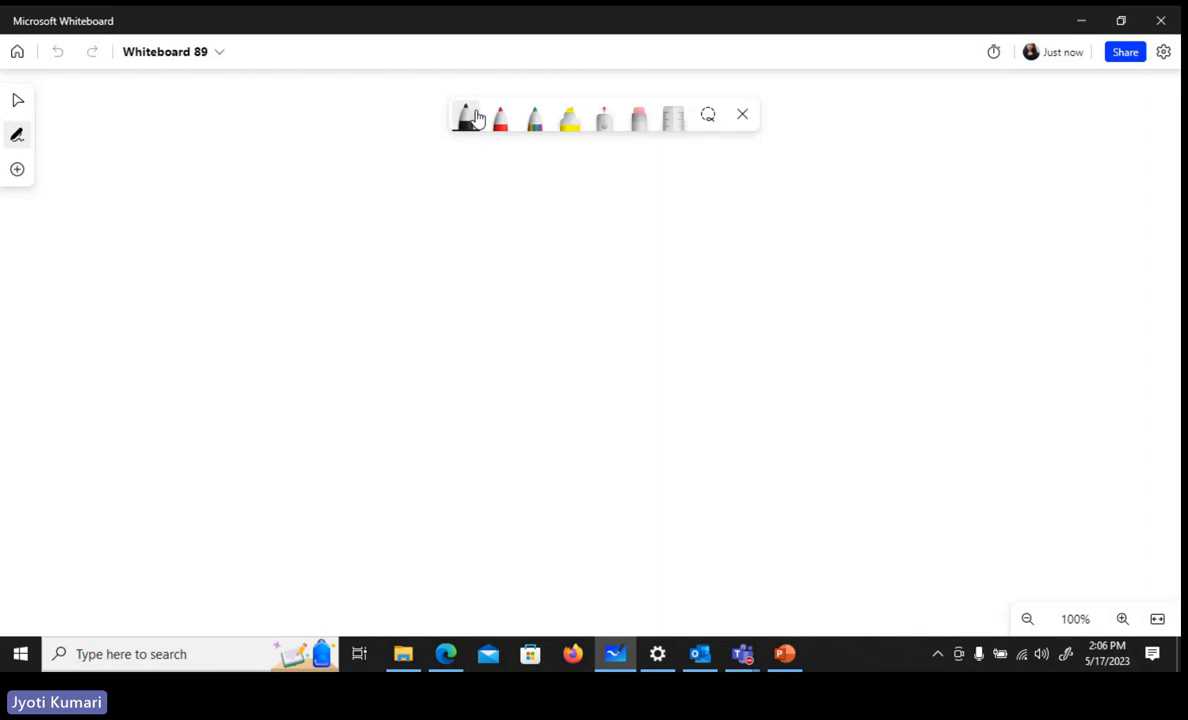
Handwrite the first heading line "Implement a B2B" in black ink at the upper left of the whiteboard
mouse_move(123, 97)
left_mouse_down()
mouse_move(140, 93)
mouse_move(140, 120)
left_mouse_up()
mouse_move(141, 112)
left_mouse_down()
mouse_move(168, 108)
mouse_move(172, 80)
left_mouse_up()
left_click_drag(174, 100, 242, 101)
mouse_move(250, 83)
left_mouse_down()
mouse_move(251, 104)
mouse_move(262, 90)
mouse_move(362, 111)
left_mouse_up()
left_click_drag(373, 88, 375, 111)
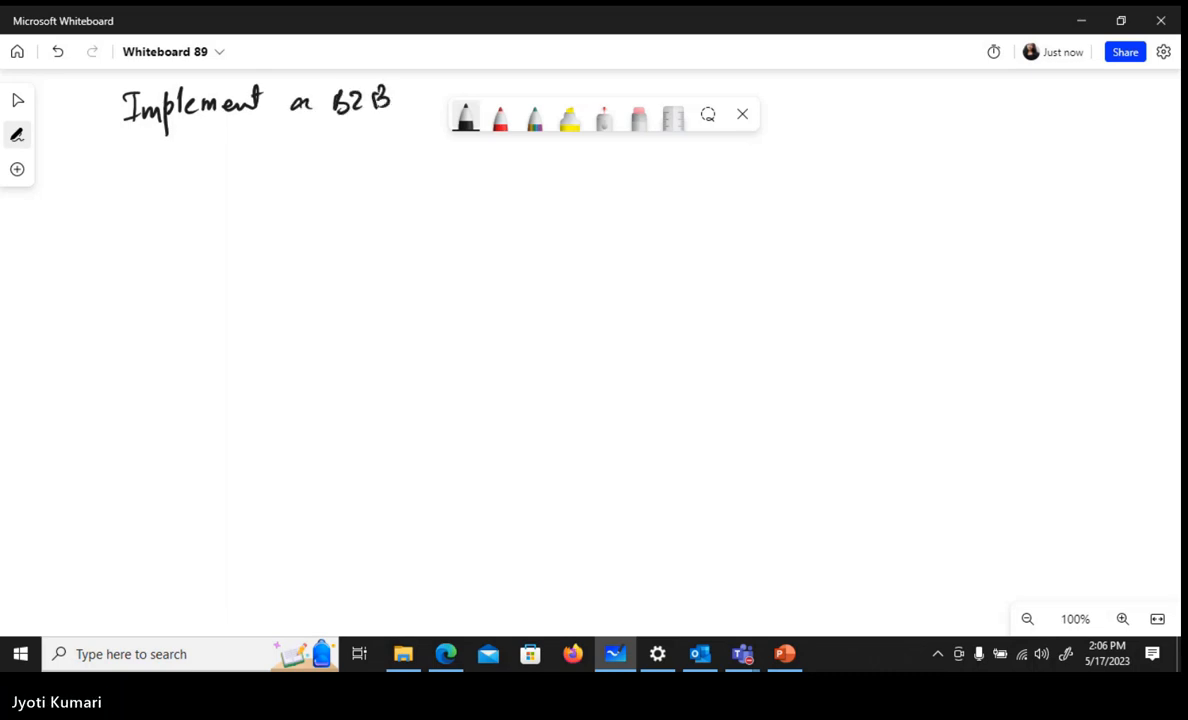
Write "Cisco Collab Solution" as the second heading line and underline the heading
left_click_drag(148, 143, 154, 159)
mouse_move(162, 148)
left_mouse_down()
mouse_move(158, 160)
mouse_move(182, 158)
left_mouse_up()
left_click_drag(192, 148, 232, 148)
left_click_drag(240, 138, 251, 147)
mouse_move(257, 120)
left_mouse_down()
mouse_move(259, 147)
mouse_move(272, 147)
left_mouse_up()
mouse_move(279, 120)
left_mouse_down()
mouse_move(281, 146)
mouse_move(345, 146)
left_mouse_up()
left_click_drag(349, 134, 371, 146)
mouse_move(386, 130)
left_mouse_down()
mouse_move(387, 146)
mouse_move(397, 137)
left_mouse_up()
mouse_move(402, 133)
left_mouse_down()
mouse_move(413, 146)
mouse_move(386, 120)
left_mouse_up()
left_click_drag(133, 184, 442, 177)
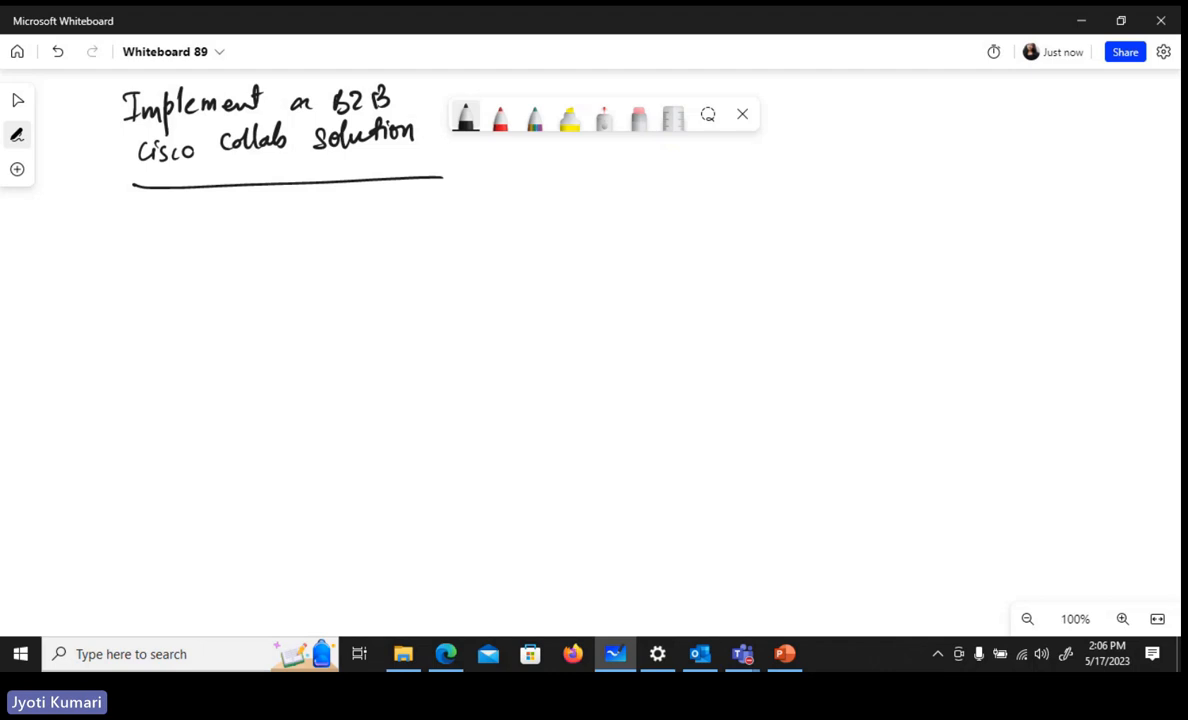
Write the note "Traversal zone - Exp-C, E" below the heading's underline
mouse_move(118, 206)
left_mouse_down()
mouse_move(163, 225)
mouse_move(198, 216)
left_mouse_up()
mouse_move(199, 210)
left_mouse_down()
mouse_move(212, 222)
mouse_move(232, 197)
mouse_move(262, 238)
left_mouse_up()
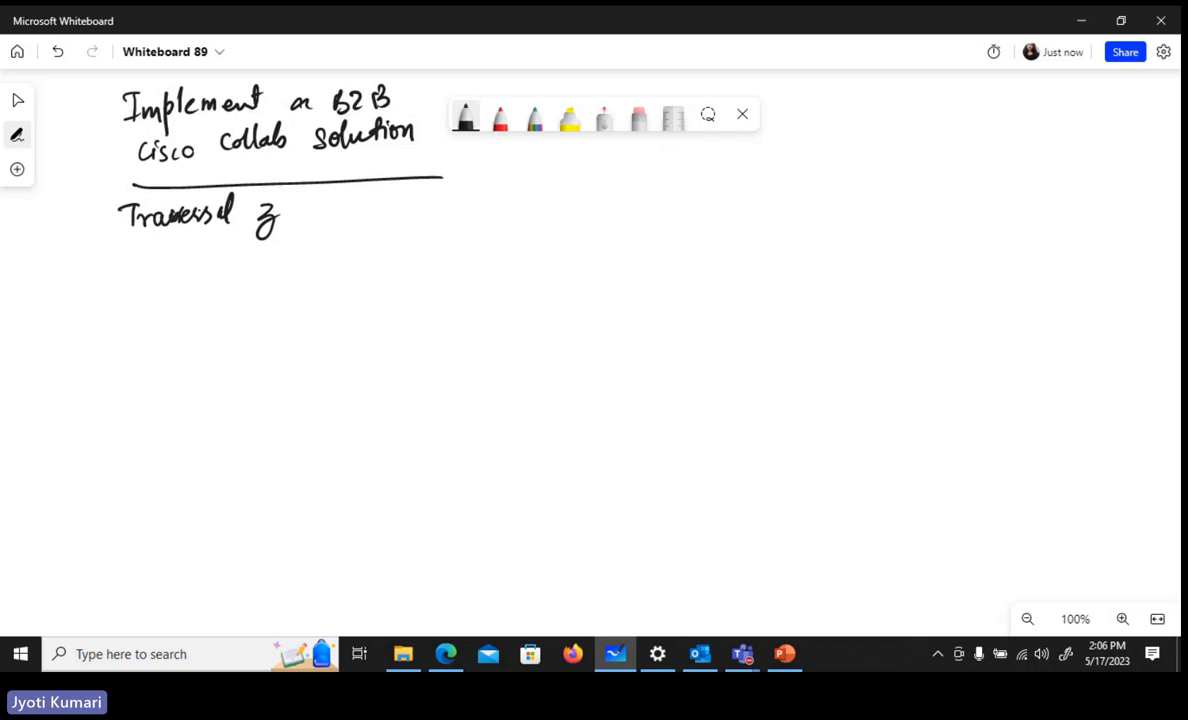
left_click_drag(290, 205, 291, 206)
left_click_drag(299, 207, 360, 209)
left_click_drag(388, 195, 397, 215)
left_click_drag(388, 206, 396, 205)
left_click_drag(388, 196, 411, 200)
mouse_move(421, 216)
left_mouse_down()
mouse_move(422, 205)
mouse_move(410, 214)
mouse_move(455, 200)
mouse_move(540, 200)
mouse_move(550, 178)
left_mouse_up()
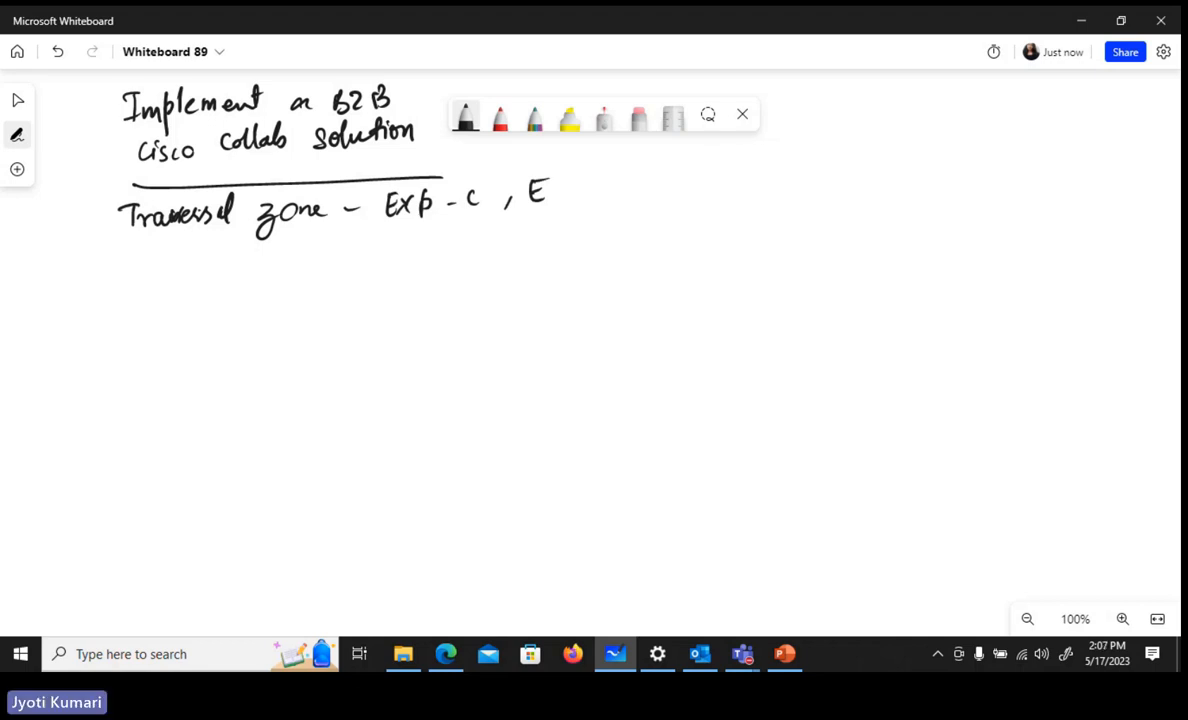
Write the note "Exp-E - DNS zone" under the traversal zone line
left_click_drag(342, 241, 352, 257)
left_click_drag(342, 249, 354, 239)
left_click_drag(359, 243, 368, 253)
mouse_move(367, 241)
left_mouse_down()
mouse_move(359, 254)
mouse_move(409, 243)
left_mouse_up()
left_click_drag(422, 236, 428, 244)
left_click_drag(418, 252, 507, 250)
mouse_move(527, 242)
left_mouse_down()
mouse_move(543, 230)
mouse_move(545, 246)
left_mouse_up()
left_click_drag(566, 226, 557, 245)
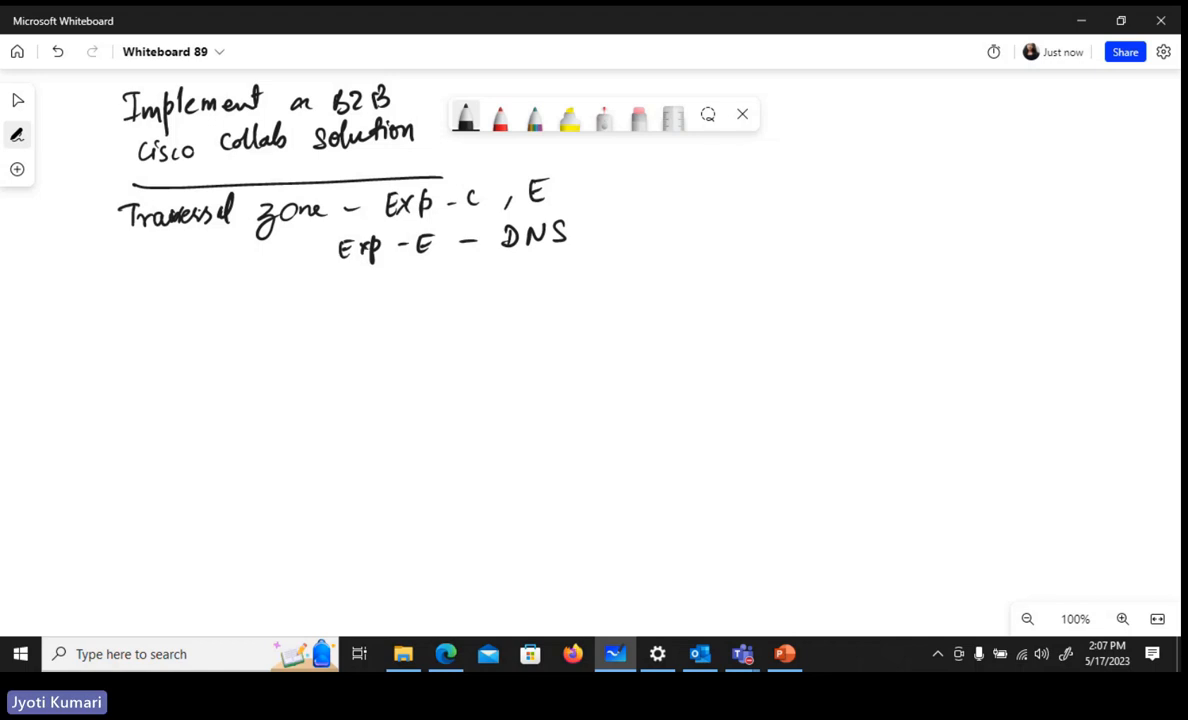
left_click_drag(592, 224, 616, 232)
left_click_drag(627, 234, 653, 226)
Draw a vertical boundary line and, to its left, two connected boxes labelled Exp-C and Exp-E
left_click_drag(576, 295, 547, 522)
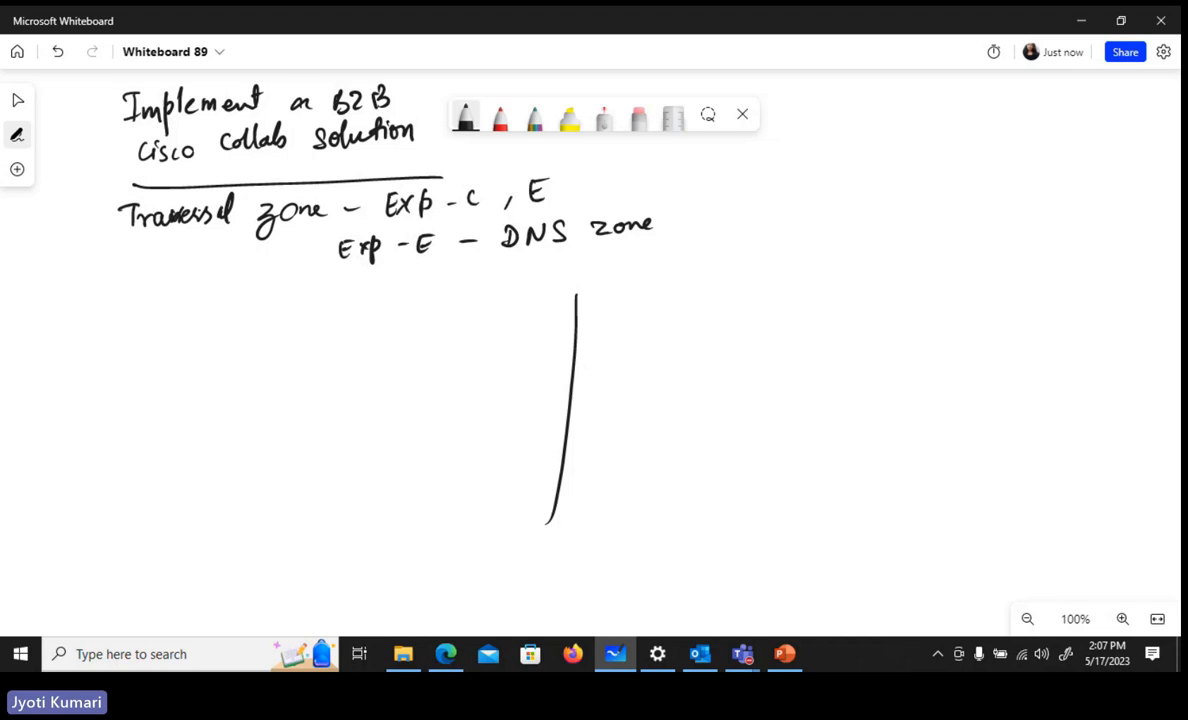
mouse_move(231, 400)
left_mouse_down()
mouse_move(231, 442)
mouse_move(329, 430)
left_mouse_up()
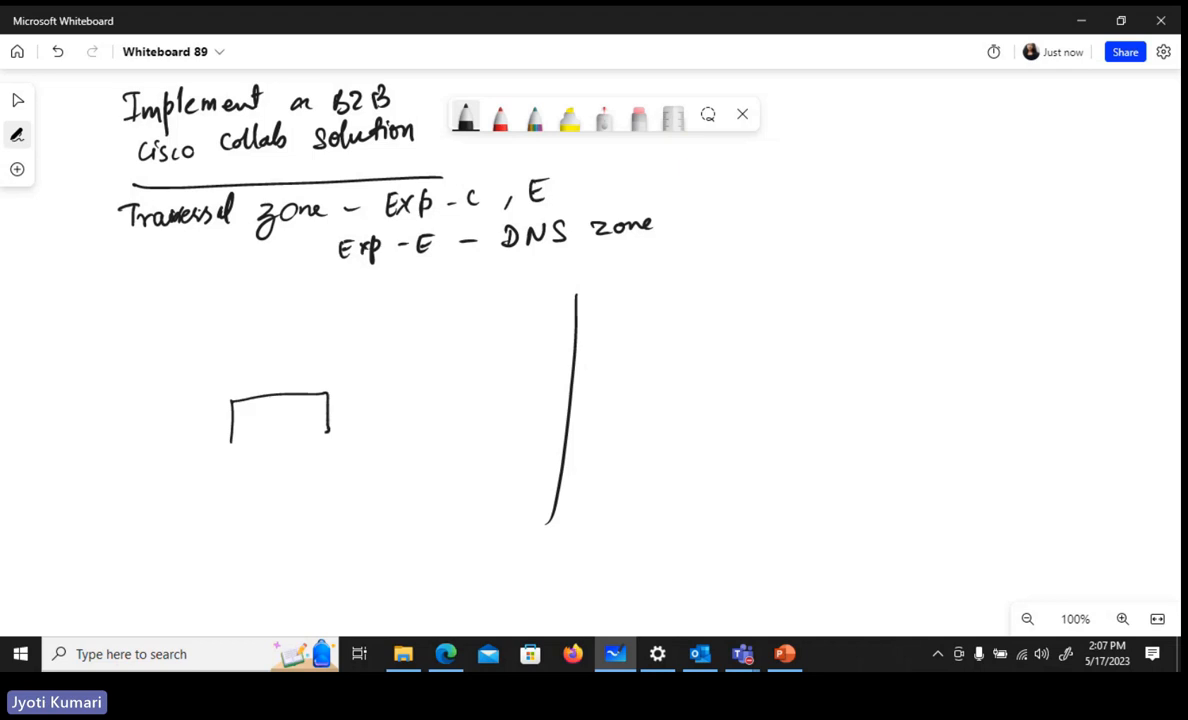
left_click_drag(231, 441, 329, 432)
mouse_move(263, 413)
left_mouse_down()
mouse_move(259, 424)
mouse_move(305, 424)
mouse_move(393, 404)
mouse_move(393, 428)
left_mouse_up()
mouse_move(393, 381)
left_mouse_down()
mouse_move(481, 410)
mouse_move(388, 428)
left_mouse_up()
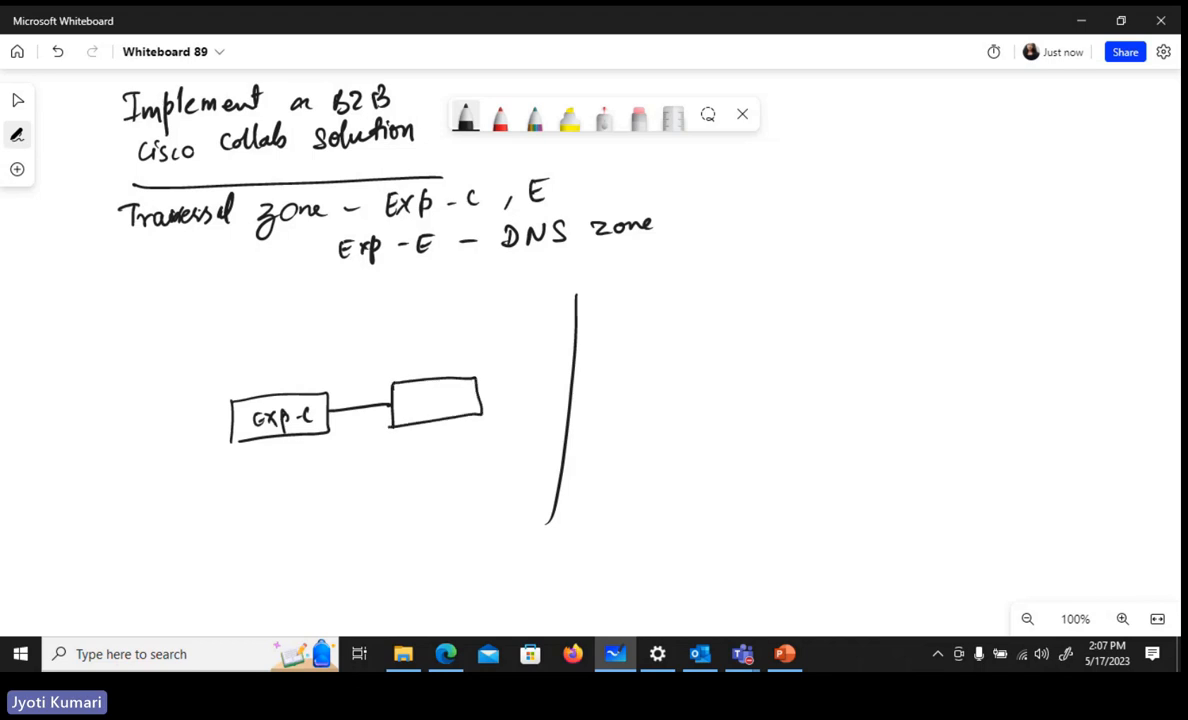
mouse_move(412, 387)
left_mouse_down()
mouse_move(412, 406)
mouse_move(421, 387)
left_mouse_up()
left_click_drag(414, 397, 440, 408)
left_click_drag(452, 388, 455, 405)
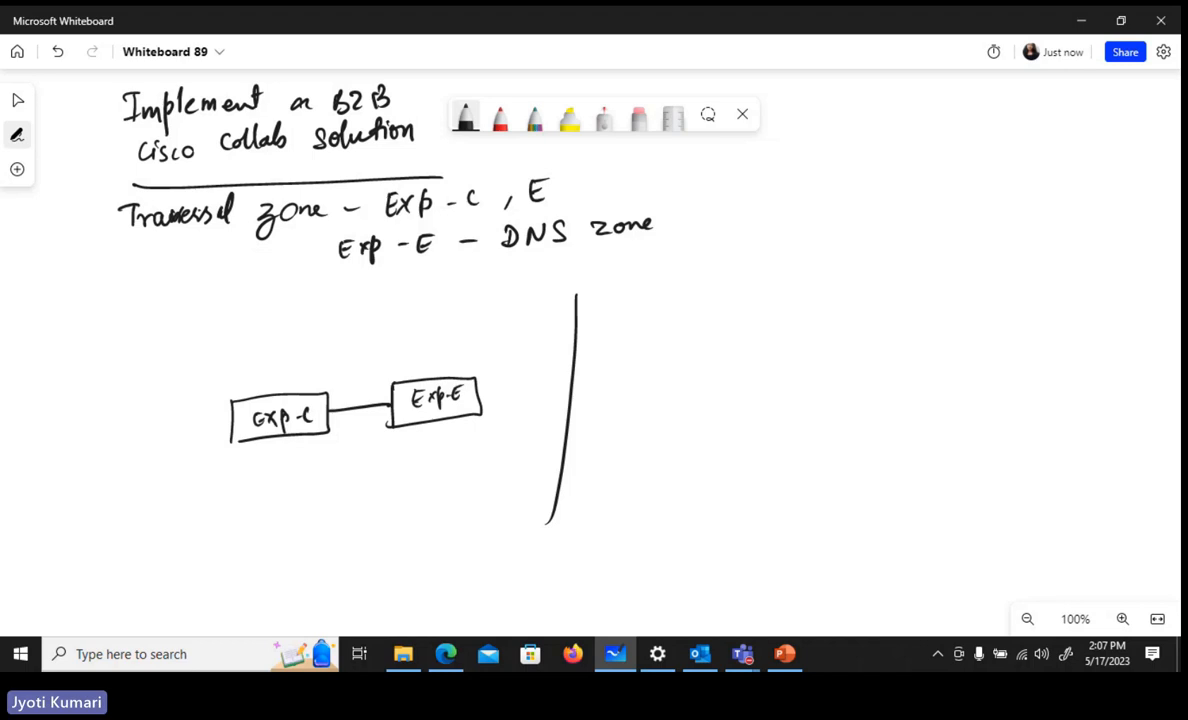
Draw a CUCM box connected to Exp-C, with a phone labelled Jabber attached below it
mouse_move(230, 421)
left_mouse_down()
mouse_move(181, 423)
mouse_move(184, 449)
left_mouse_up()
mouse_move(184, 395)
left_mouse_down()
mouse_move(138, 396)
mouse_move(185, 450)
left_mouse_up()
mouse_move(128, 414)
left_mouse_down()
mouse_move(124, 434)
mouse_move(143, 414)
mouse_move(150, 433)
mouse_move(177, 430)
mouse_move(147, 490)
mouse_move(149, 520)
left_mouse_up()
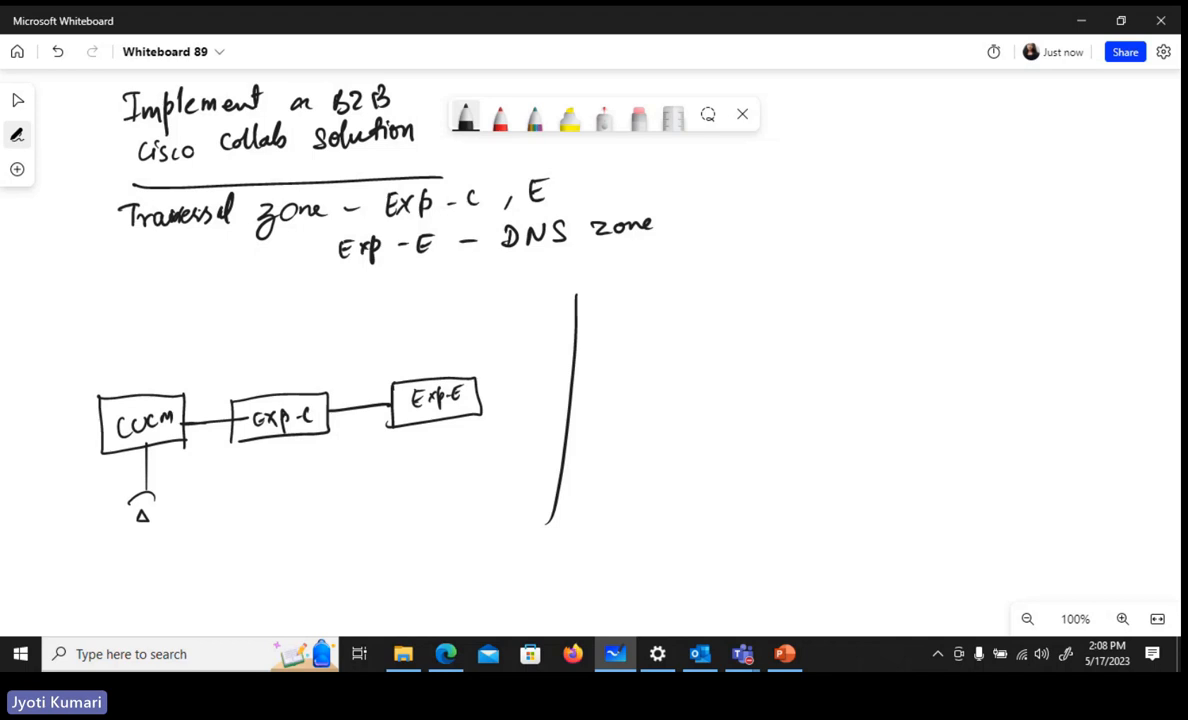
mouse_move(100, 537)
left_mouse_down()
mouse_move(103, 552)
mouse_move(152, 530)
left_mouse_up()
Write "on-prem" and "our domain - cll-collab.internal" below the on-premises diagram
mouse_move(272, 552)
left_mouse_down()
mouse_move(291, 566)
mouse_move(322, 553)
mouse_move(332, 566)
mouse_move(393, 546)
left_mouse_up()
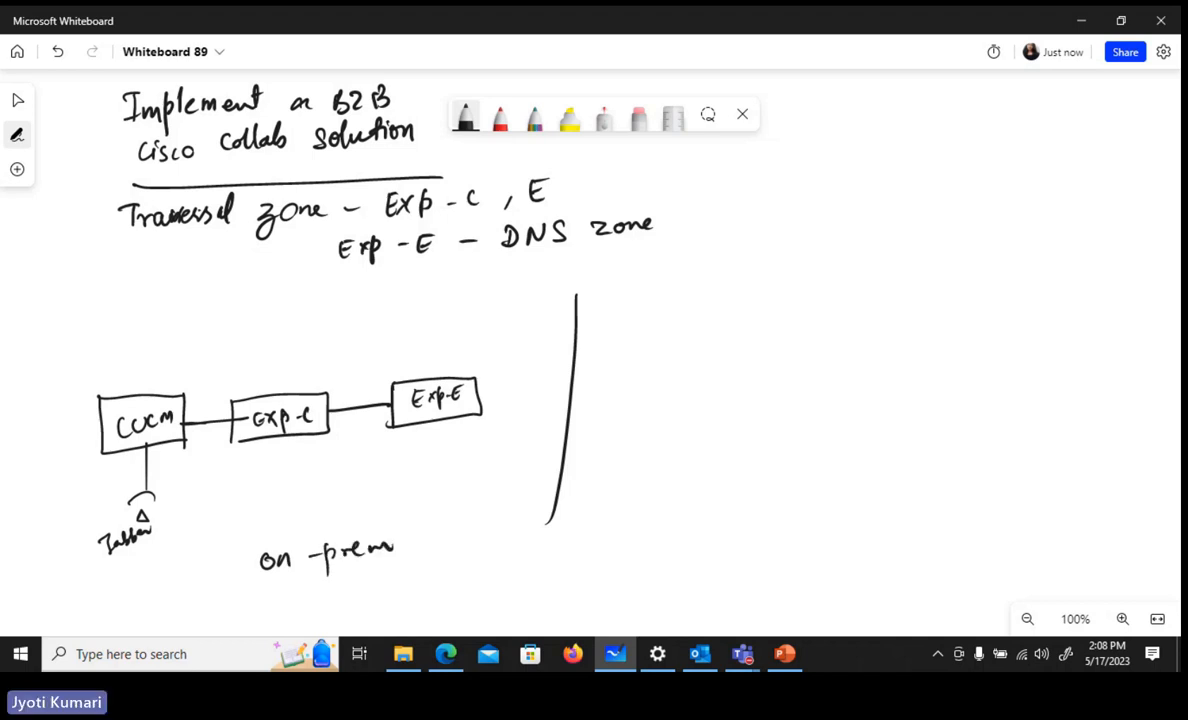
left_click_drag(252, 592, 262, 598)
left_click_drag(264, 594, 349, 603)
left_click_drag(351, 597, 364, 598)
left_click_drag(373, 598, 402, 600)
left_click_drag(406, 596, 458, 589)
left_click(440, 590)
mouse_move(475, 580)
left_mouse_down()
mouse_move(471, 592)
mouse_move(487, 592)
left_mouse_up()
mouse_move(494, 572)
left_mouse_down()
mouse_move(500, 592)
mouse_move(527, 589)
left_mouse_up()
mouse_move(538, 582)
left_mouse_down()
mouse_move(569, 574)
mouse_move(586, 585)
left_mouse_up()
left_click_drag(589, 570, 608, 584)
left_click(600, 584)
left_click_drag(611, 580, 686, 578)
left_click(642, 575)
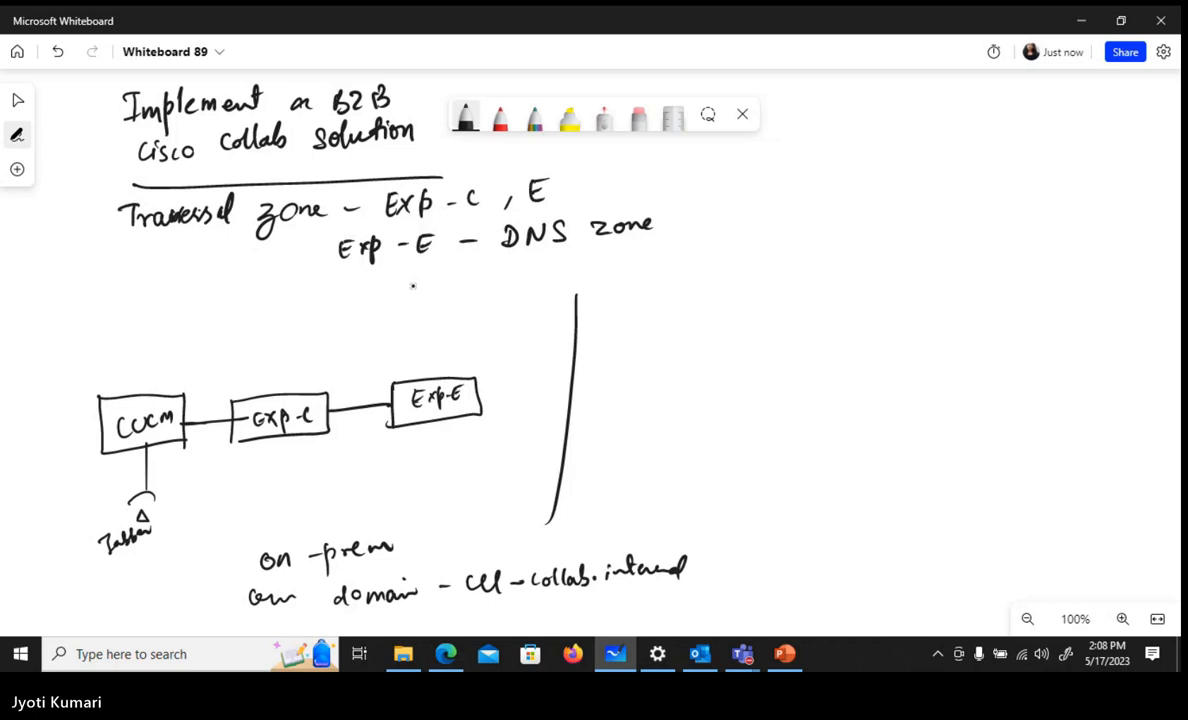
Label the on-premises side "Inside" and connect Exp-E to a cloud linked to a server labelled DNS
mouse_move(418, 300)
left_mouse_down()
mouse_move(414, 328)
mouse_move(486, 305)
left_mouse_up()
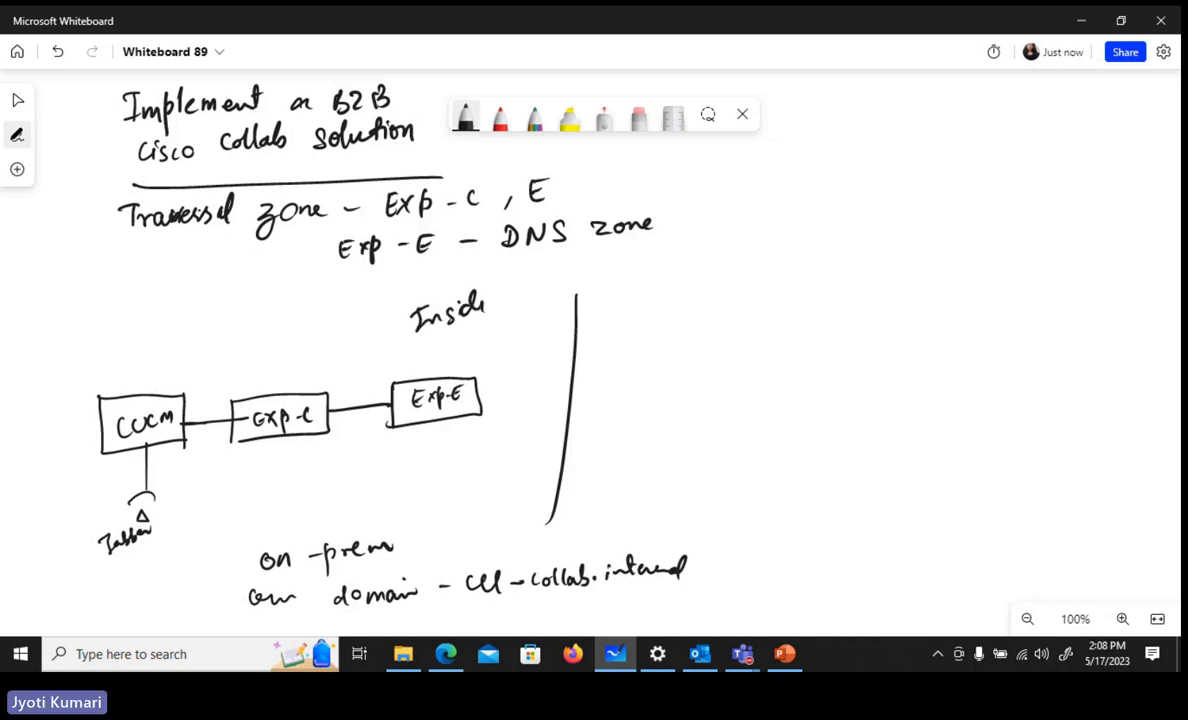
mouse_move(482, 397)
left_mouse_down()
mouse_move(566, 398)
mouse_move(622, 352)
mouse_move(590, 395)
left_mouse_up()
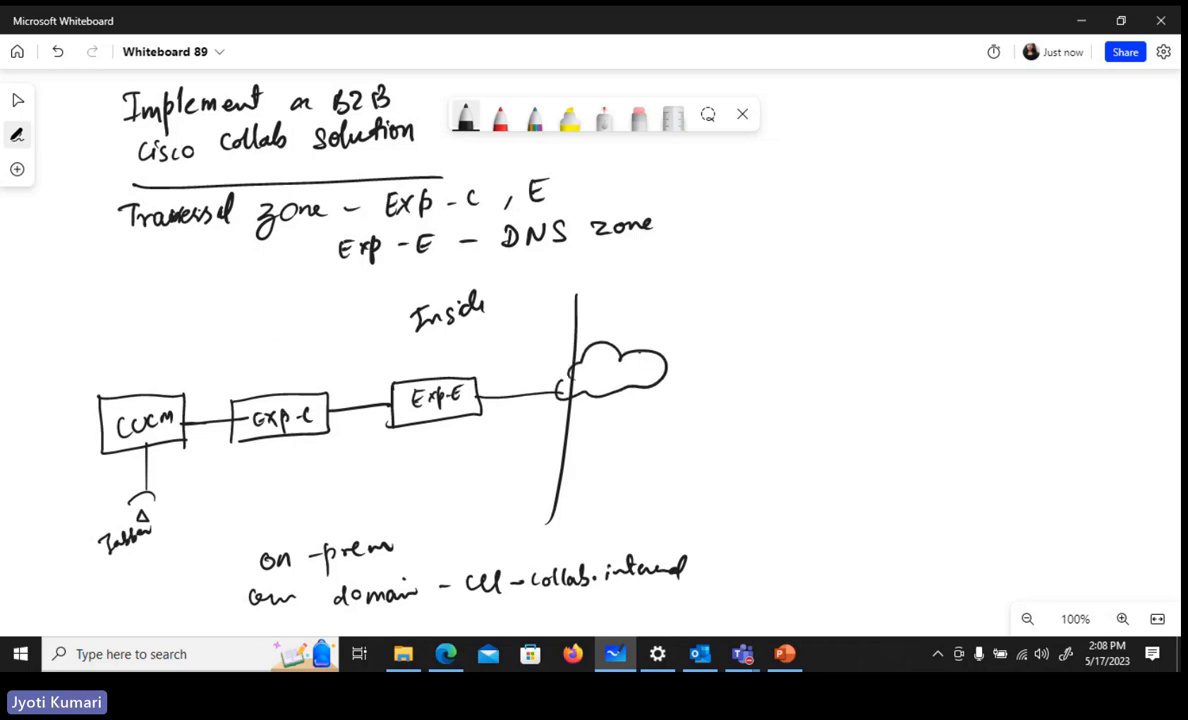
mouse_move(638, 350)
left_mouse_down()
mouse_move(688, 288)
mouse_move(724, 312)
mouse_move(708, 290)
mouse_move(785, 256)
mouse_move(790, 273)
left_mouse_up()
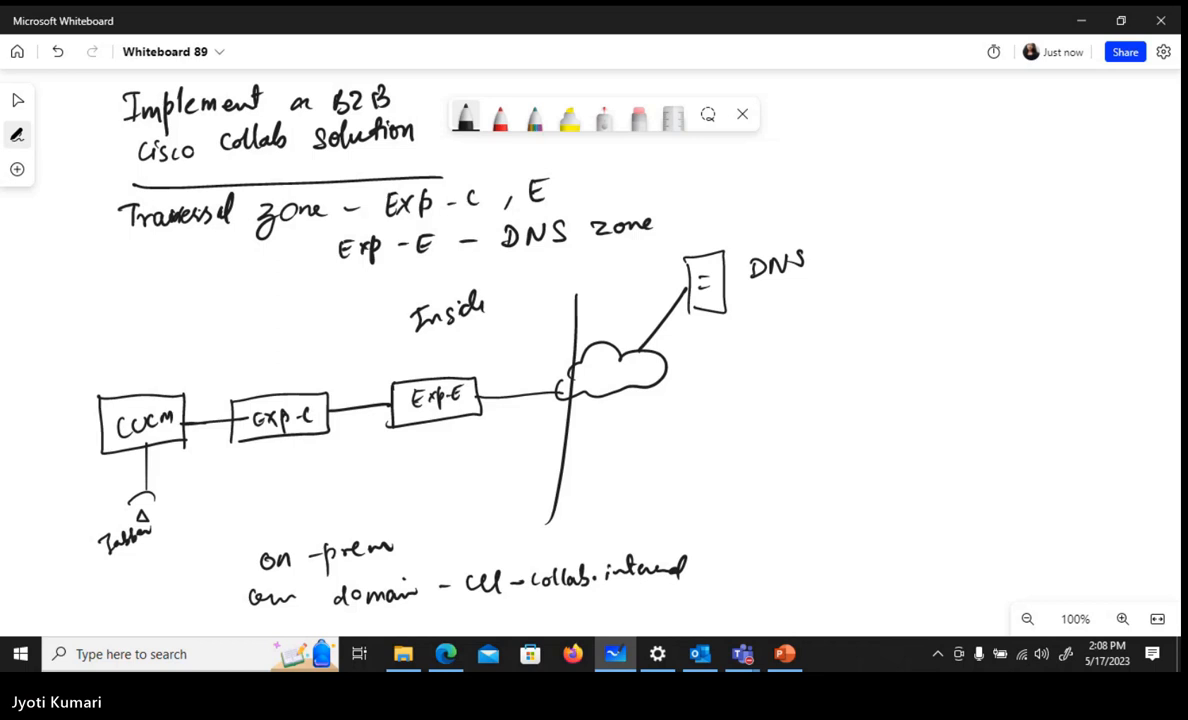
Draw the remote side from the cloud: an Exp-E box linked to an "Exc-C" box with a Jabber phone below it
mouse_move(674, 369)
left_mouse_down()
mouse_move(782, 364)
mouse_move(782, 411)
left_mouse_up()
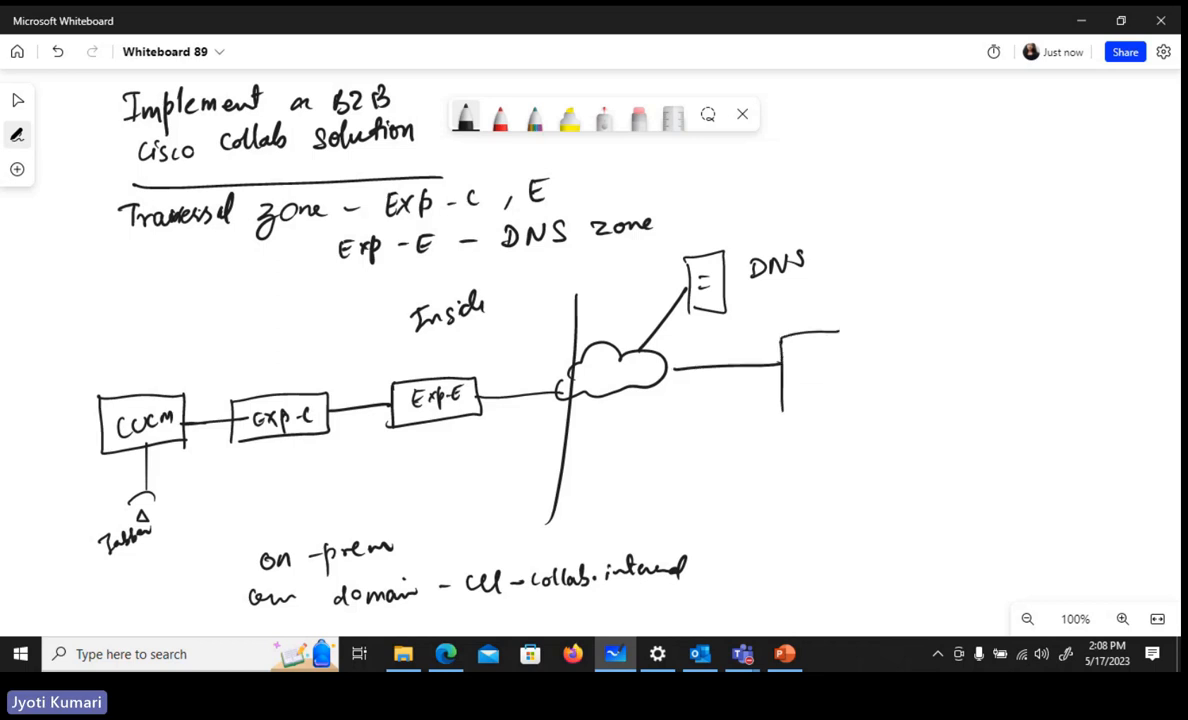
left_click_drag(782, 333, 782, 412)
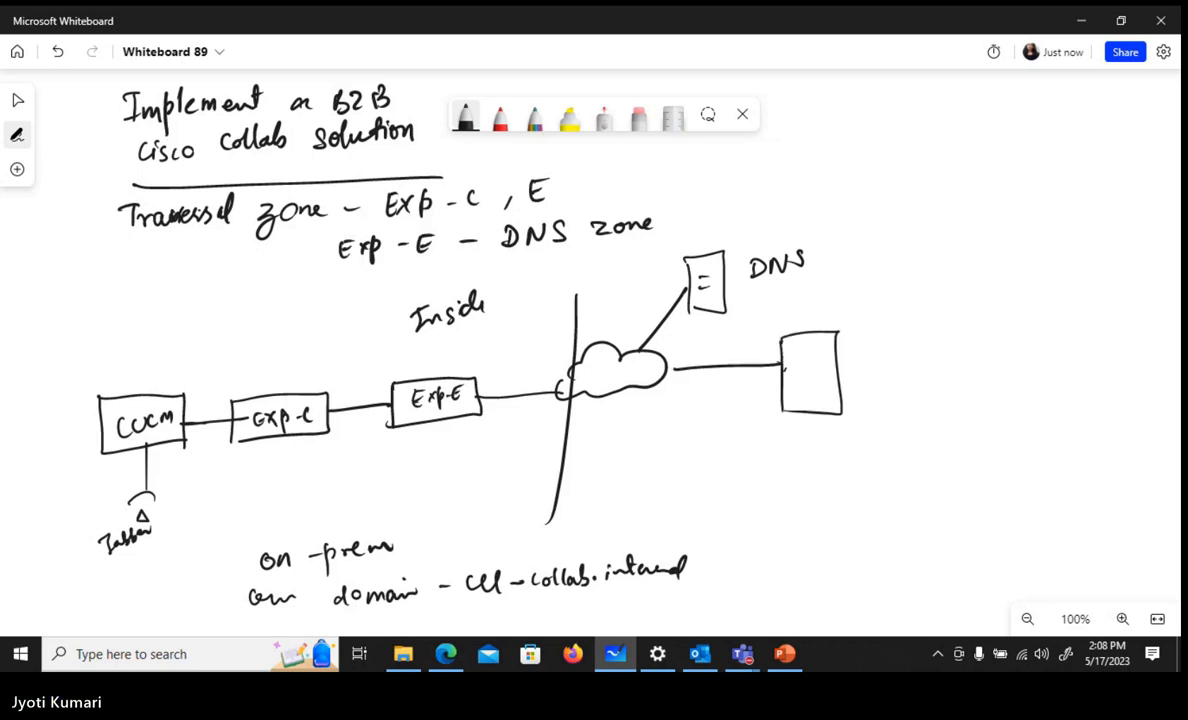
mouse_move(796, 363)
left_mouse_down()
mouse_move(789, 384)
mouse_move(822, 366)
mouse_move(828, 379)
mouse_move(838, 354)
mouse_move(932, 362)
mouse_move(995, 320)
mouse_move(934, 381)
mouse_move(978, 352)
left_mouse_up()
mouse_move(990, 340)
left_mouse_down()
mouse_move(974, 428)
mouse_move(989, 446)
mouse_move(967, 452)
mouse_move(1098, 452)
left_mouse_up()
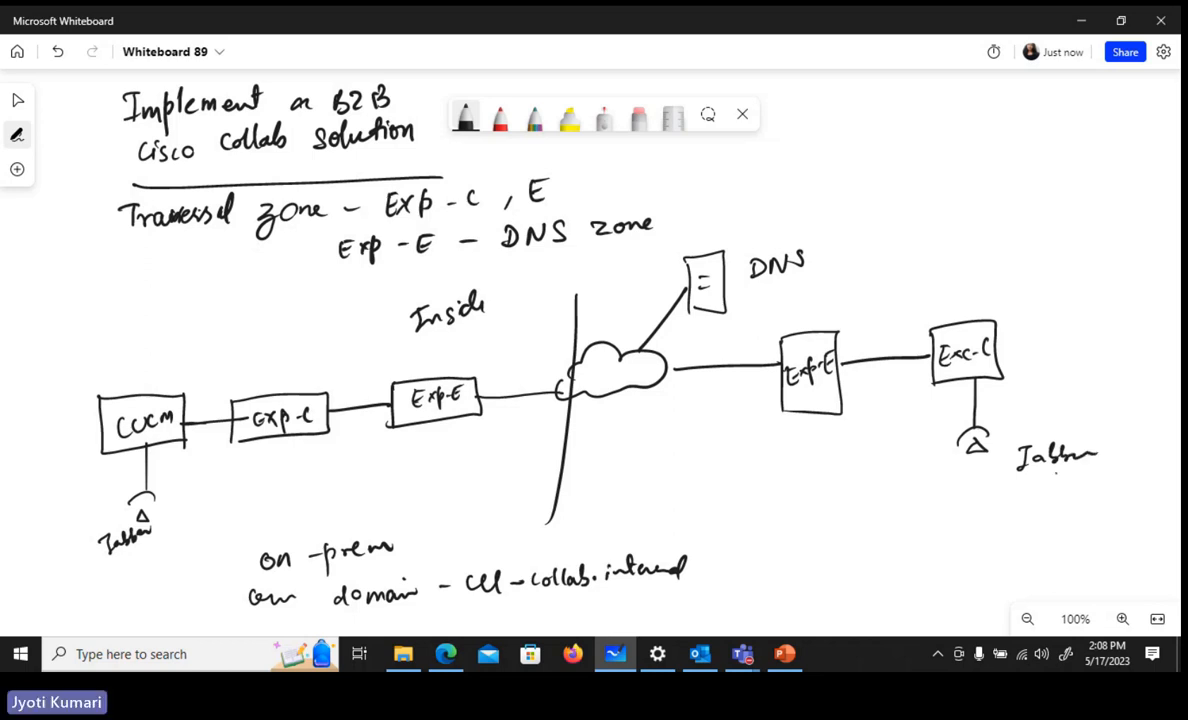
Write the IP addresses 10.1.5.21 under Exp-C and 10.1.25.21 under Exp-E on the on-premises side
left_click_drag(258, 457, 259, 470)
left_click_drag(272, 457, 300, 468)
left_click_drag(320, 449, 319, 468)
left_click_drag(337, 465, 353, 466)
left_click_drag(358, 447, 359, 465)
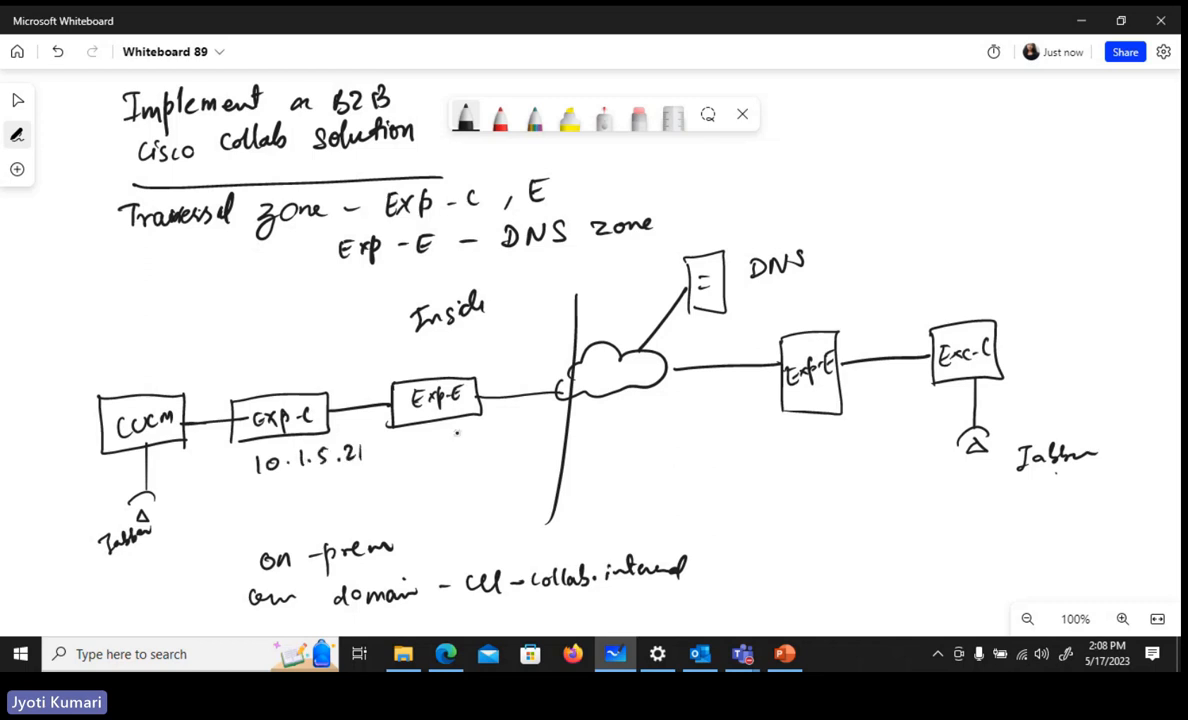
mouse_move(447, 437)
left_mouse_down()
mouse_move(447, 453)
mouse_move(457, 438)
mouse_move(487, 450)
left_mouse_up()
left_click_drag(498, 449, 524, 429)
left_click_drag(529, 435, 548, 445)
left_click_drag(553, 425, 553, 446)
Write the IP address 10.1.5.5 above the CUCM box
mouse_move(82, 366)
left_mouse_down()
mouse_move(82, 384)
mouse_move(91, 367)
mouse_move(104, 378)
left_mouse_up()
left_click_drag(110, 362, 110, 378)
left_click_drag(121, 364, 121, 372)
left_click_drag(120, 357, 132, 370)
mouse_move(140, 348)
left_mouse_down()
mouse_move(141, 362)
mouse_move(153, 340)
left_mouse_up()
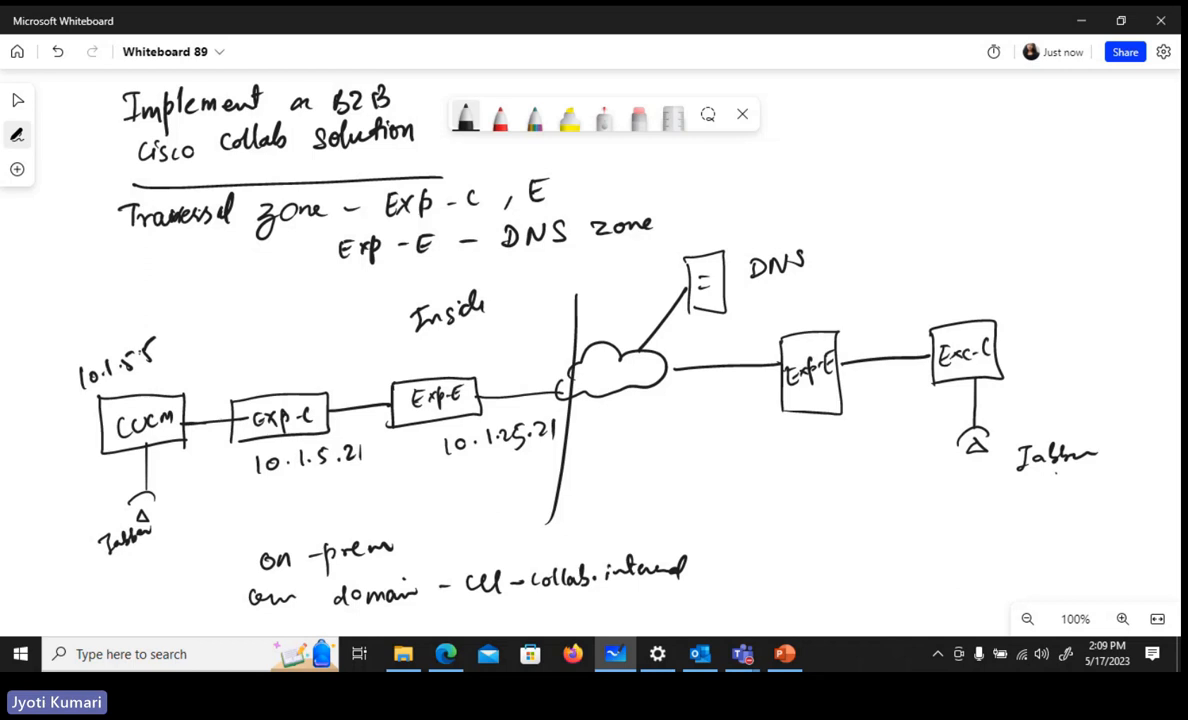
Draw an arrow labelled "Trunk" from CUCM to Exp-C and a return arrow labelled "Neighbor zone"
left_click_drag(175, 377, 302, 330)
left_click_drag(198, 298, 213, 297)
left_click_drag(205, 298, 207, 315)
left_click_drag(211, 303, 225, 302)
left_click_drag(241, 301, 270, 292)
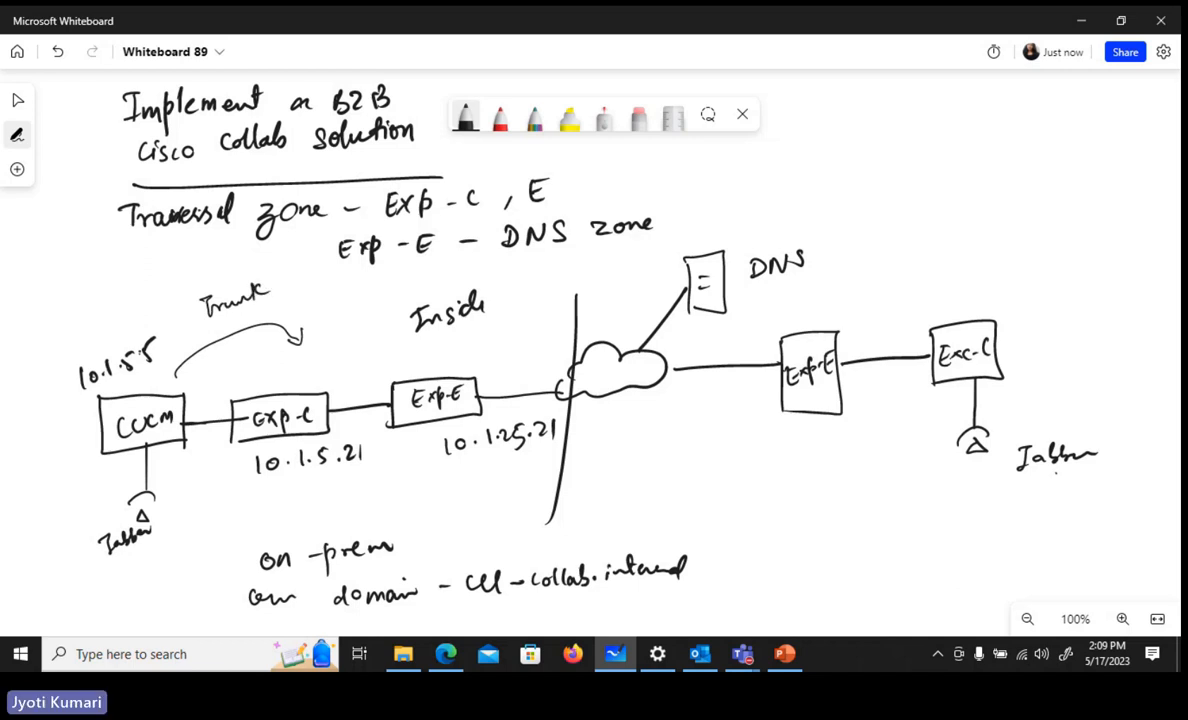
mouse_move(242, 460)
left_mouse_down()
mouse_move(218, 483)
mouse_move(177, 467)
left_mouse_up()
mouse_move(176, 482)
left_mouse_down()
mouse_move(176, 466)
mouse_move(189, 466)
mouse_move(214, 500)
mouse_move(266, 492)
mouse_move(240, 516)
mouse_move(267, 510)
left_mouse_up()
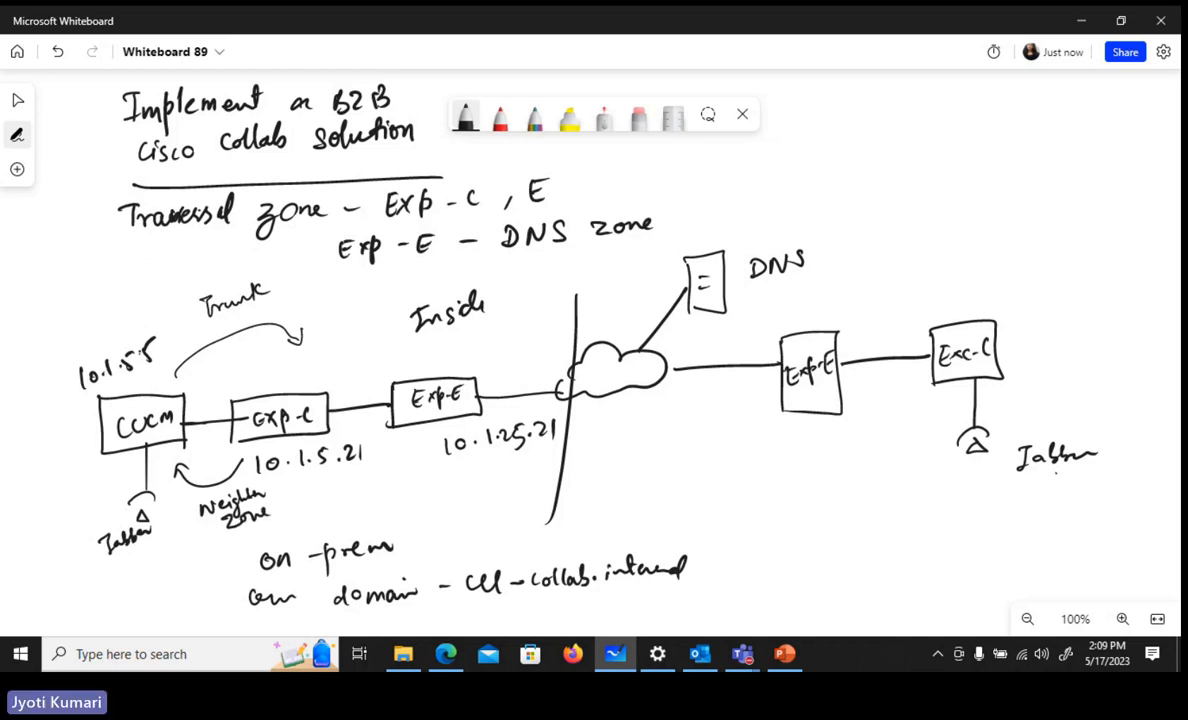
Write "Certificates" above the Expressway pair, tick both Expressway boxes, and add "Traversal zone" beside Exp-E
mouse_move(340, 346)
left_mouse_down()
mouse_move(385, 328)
mouse_move(414, 292)
left_mouse_up()
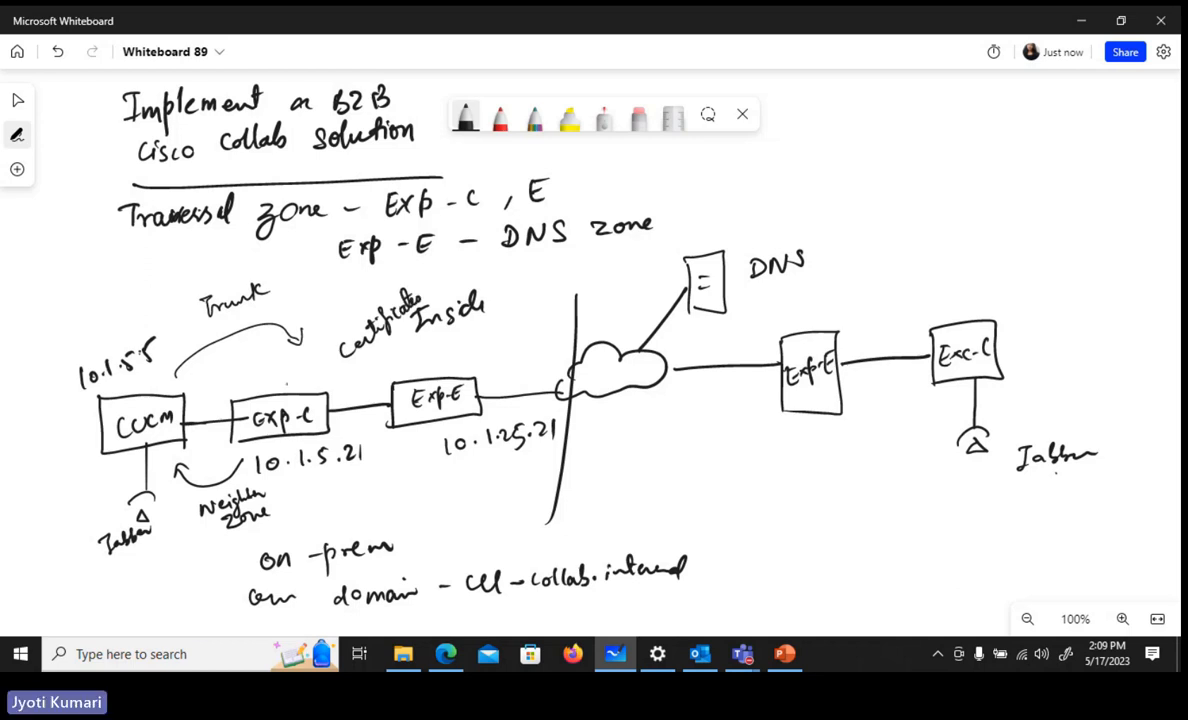
left_click_drag(289, 384, 310, 377)
left_click_drag(465, 367, 483, 360)
mouse_move(488, 346)
left_mouse_down()
mouse_move(578, 288)
mouse_move(645, 268)
left_mouse_up()
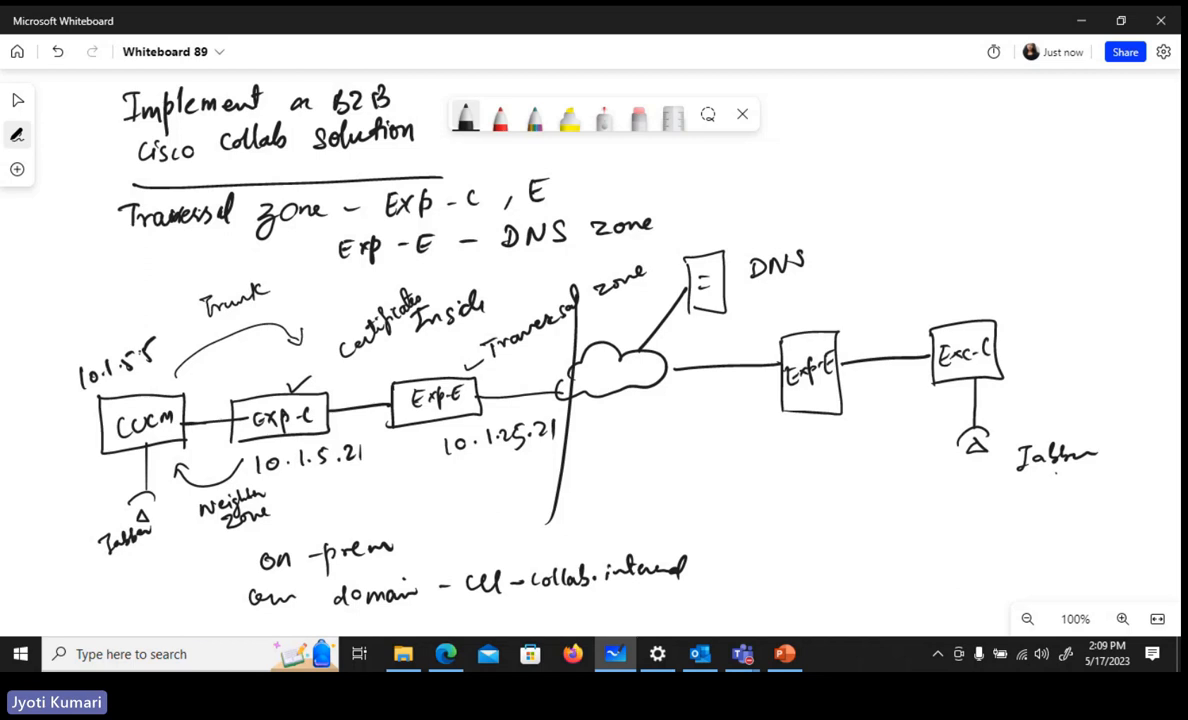
Label the on-premises Exp-C "Client" and Exp-E "Server", and add "+ DNS zone" beside Exp-E
left_click_drag(322, 387, 332, 383)
left_click_drag(421, 375, 435, 370)
left_click_drag(316, 384, 462, 349)
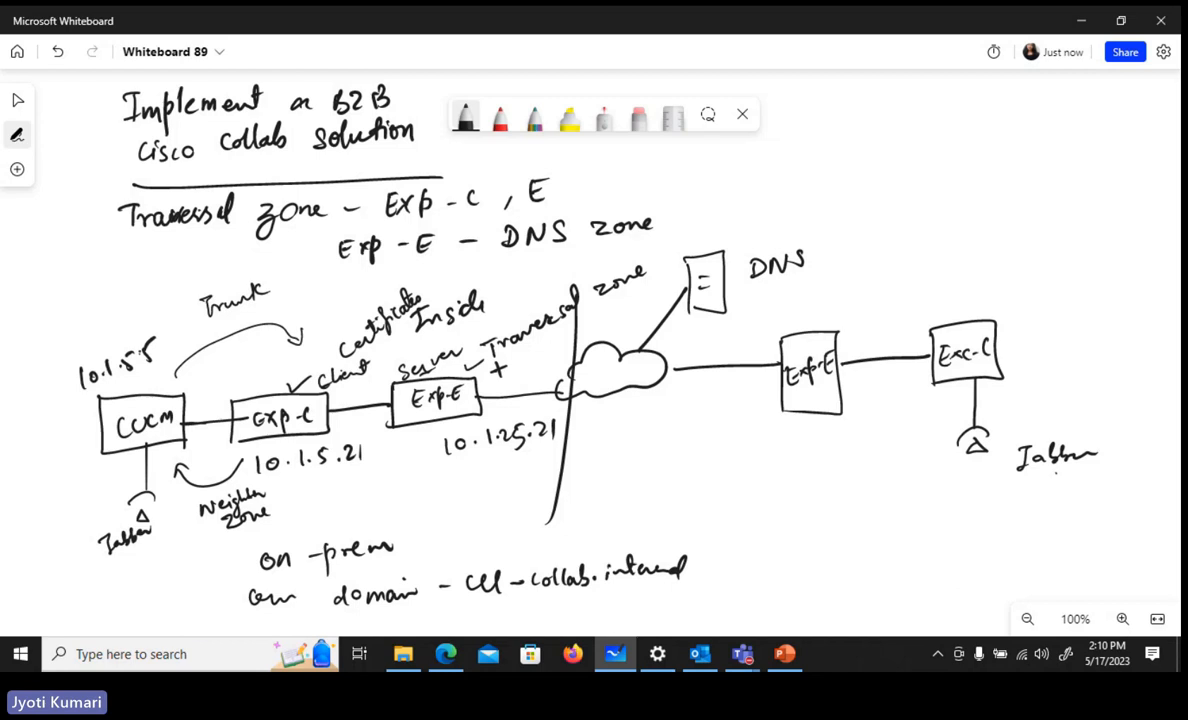
mouse_move(499, 367)
left_mouse_down()
mouse_move(548, 368)
mouse_move(530, 386)
mouse_move(558, 368)
left_mouse_up()
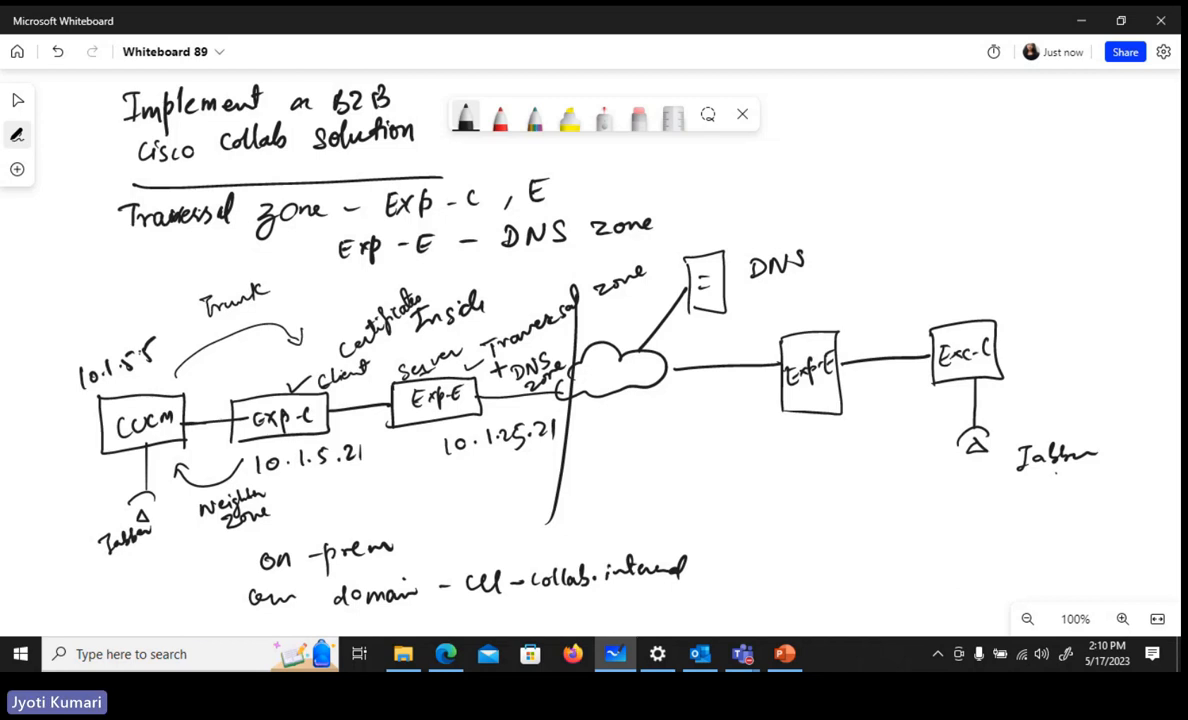
Write "Dial-plan" at the upper right of the whiteboard with "RP - CUCM" beneath it
mouse_move(960, 106)
left_mouse_down()
mouse_move(961, 128)
mouse_move(1024, 118)
mouse_move(1042, 134)
mouse_move(1062, 104)
mouse_move(1101, 114)
left_mouse_up()
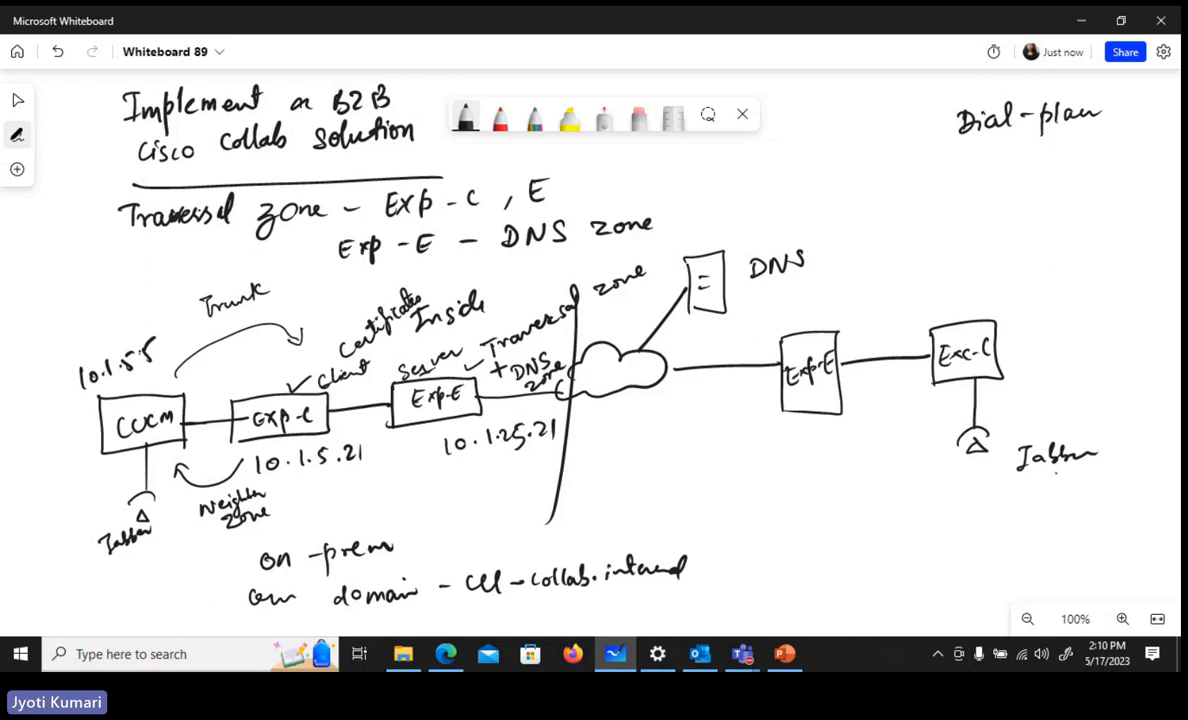
mouse_move(957, 146)
left_mouse_down()
mouse_move(957, 170)
mouse_move(1018, 148)
mouse_move(1039, 155)
left_mouse_up()
left_click_drag(1051, 138, 1071, 155)
mouse_move(1086, 155)
left_mouse_down()
mouse_move(1096, 140)
mouse_move(1108, 152)
left_mouse_up()
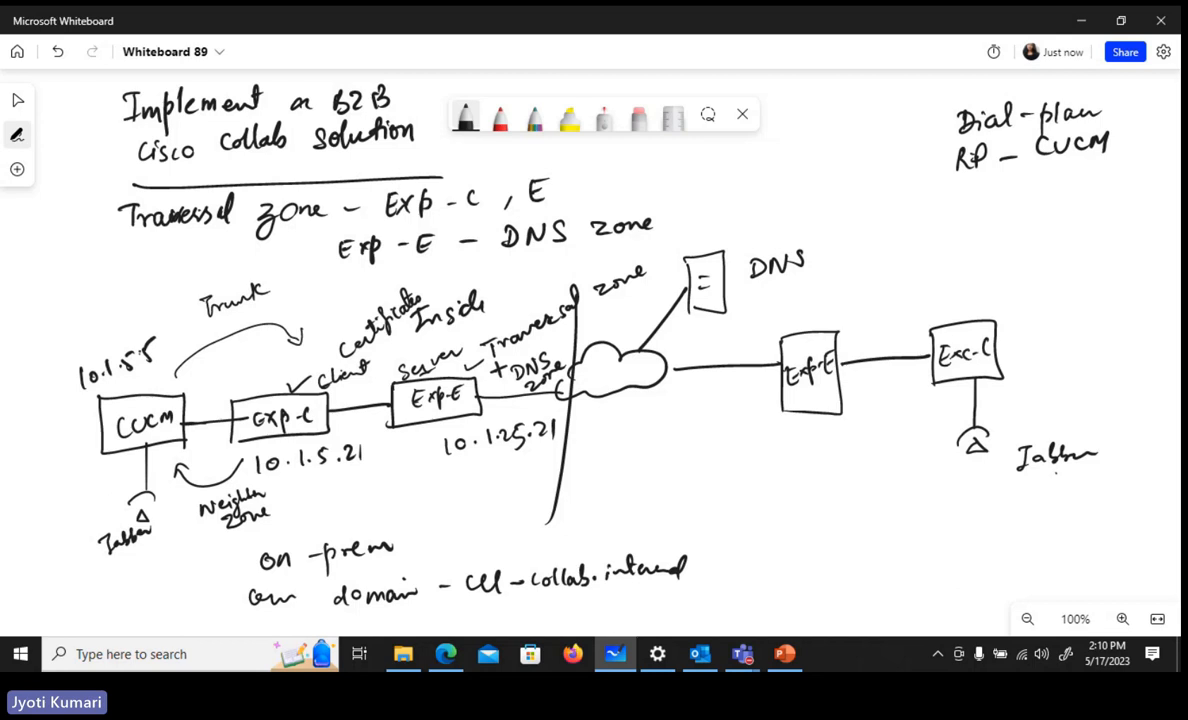
Add the note "Exp C - Transforms & search rule" to the dial-plan list
left_click_drag(943, 184, 960, 182)
mouse_move(951, 184)
left_mouse_down()
mouse_move(948, 204)
mouse_move(1015, 192)
mouse_move(1025, 205)
mouse_move(1036, 190)
mouse_move(1090, 178)
mouse_move(1118, 190)
left_mouse_up()
mouse_move(1040, 204)
left_mouse_down()
mouse_move(1030, 221)
mouse_move(1162, 208)
left_mouse_up()
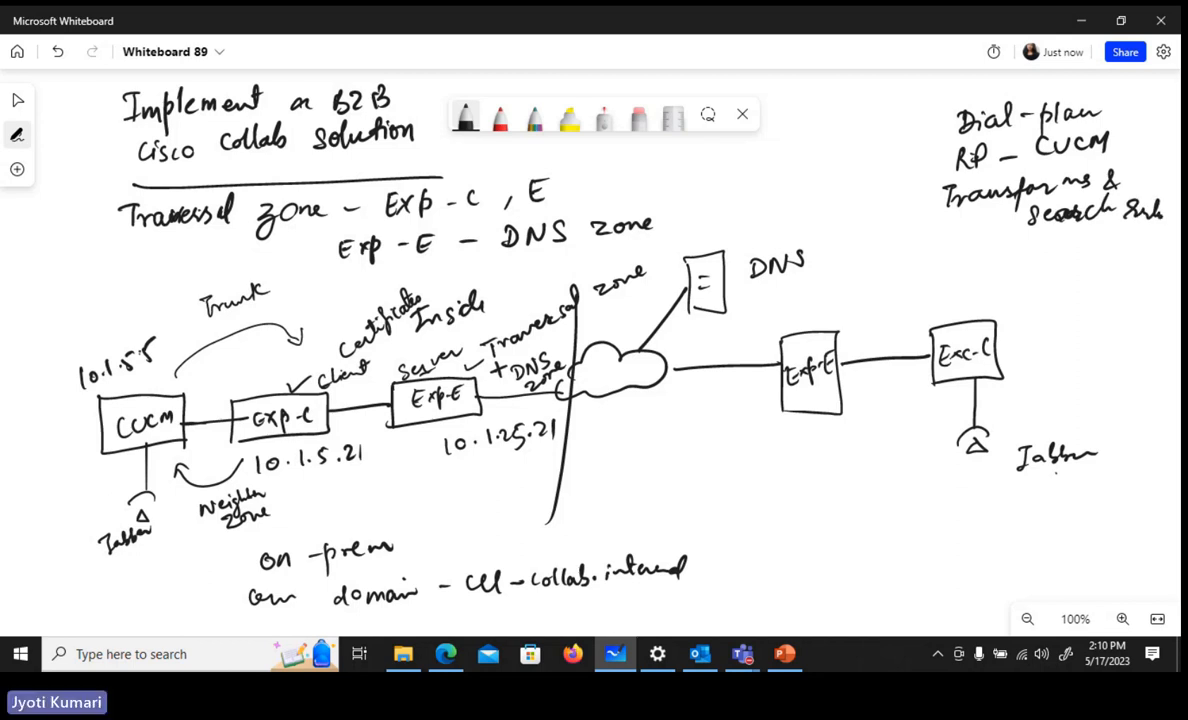
left_click_drag(920, 198, 936, 196)
mouse_move(870, 178)
left_mouse_down()
mouse_move(868, 208)
mouse_move(915, 203)
left_mouse_up()
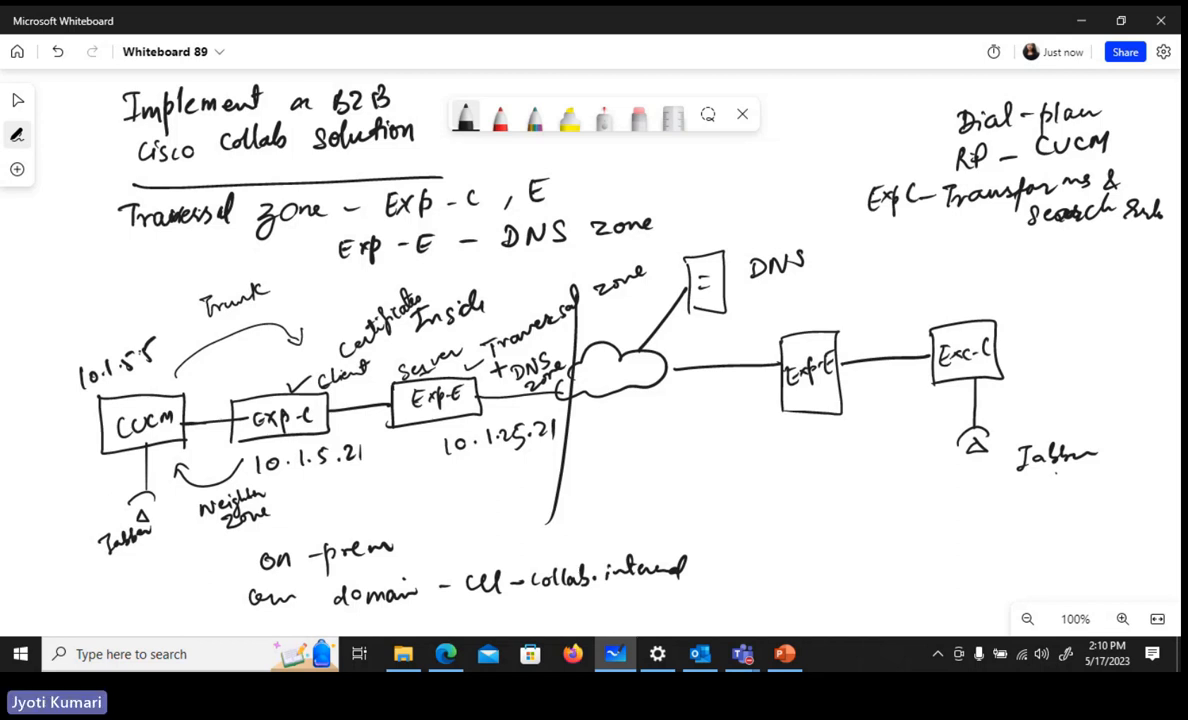
Add "Exp E - Search rule" to the dial-plan list and draw a bracket along the list's left side
mouse_move(857, 250)
left_mouse_down()
mouse_move(860, 270)
mouse_move(867, 259)
mouse_move(880, 270)
left_mouse_up()
left_click_drag(880, 258, 870, 270)
mouse_move(892, 250)
left_mouse_down()
mouse_move(885, 272)
mouse_move(893, 260)
mouse_move(1128, 248)
left_mouse_up()
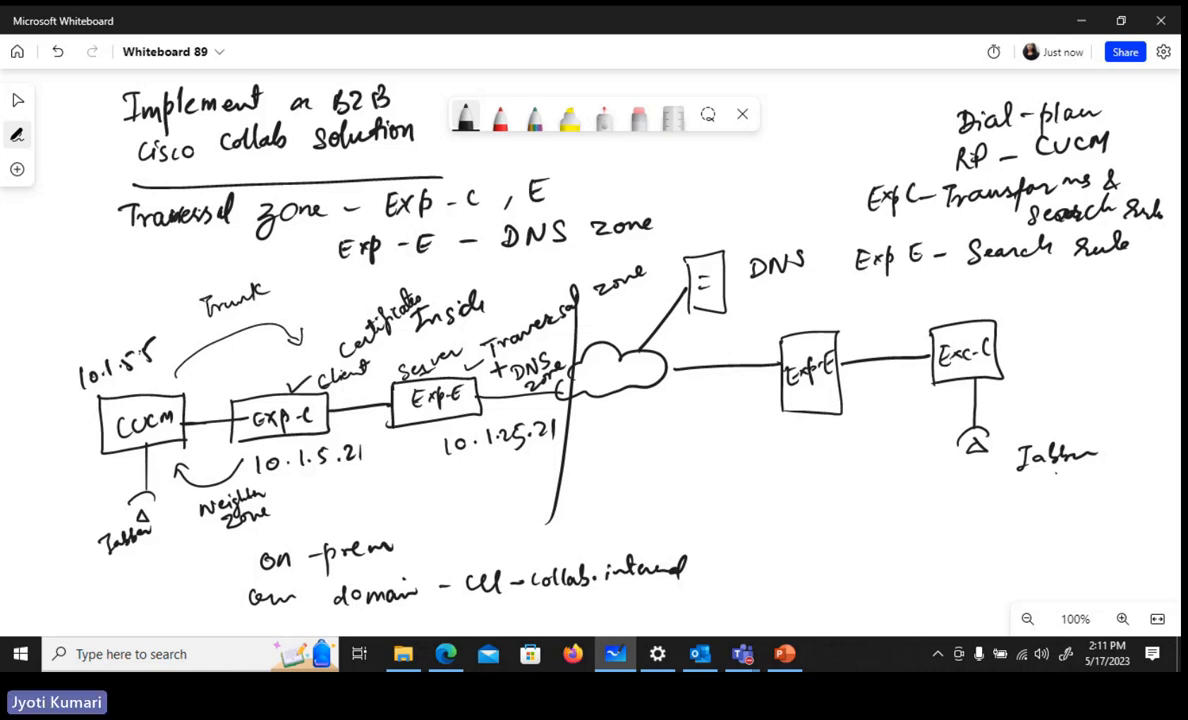
mouse_move(900, 97)
left_mouse_down()
mouse_move(827, 282)
mouse_move(852, 285)
left_mouse_up()
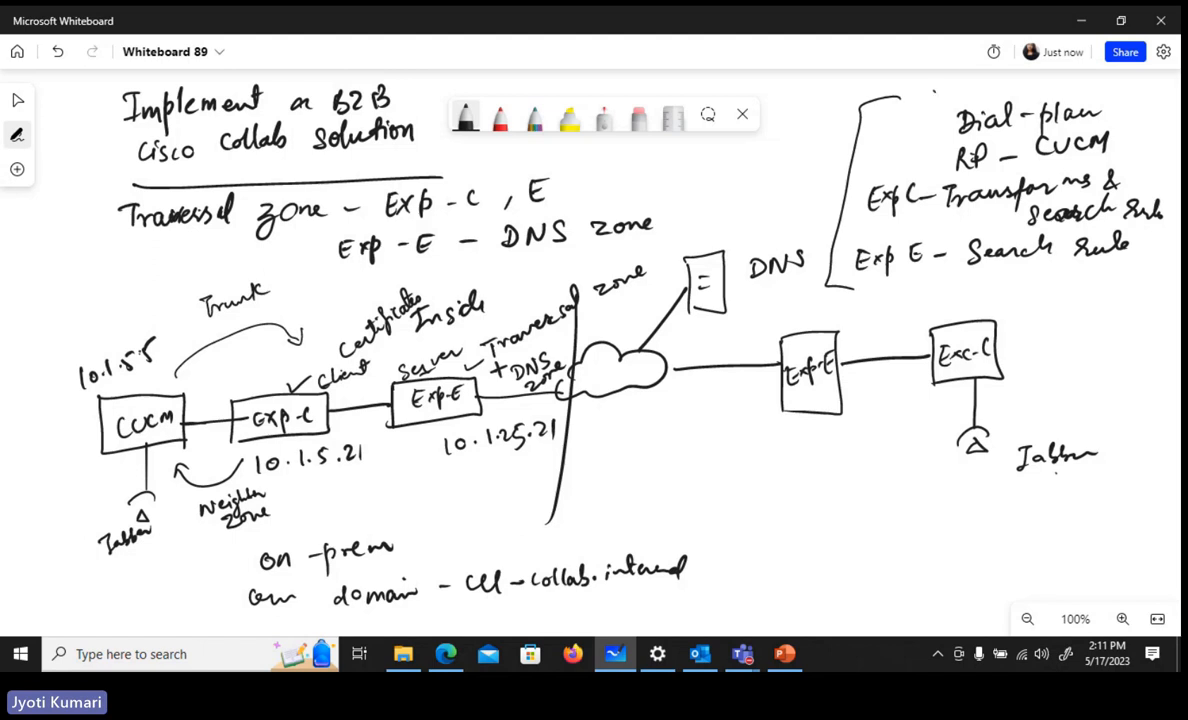
left_click_drag(933, 90, 962, 83)
left_click_drag(273, 286, 292, 280)
left_click_drag(292, 494, 299, 492)
Switch to Microsoft Edge with the Cisco lab and open Firefox on the PC-2 desktop
left_click(446, 656)
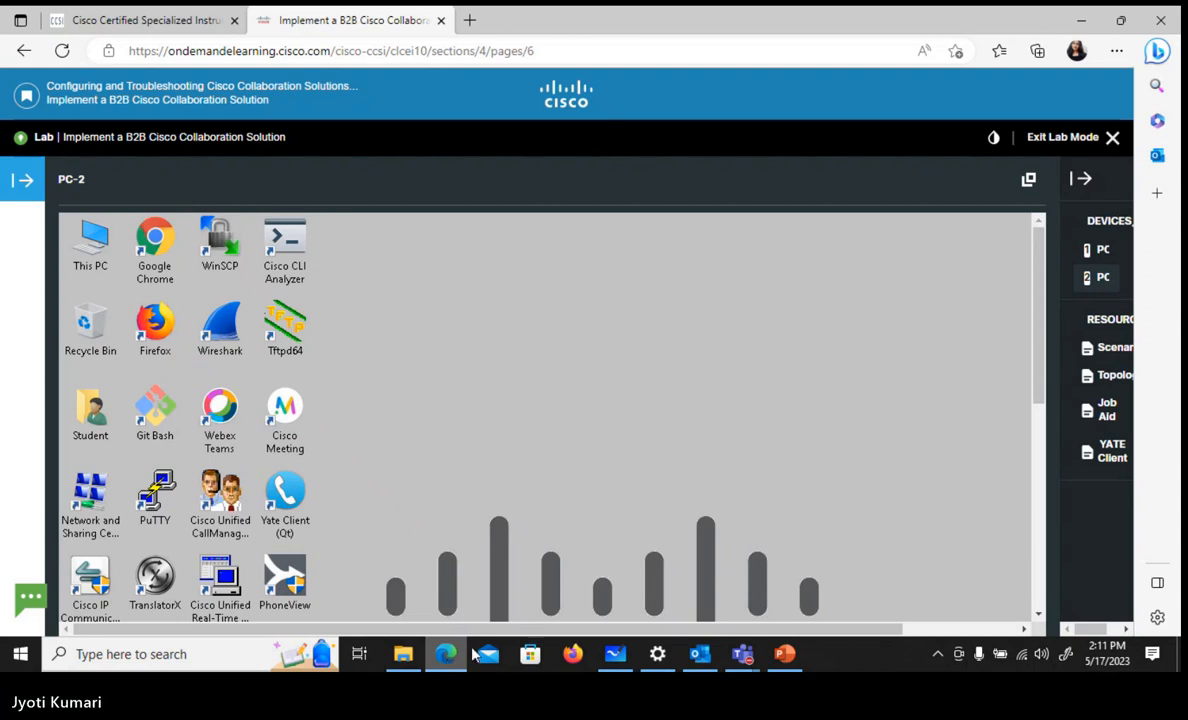
left_click(155, 323)
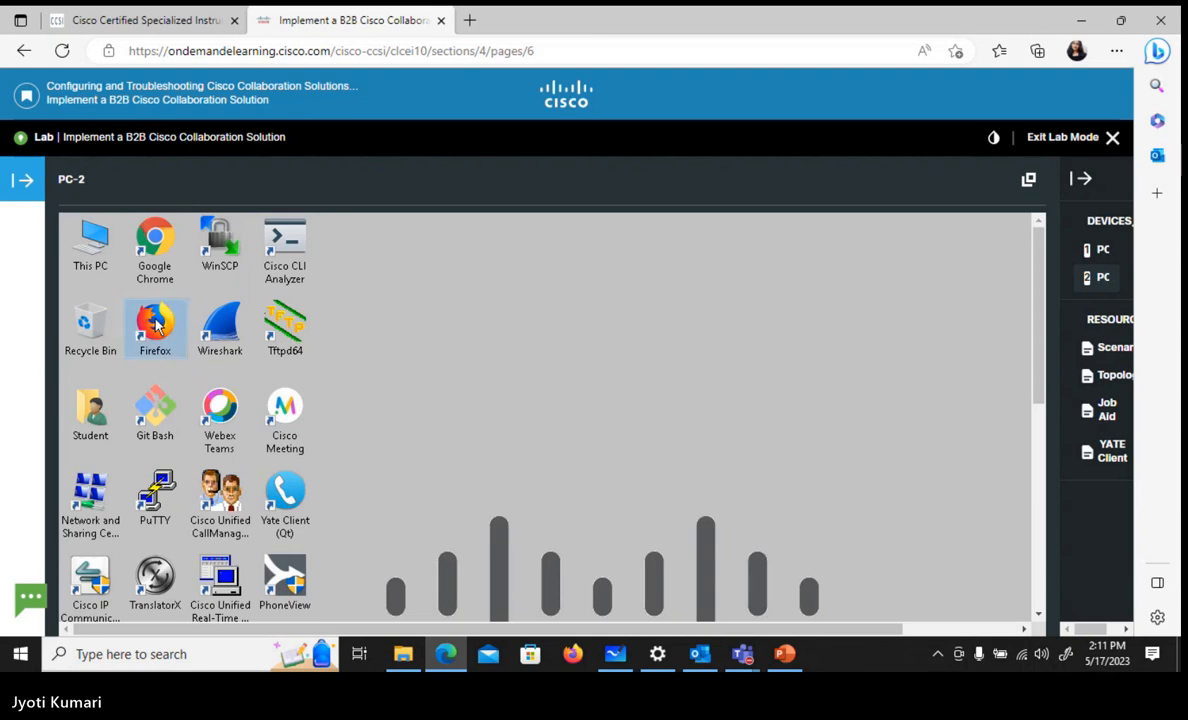
double_click(155, 323)
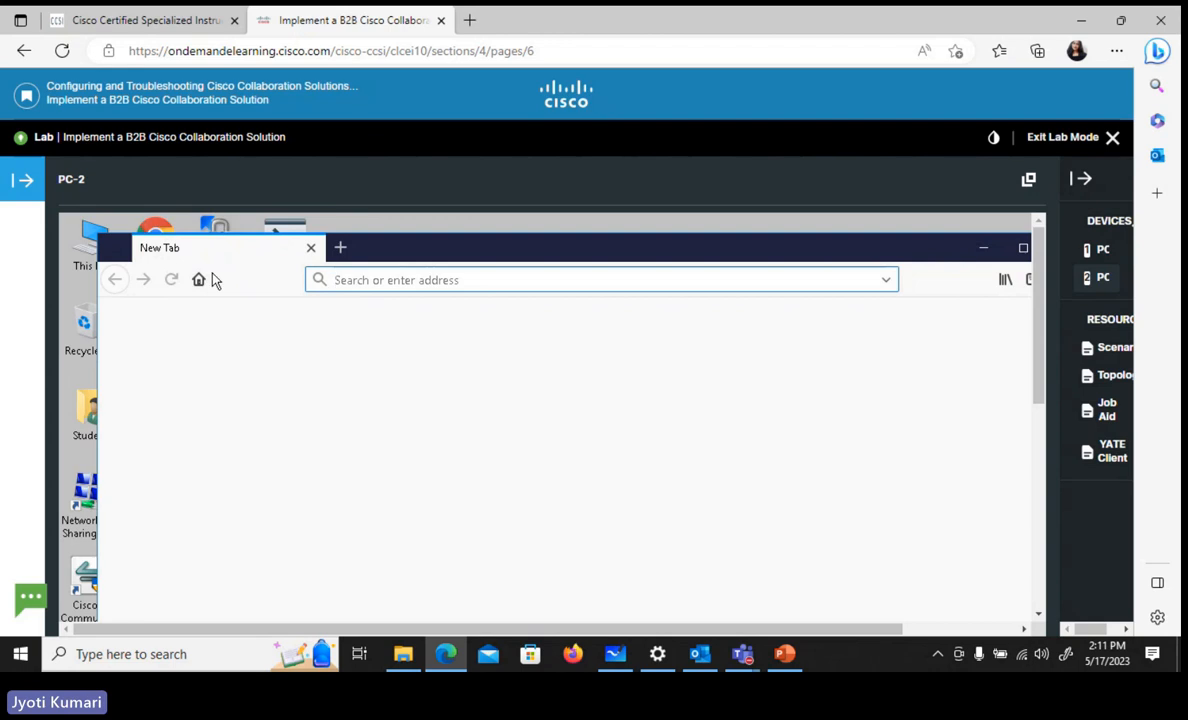
Load 10.1.5.21 in Firefox on PC-2 and open a second browser tab
type("10.1")
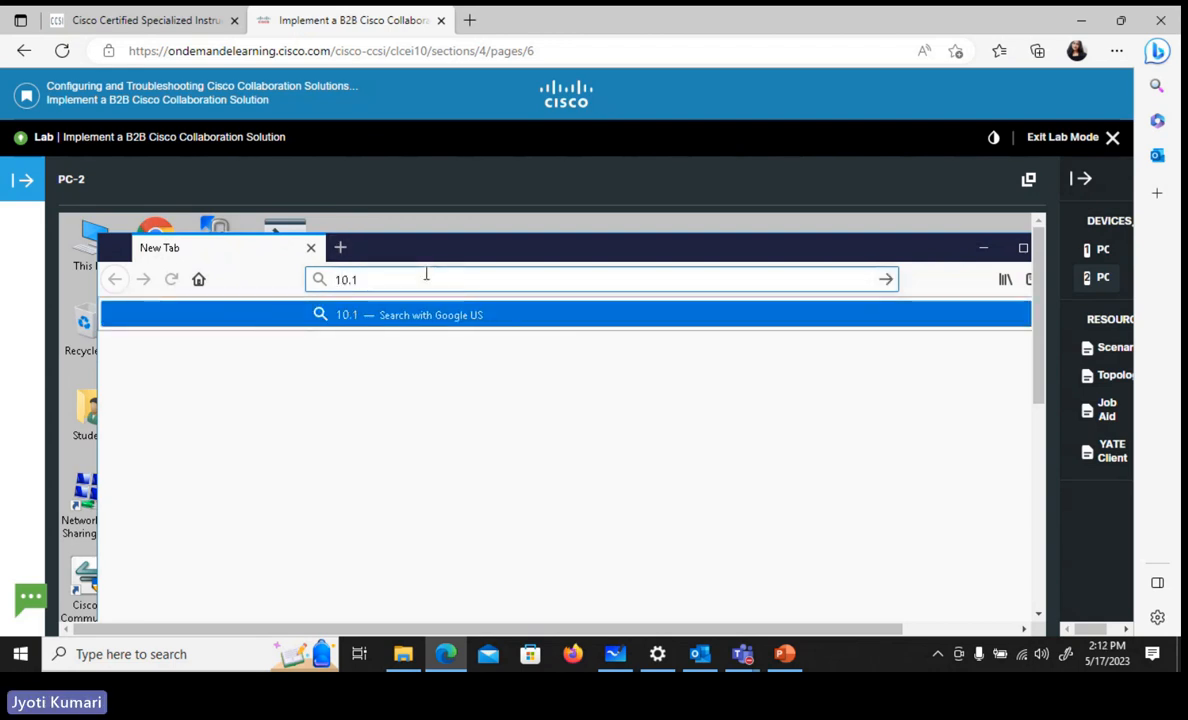
type(".5.21")
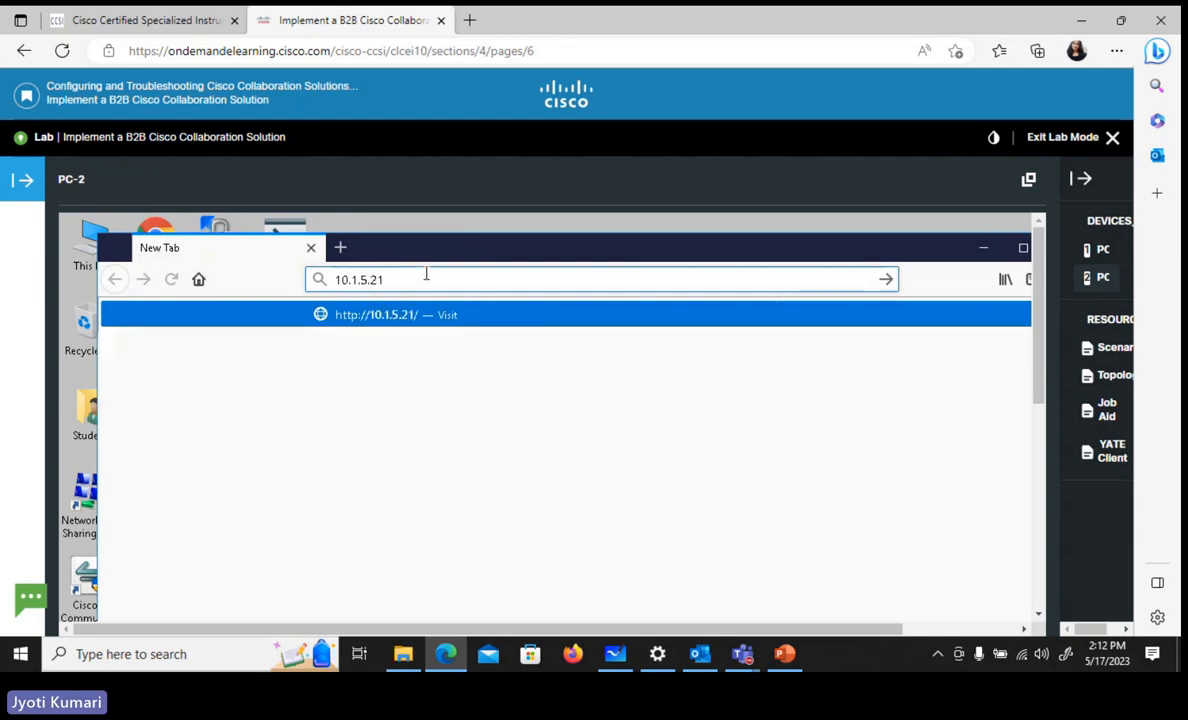
key("Return")
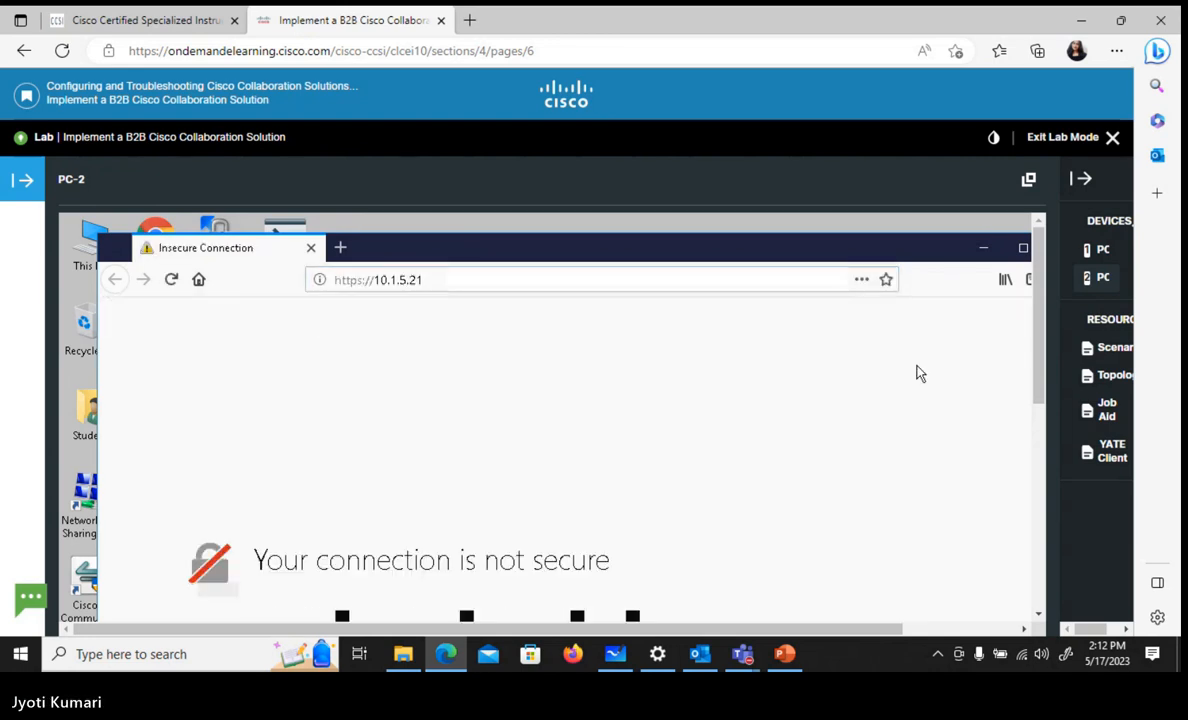
left_click_drag(1038, 349, 1022, 396)
left_click(340, 247)
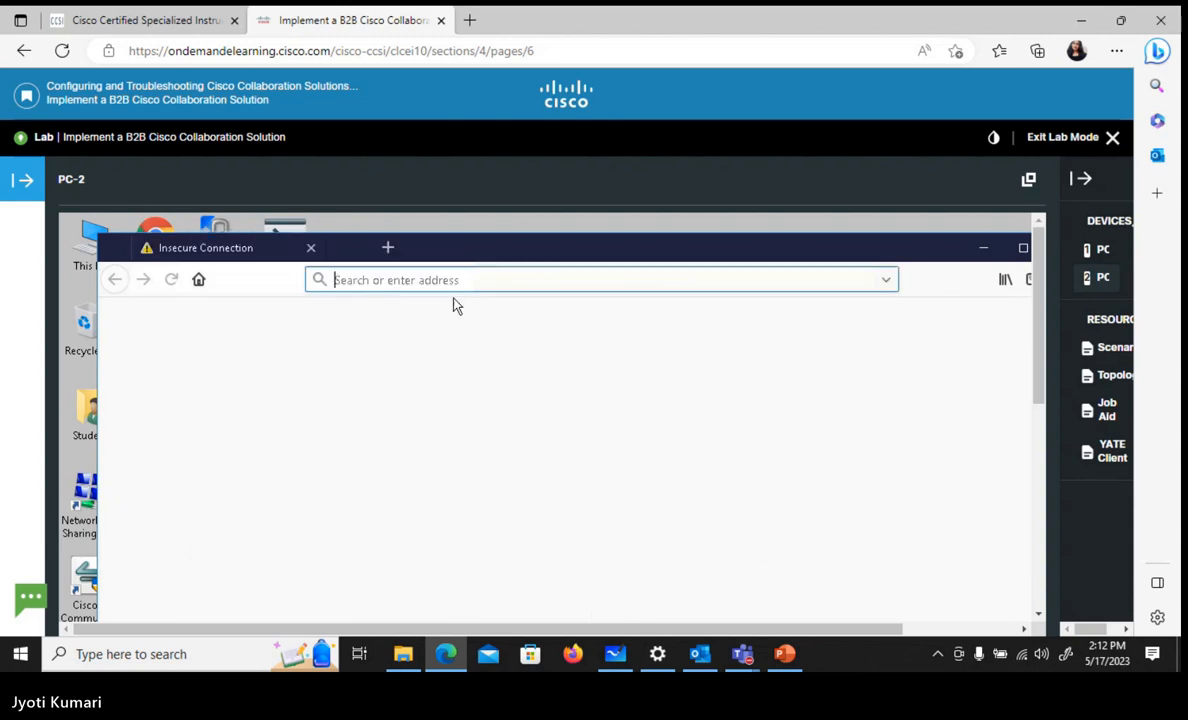
type("10.1.5")
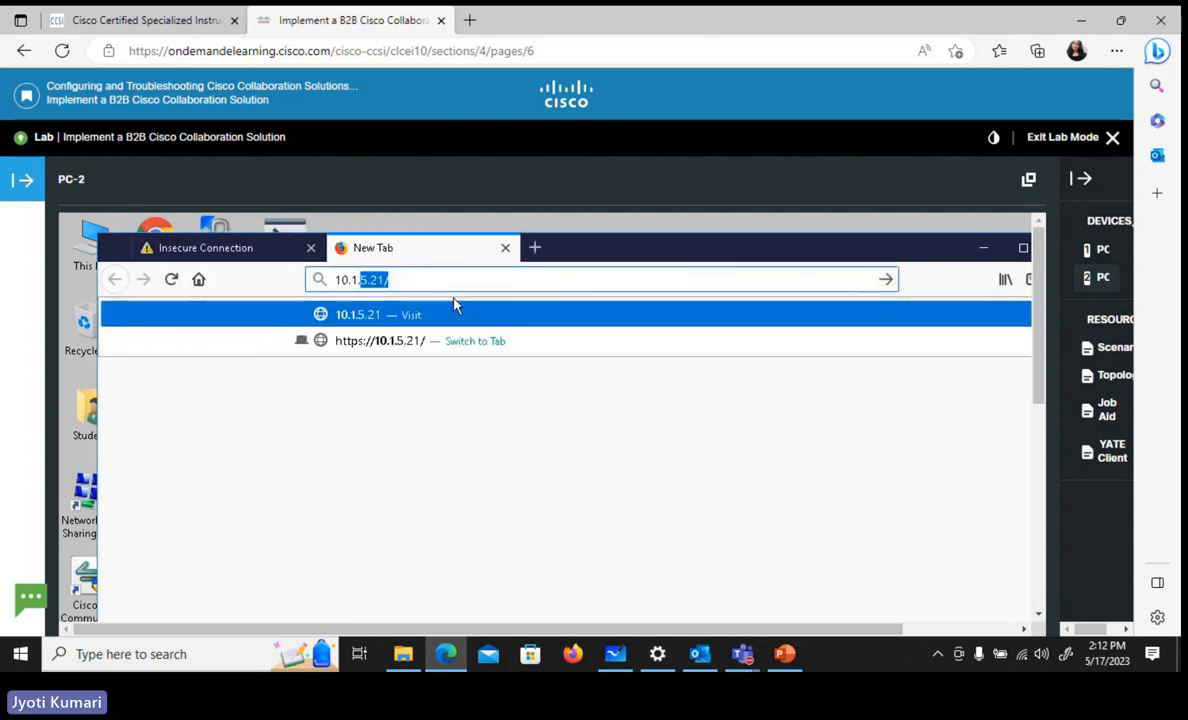
type("25.21")
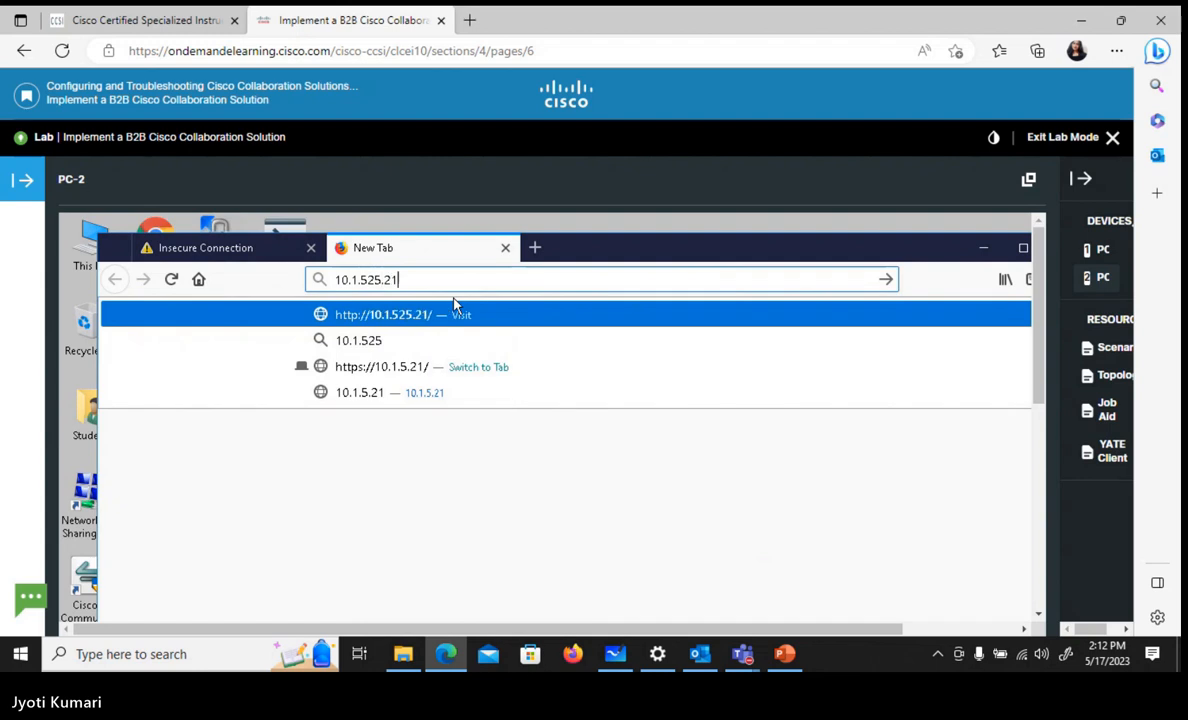
key("Left")
key("Left")
key("Left")
key("Left")
key("Left")
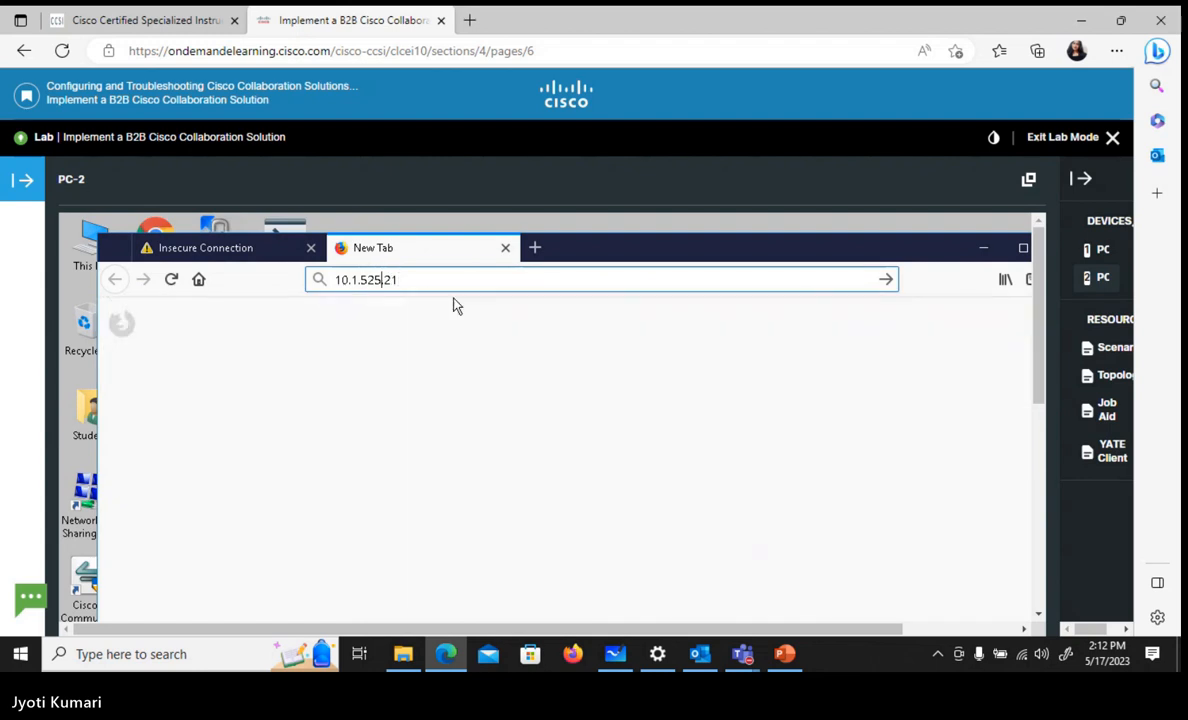
key("Left")
type(".")
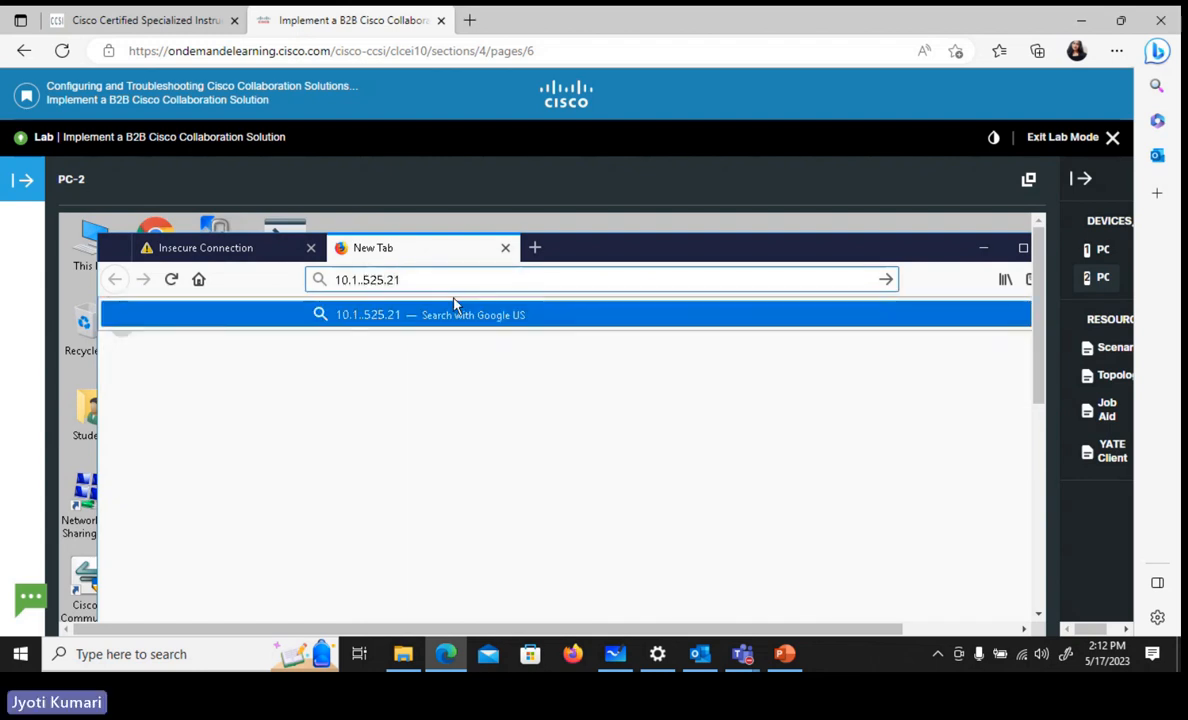
key("Return")
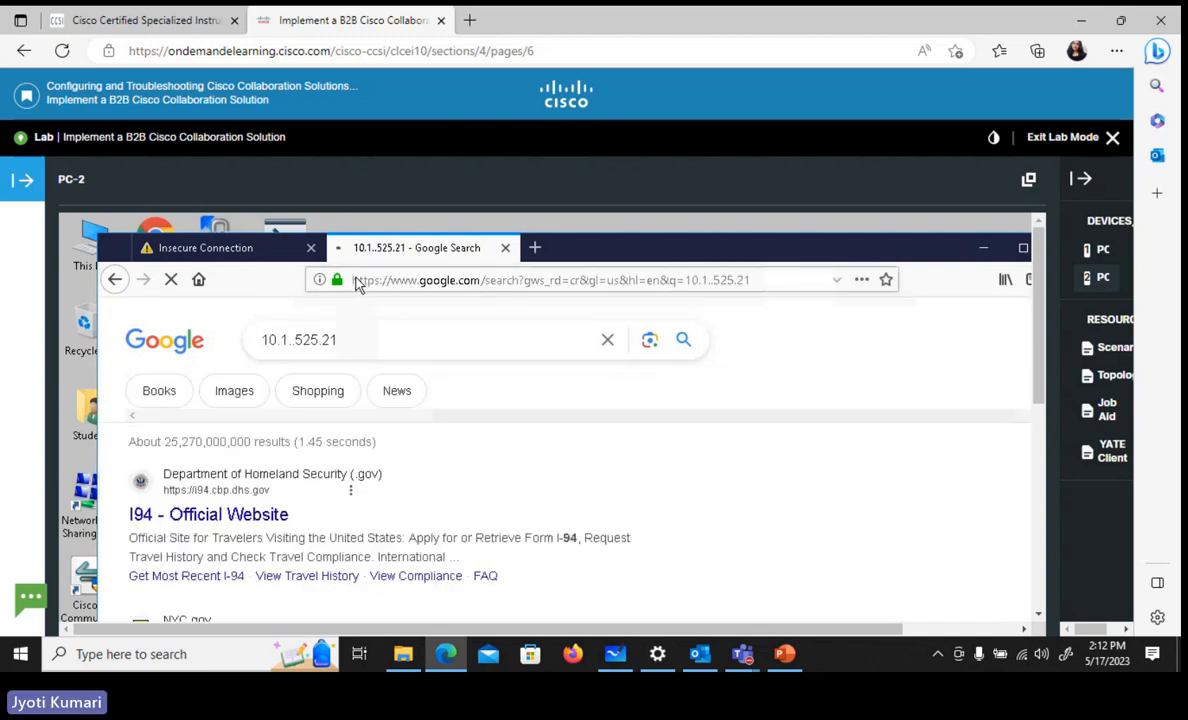
Load 10.1.25.21 in the second Firefox tab
left_click(358, 284)
type("10.1")
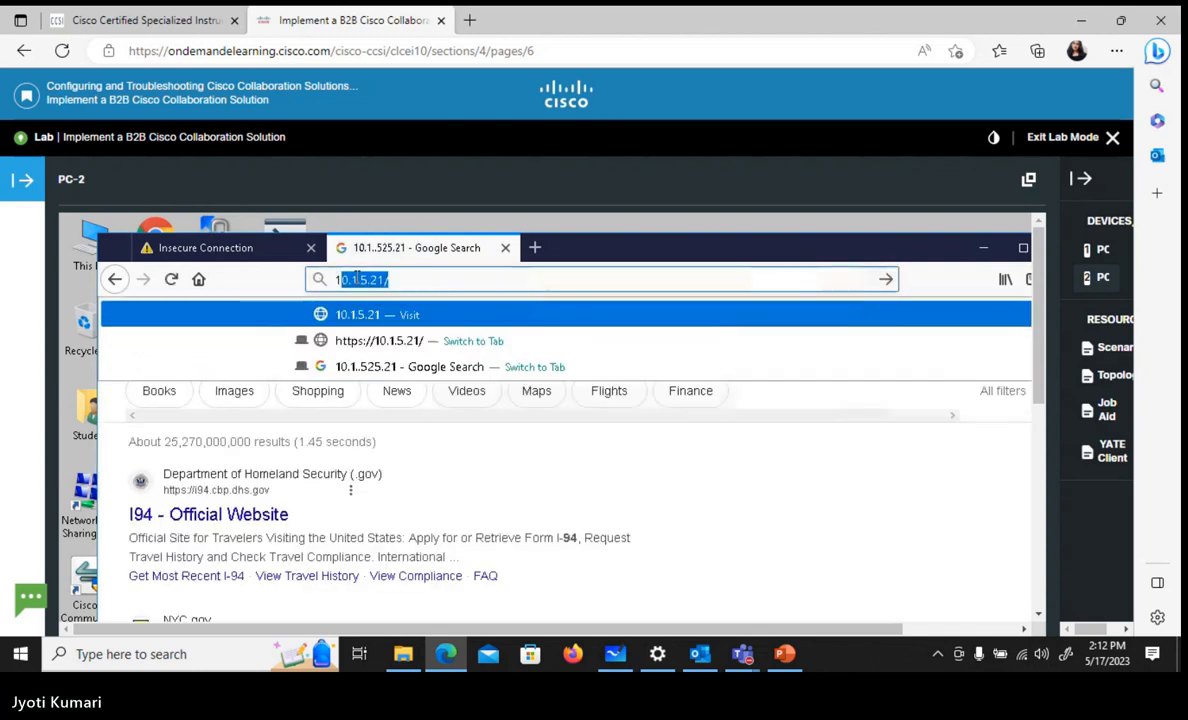
type(".2")
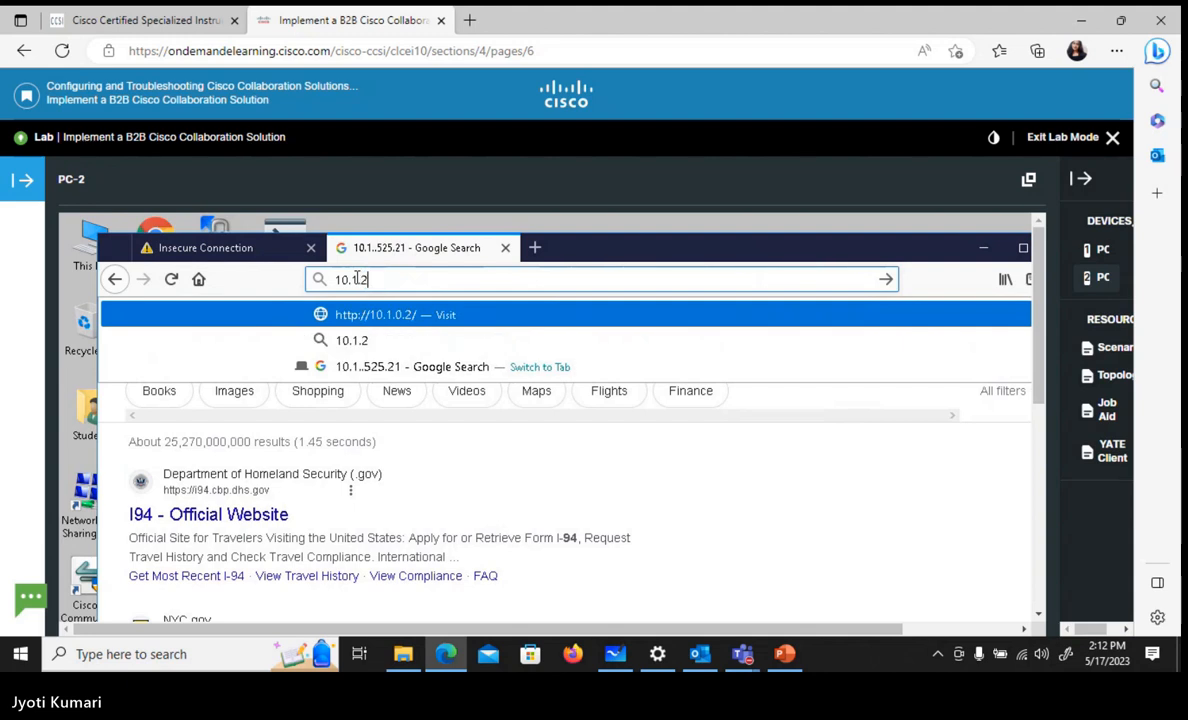
type("5.21")
key("Return")
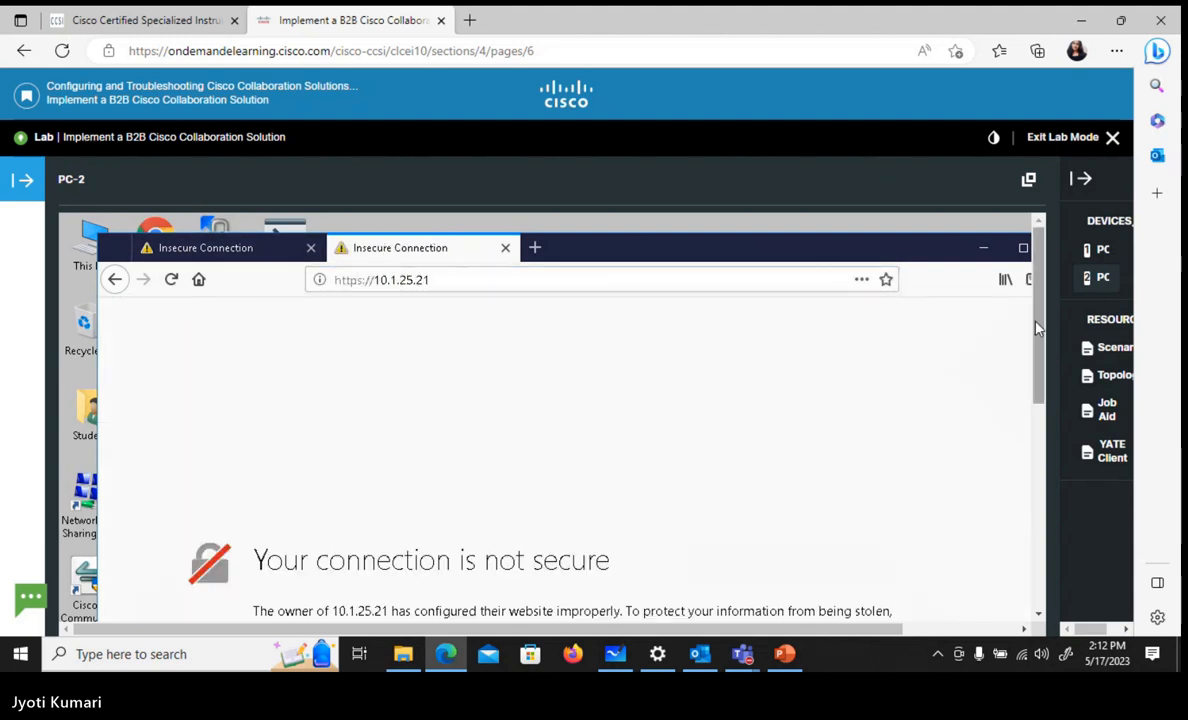
Add a permanent security exception for the invalid certificate of 10.1.25.21
left_click_drag(1038, 325, 1047, 491)
left_click(898, 343)
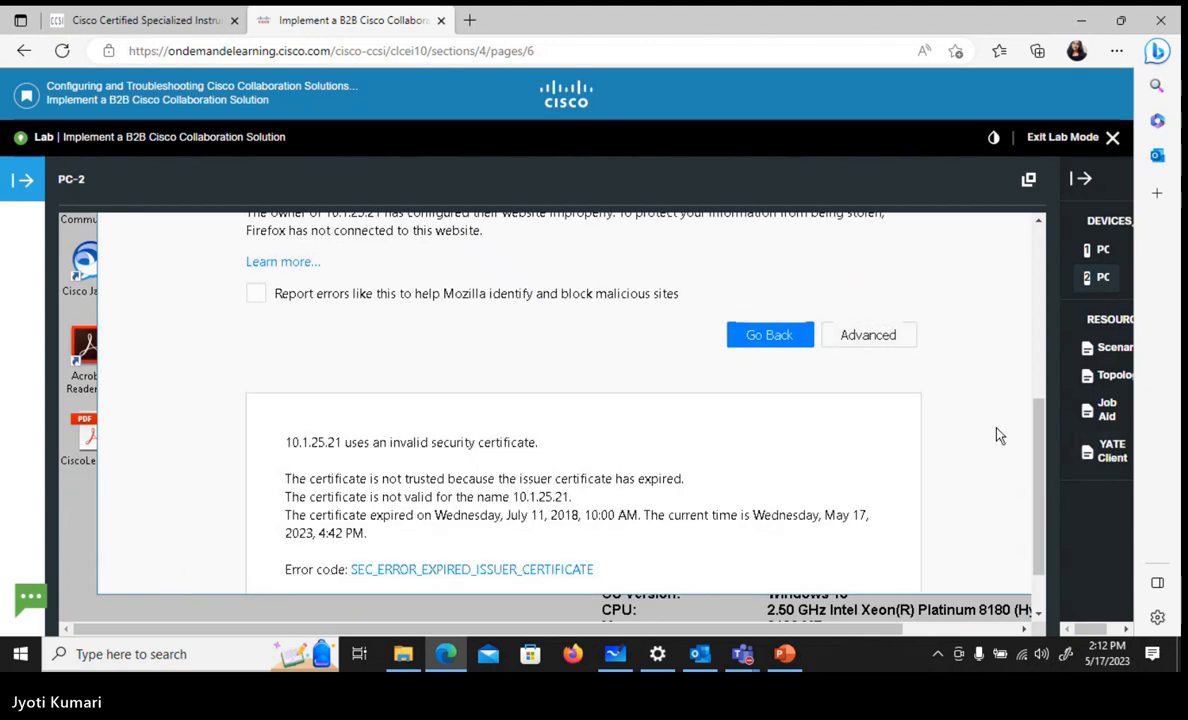
scroll(996, 436, "down", 2)
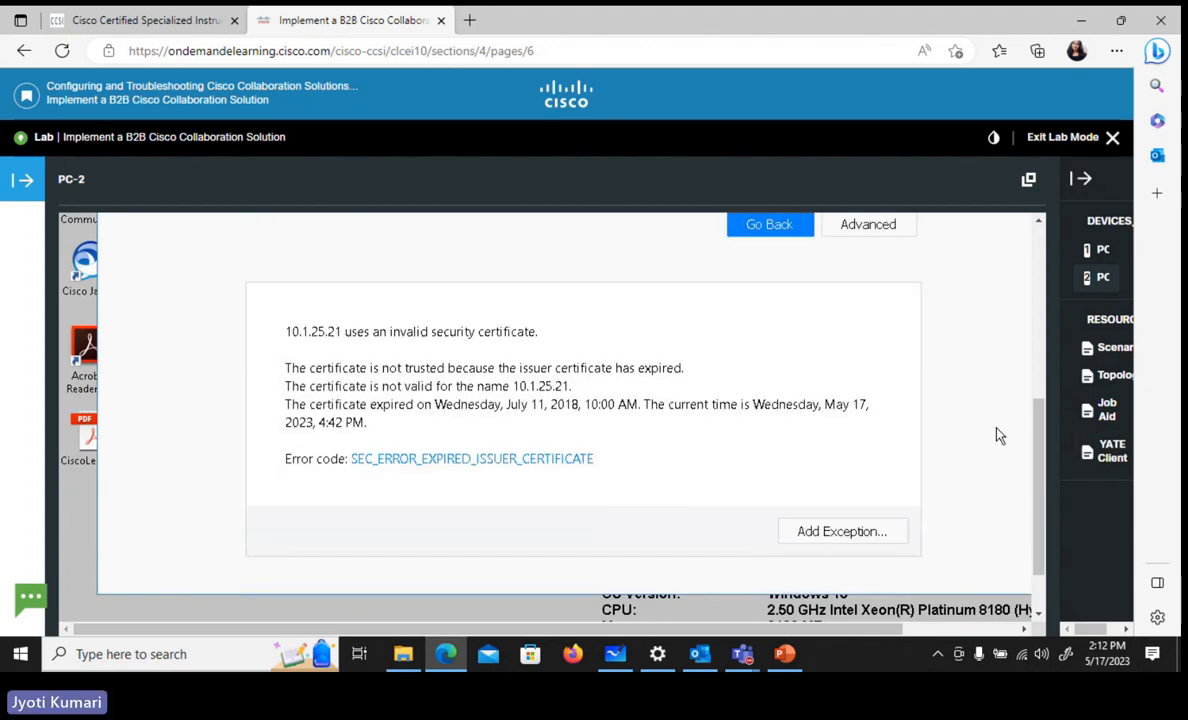
left_click(838, 530)
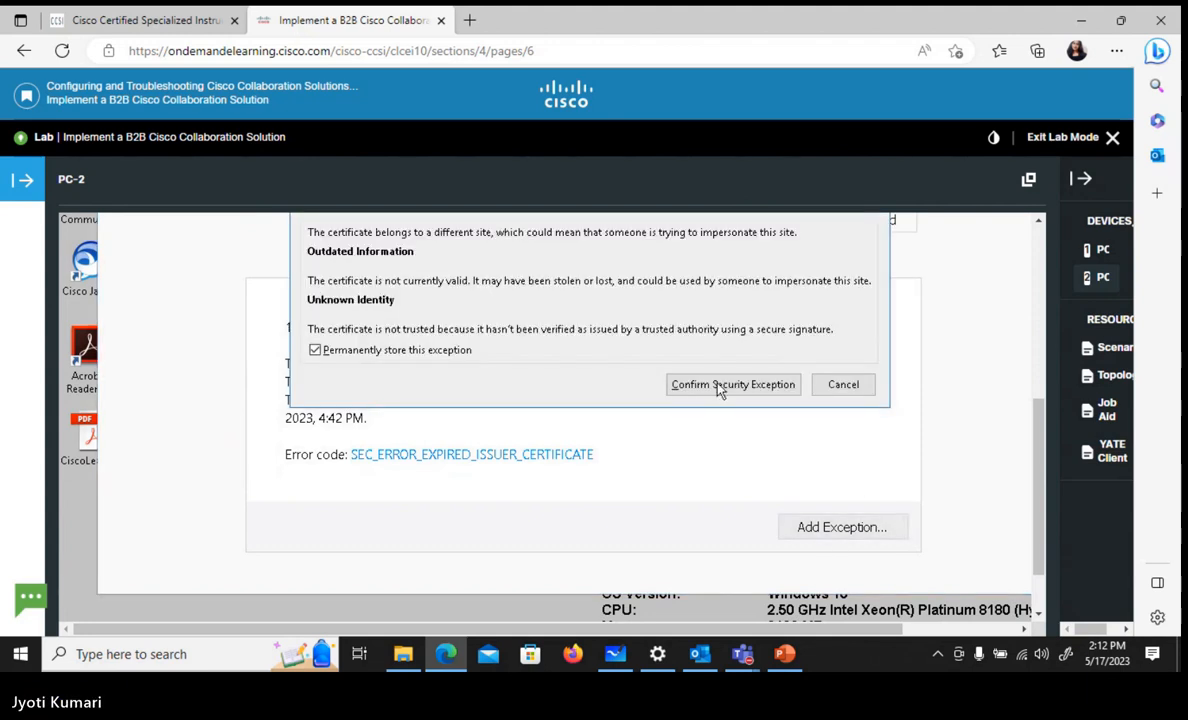
left_click(718, 390)
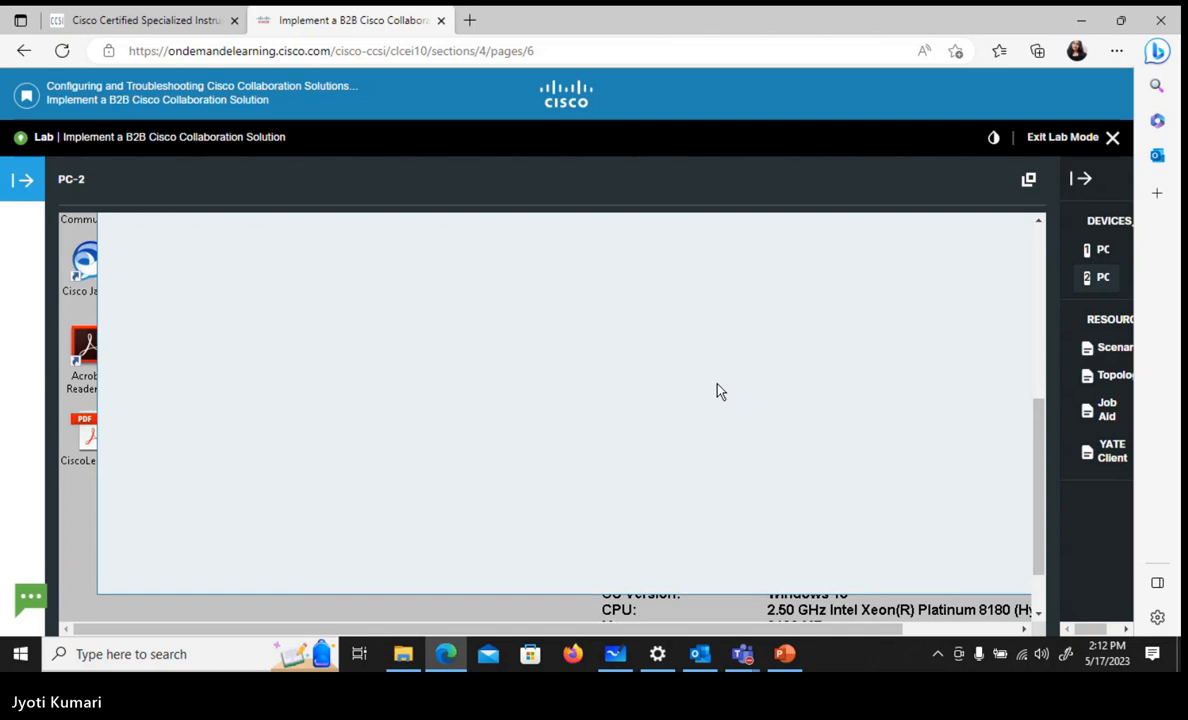
Log in to the administrator page as admin with the account password and save the login in Firefox
left_click_drag(1040, 432, 1049, 300)
type("admin")
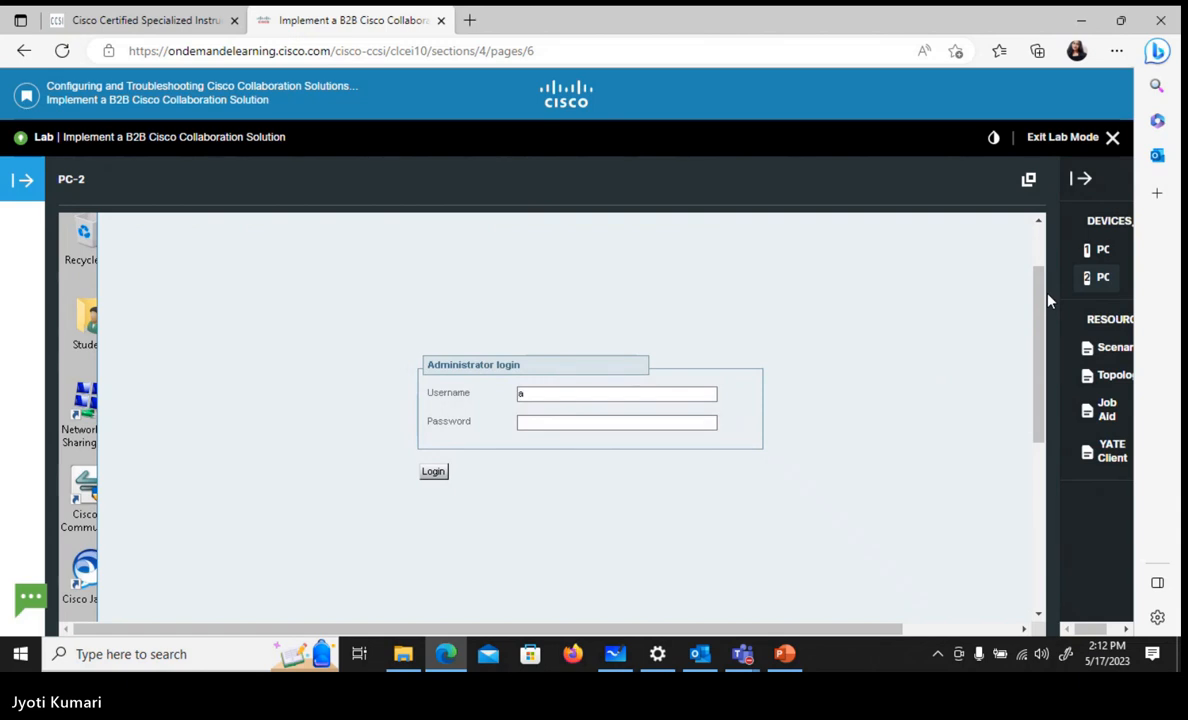
key("Tab")
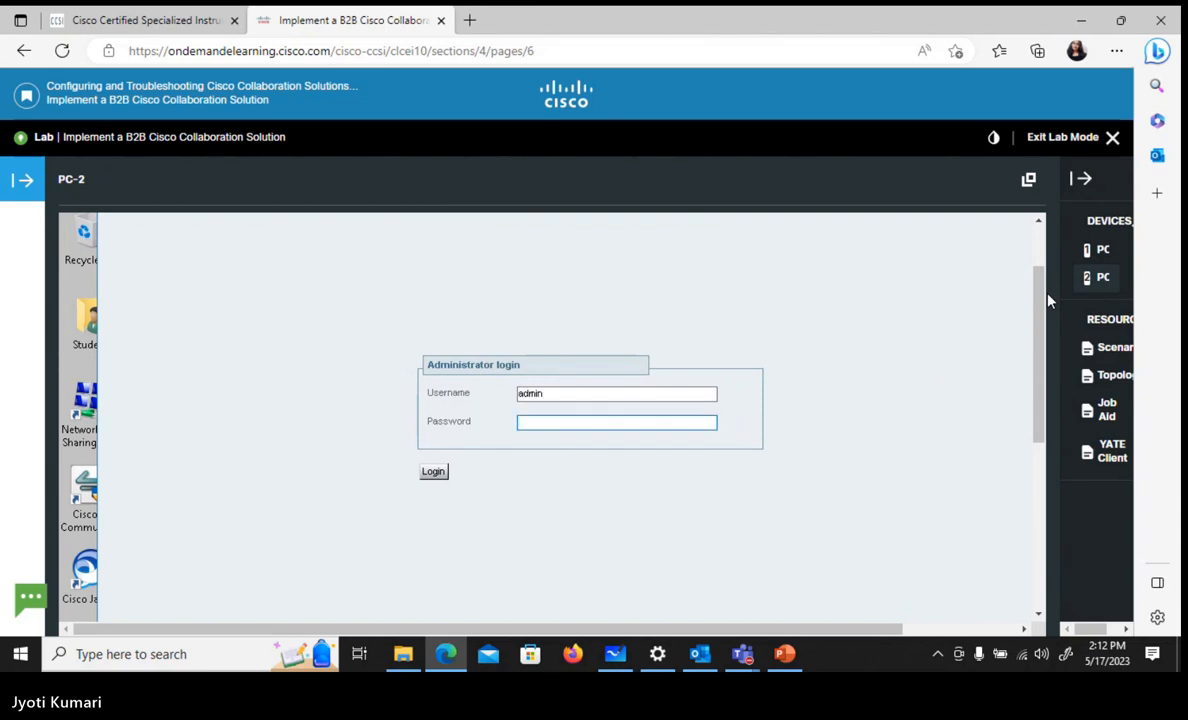
type("••••")
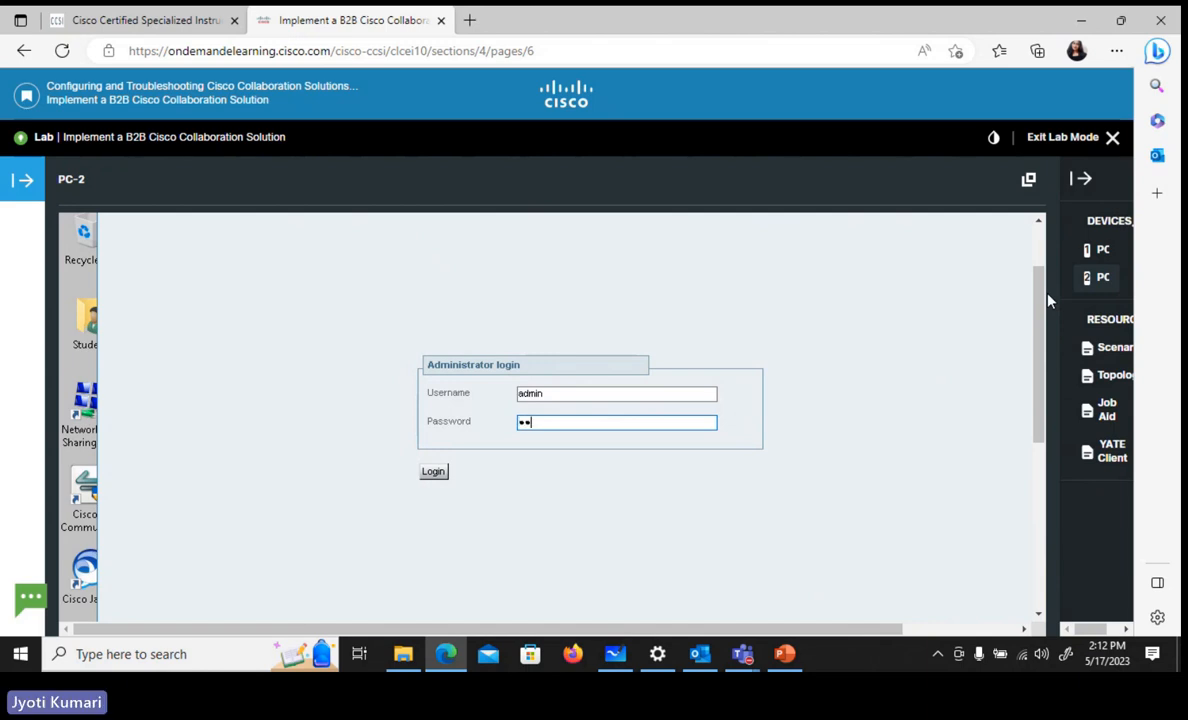
type("••")
key("Return")
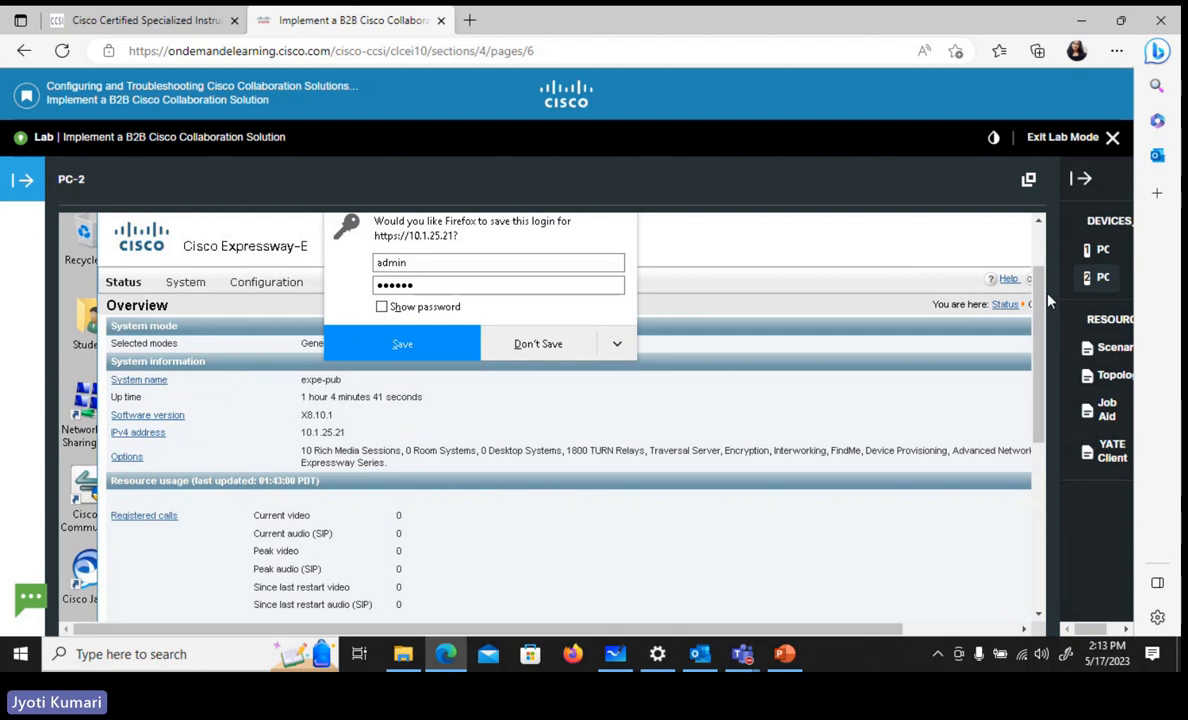
left_click(460, 343)
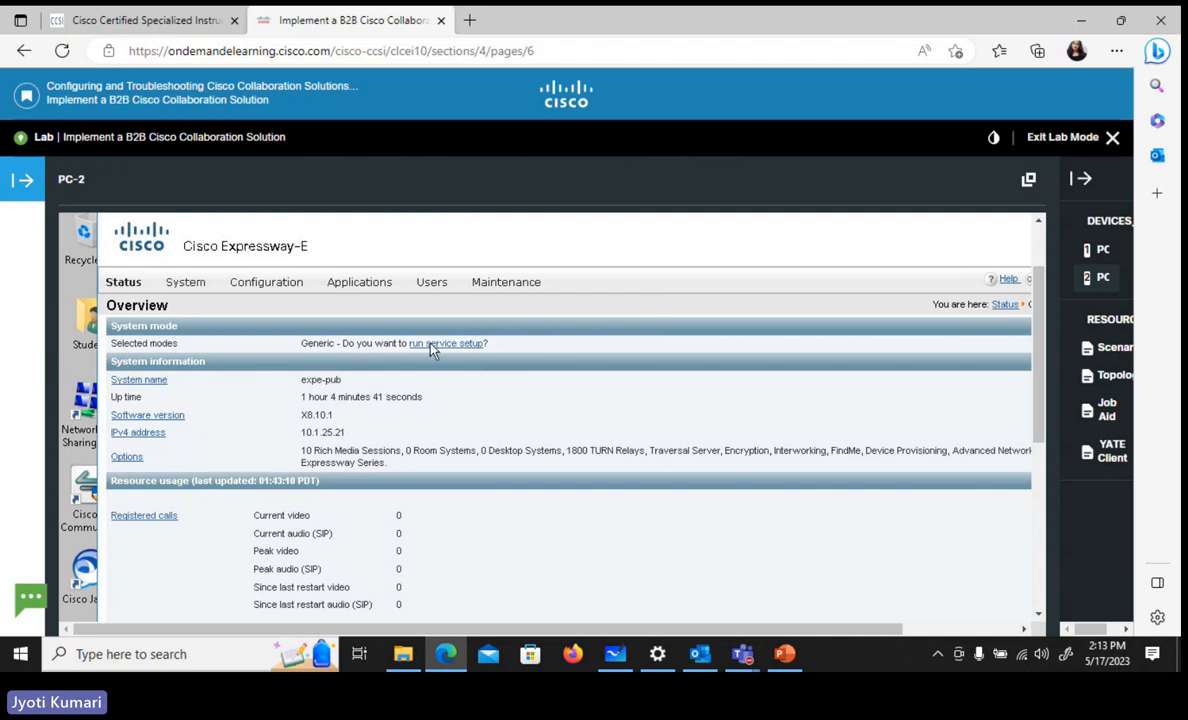
Open the local authentication database for devices in the Expressway-E configuration
left_click(250, 281)
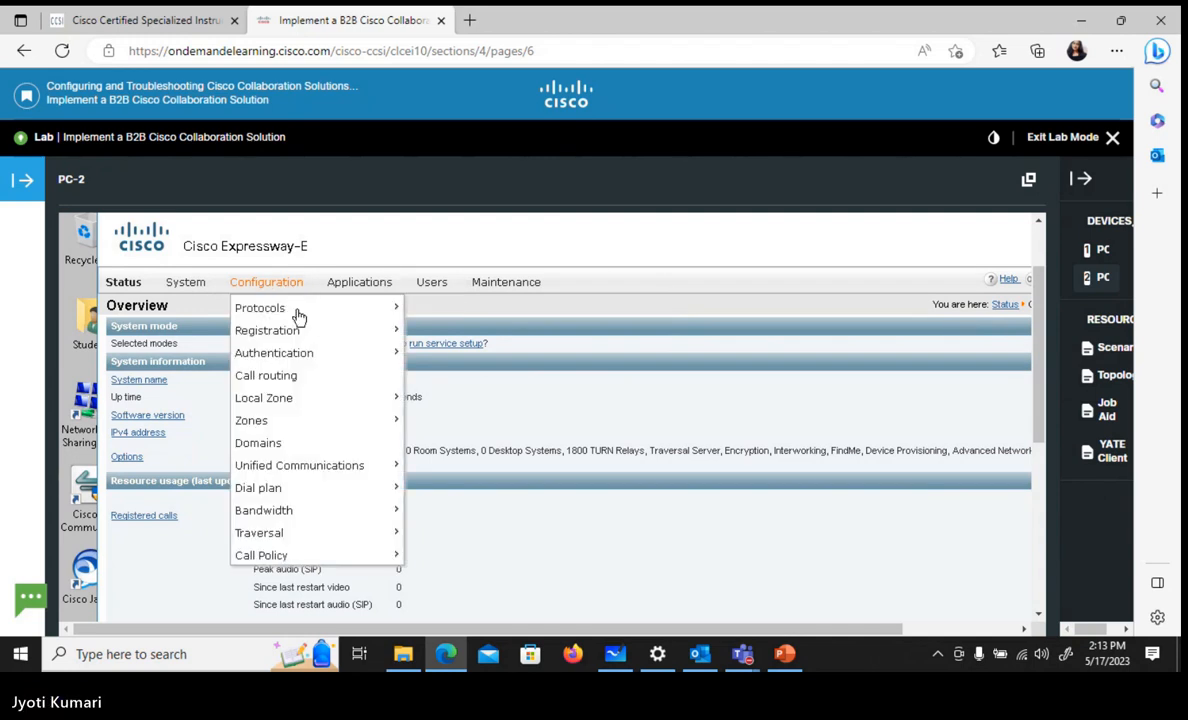
mouse_move(320, 355)
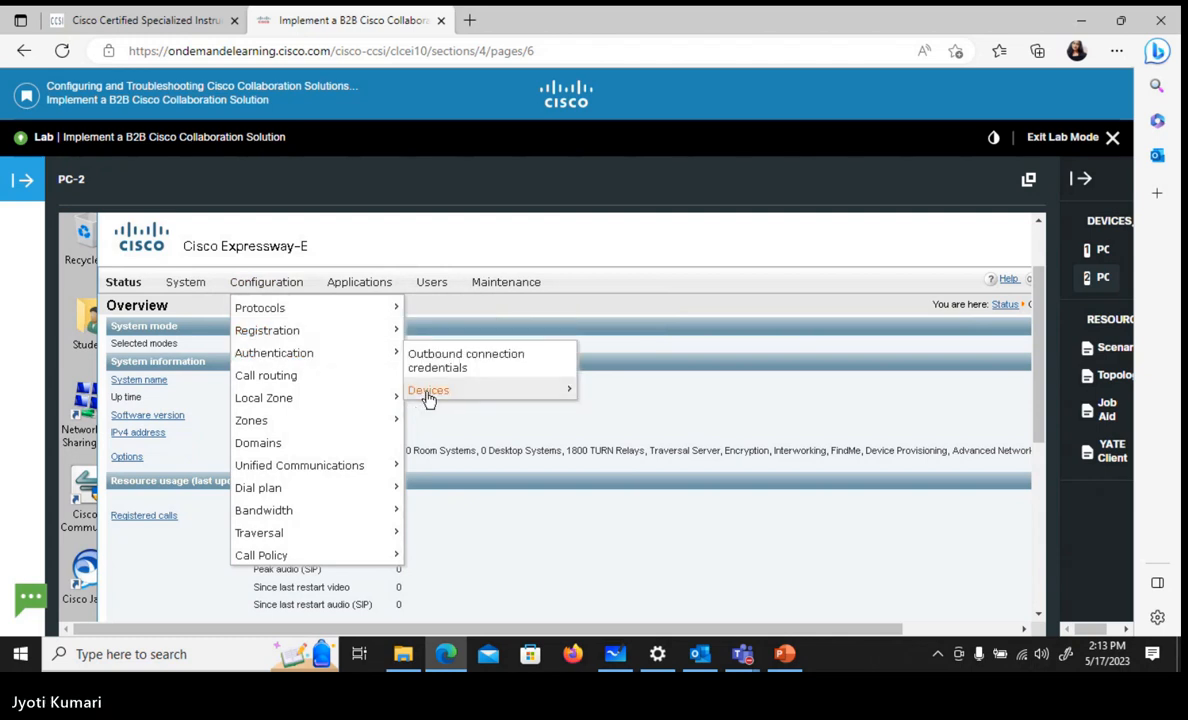
mouse_move(430, 393)
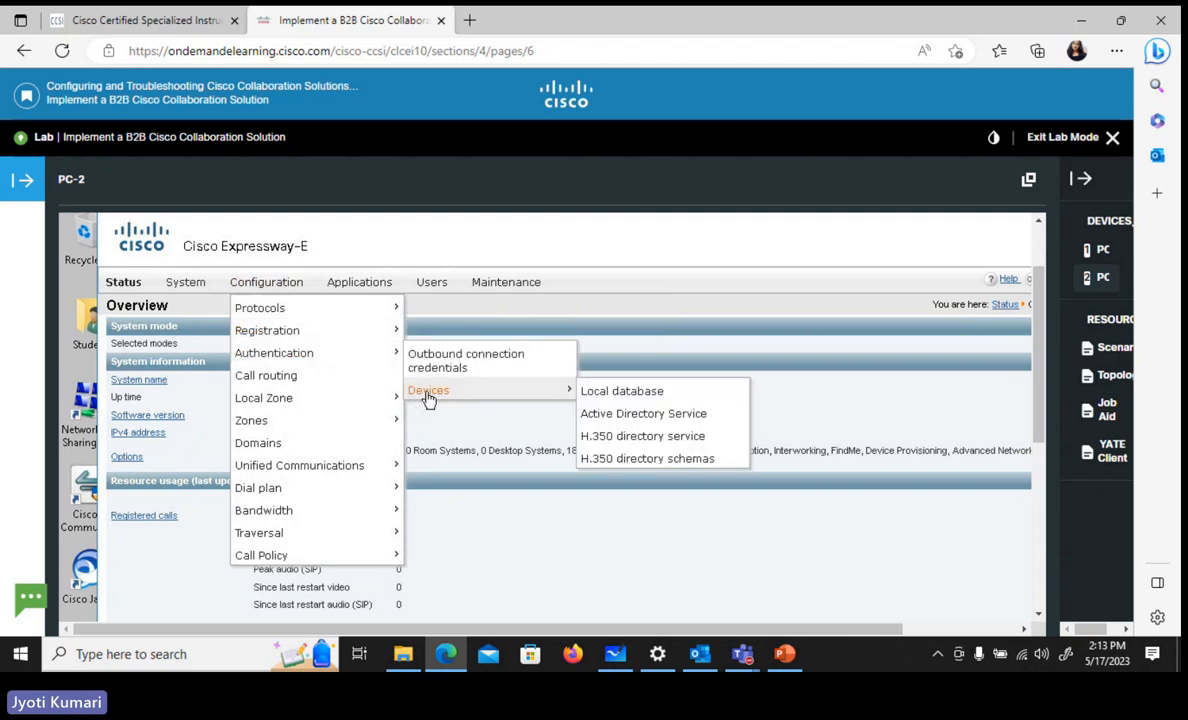
left_click(603, 397)
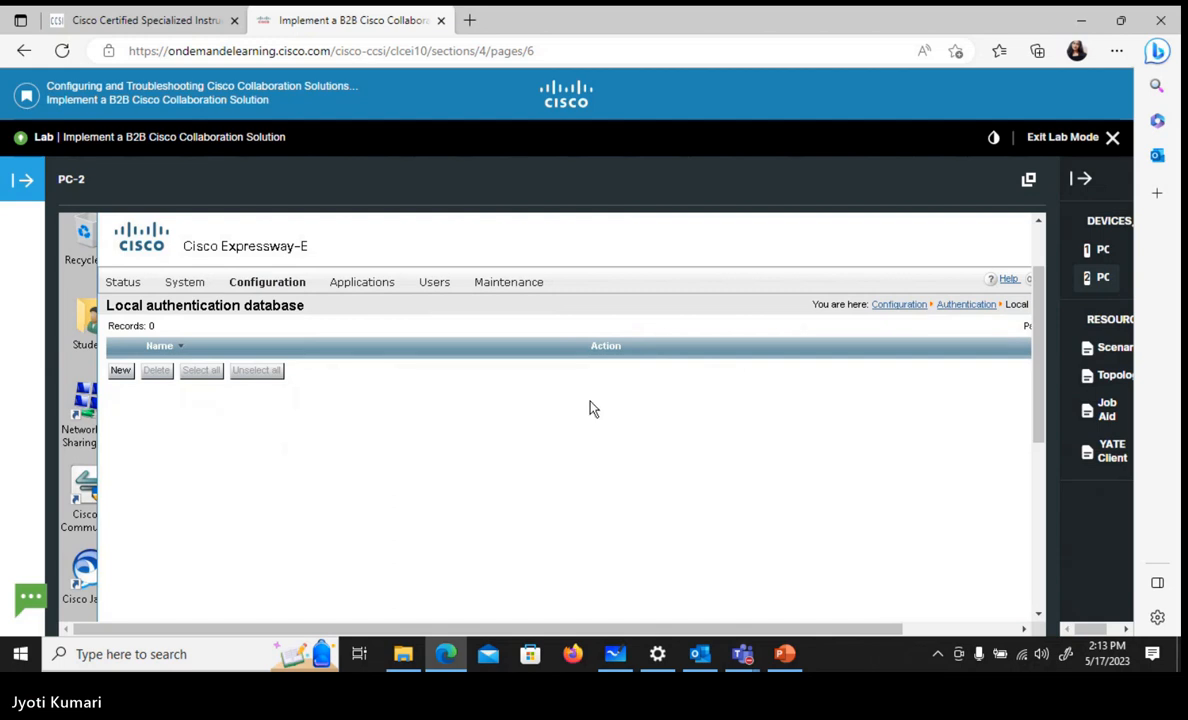
Create a local authentication credential named b2badmin with its password and save that login in Firefox
left_click(119, 371)
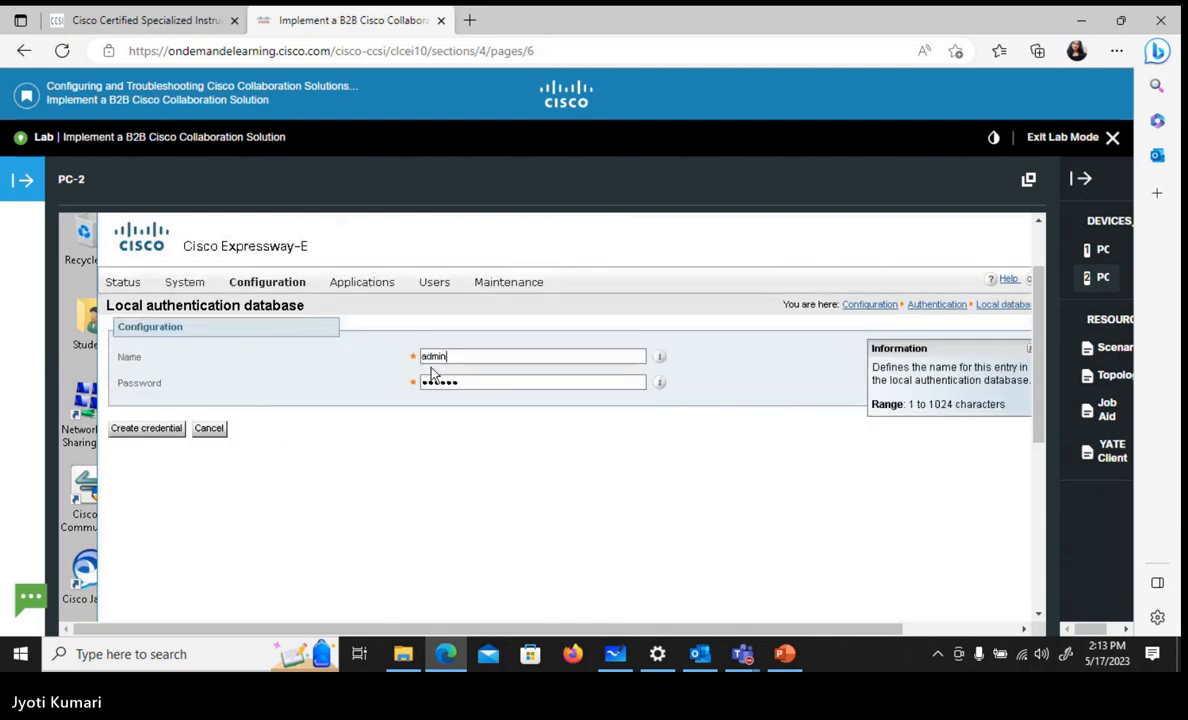
key("BackSpace")
key("BackSpace")
key("BackSpace")
key("BackSpace")
key("BackSpace")
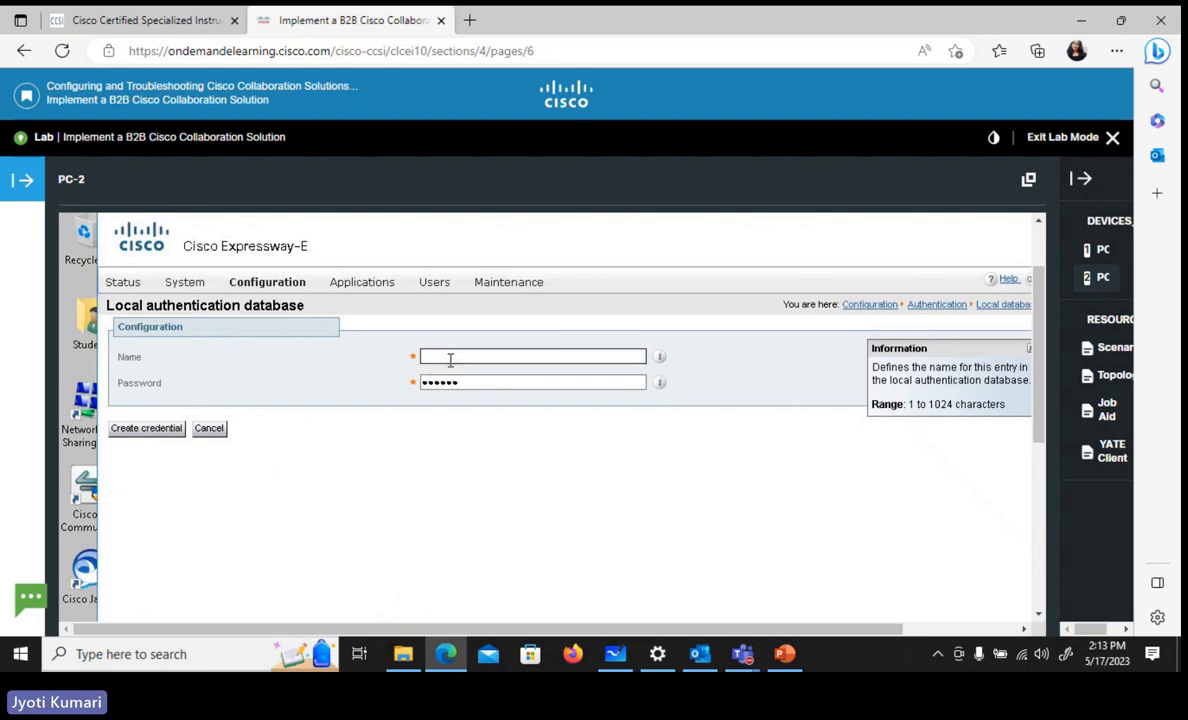
type("b2badmin")
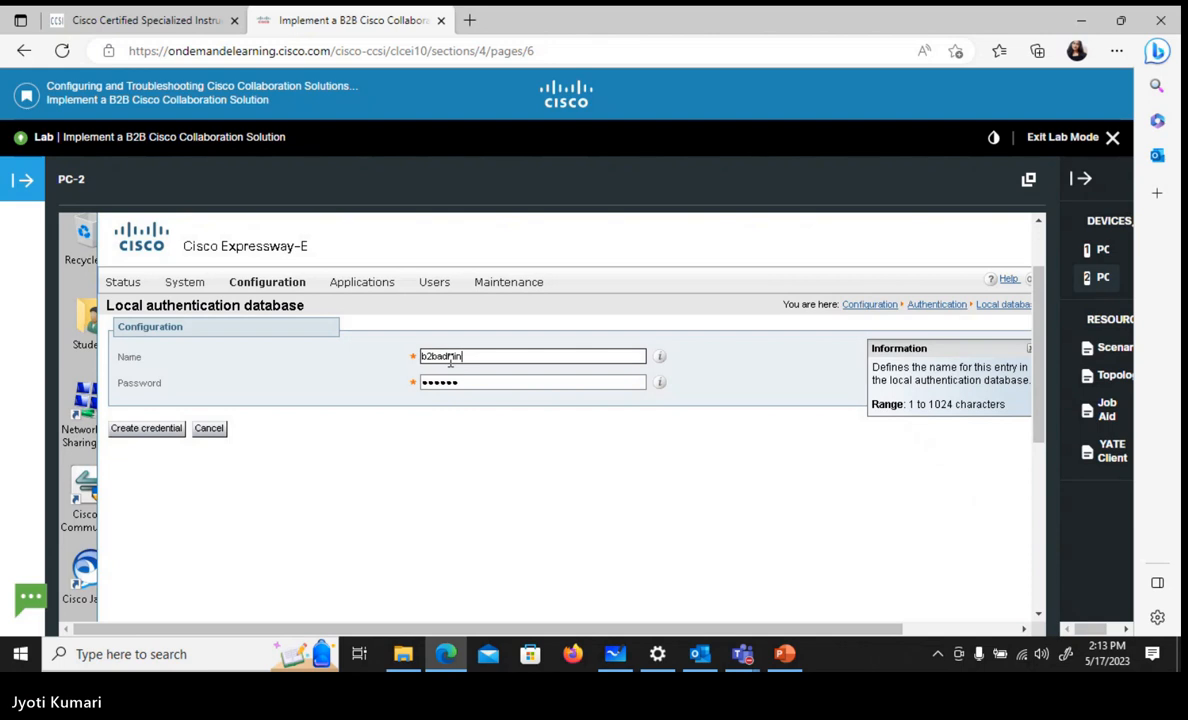
key("Tab")
type("•••••")
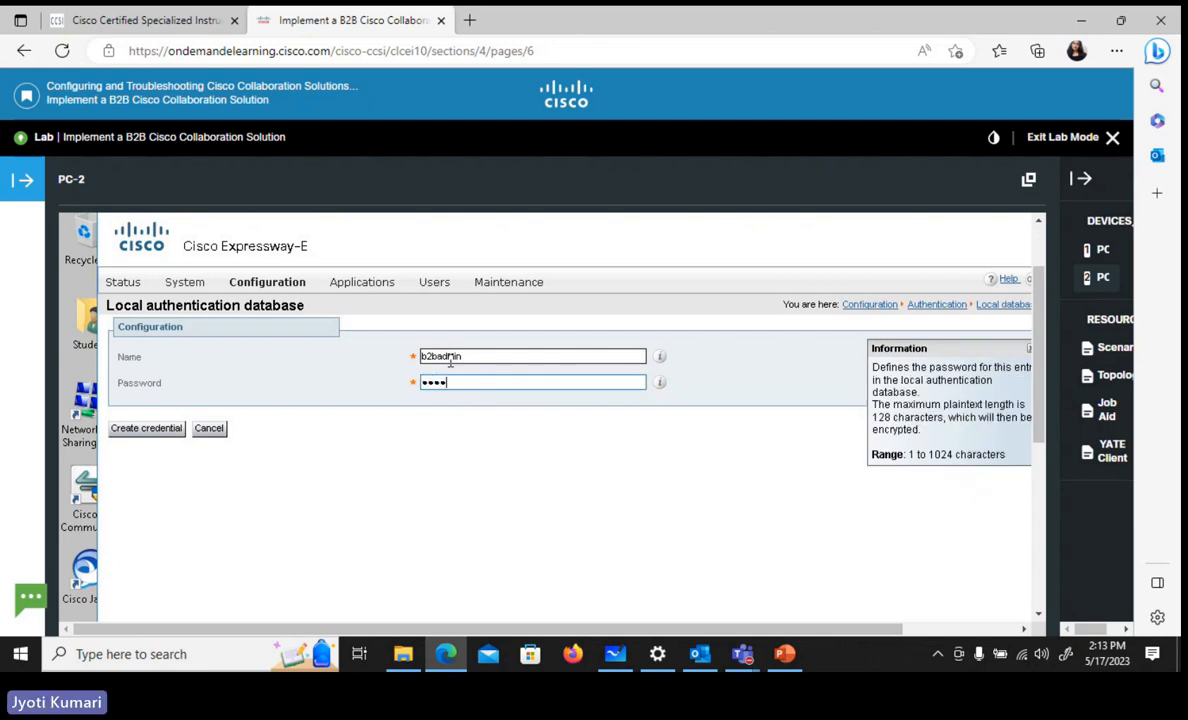
left_click(133, 430)
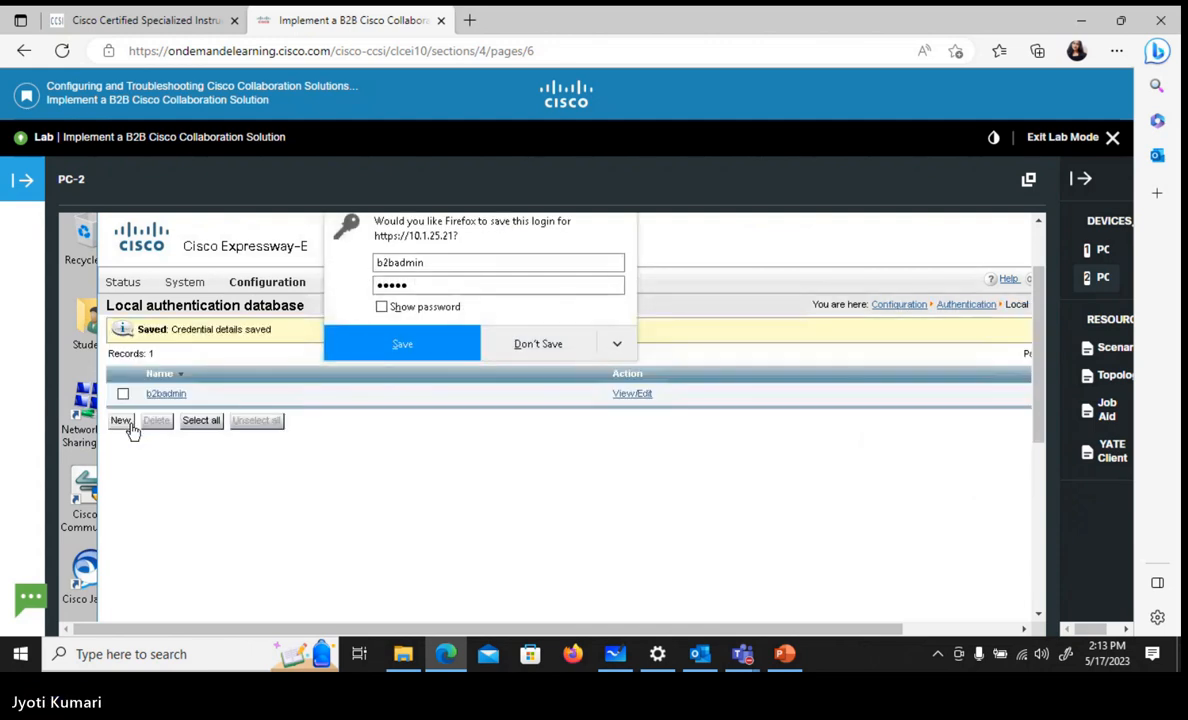
left_click(400, 344)
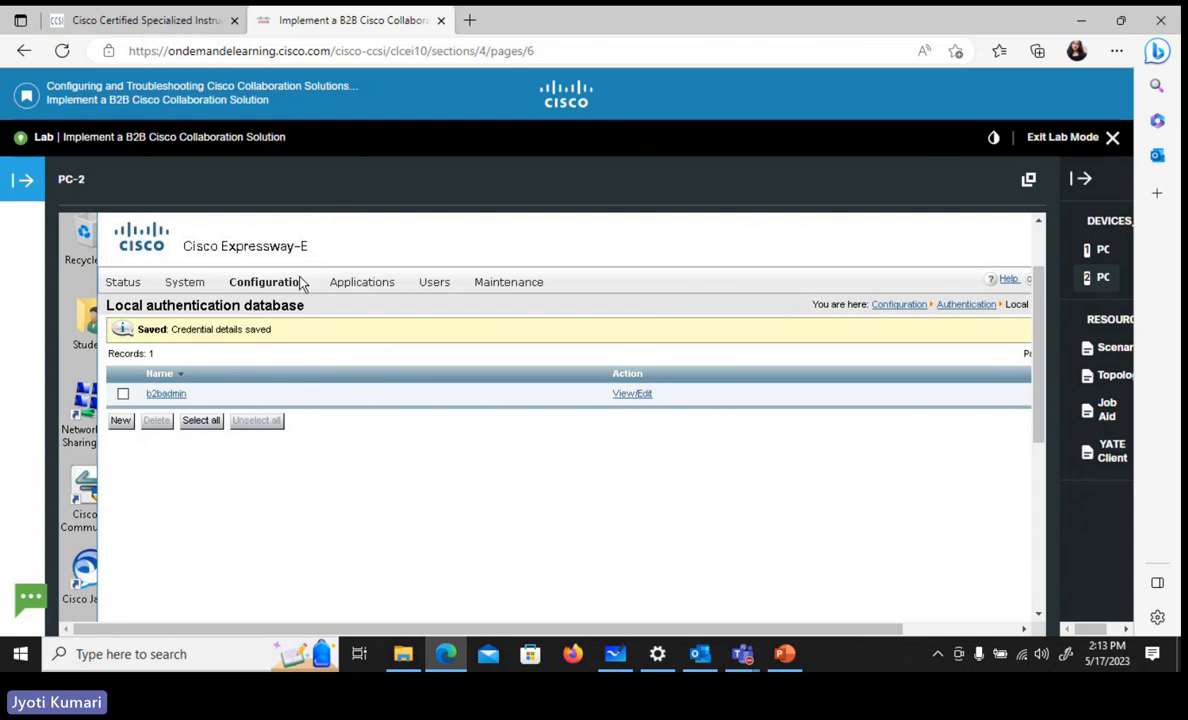
Start a new zone in the Expressway-E configuration, name it B2B-Server and set its type to Traversal server
mouse_move(301, 284)
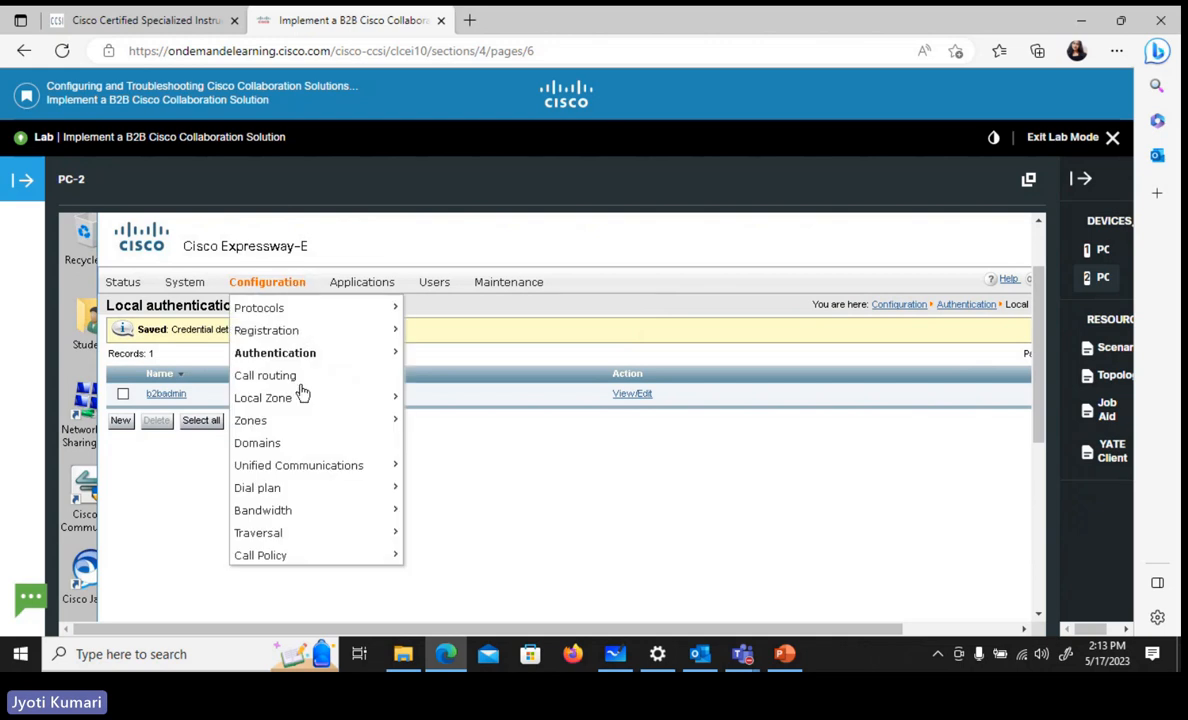
mouse_move(313, 425)
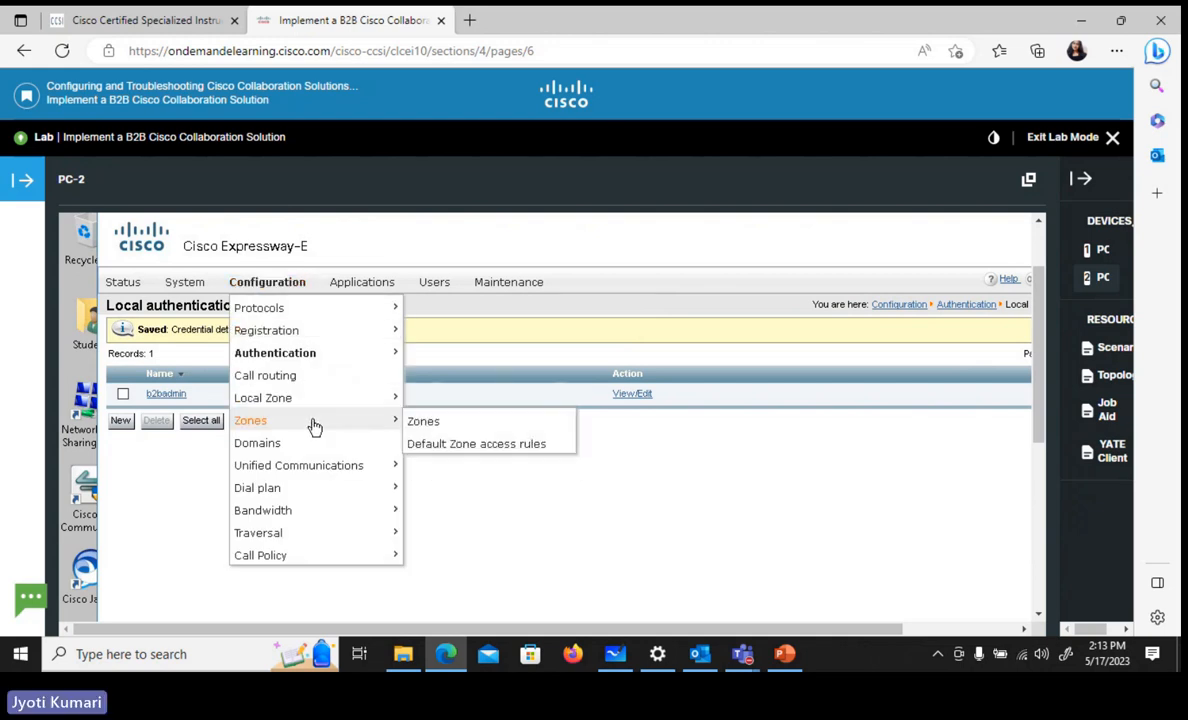
left_click(421, 427)
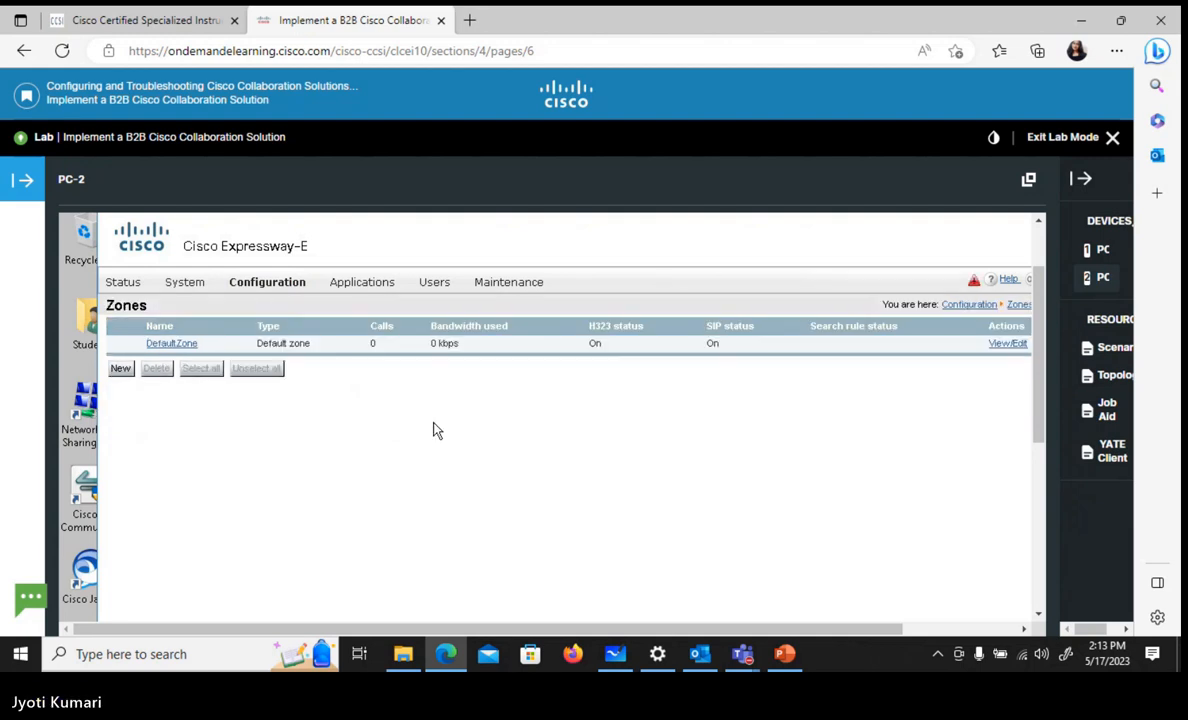
left_click(121, 370)
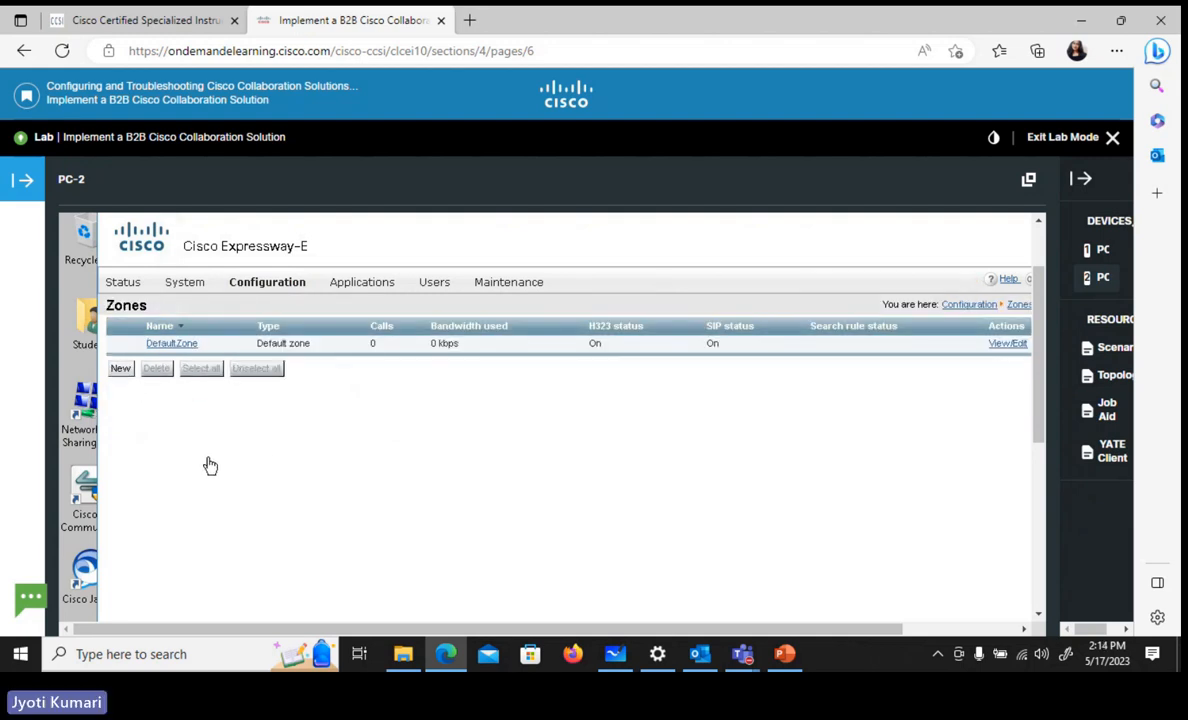
left_click(468, 360)
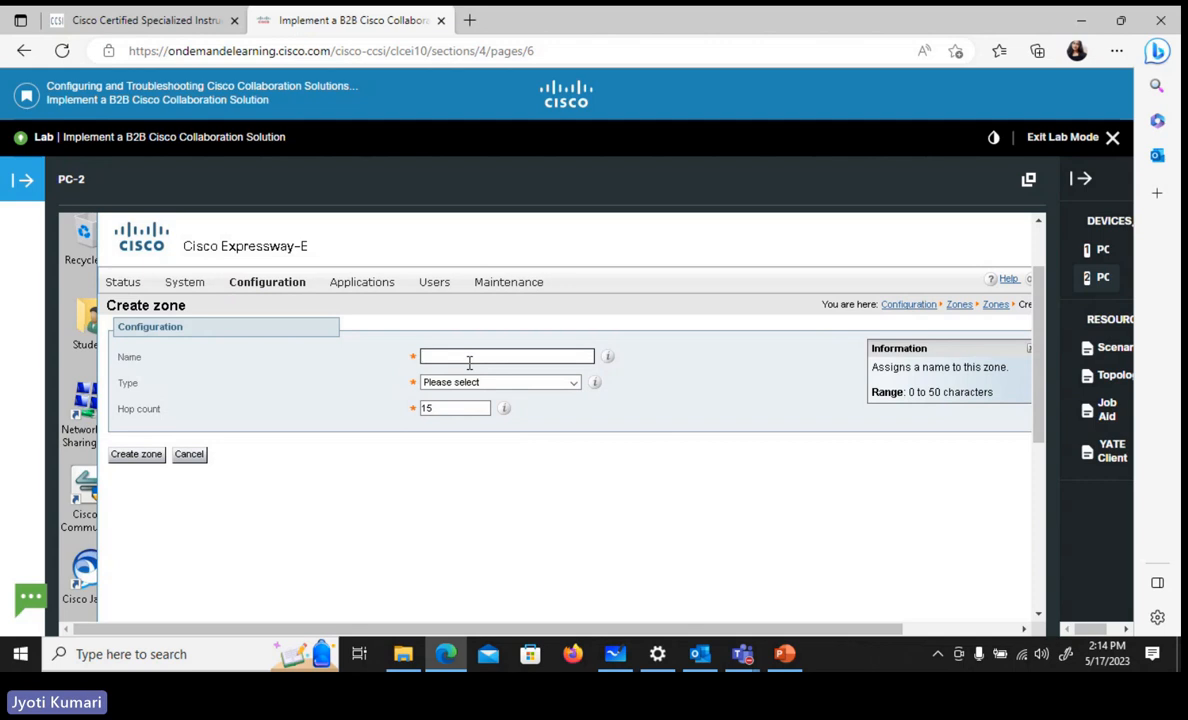
type("B2B")
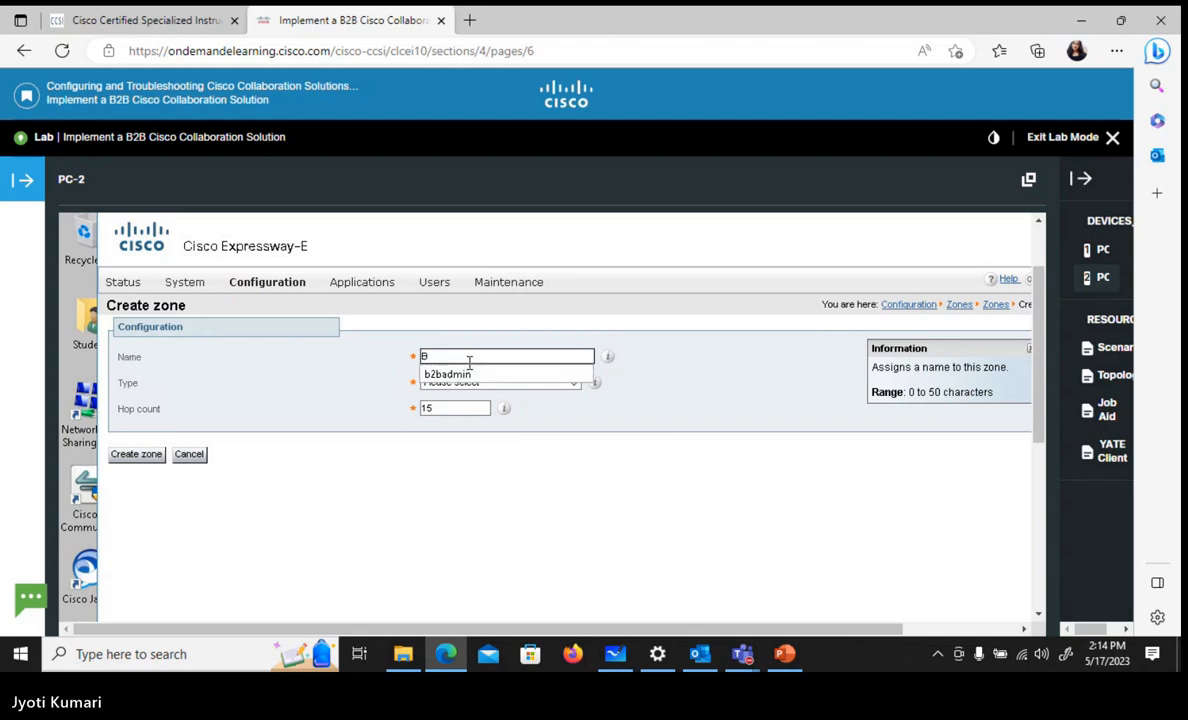
type("2B")
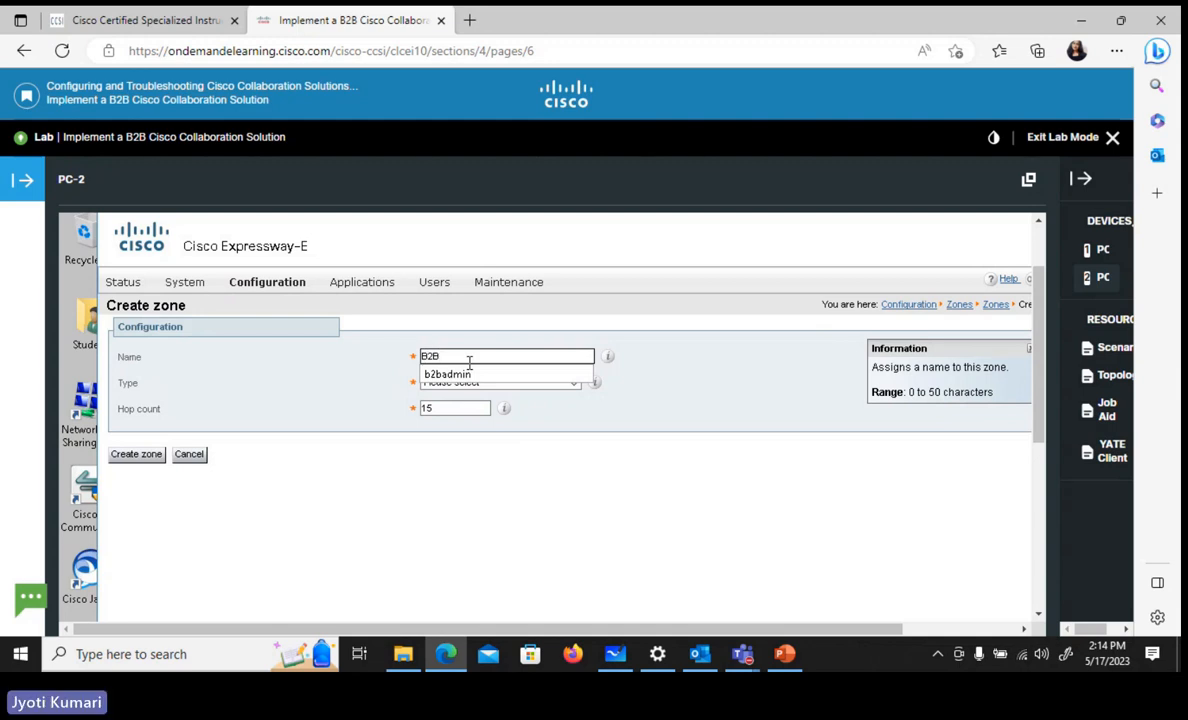
type("-Server")
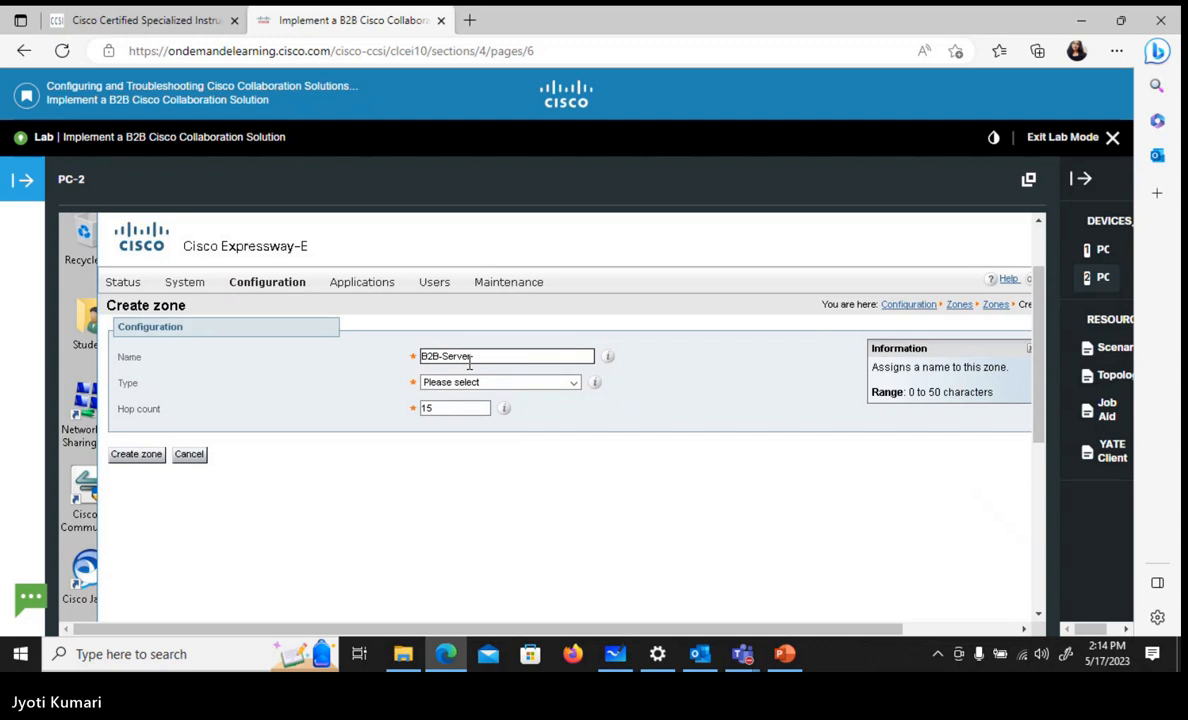
left_click(464, 410)
left_click(470, 356)
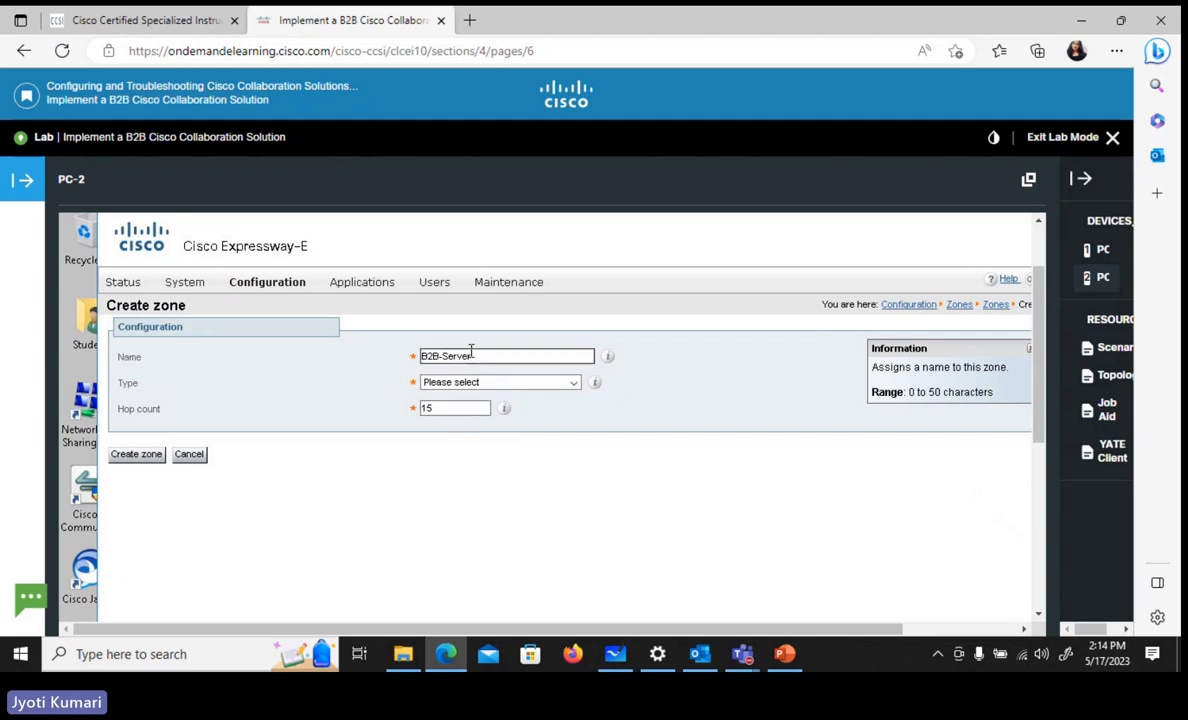
left_click(568, 384)
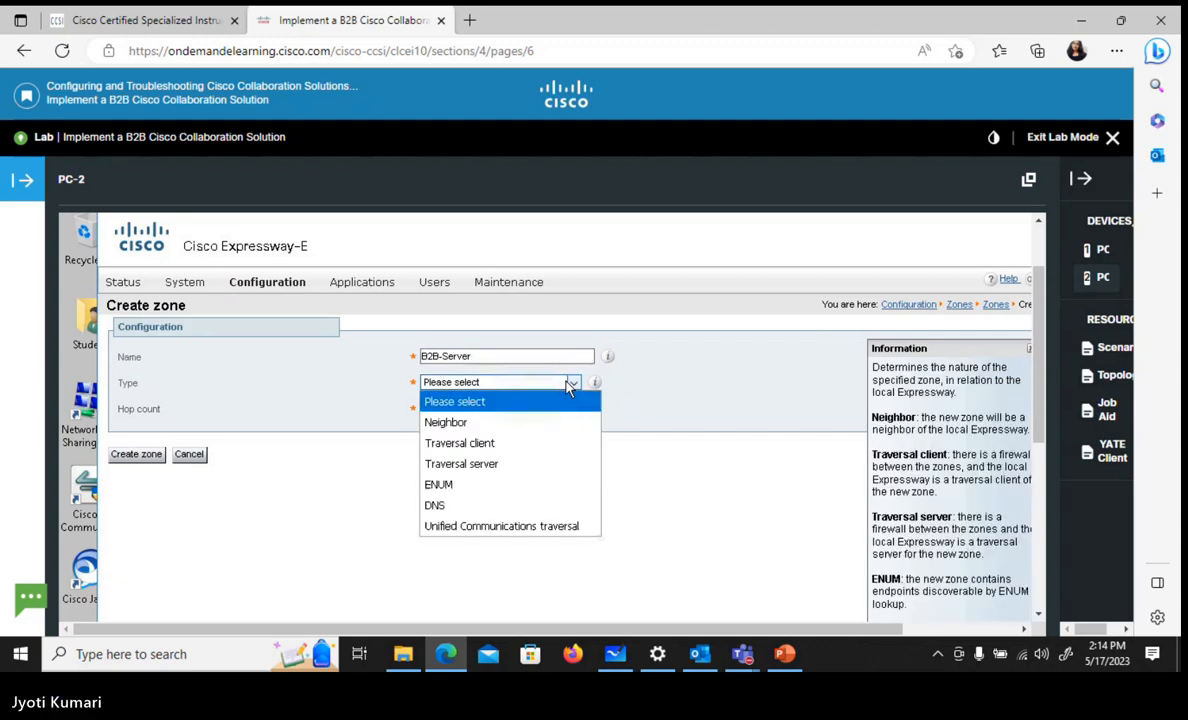
left_click(505, 466)
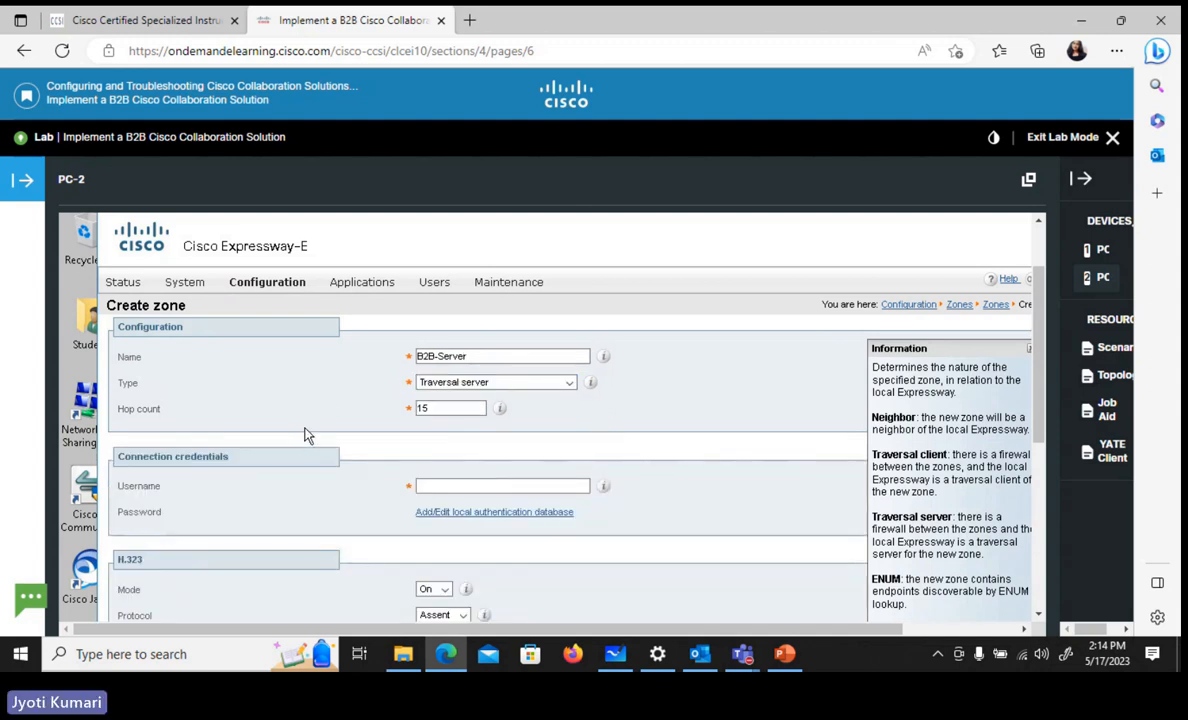
Enter b2badmin as the connection credentials username of the B2B-Server zone
scroll(307, 435, "down", 1)
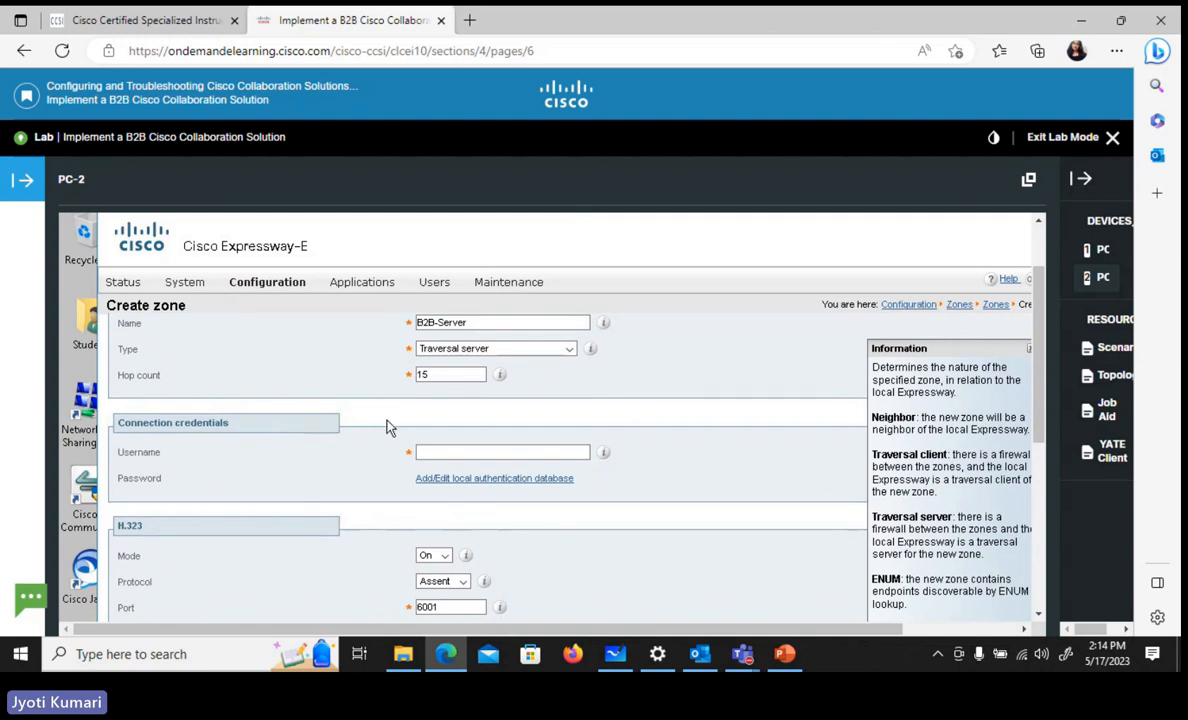
scroll(389, 427, "down", 2)
scroll(389, 427, "down", 6)
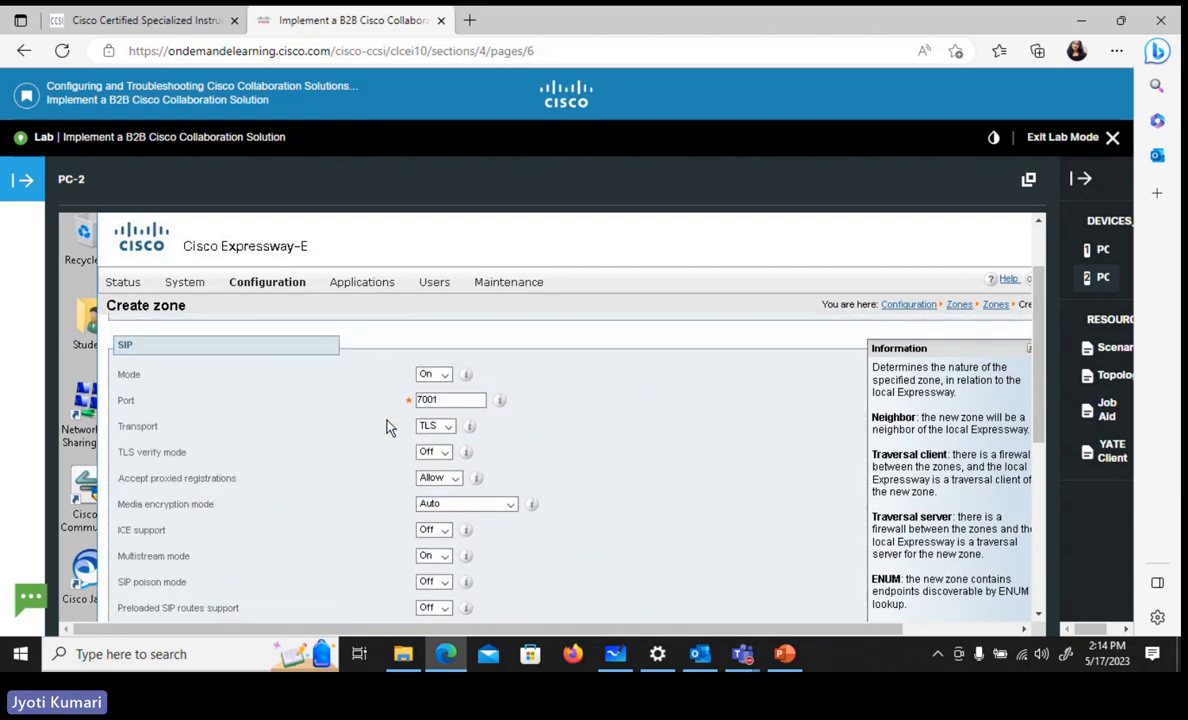
scroll(389, 427, "up", 10)
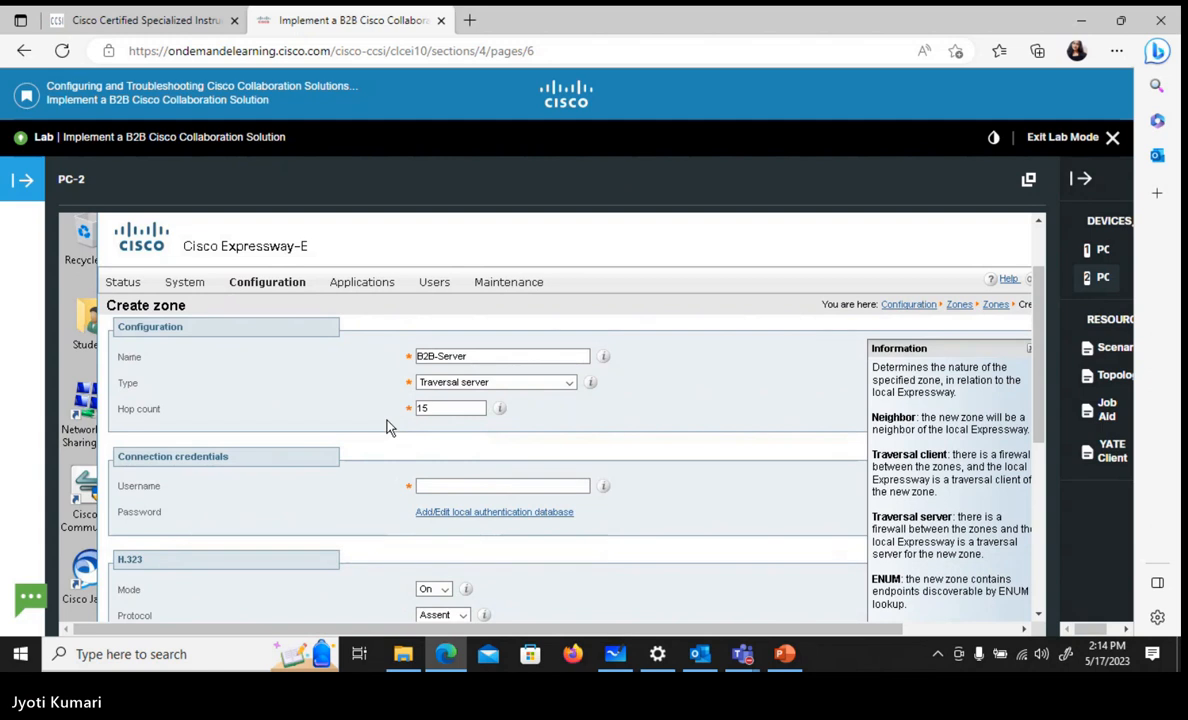
left_click(455, 484)
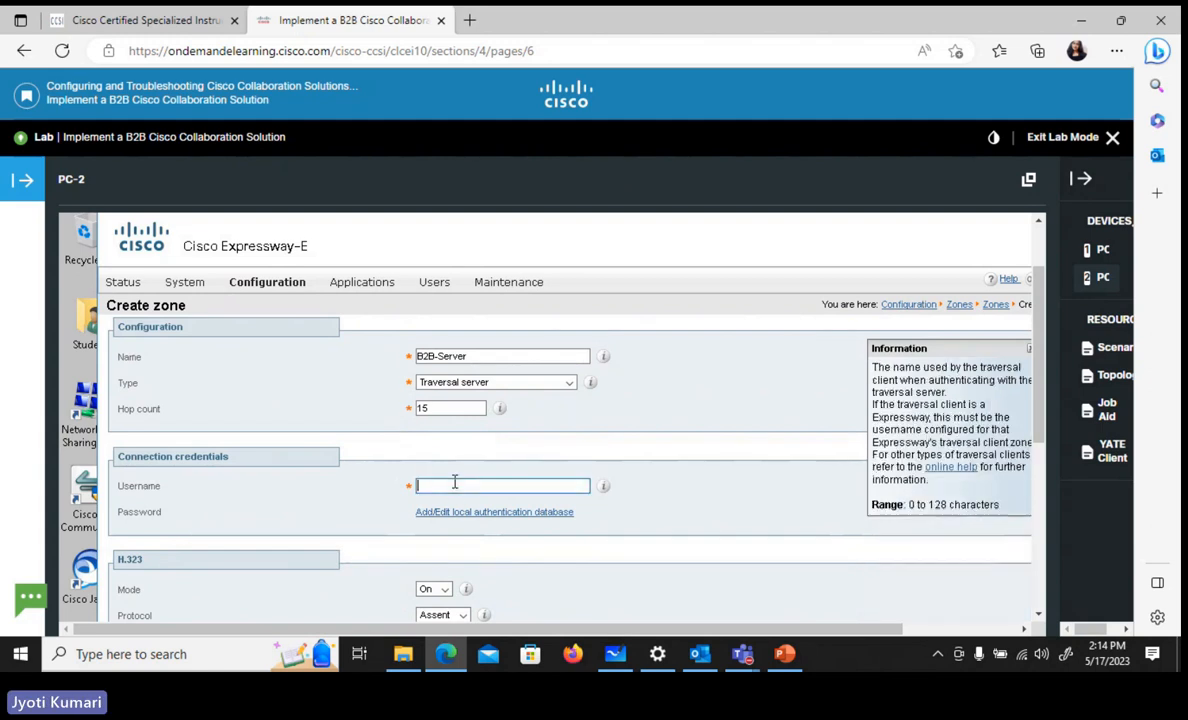
type("b2")
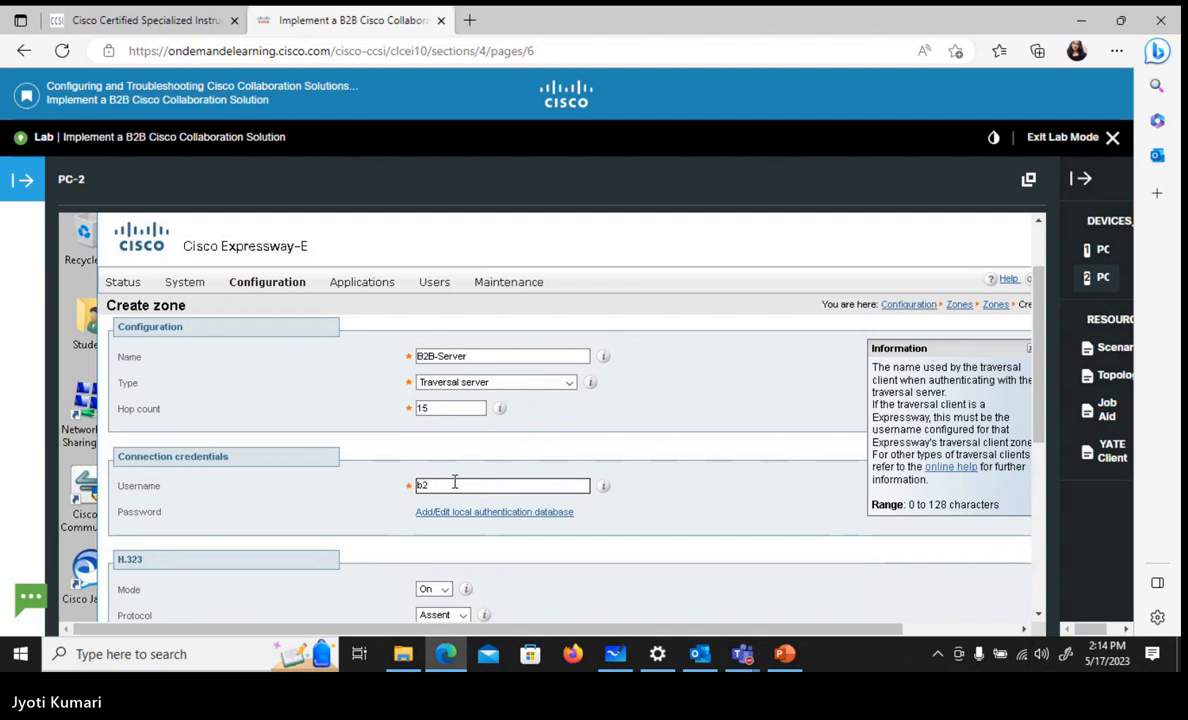
type("badmin")
Check the local authentication database from the zone's connection credentials and close its window
left_click(548, 513)
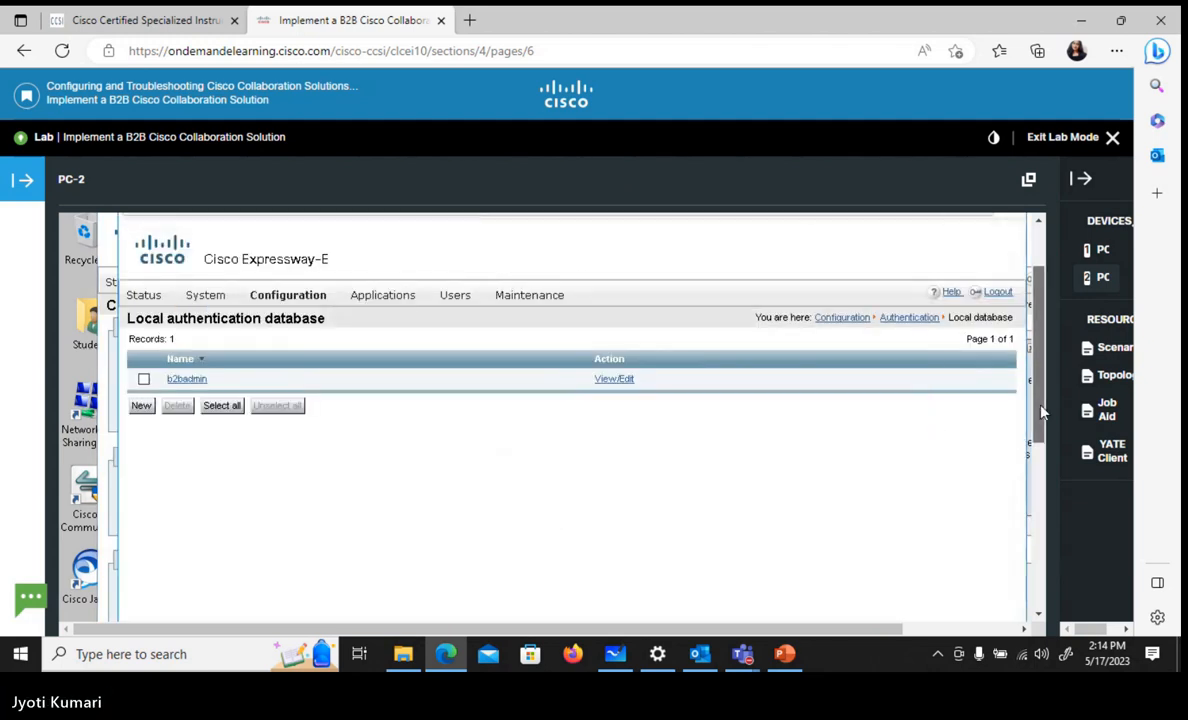
scroll(1045, 408, "up", 2)
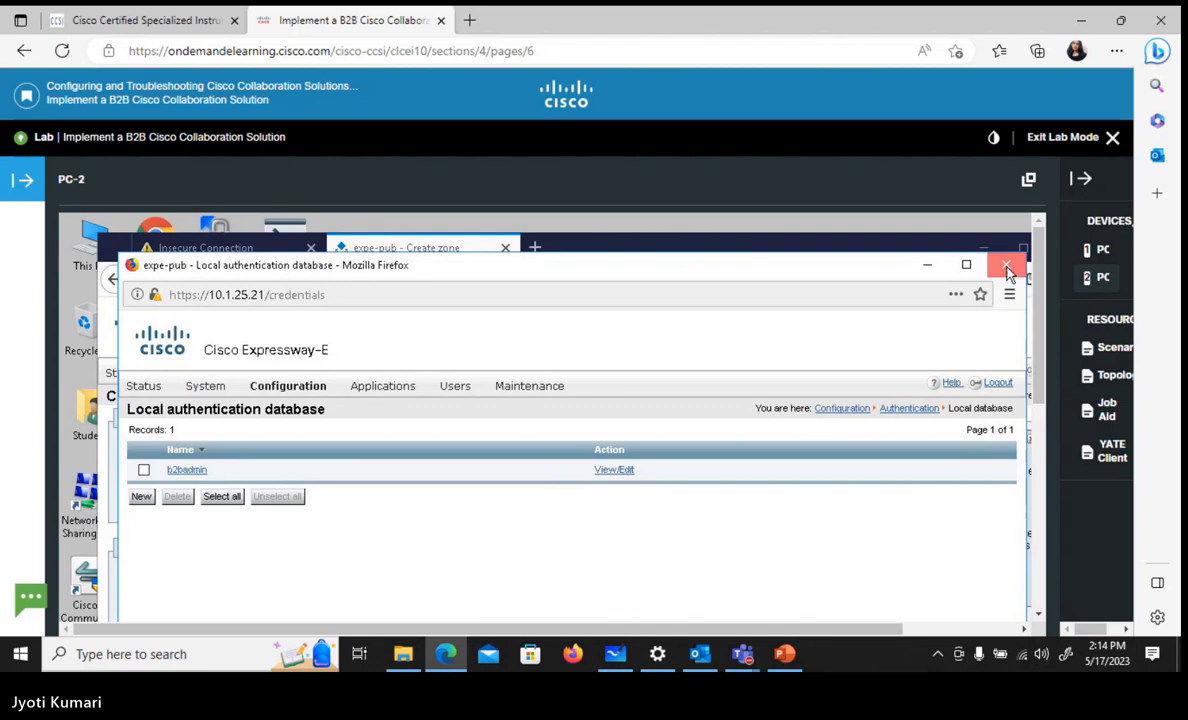
left_click(1006, 266)
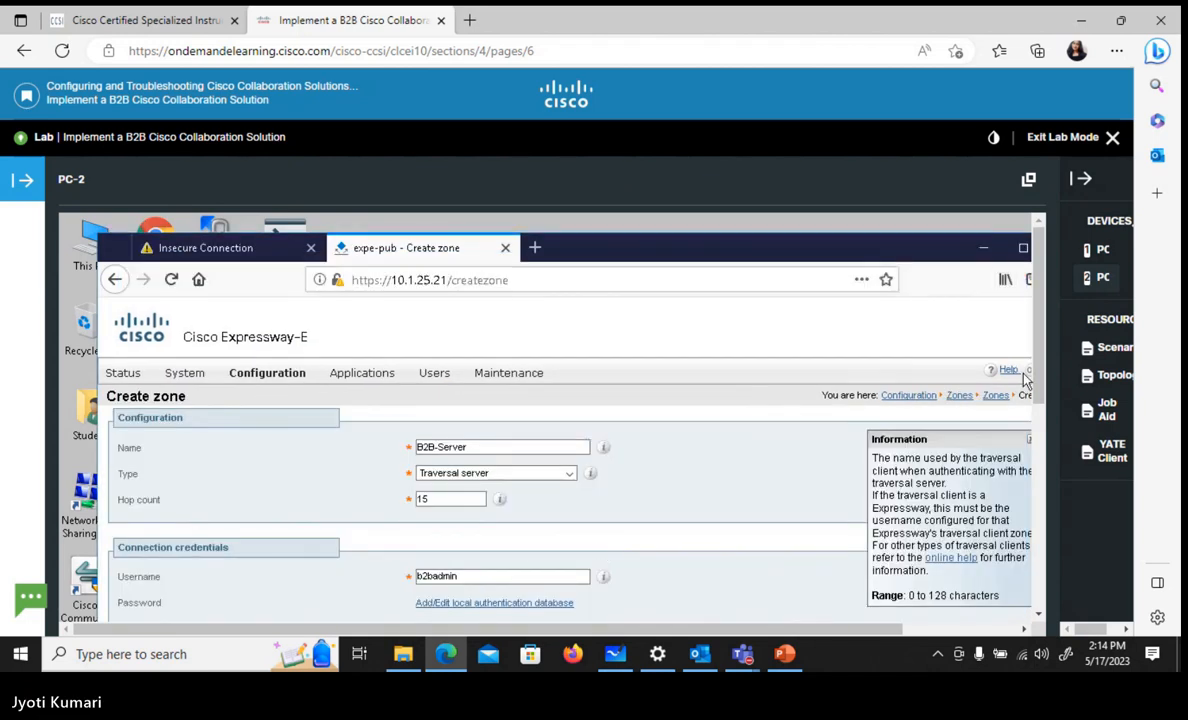
Re-enter the password of the b2badmin credential in the local authentication database, save it and return to the zone form
scroll(955, 360, "down", 1)
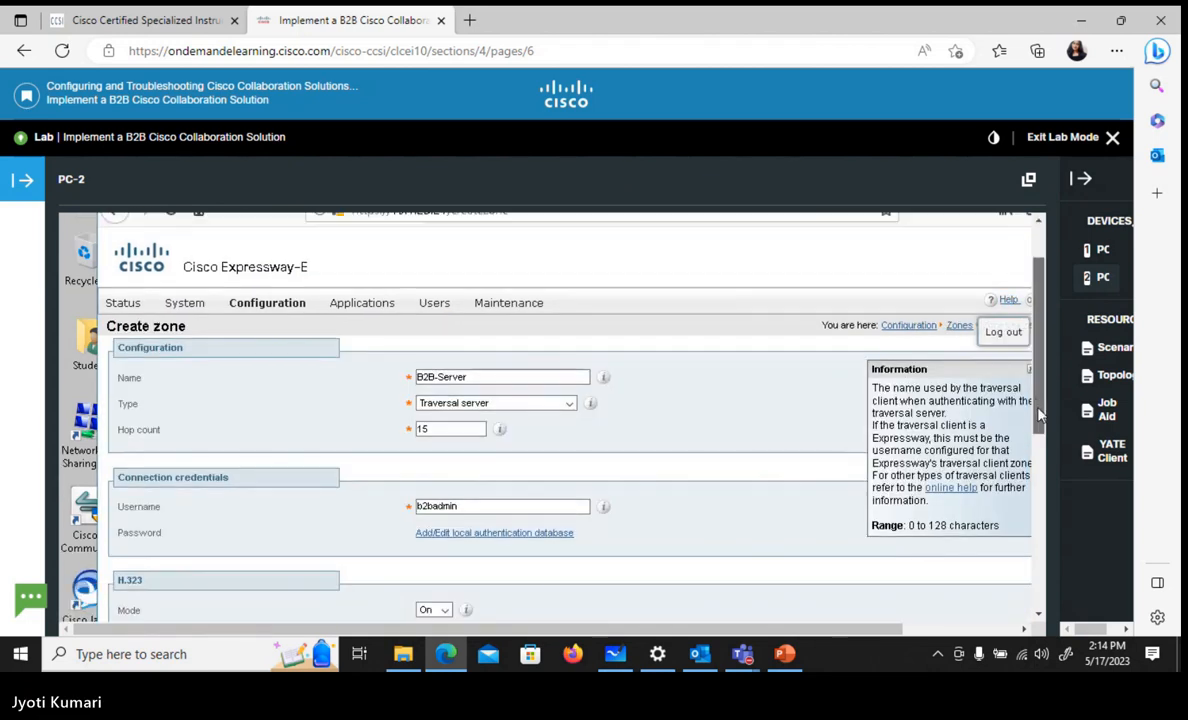
left_click(428, 534)
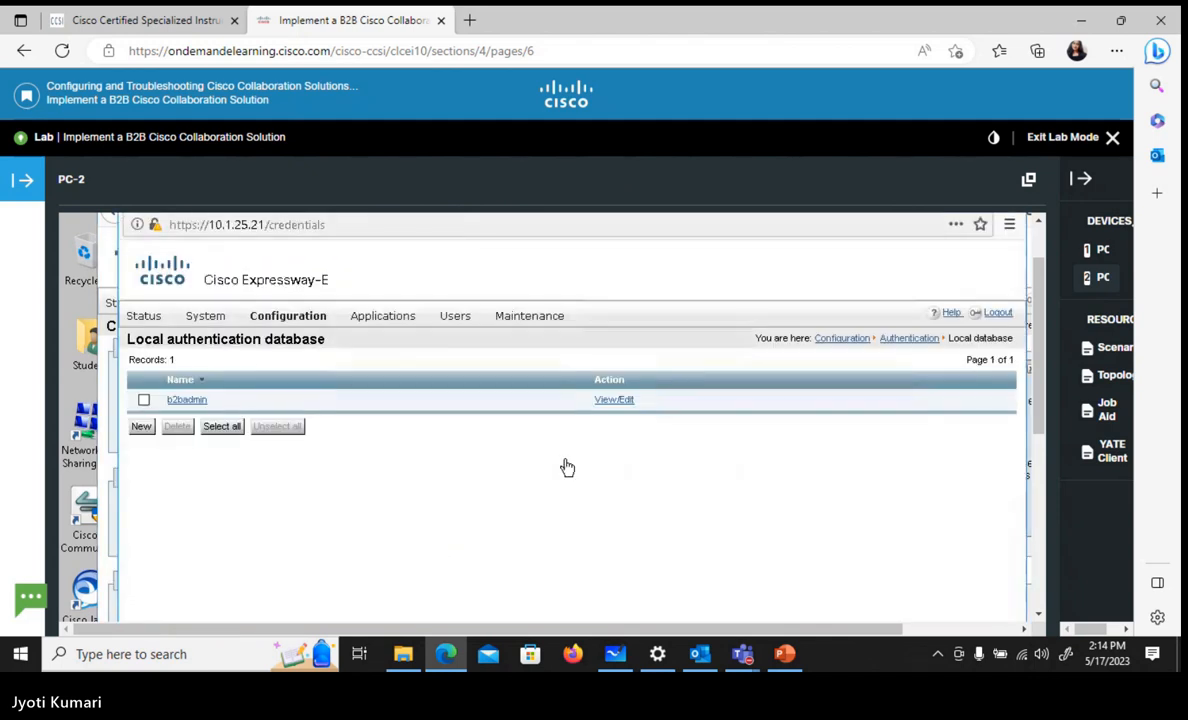
left_click(622, 408)
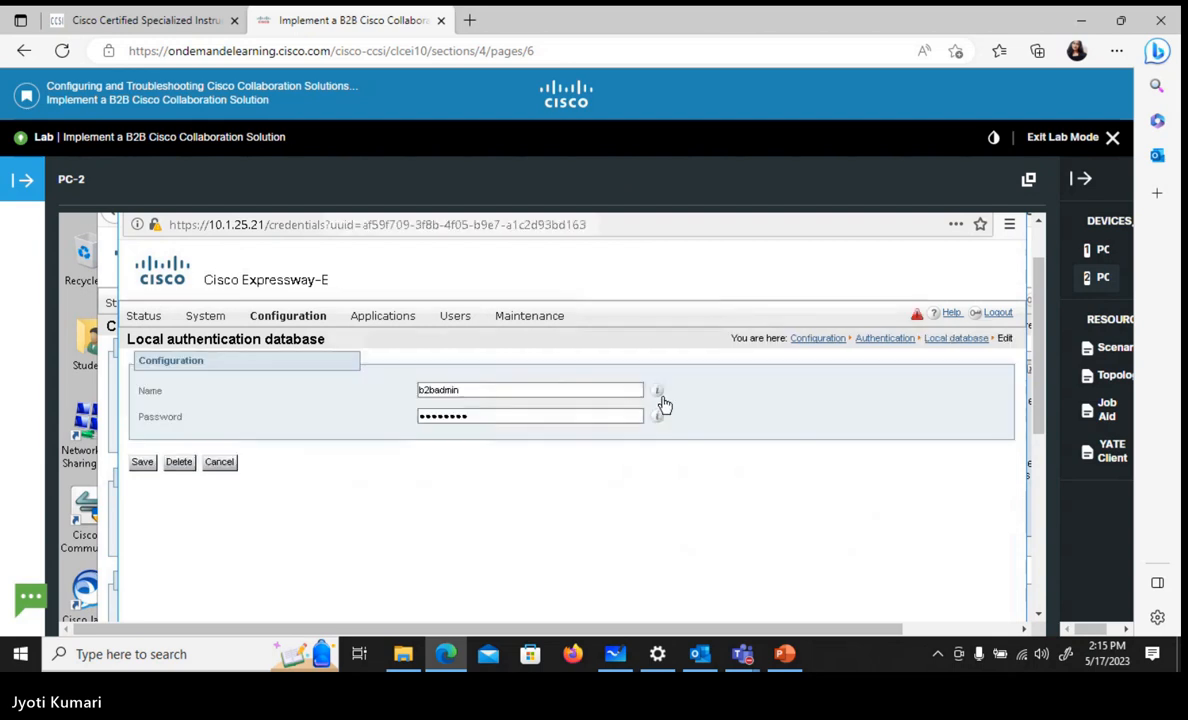
left_click(500, 390)
left_click(493, 452)
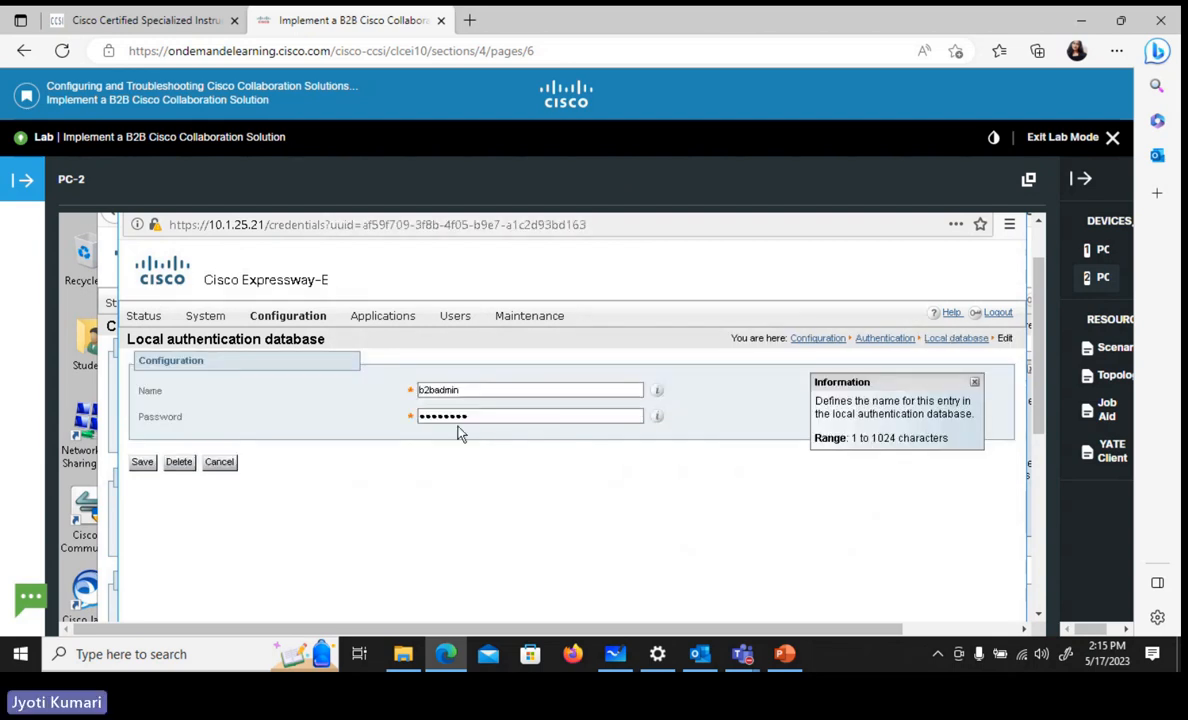
left_click(456, 416)
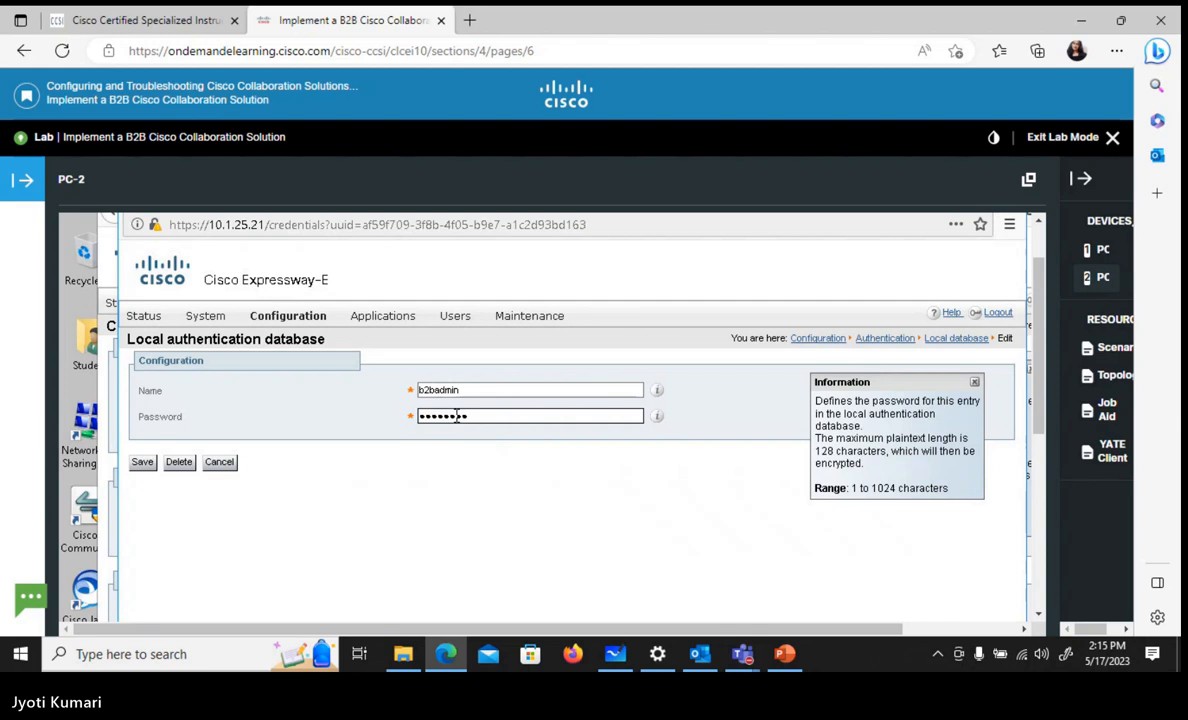
key("ctrl+a")
type("•••••")
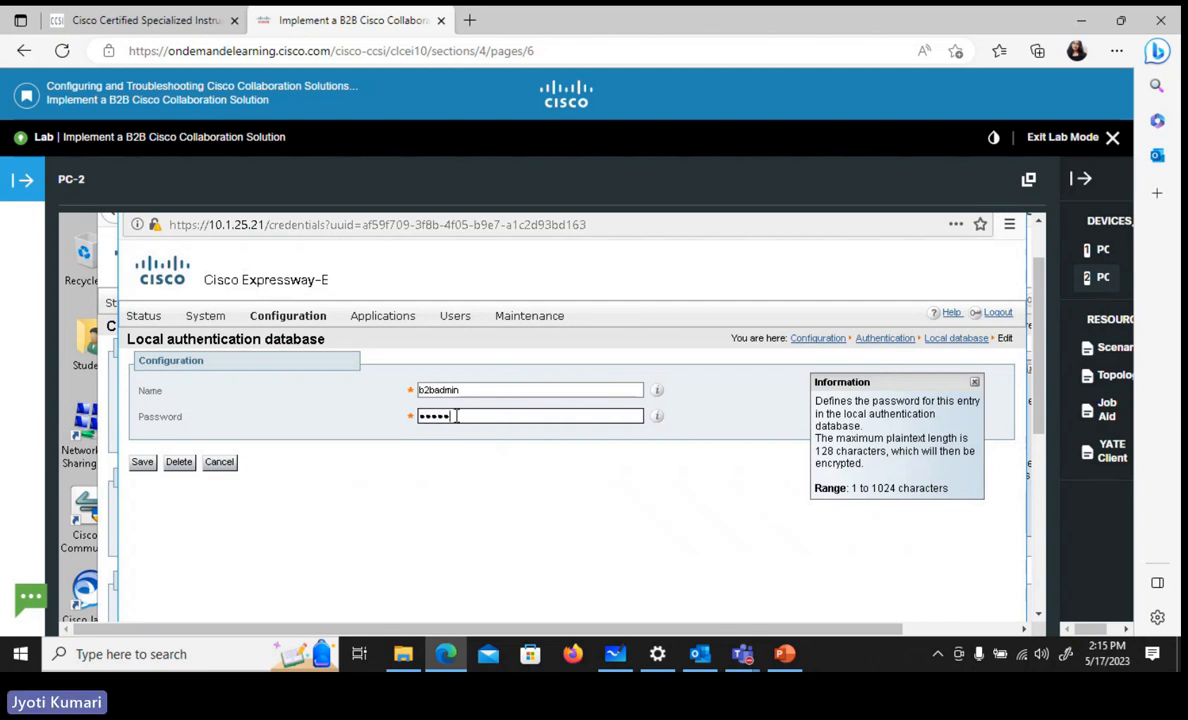
left_click(141, 468)
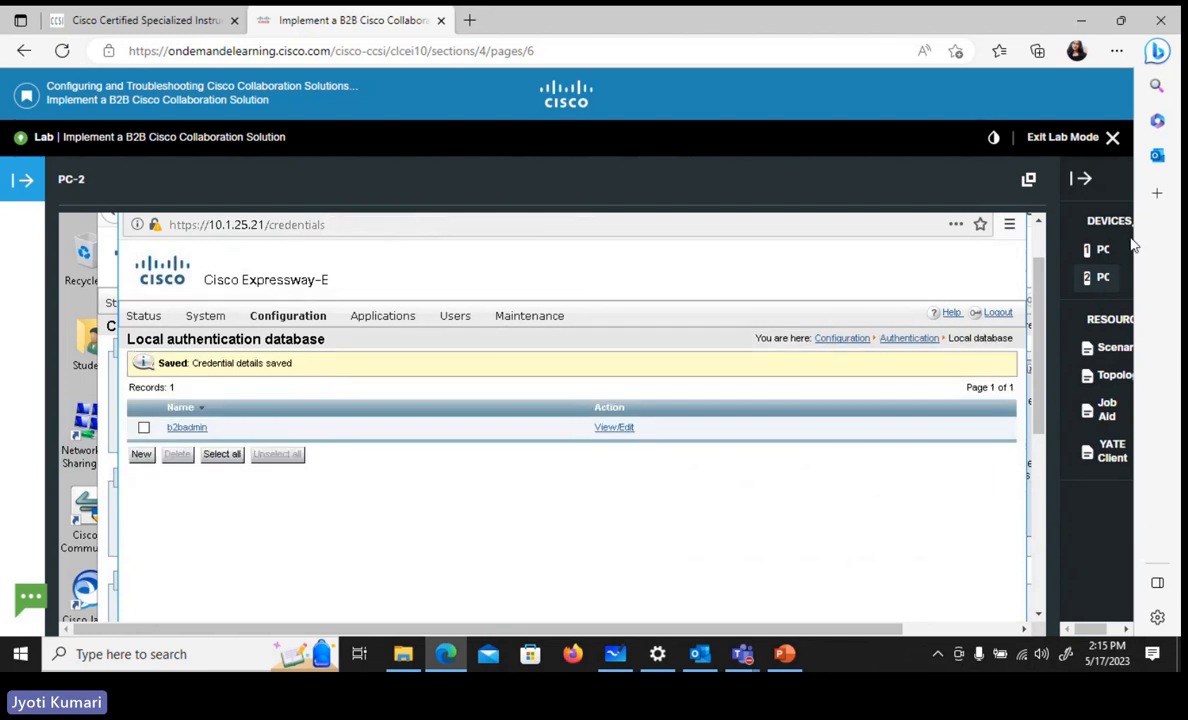
left_click_drag(1039, 290, 1038, 270)
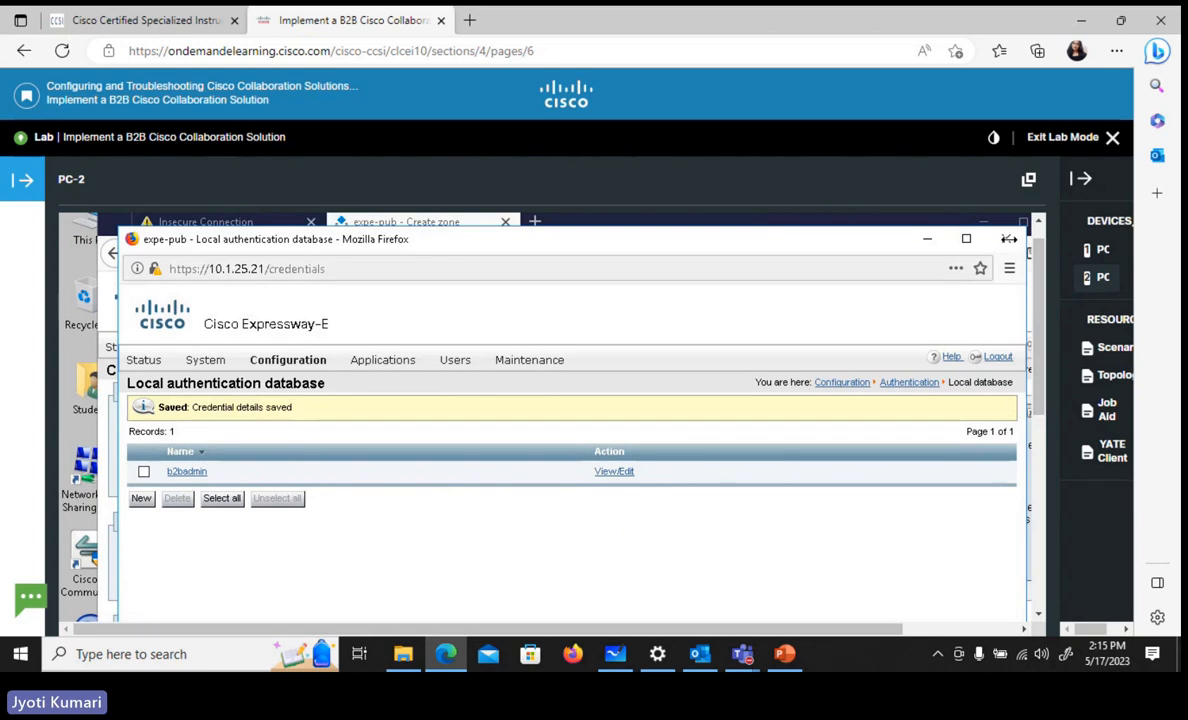
left_click(1005, 240)
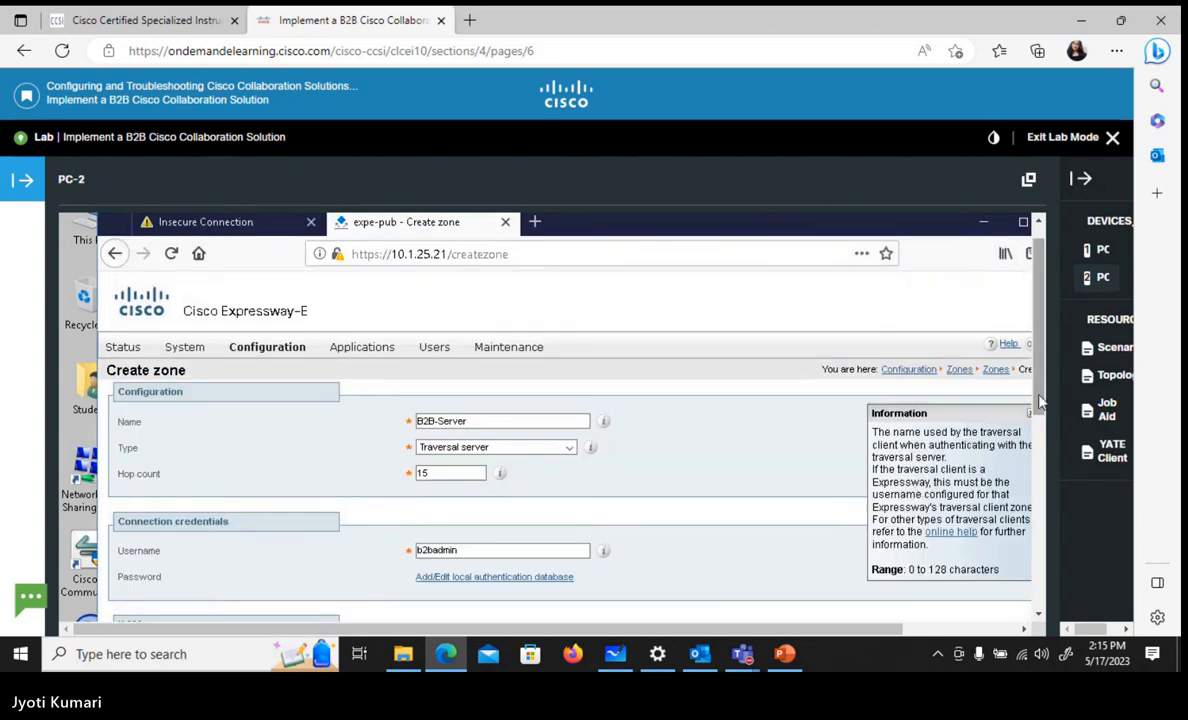
Set the H.323 port of the B2B-Server traversal zone to 6011
left_click_drag(1039, 397, 1042, 530)
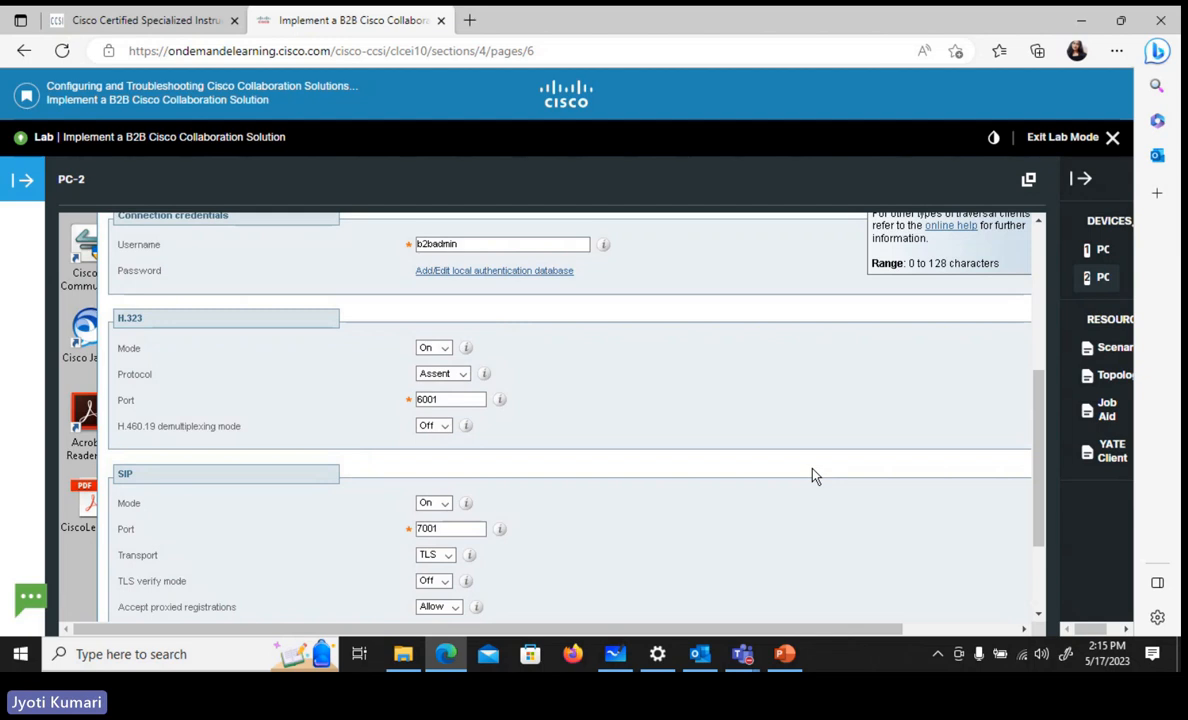
left_click(460, 530)
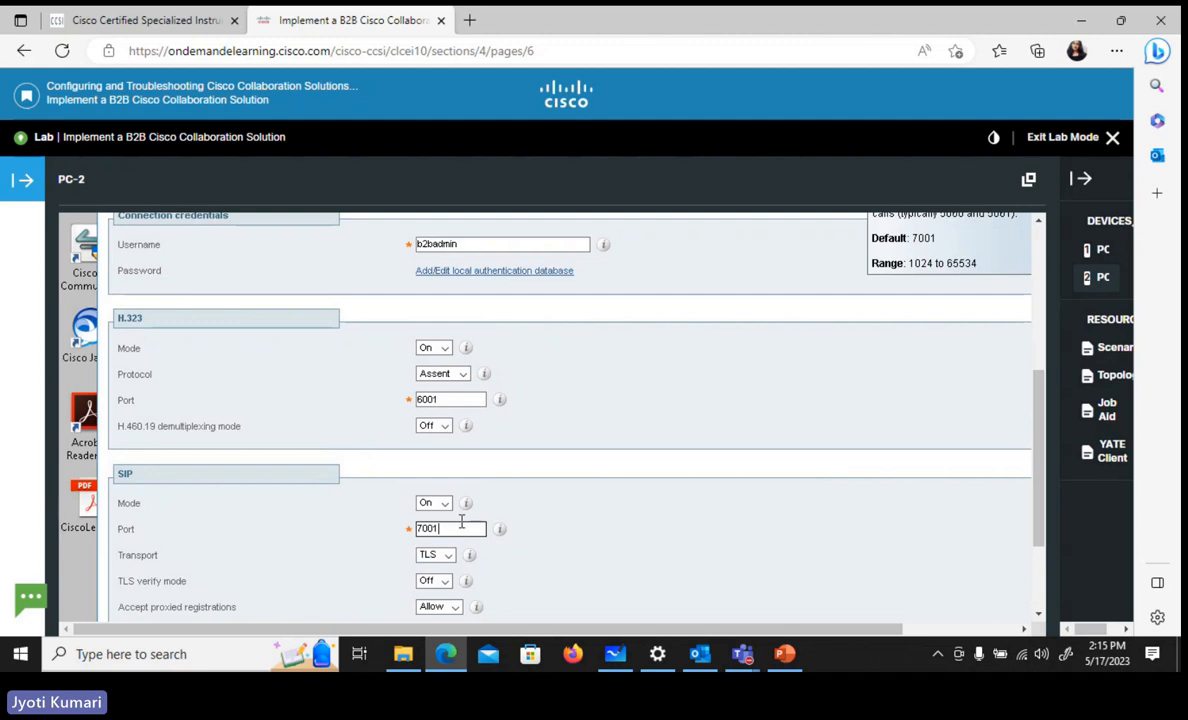
left_click(447, 400)
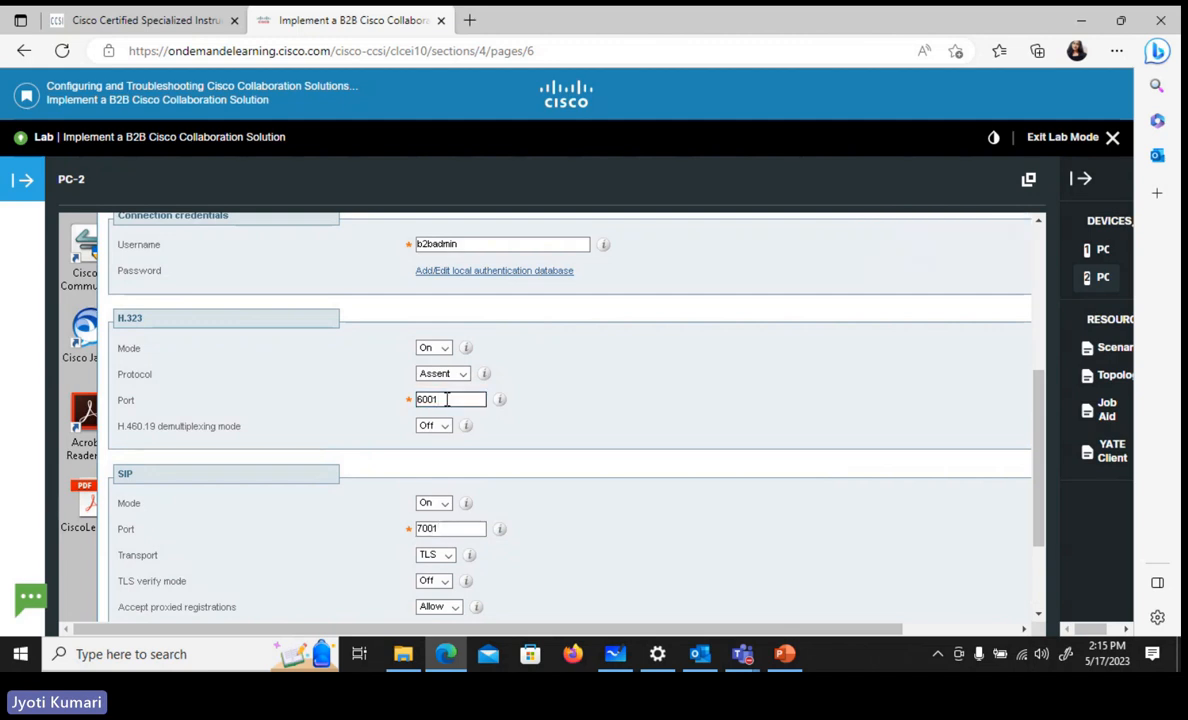
key("BackSpace")
type("11")
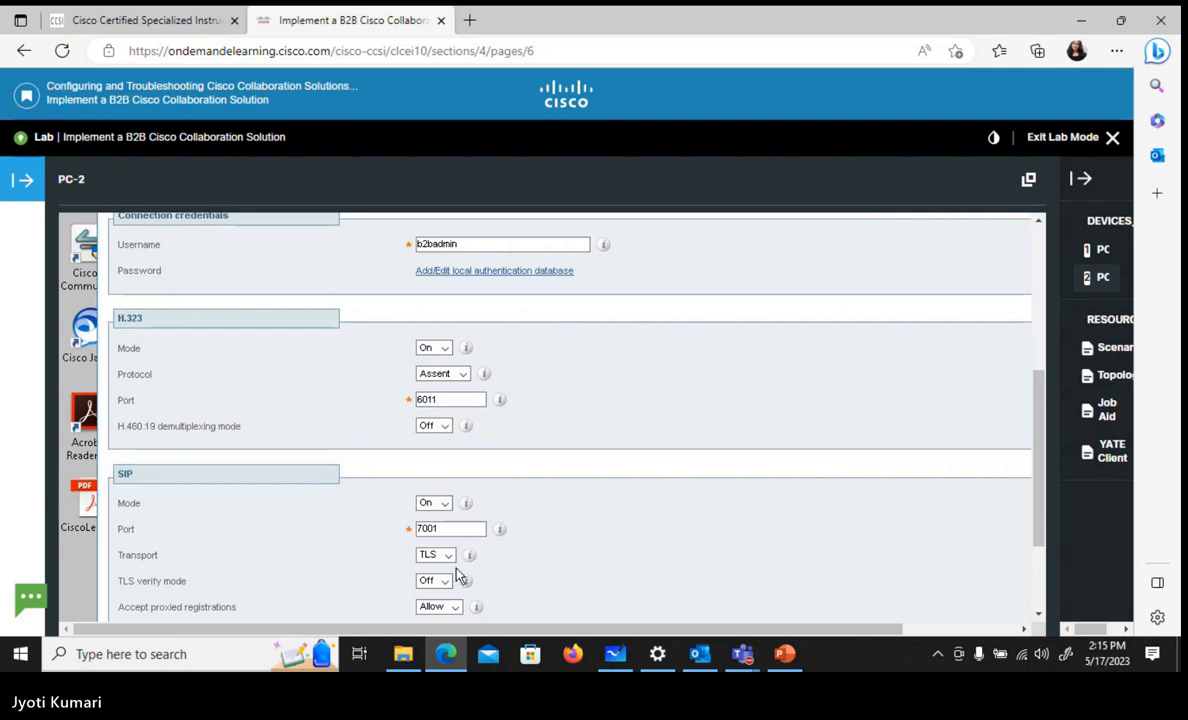
Set the SIP port of the B2B-Server traversal zone to 7011
left_click(449, 530)
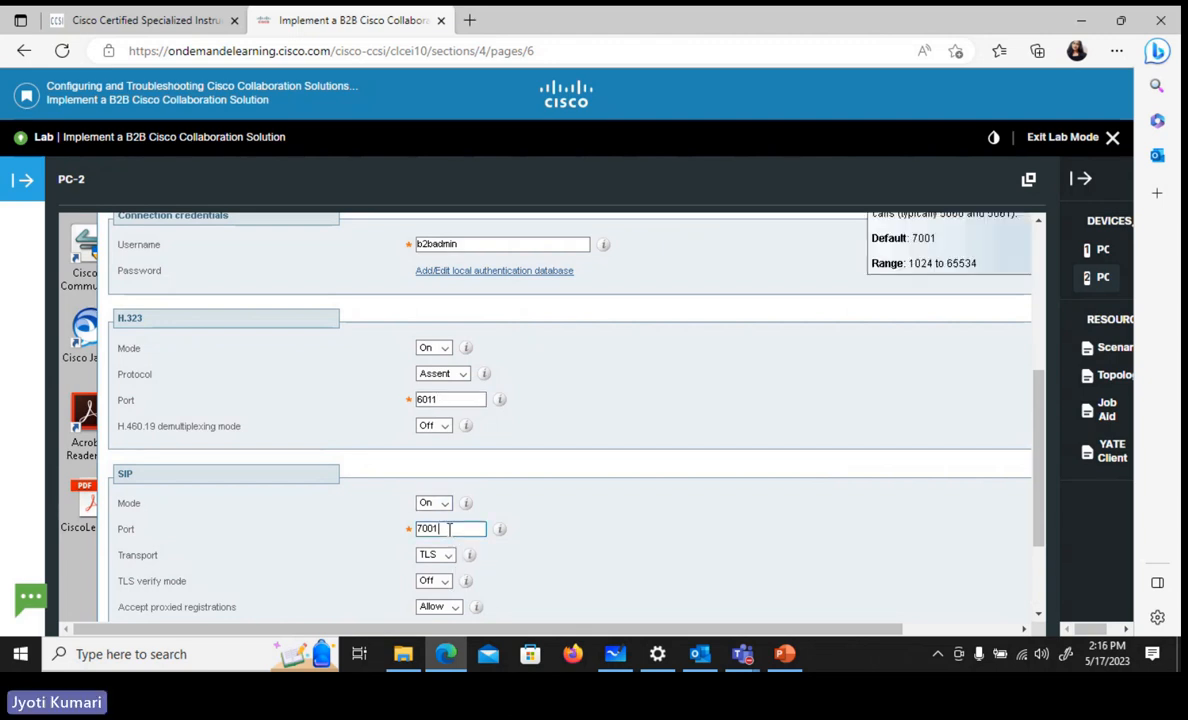
key("BackSpace")
key("BackSpace")
type("11")
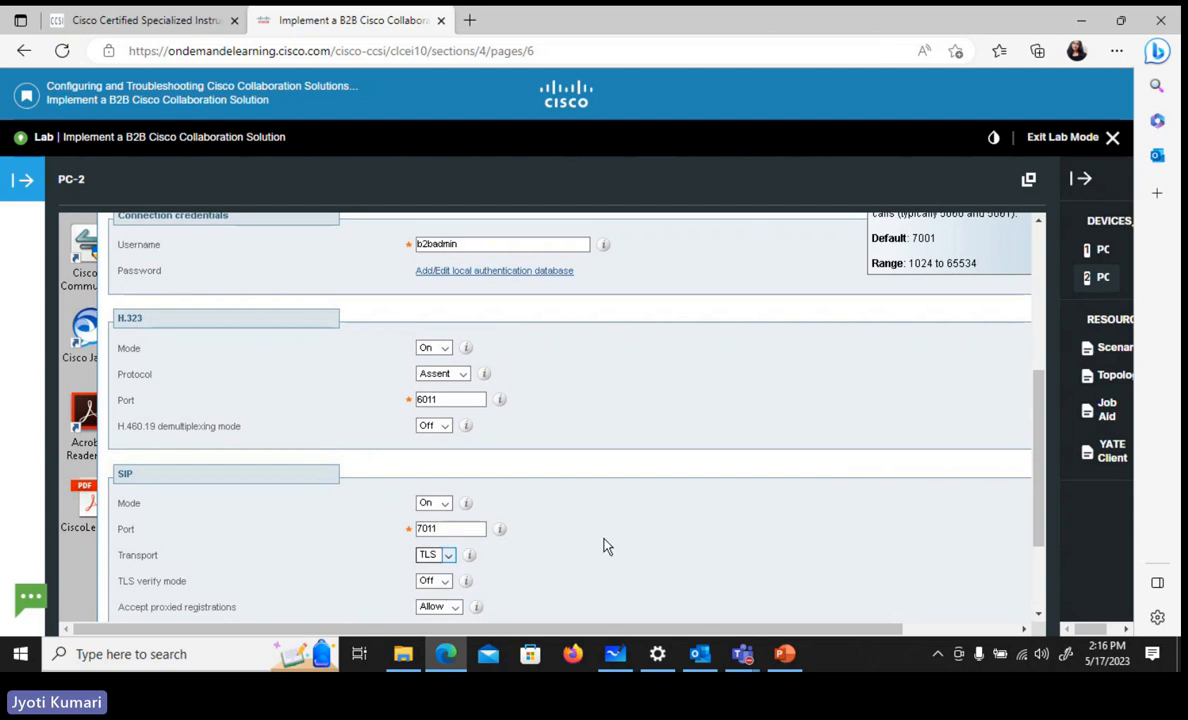
scroll(614, 548, "down", 2)
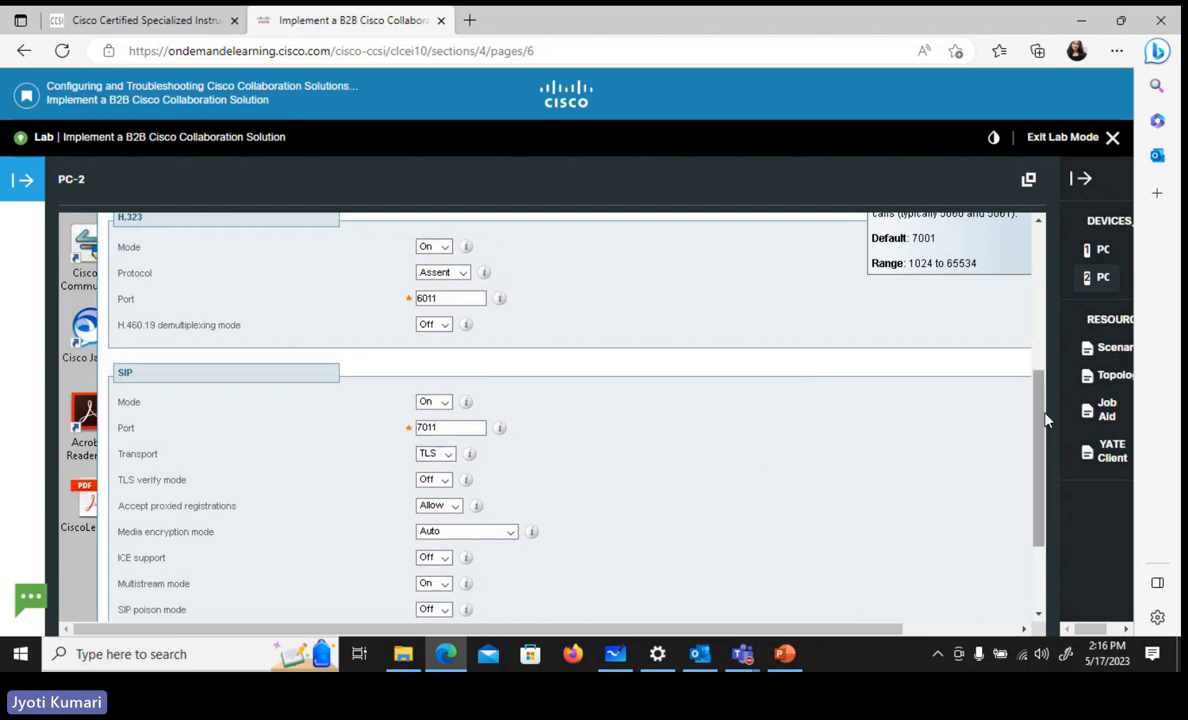
Review the settings of the B2B-Server traversal server zone and create the zone on the Expressway-E
left_click_drag(1040, 420, 1042, 288)
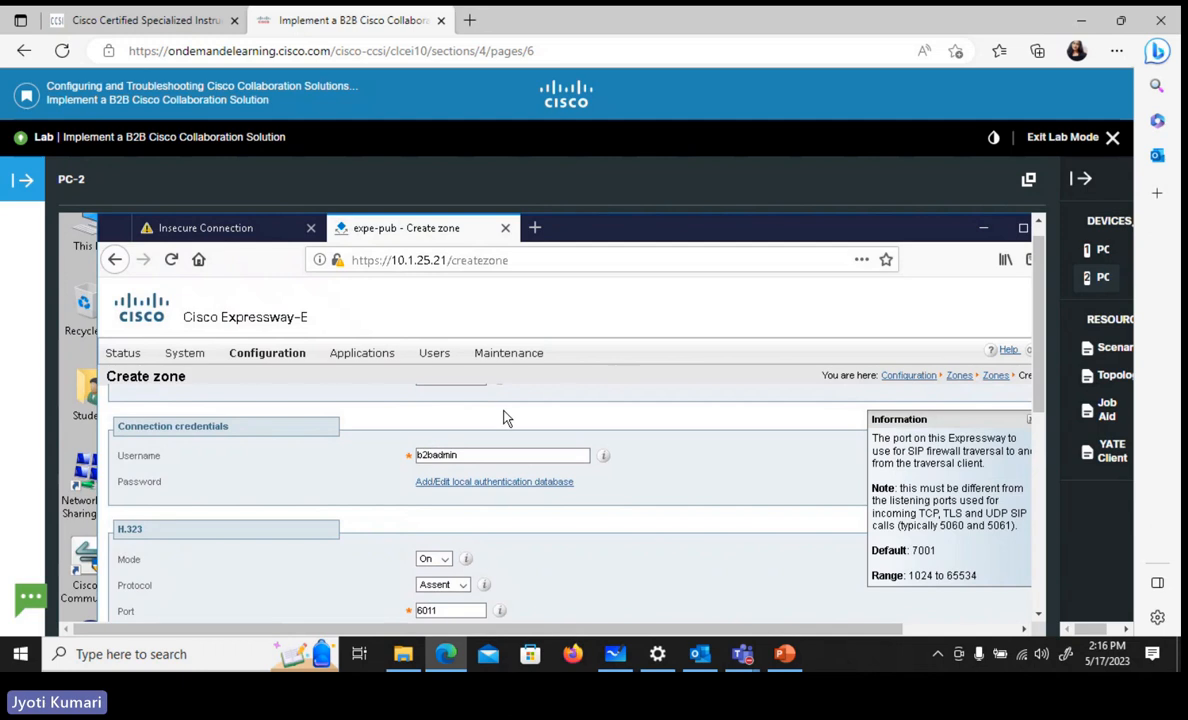
scroll(718, 398, "up", 2)
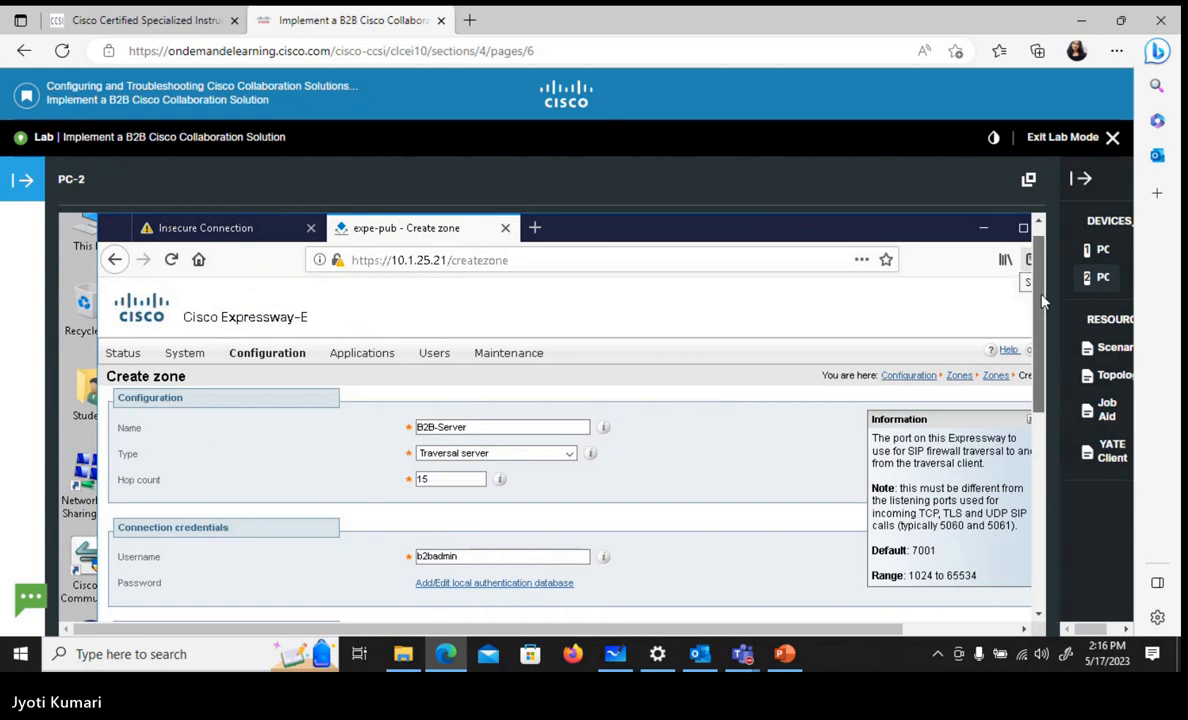
left_click_drag(1042, 300, 1049, 487)
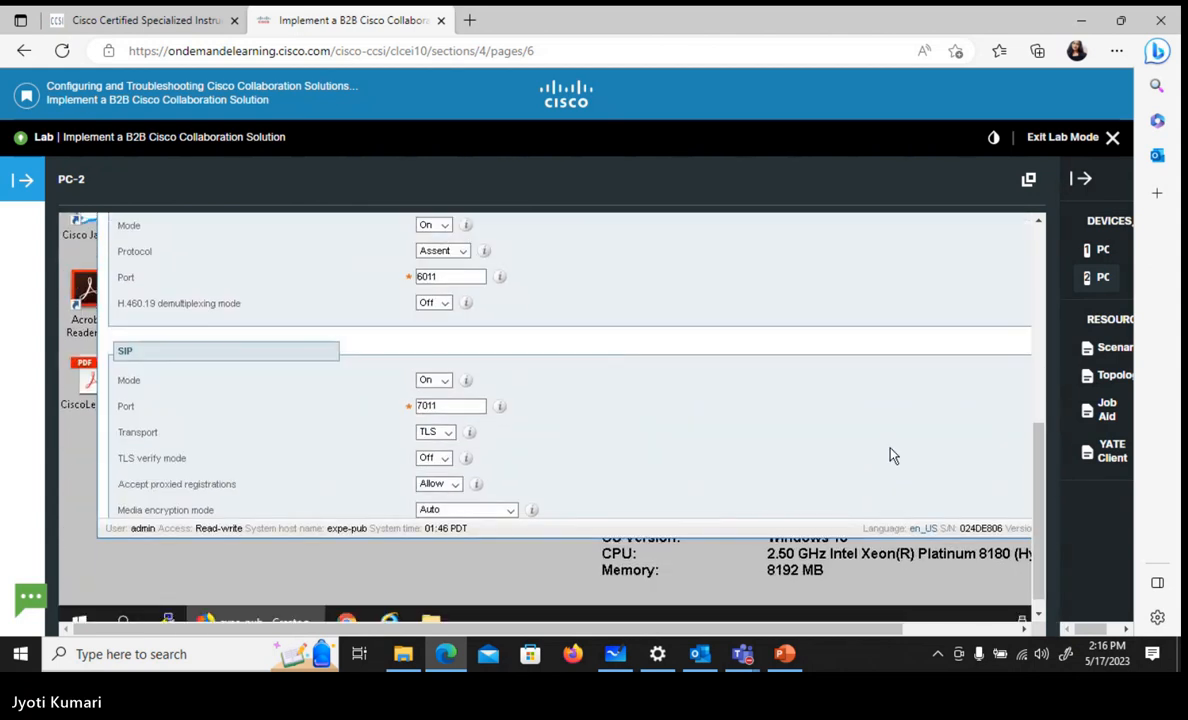
scroll(893, 455, "down", 5)
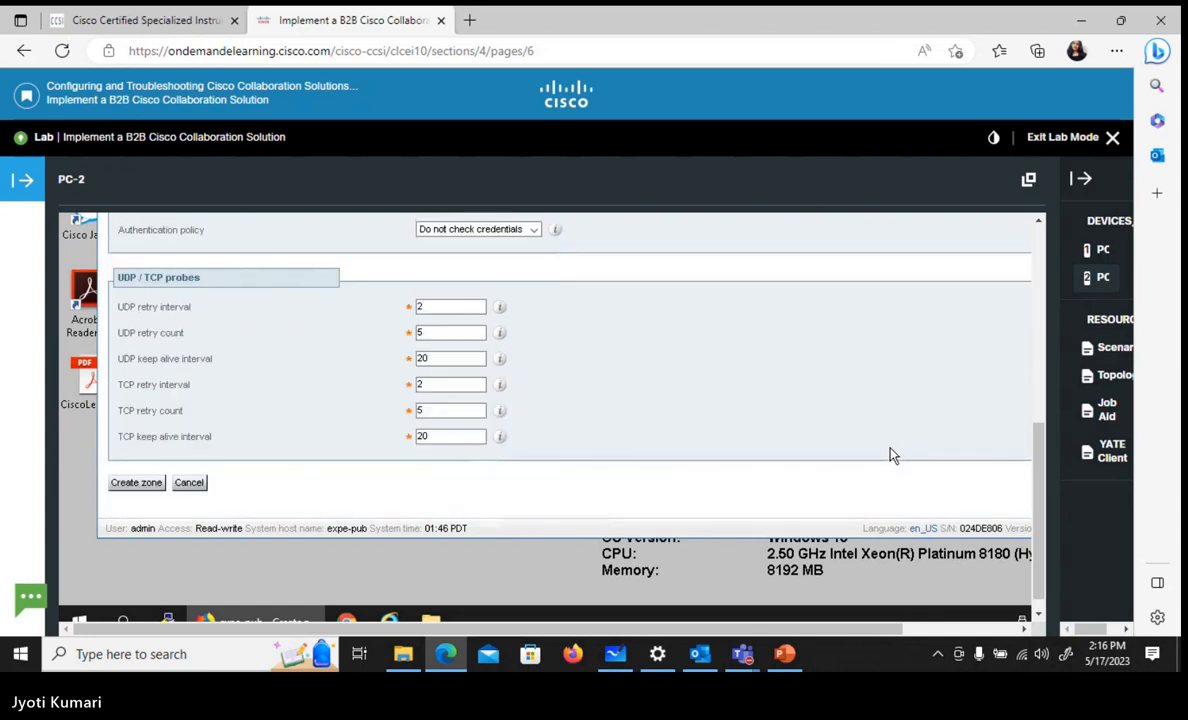
left_click(148, 487)
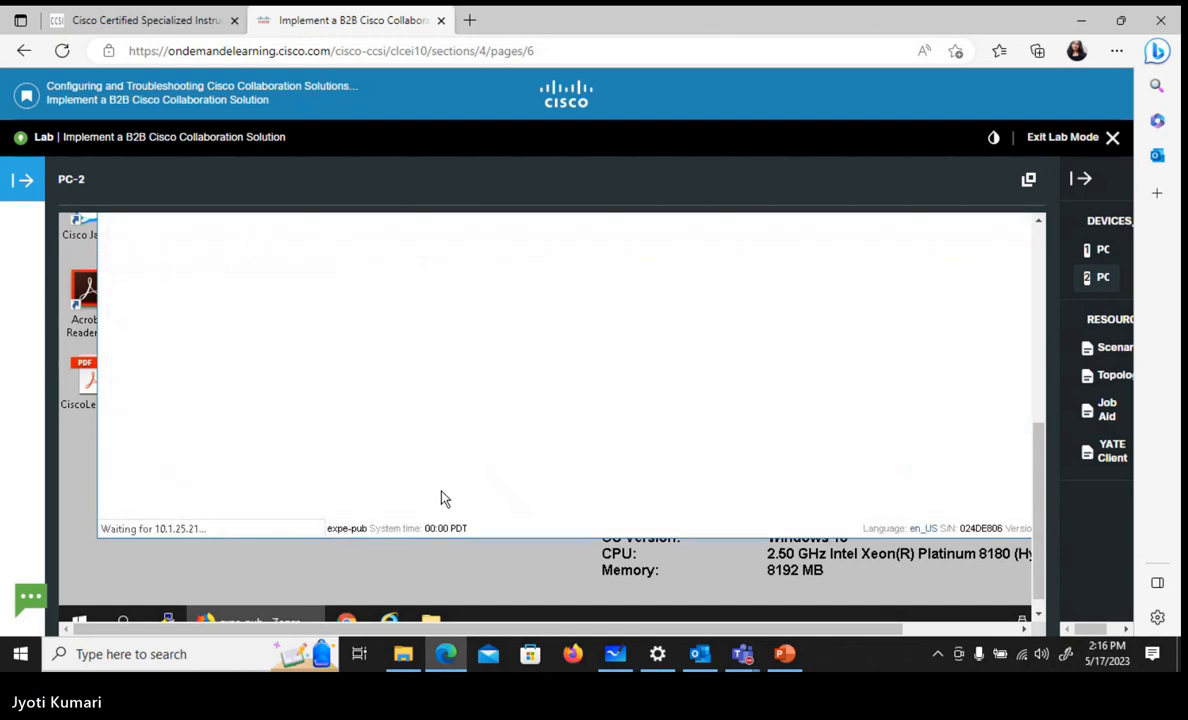
Switch to the Expressway-C page at 10.1.5.21 and add a permanent security exception for its invalid certificate
left_click_drag(1042, 451, 1040, 288)
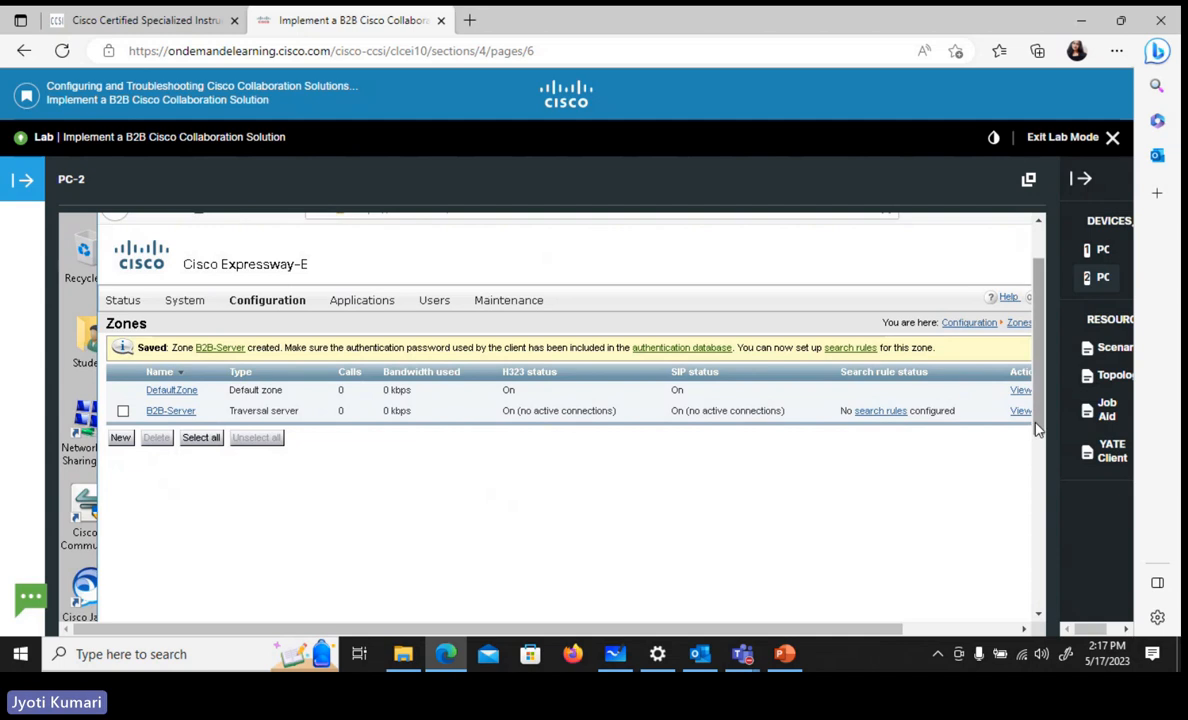
scroll(1037, 428, "up", 2)
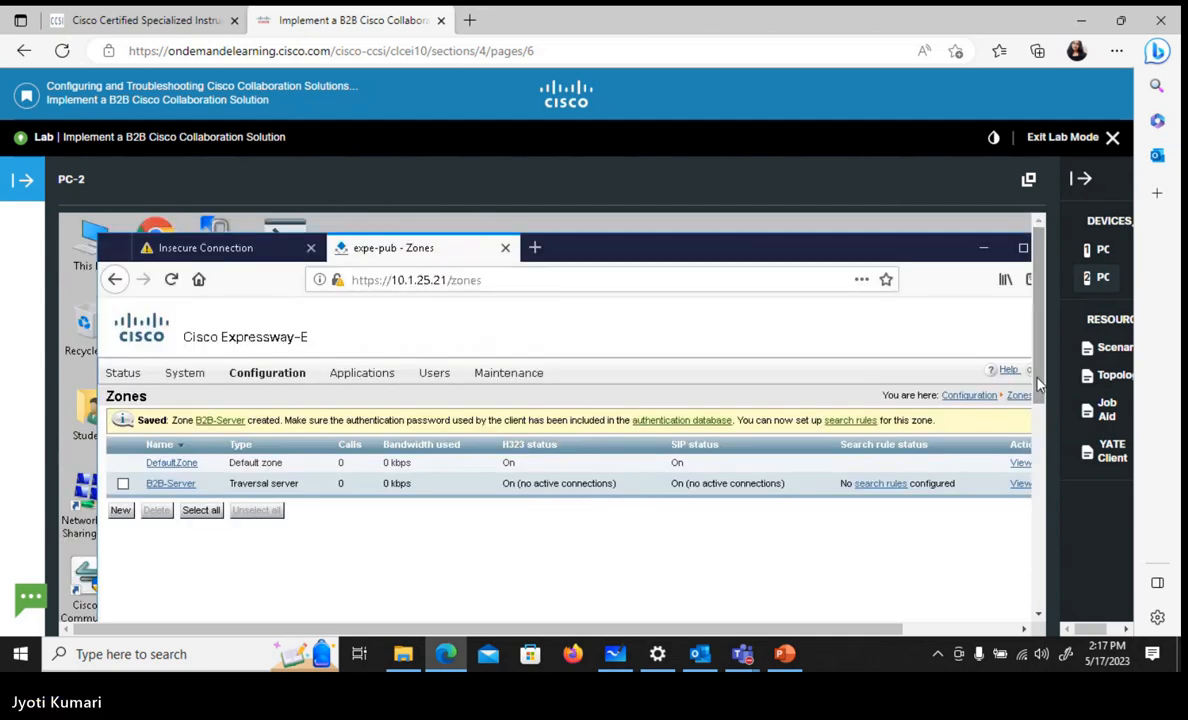
left_click(202, 258)
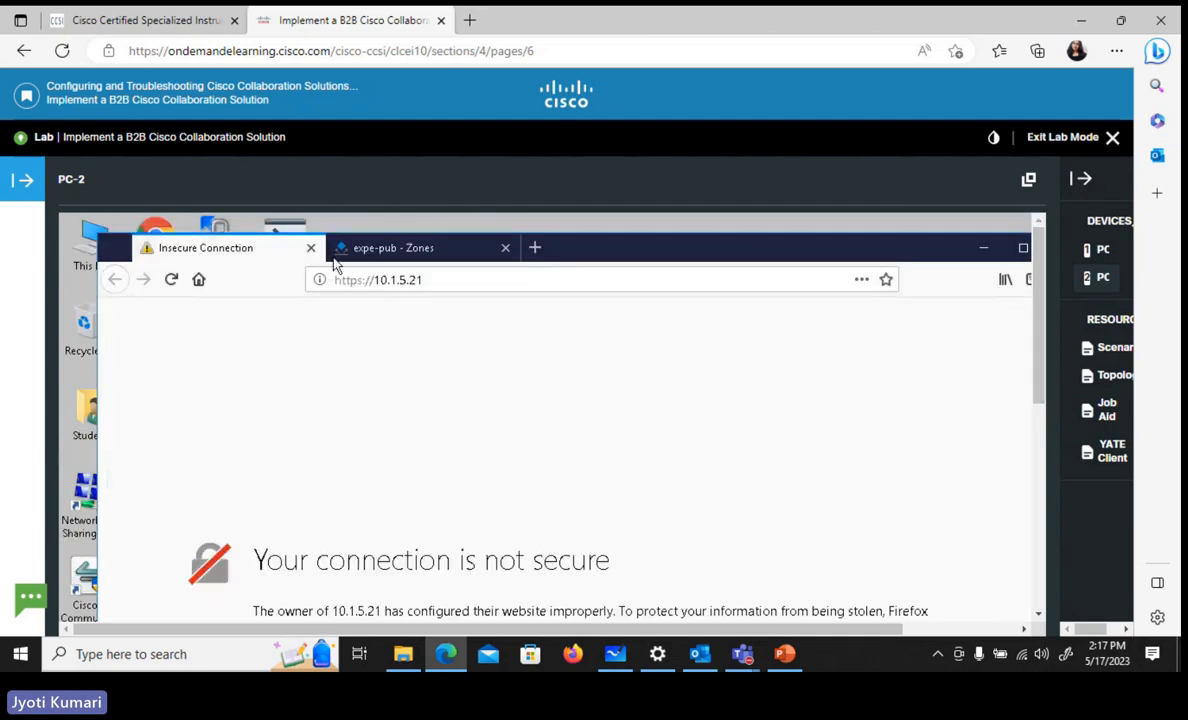
scroll(979, 448, "down", 5)
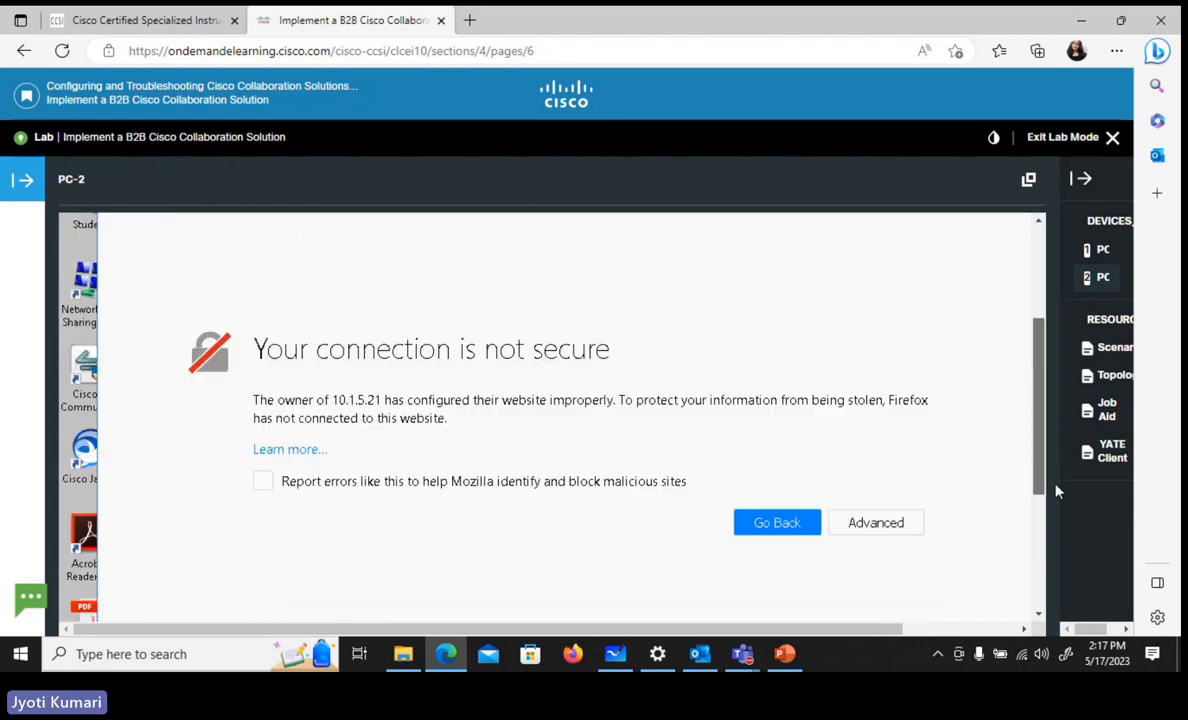
left_click(899, 465)
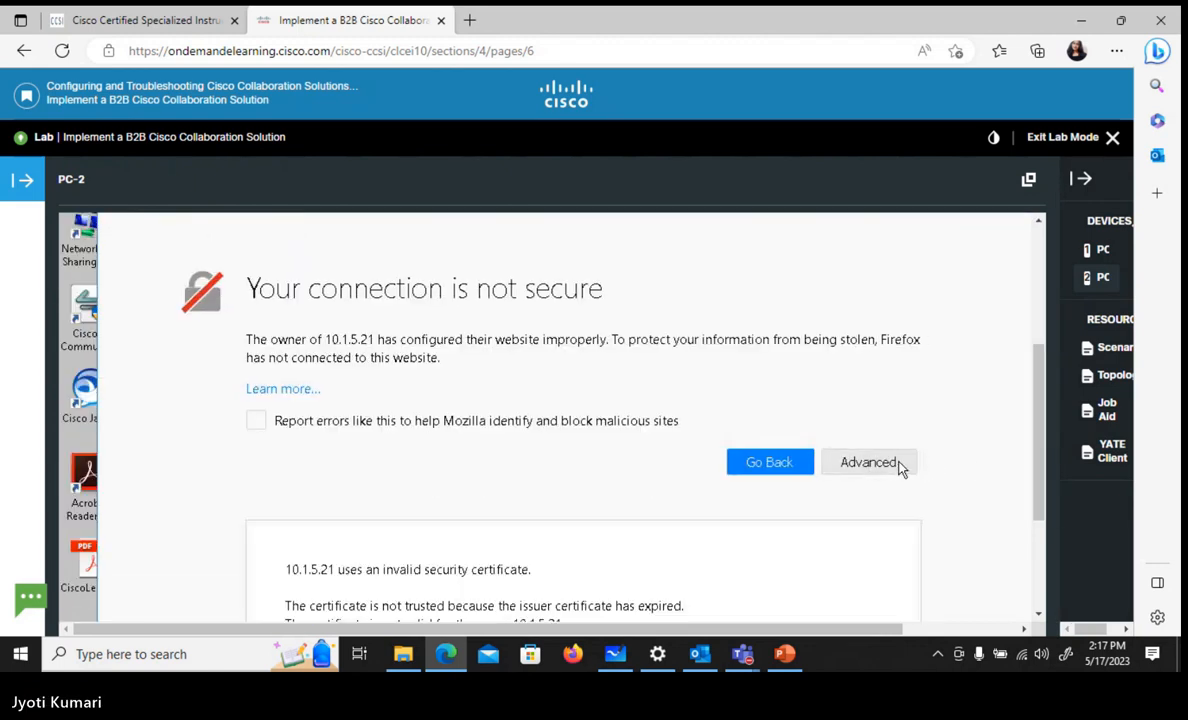
left_click_drag(1040, 500, 1044, 586)
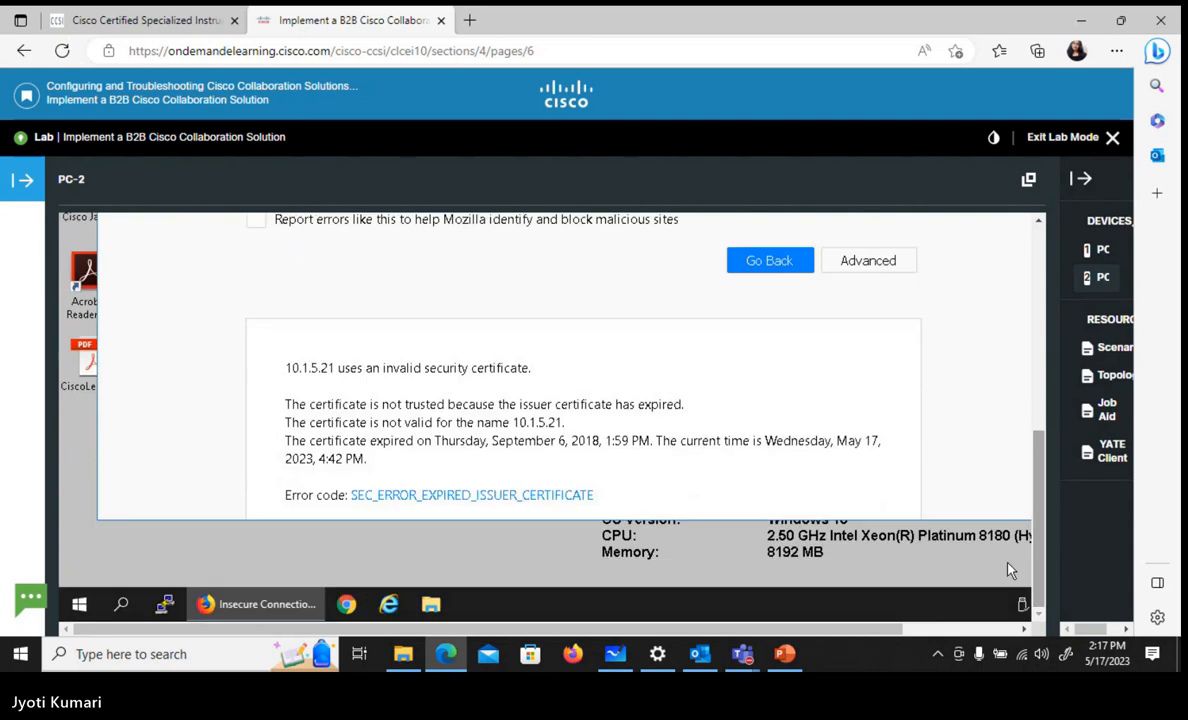
scroll(969, 495, "down", 2)
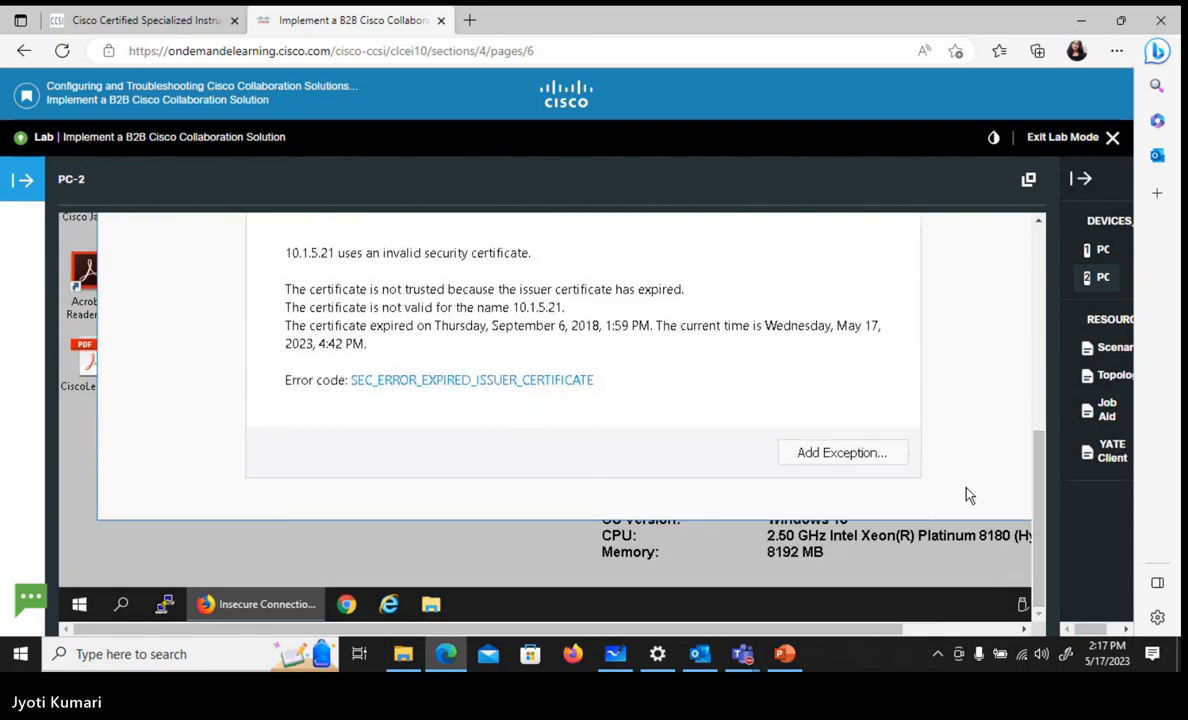
left_click(866, 458)
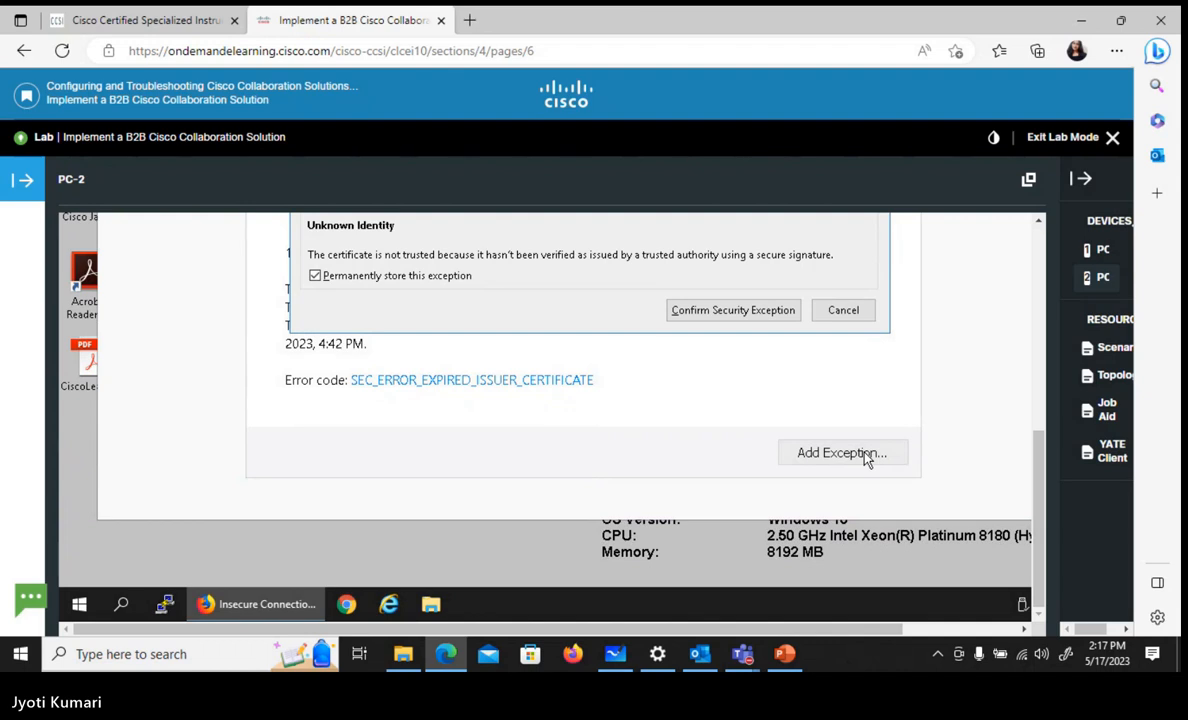
left_click(776, 313)
Log in to the Expressway-C as administrator with username admin and the account password, and save the login in the browser
left_click_drag(1040, 472, 1028, 337)
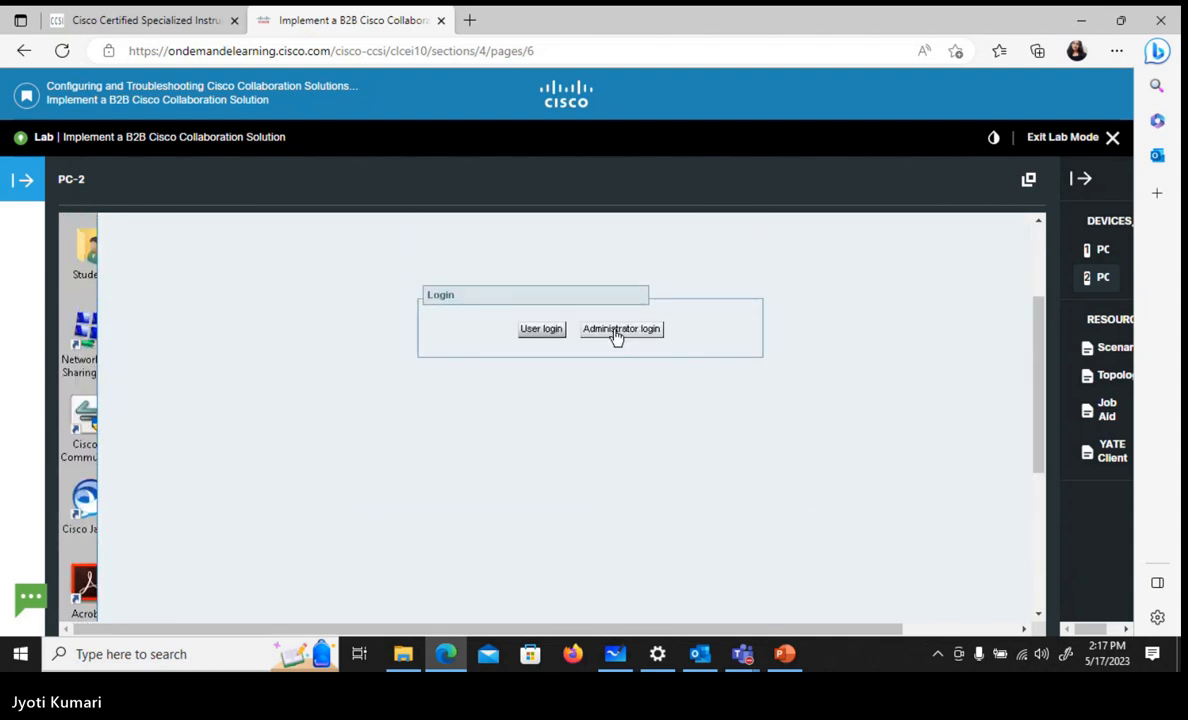
left_click(616, 330)
type("a")
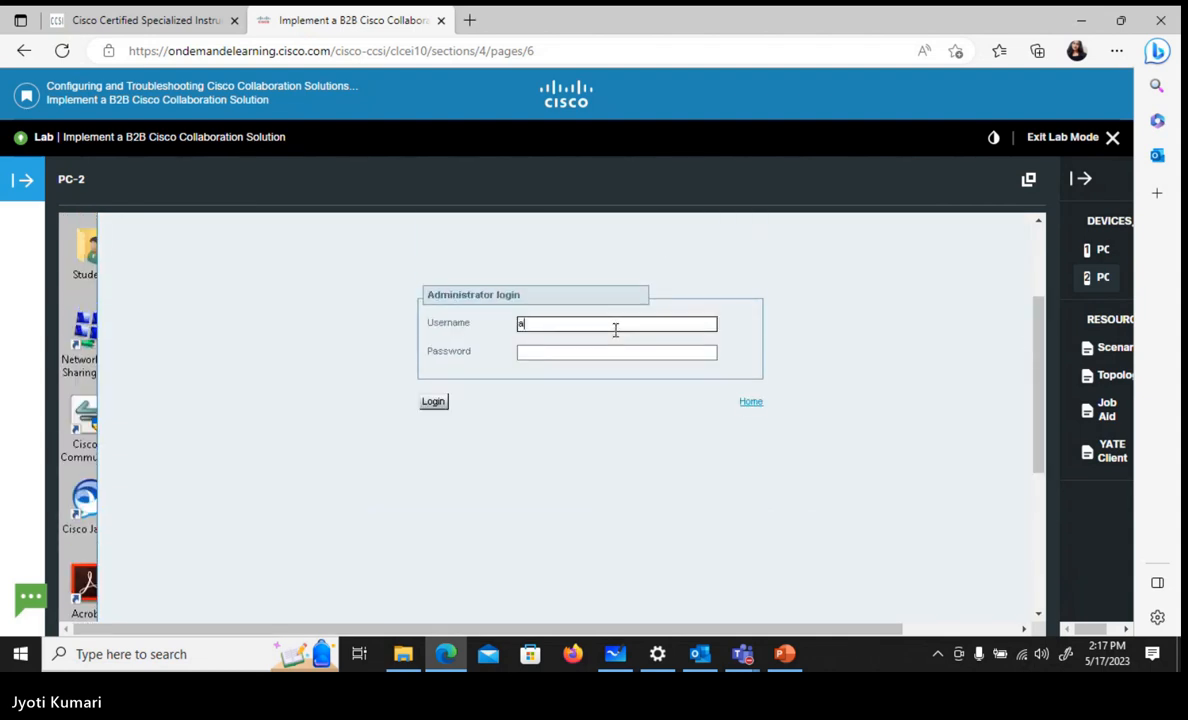
type("dmin")
key("Tab")
type("C1s")
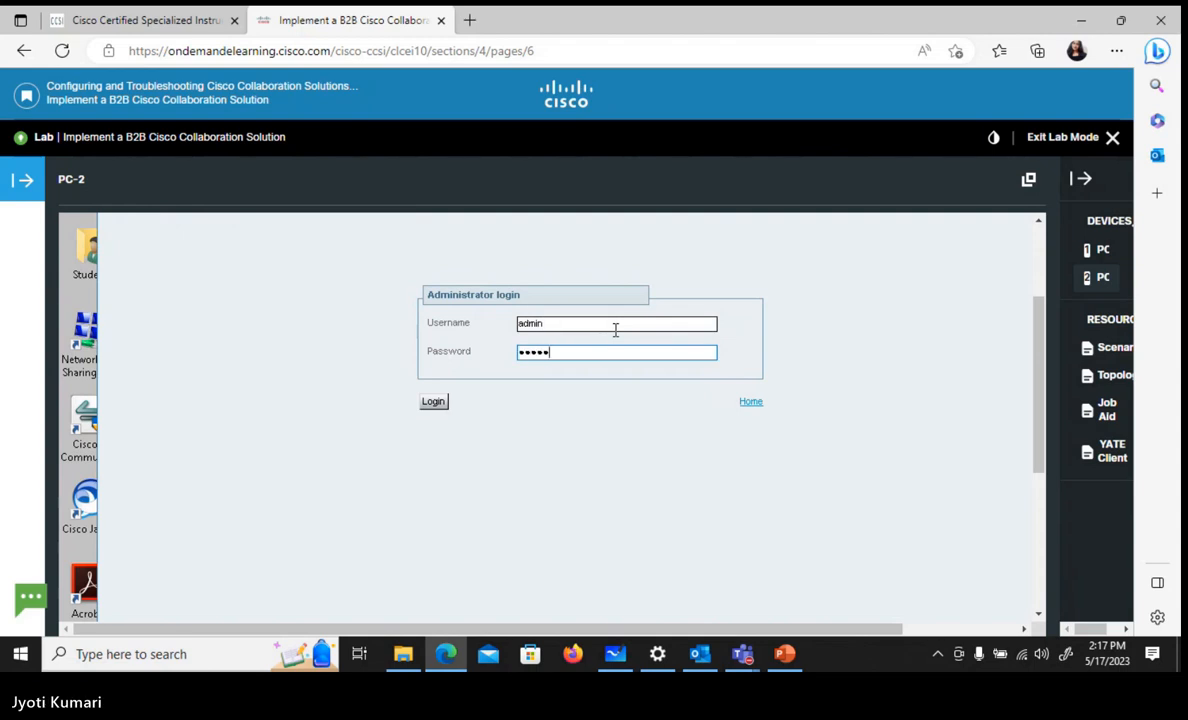
key("Return")
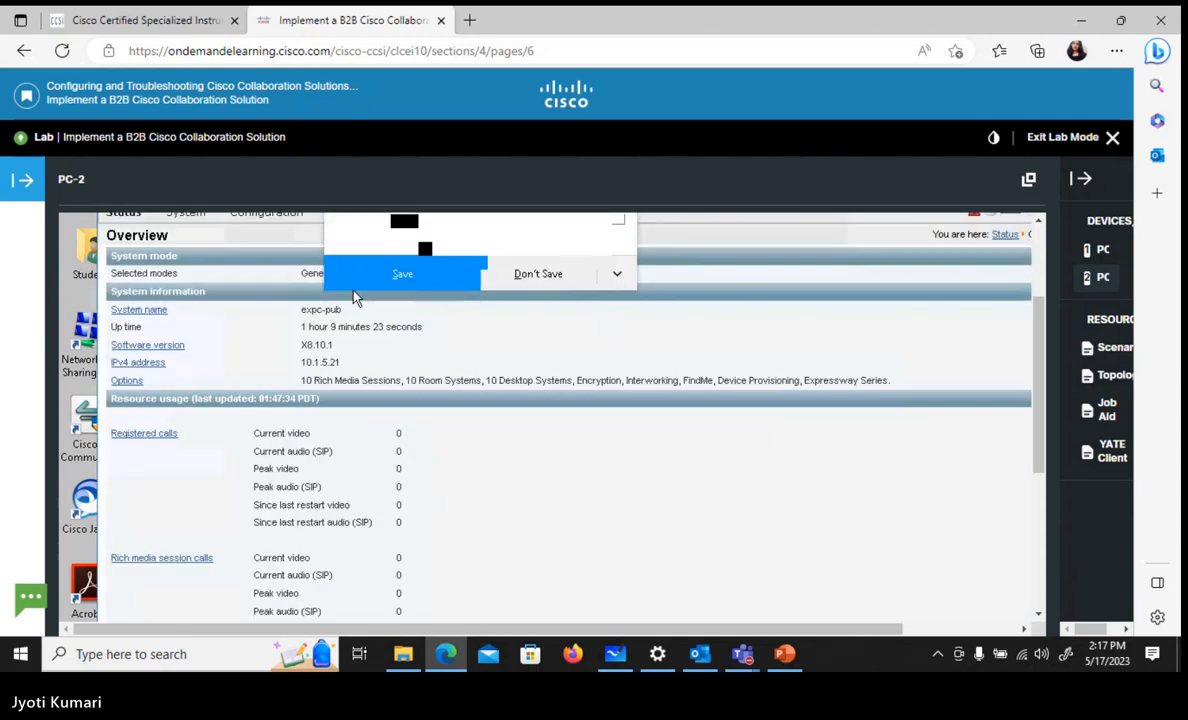
left_click(401, 280)
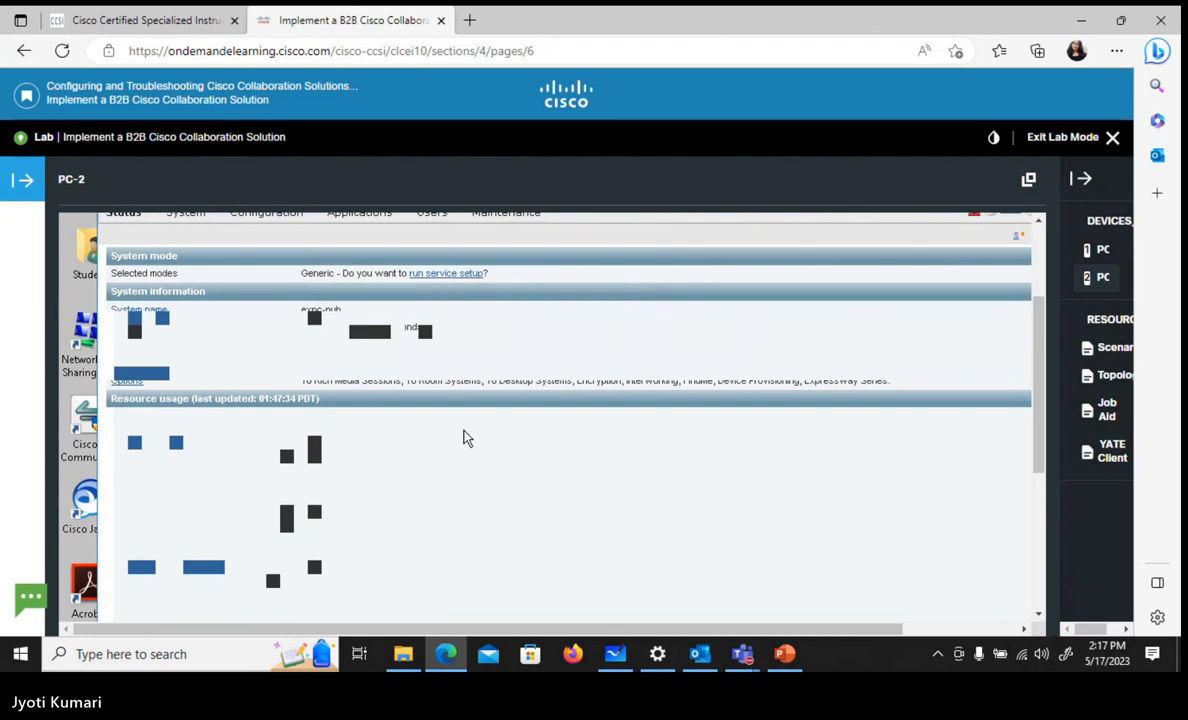
Start a new zone on the Expressway-C, name it B2B-client and choose Traversal client as its type
left_click_drag(1038, 393, 1036, 347)
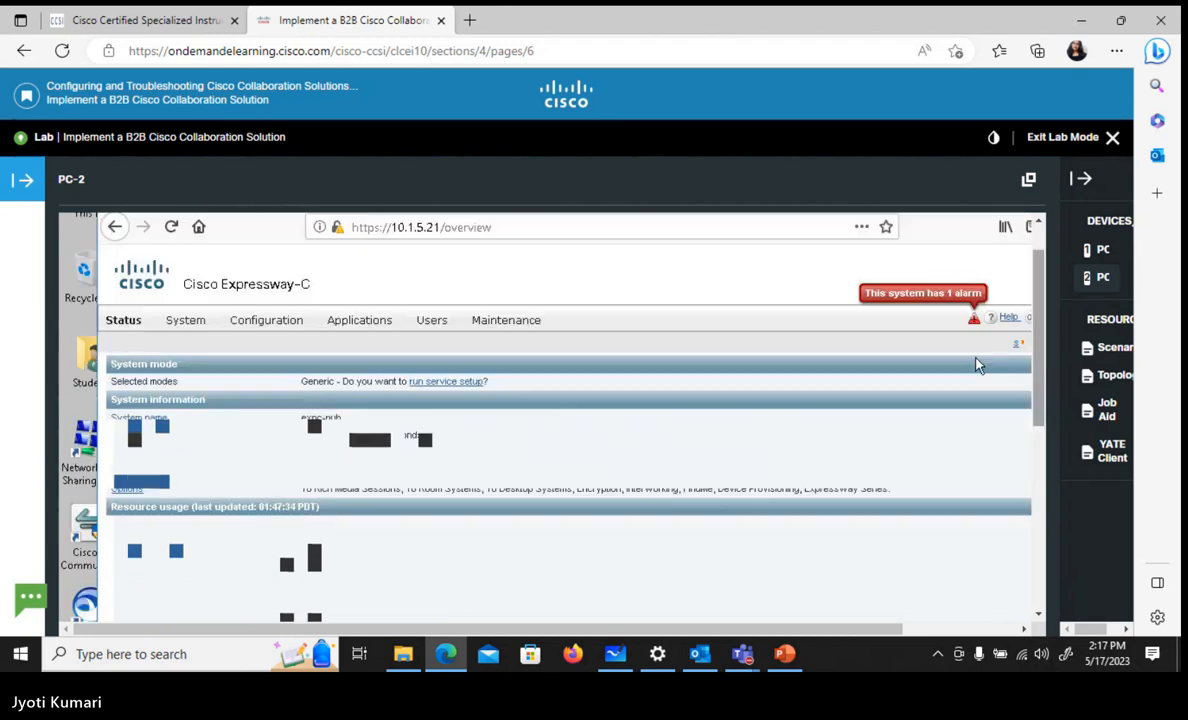
left_click(270, 321)
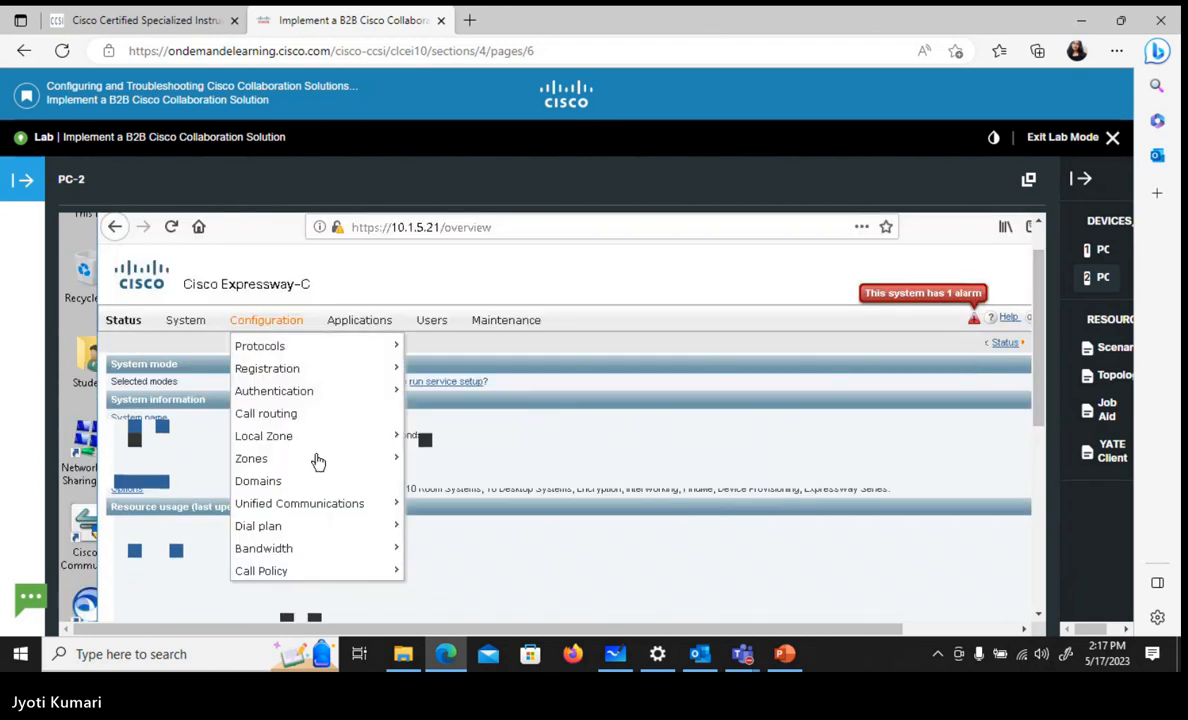
mouse_move(320, 461)
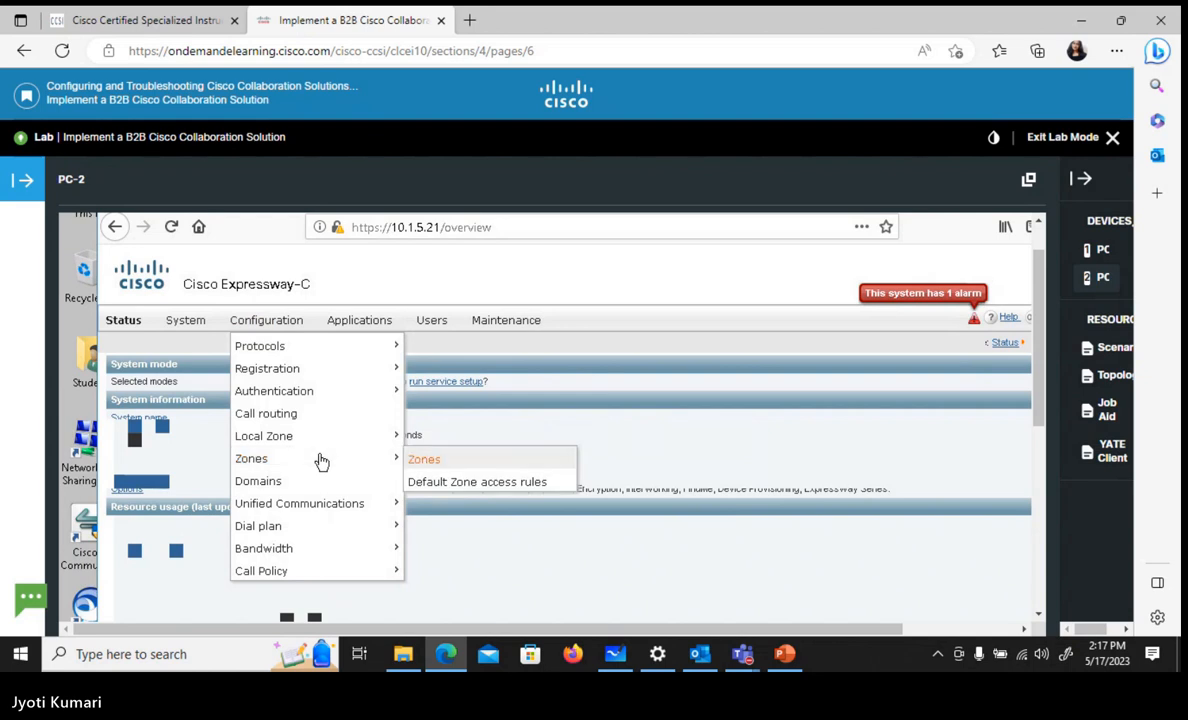
left_click(441, 463)
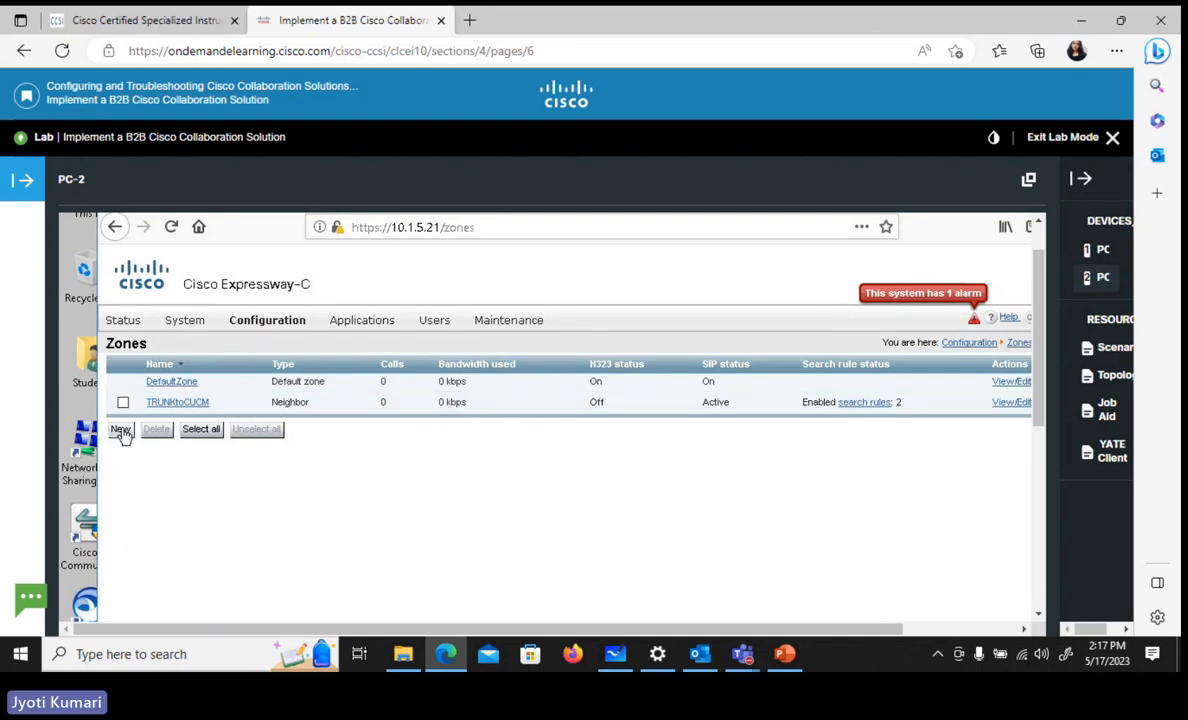
left_click(121, 431)
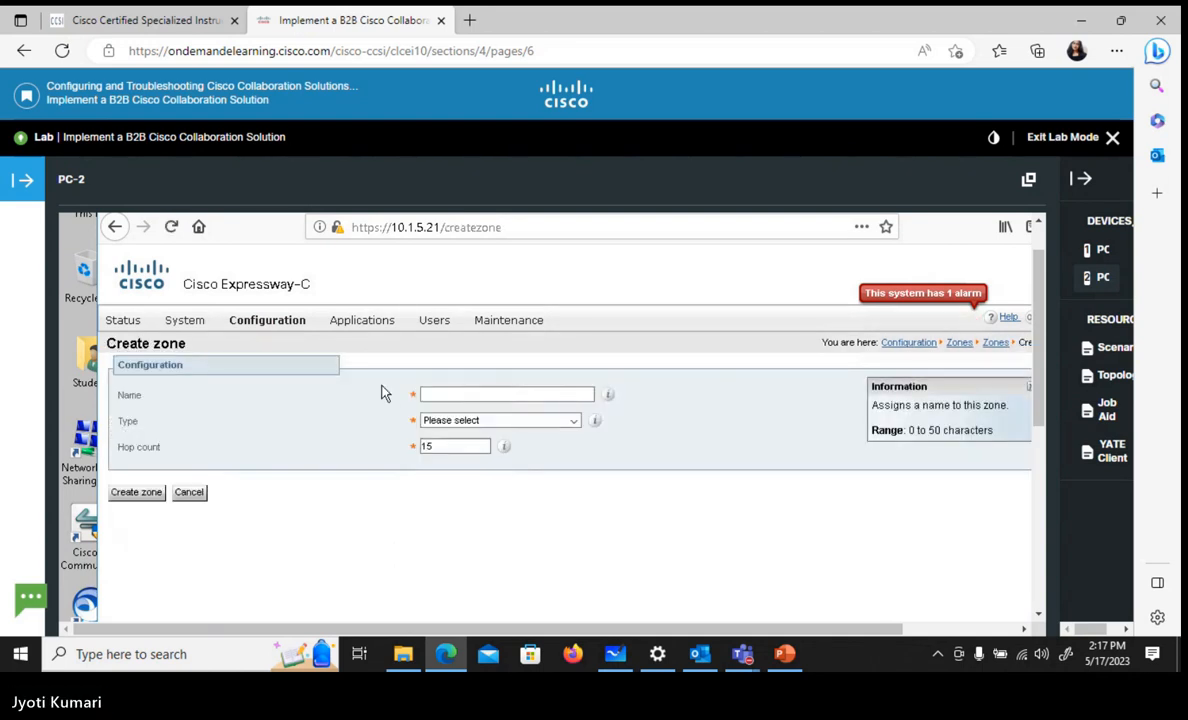
left_click(429, 394)
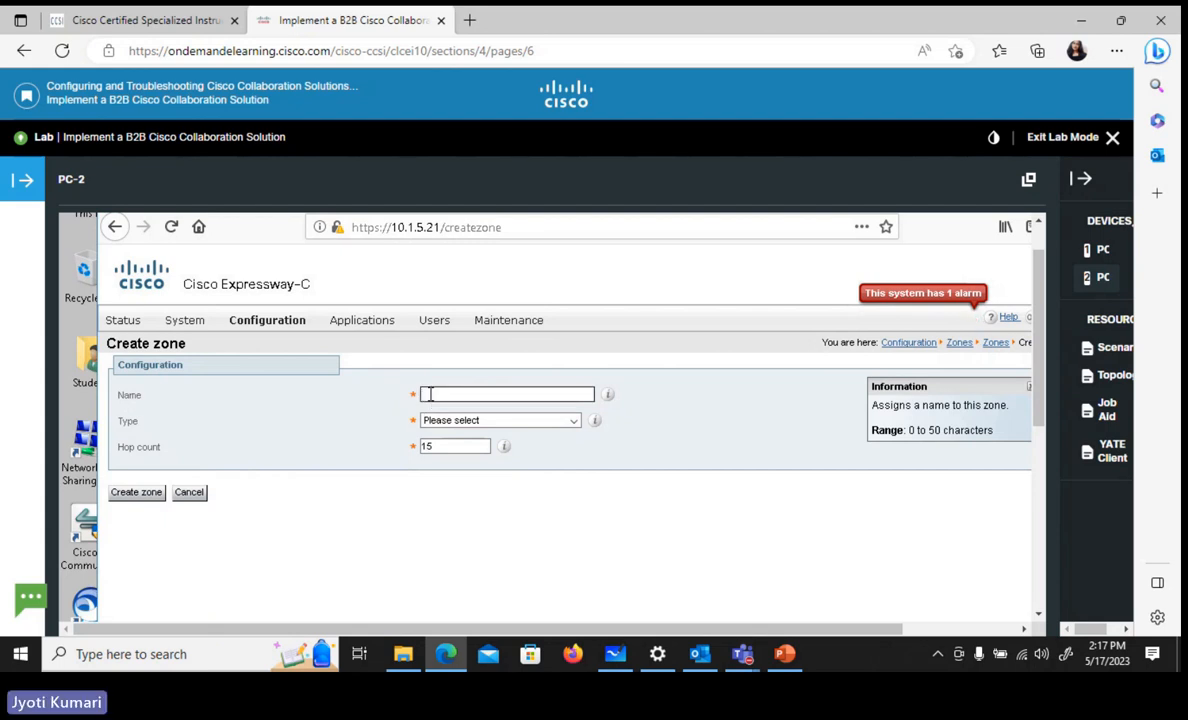
type("B2B")
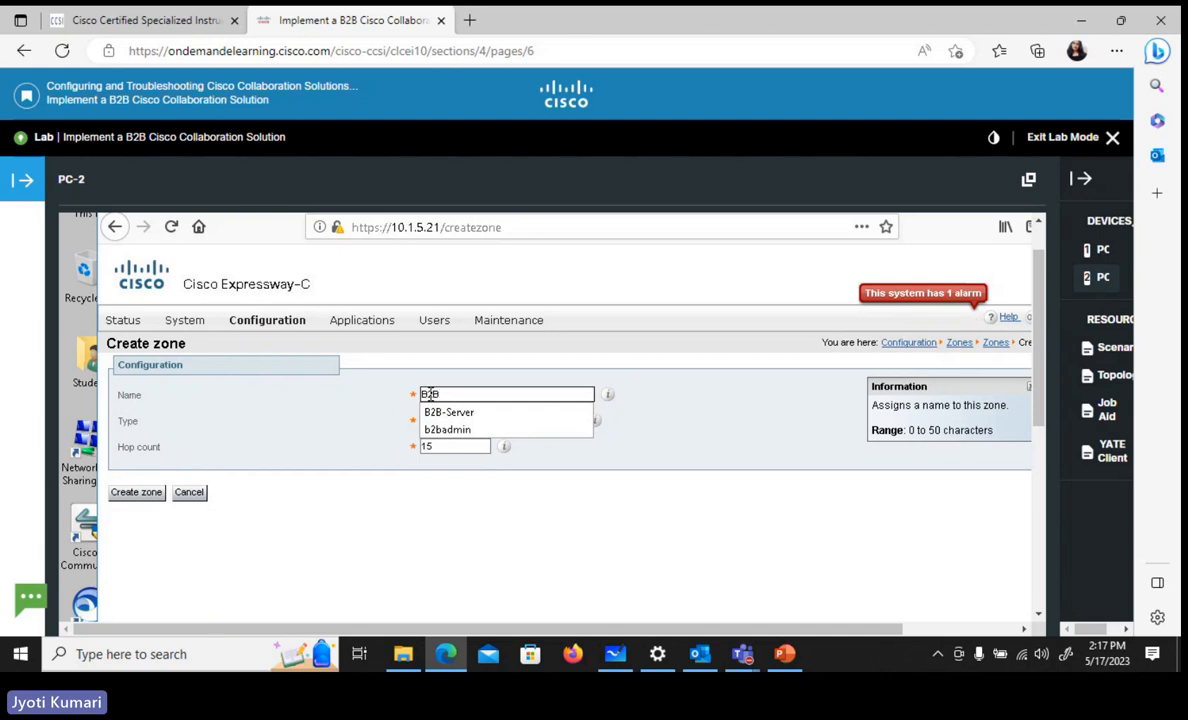
type("-clie")
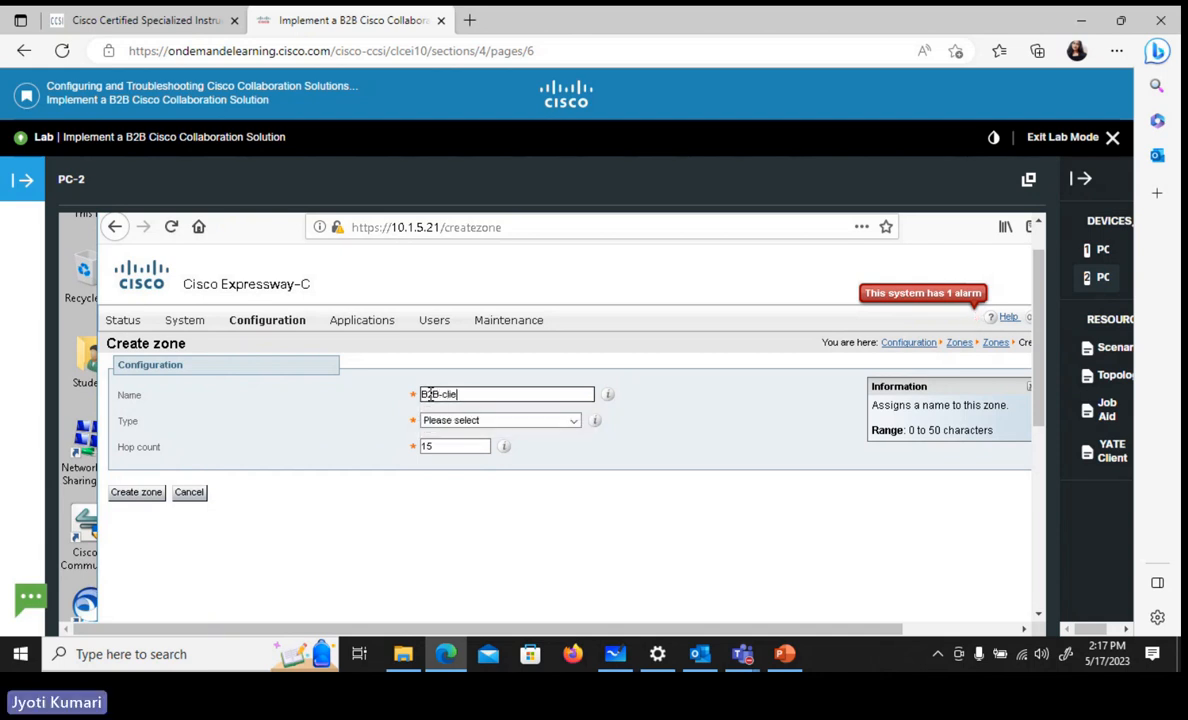
type("nt")
left_click(487, 441)
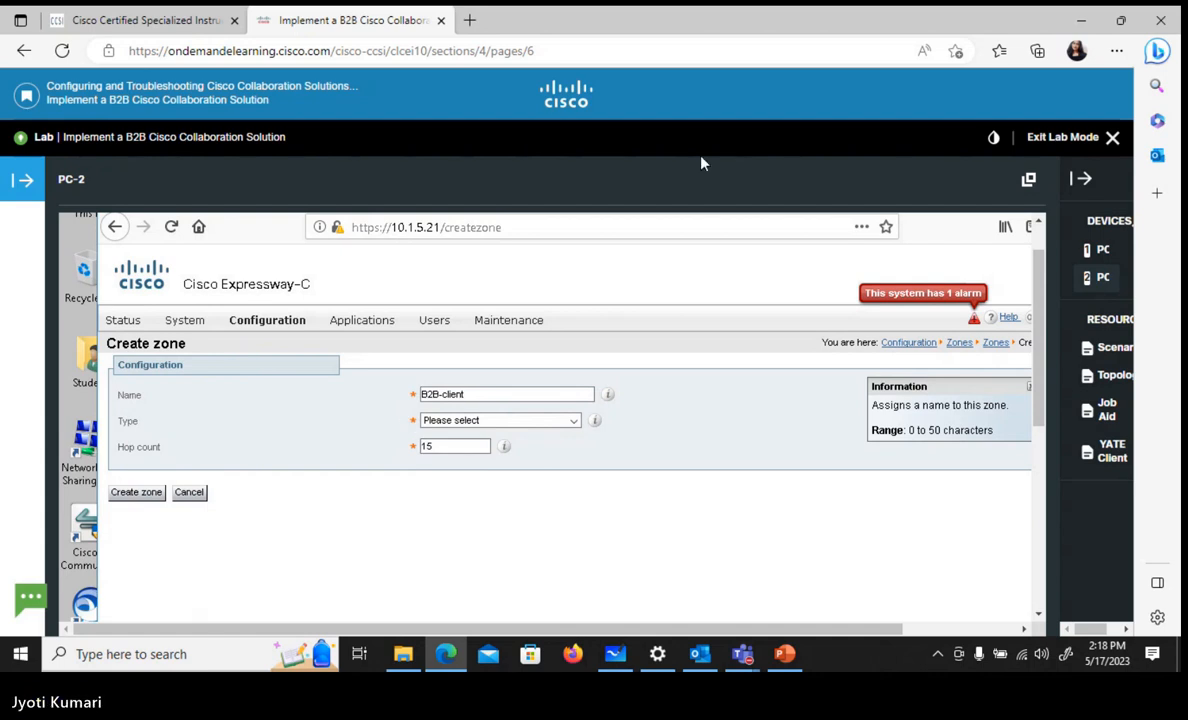
left_click(488, 421)
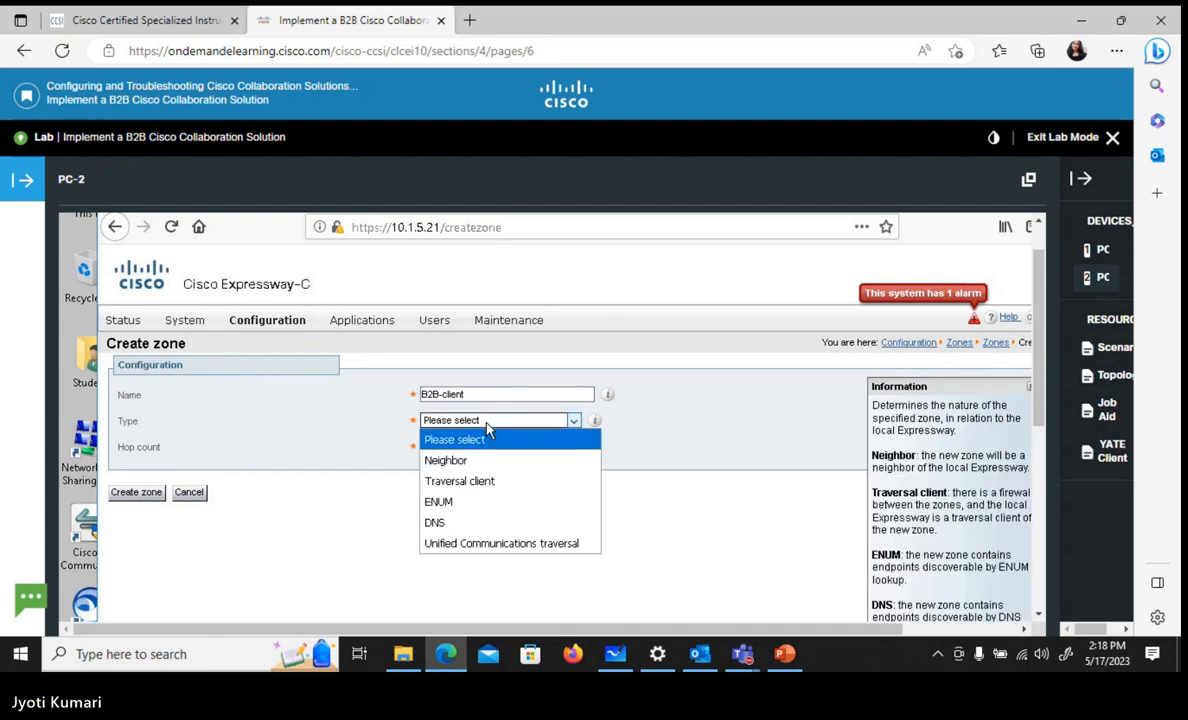
left_click(461, 482)
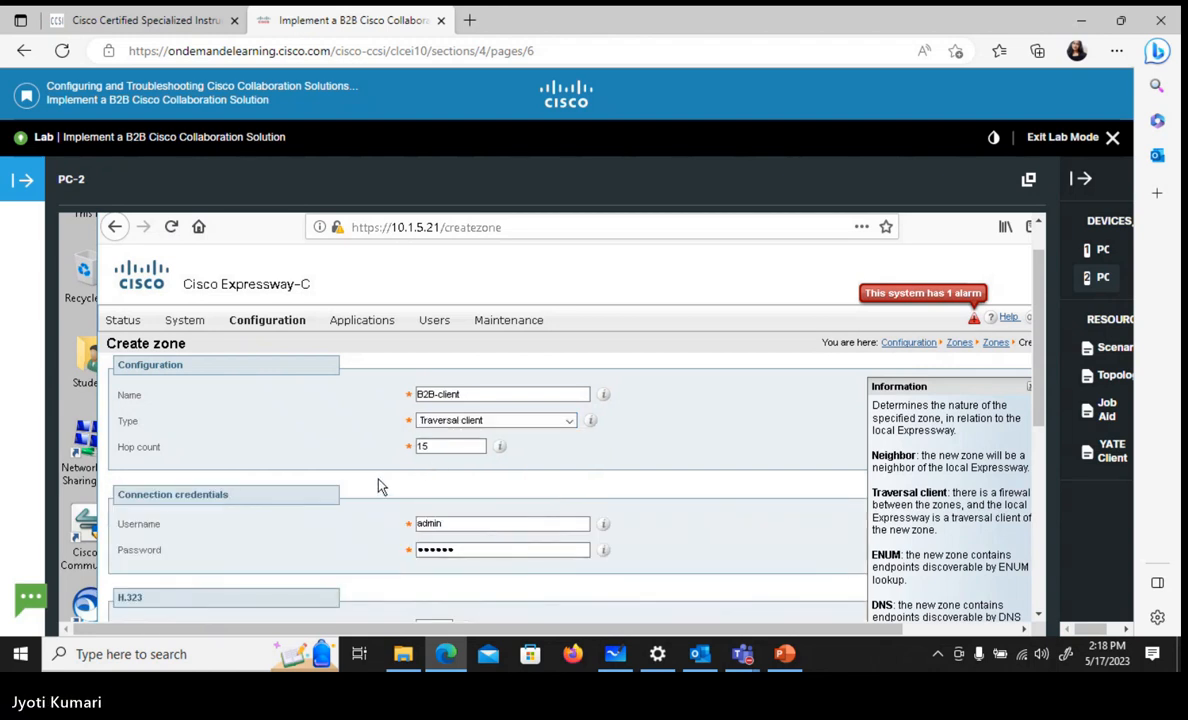
Set the connection credentials username of the B2B-client zone to b2badmin
scroll(380, 486, "down", 2)
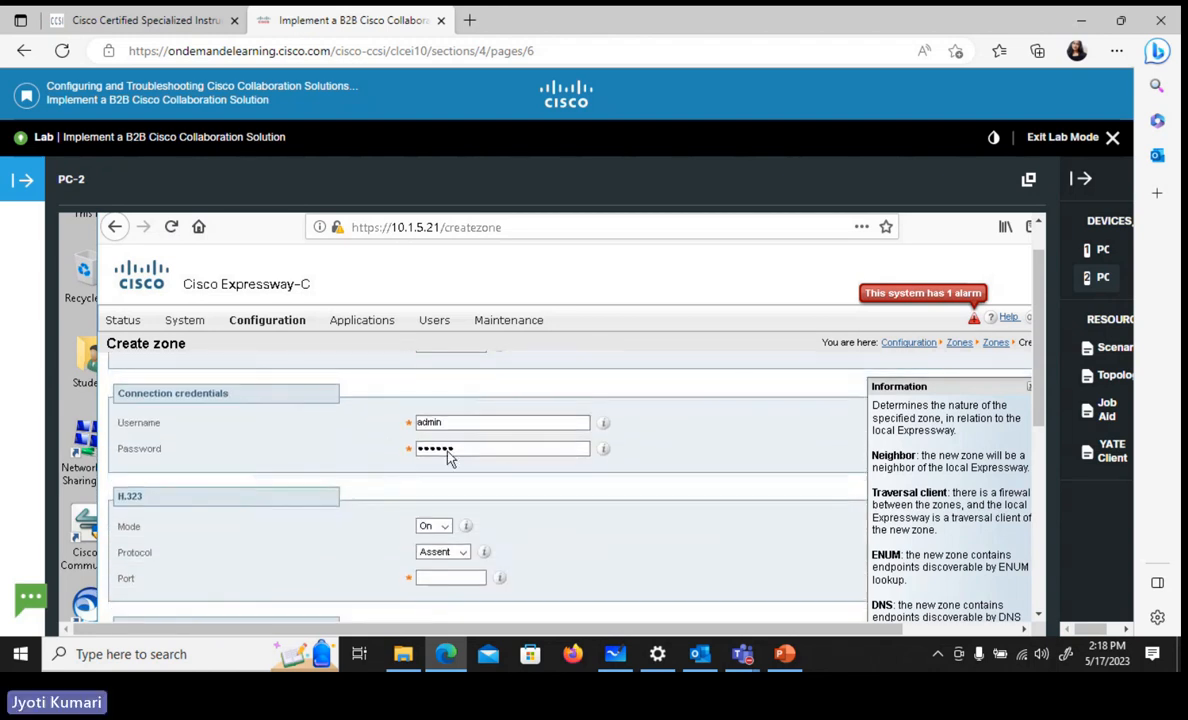
left_click(427, 421)
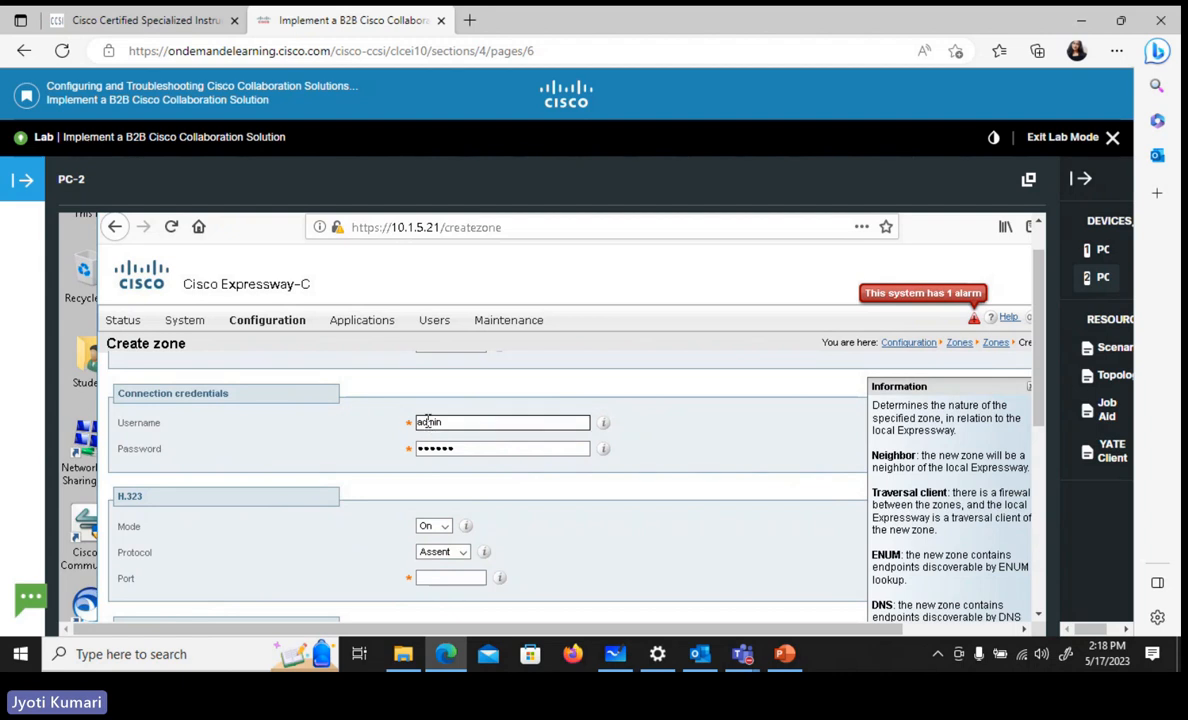
double_click(427, 421)
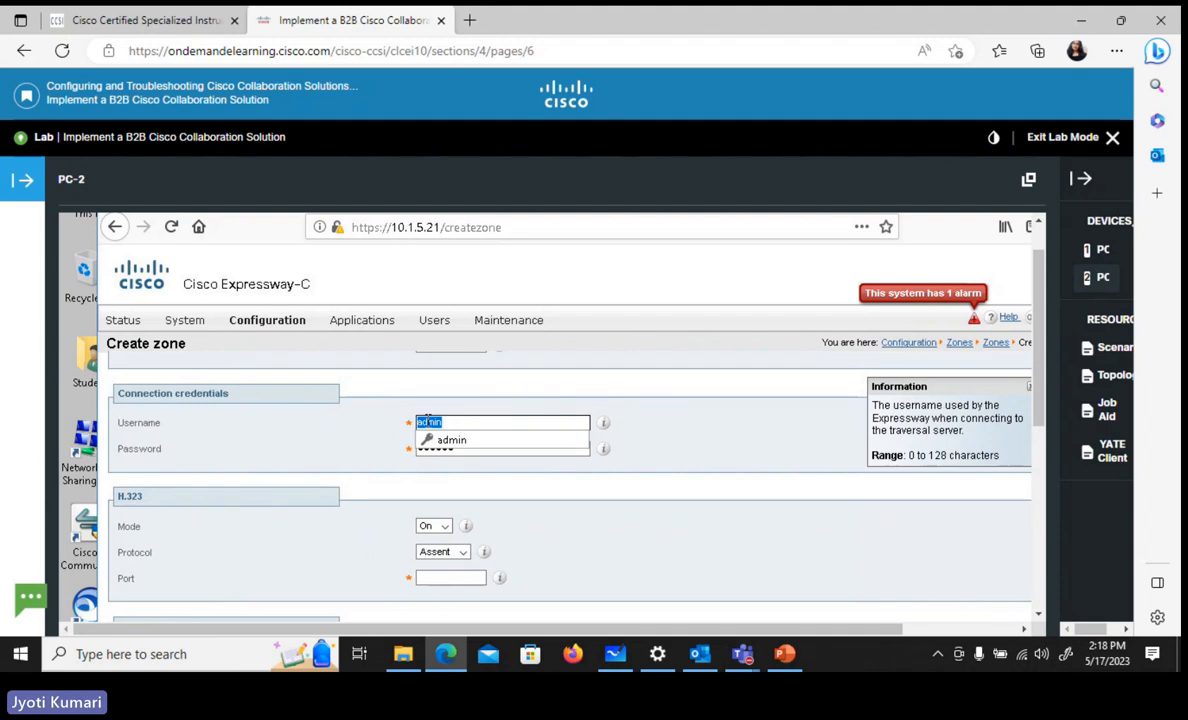
type("b2b")
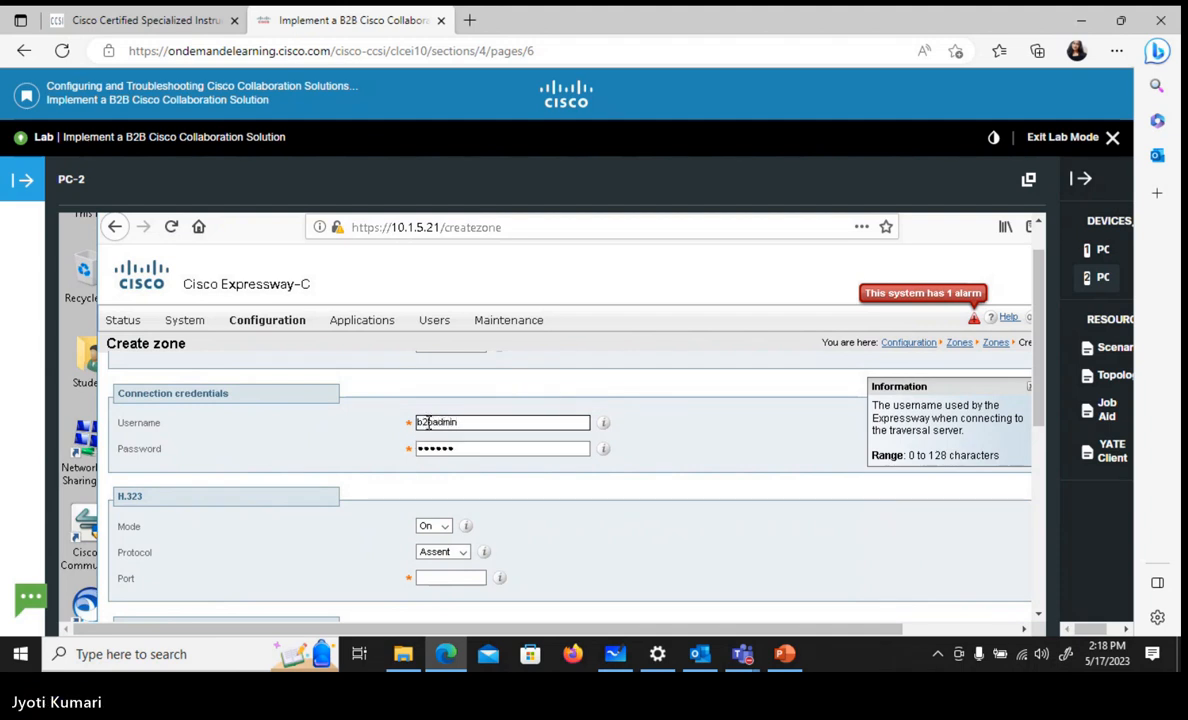
key("Tab")
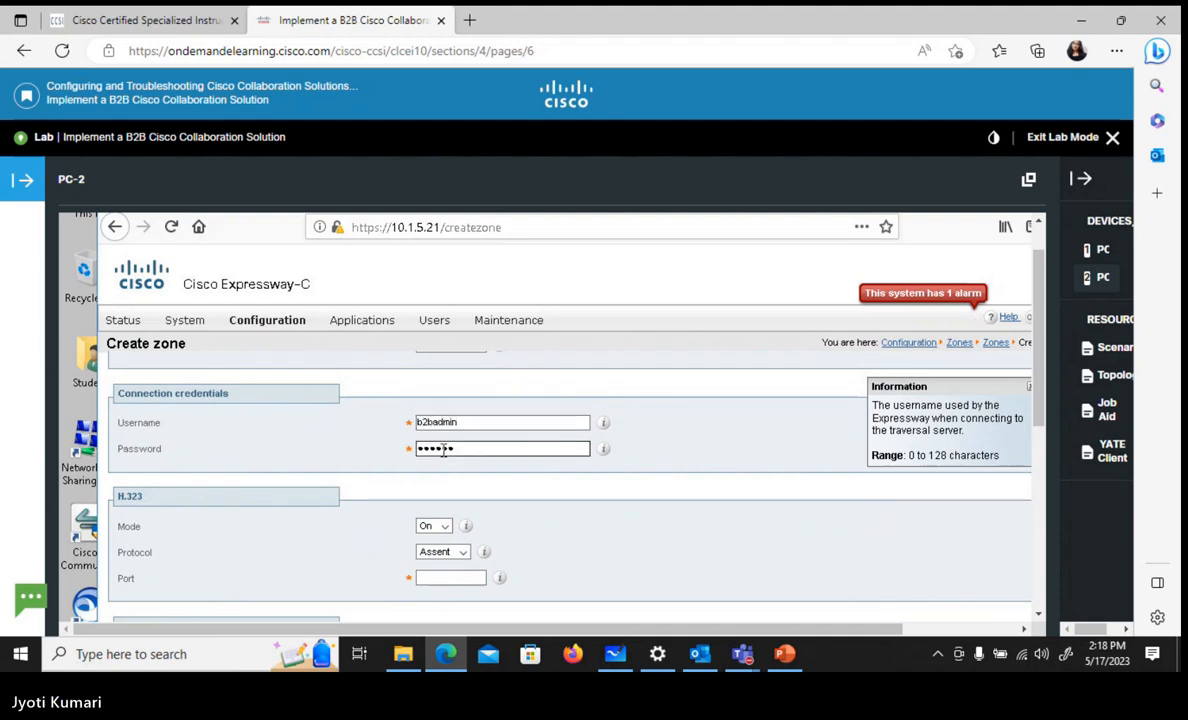
left_click(467, 490)
double_click(468, 489)
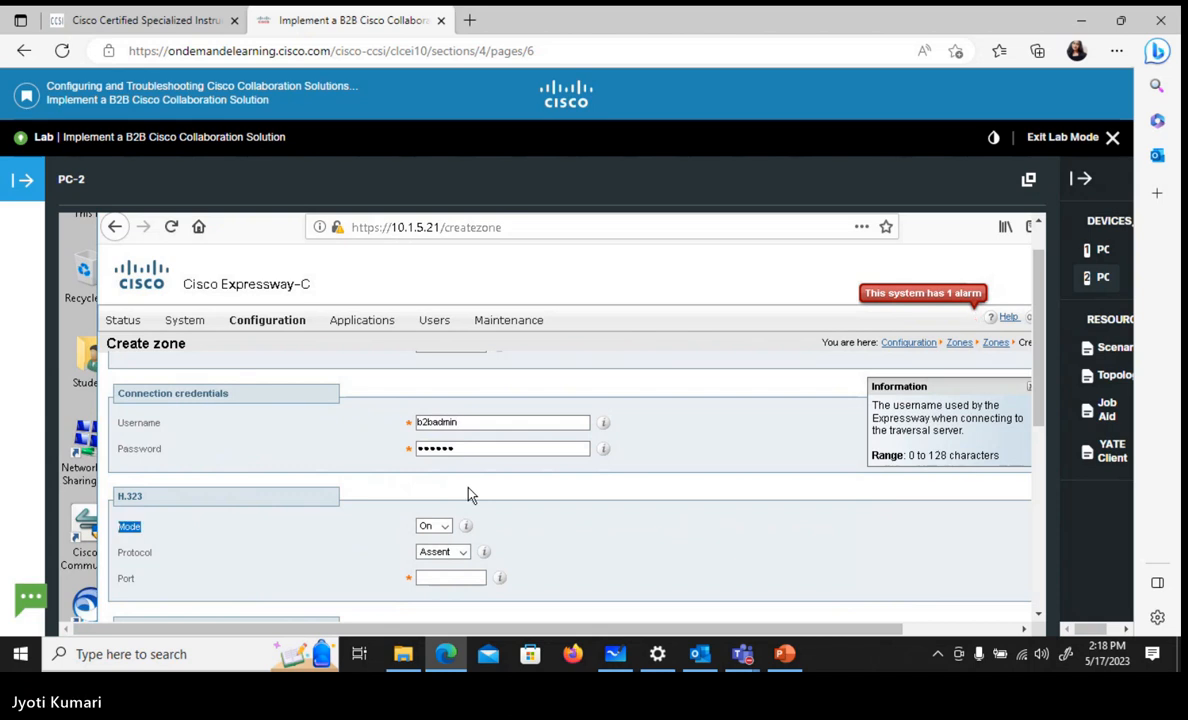
Enter the connection credentials password for the B2B-client zone
double_click(436, 447)
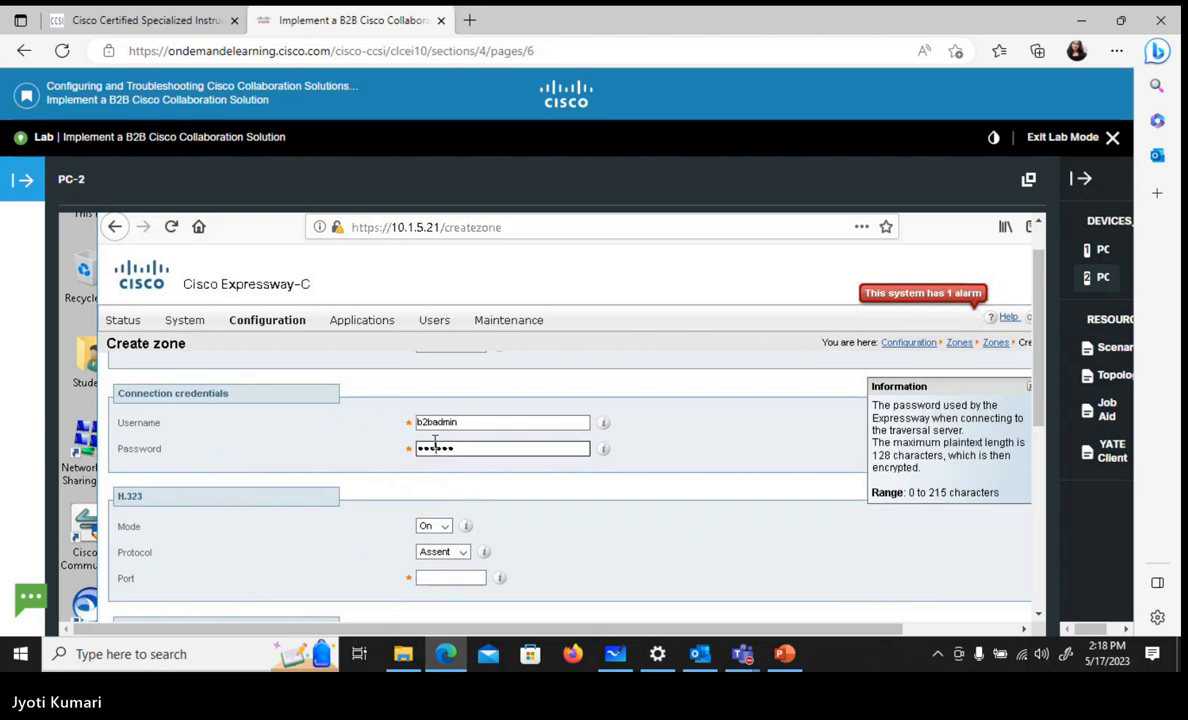
type("•••••")
key("BackSpace")
key("BackSpace")
key("BackSpace")
key("BackSpace")
key("BackSpace")
type("•••••")
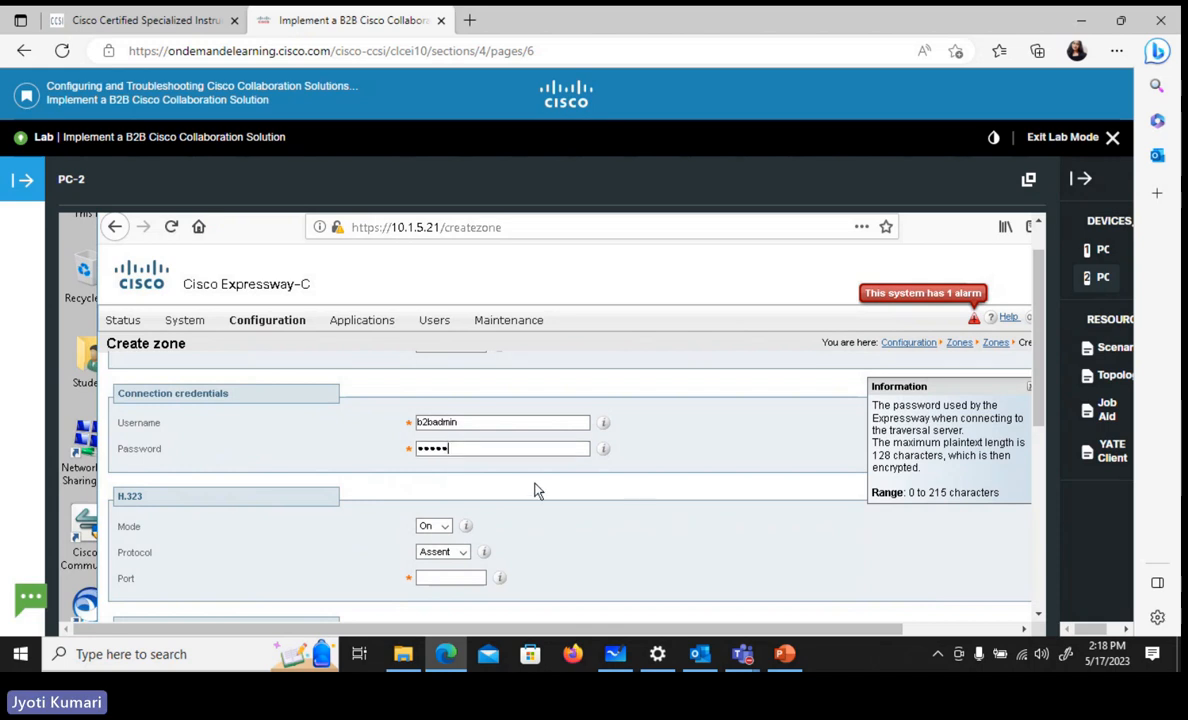
Set the SIP port of the B2B-client zone to 7011
scroll(535, 491, "down", 3)
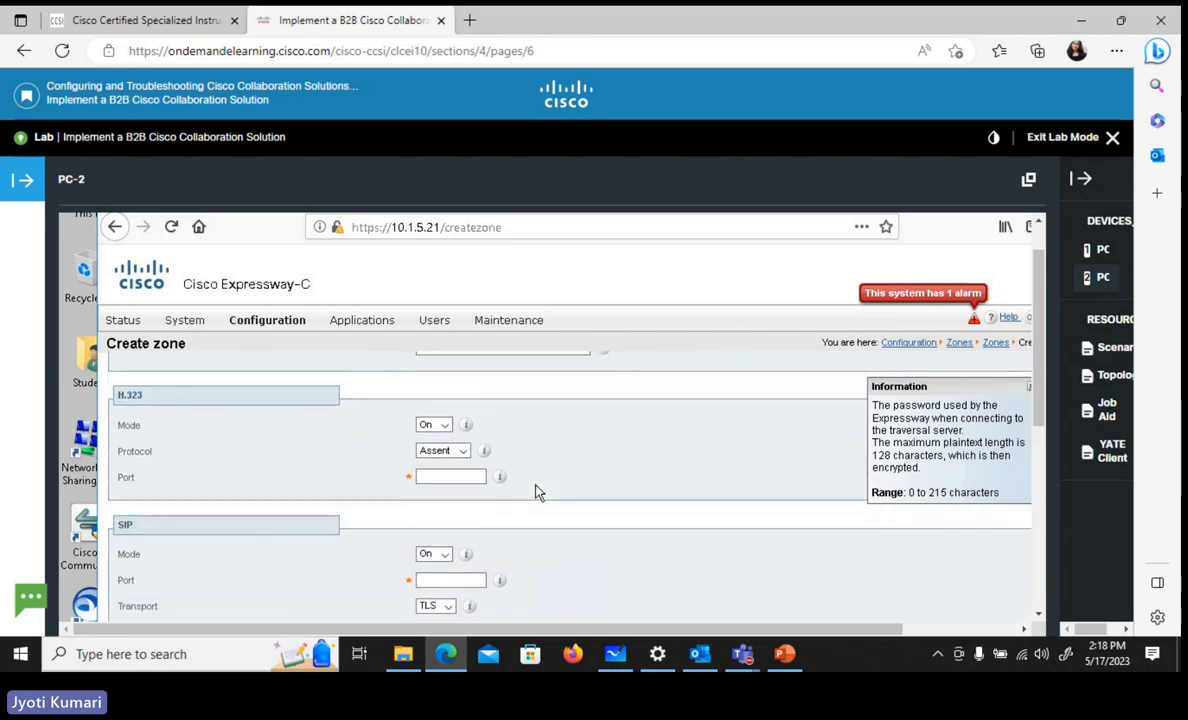
scroll(535, 491, "down", 6)
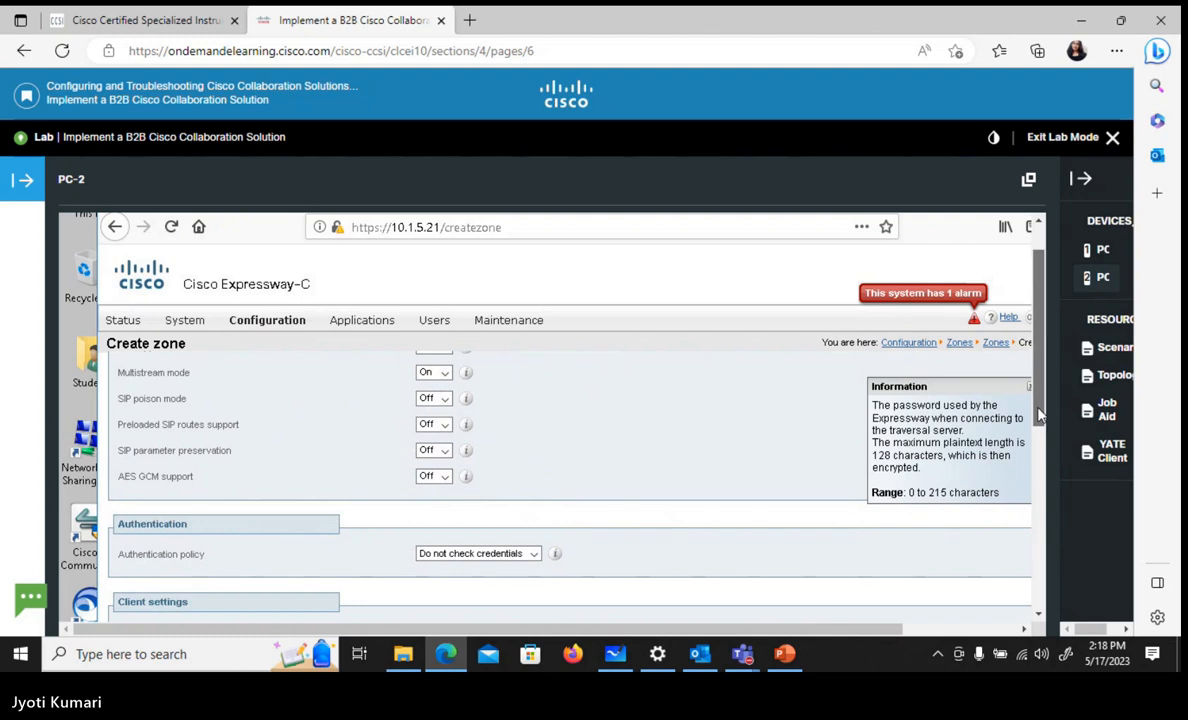
left_click_drag(1049, 418, 1046, 445)
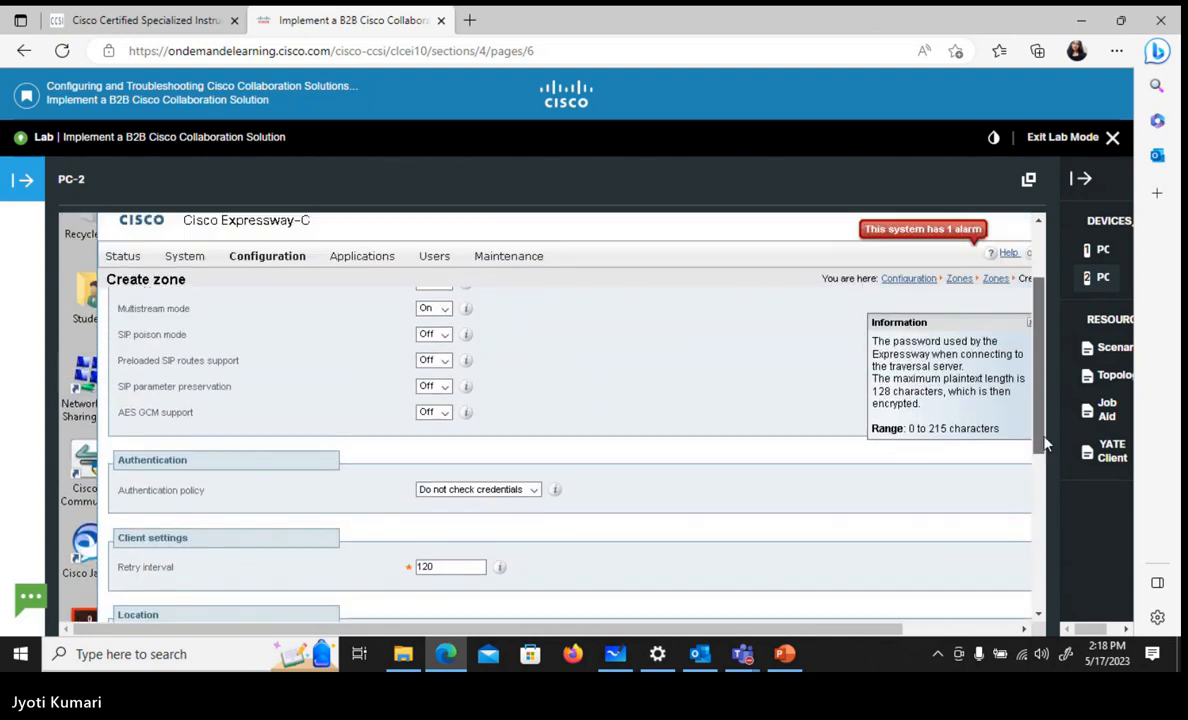
scroll(762, 443, "up", 3)
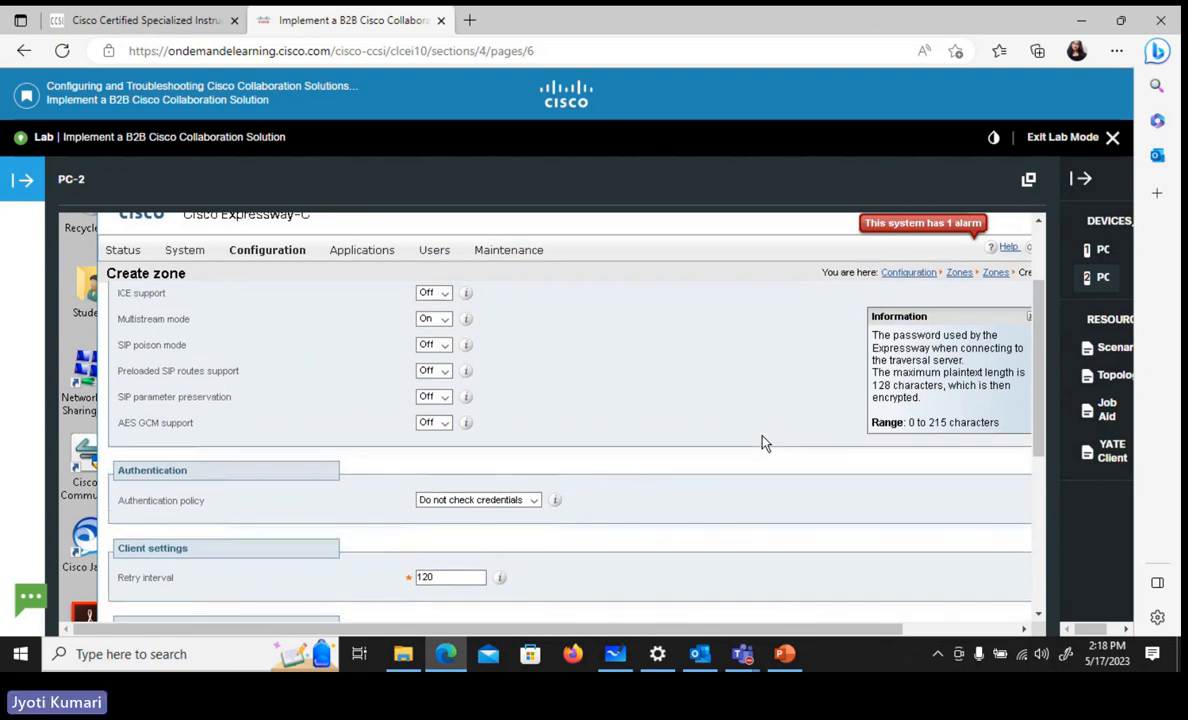
scroll(762, 443, "up", 2)
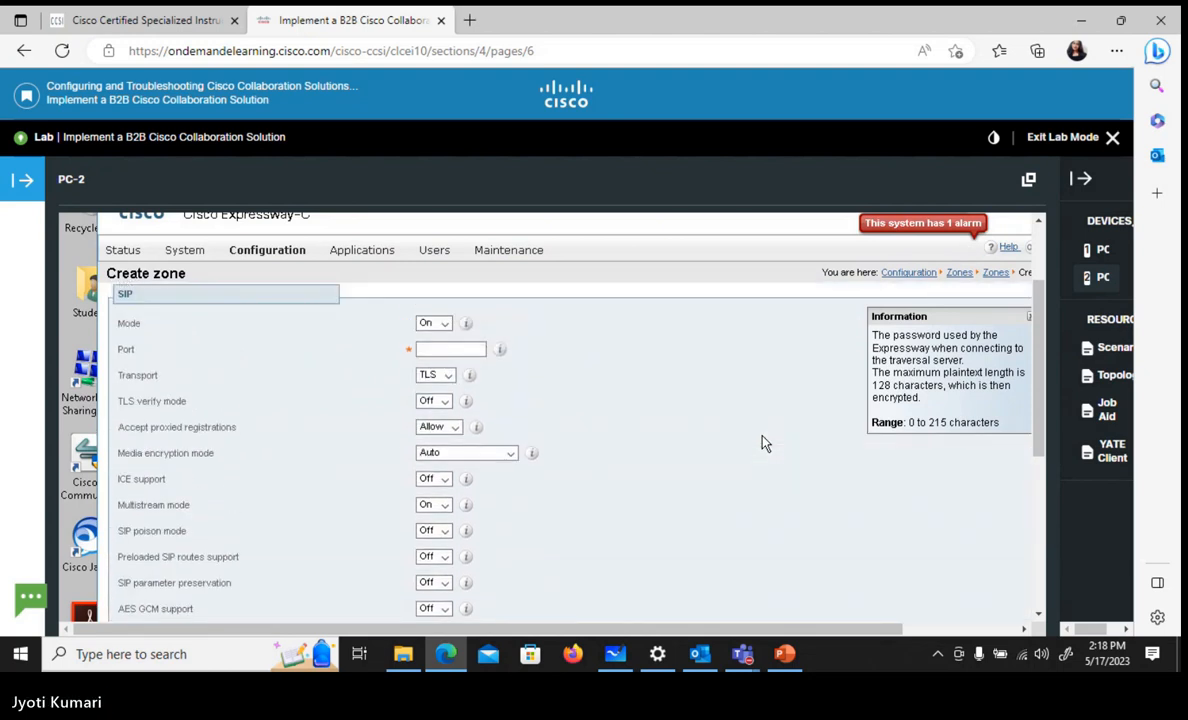
left_click(441, 349)
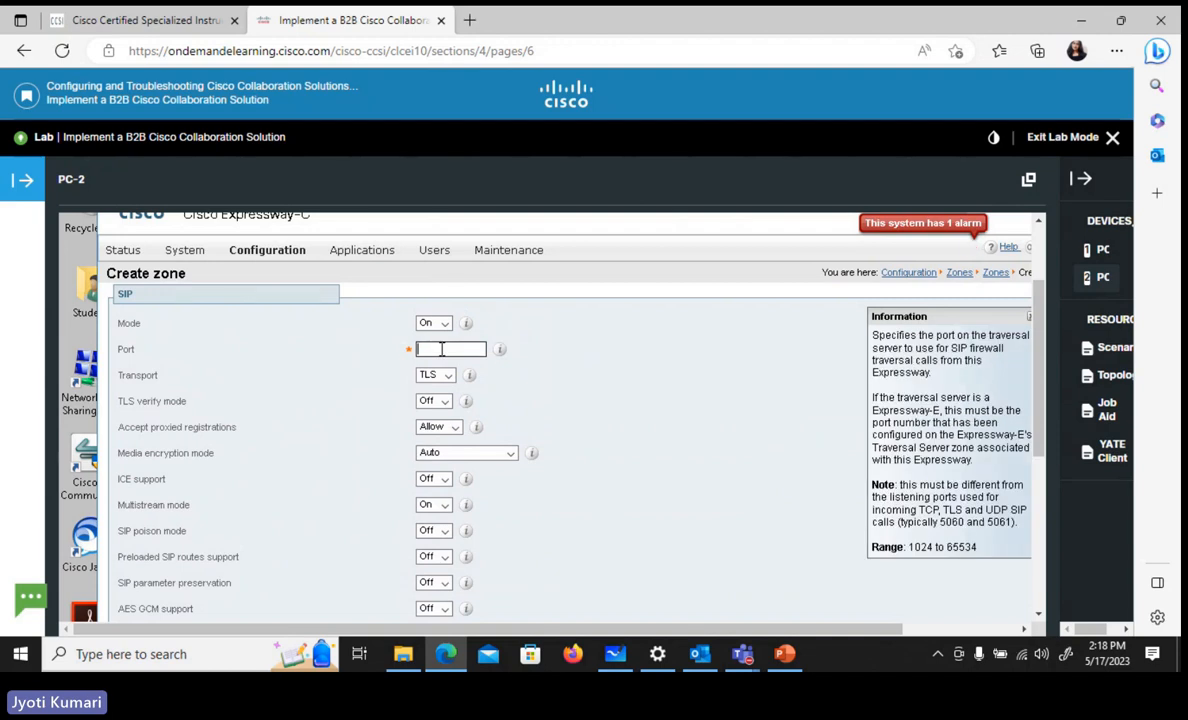
type("7011")
Set the H.323 port of the B2B-client zone to 6011
left_click(1038, 224)
left_click(1038, 224)
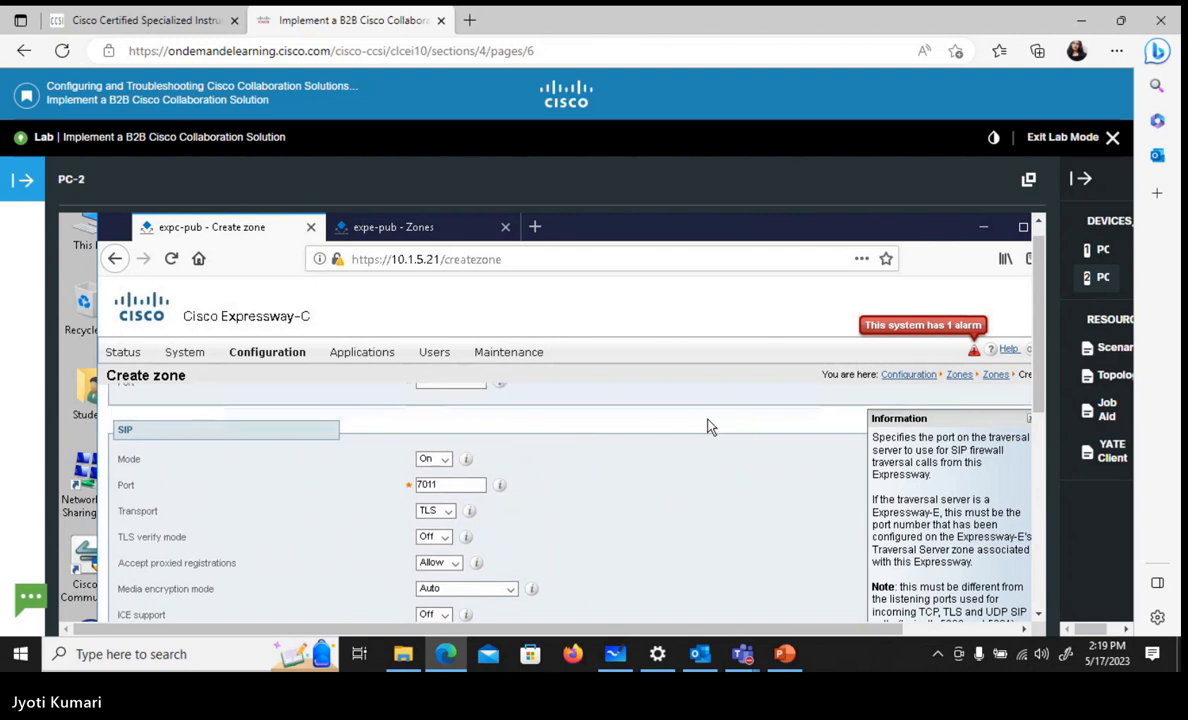
scroll(707, 427, "up", 3)
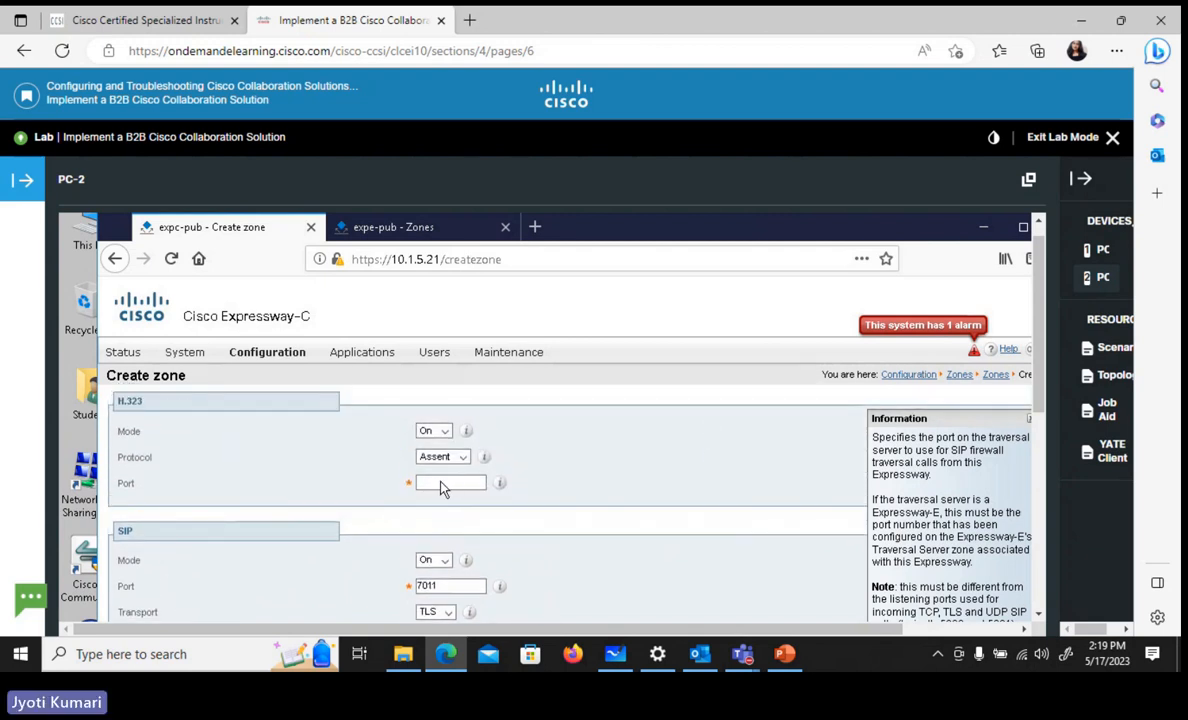
left_click(441, 481)
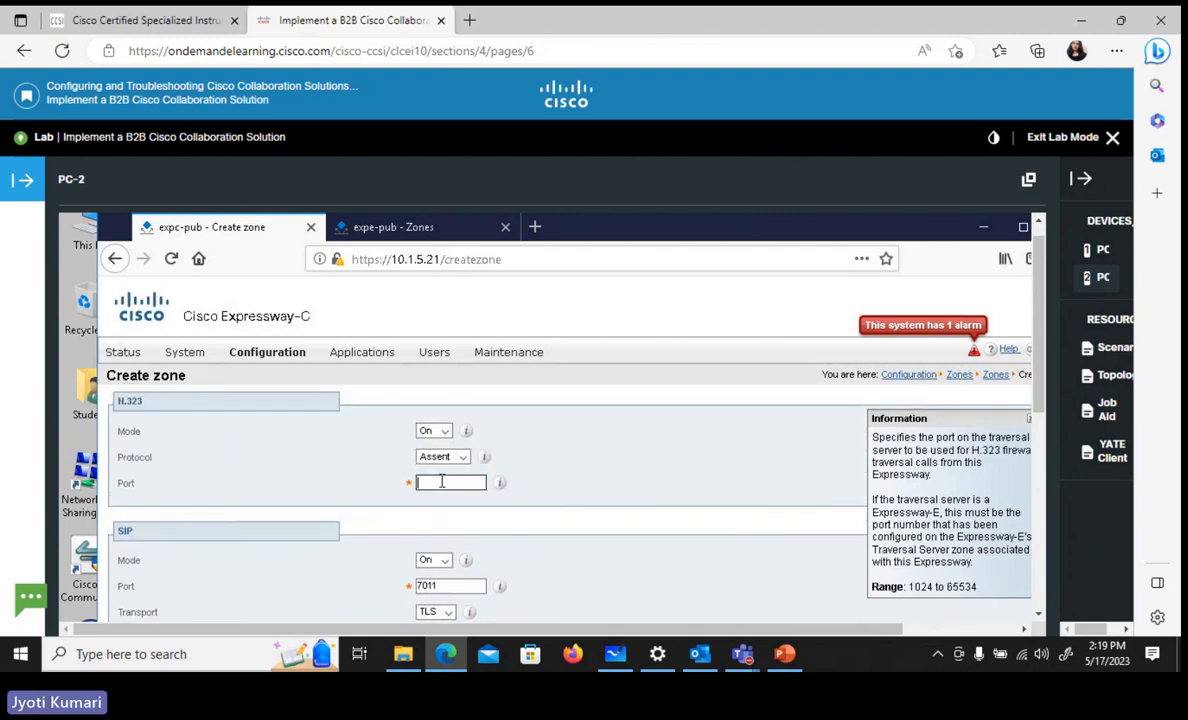
type("6011")
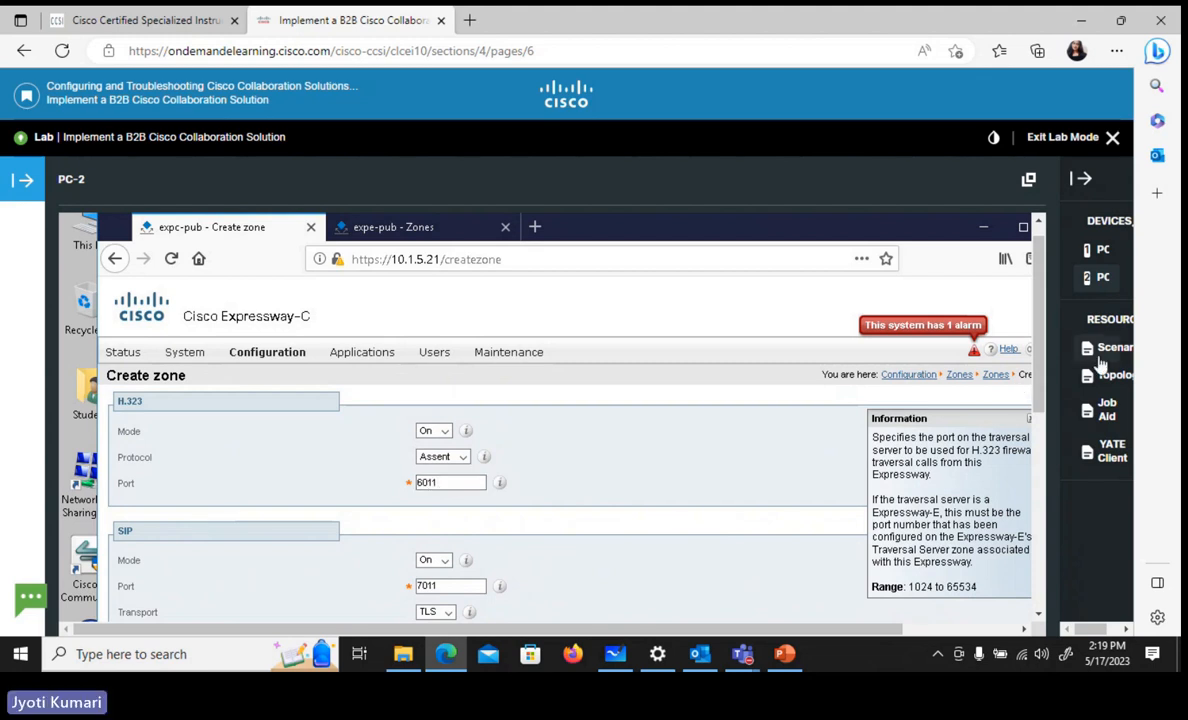
Set the Peer 1 address in the B2B-client zone's location settings to 10.1.25.21
scroll(964, 449, "down", 5)
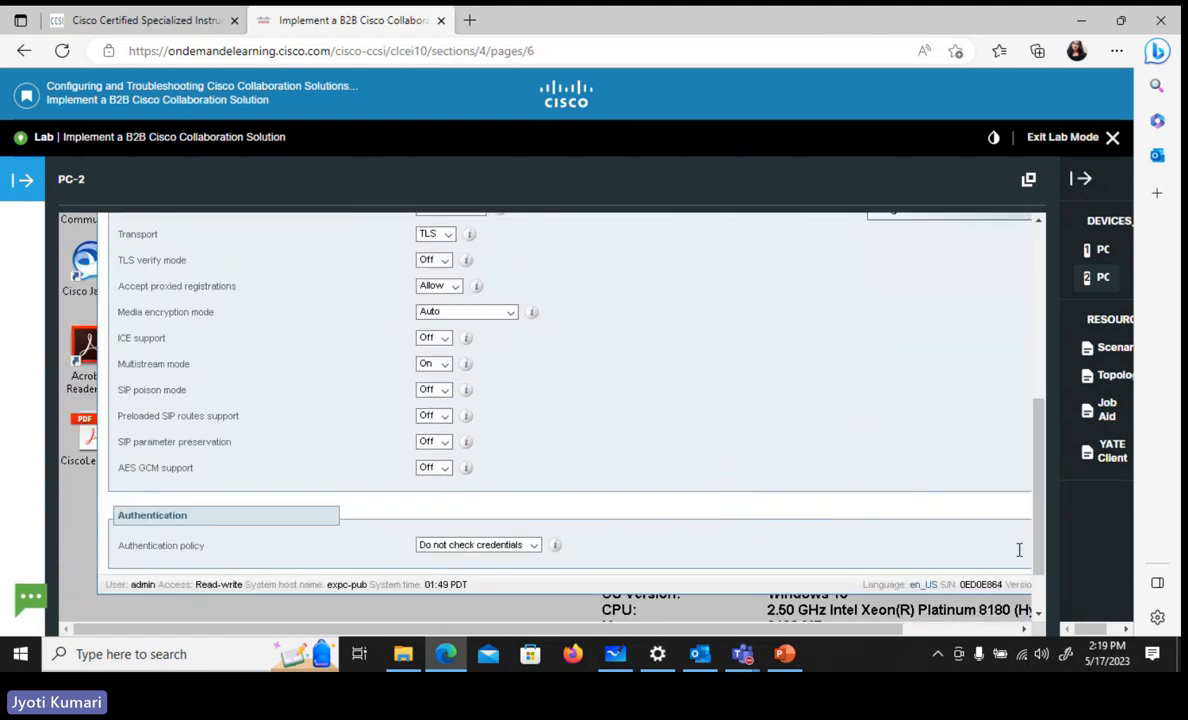
scroll(712, 497, "down", 5)
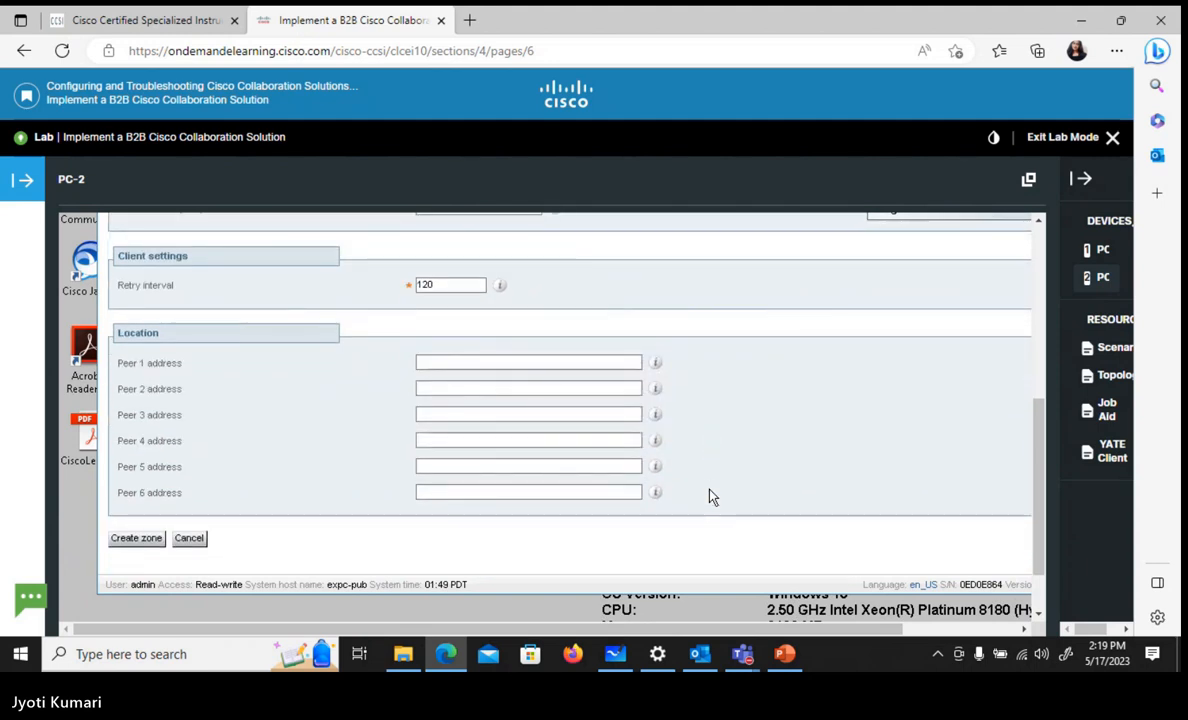
left_click(425, 363)
left_click(426, 362)
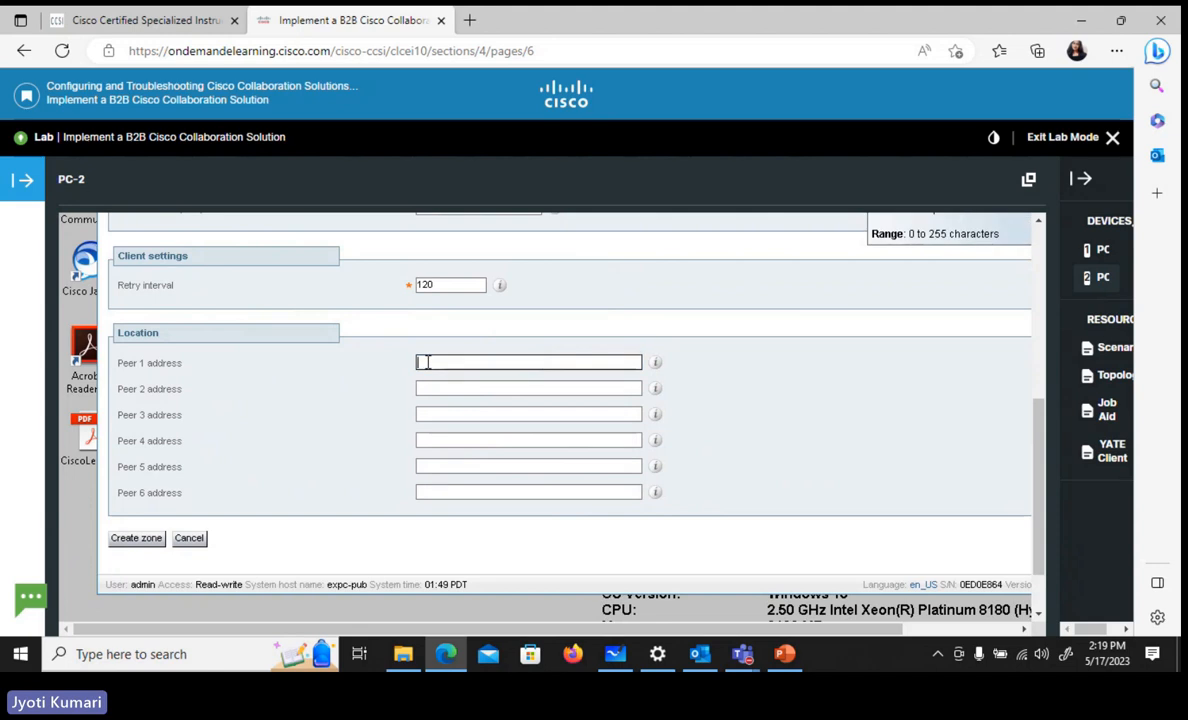
type("10.1.25.21")
Create the B2B-client zone and save its login in the browser
left_click(135, 539)
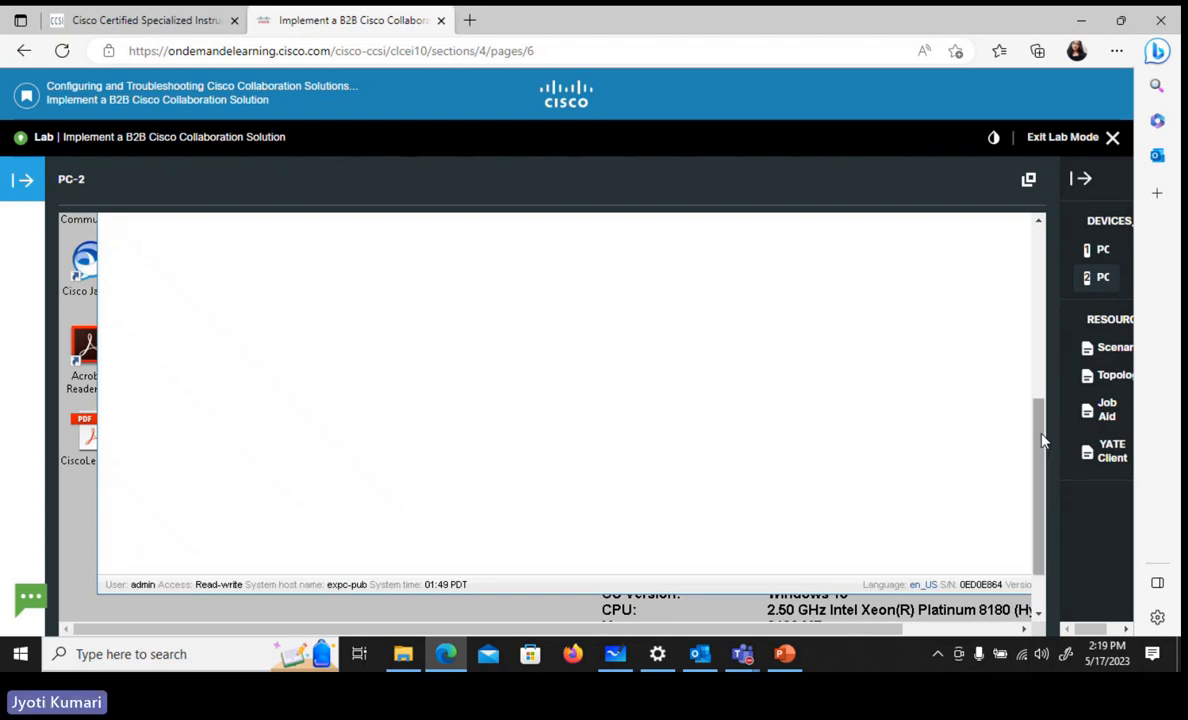
left_click_drag(1040, 436, 1026, 296)
left_click(398, 355)
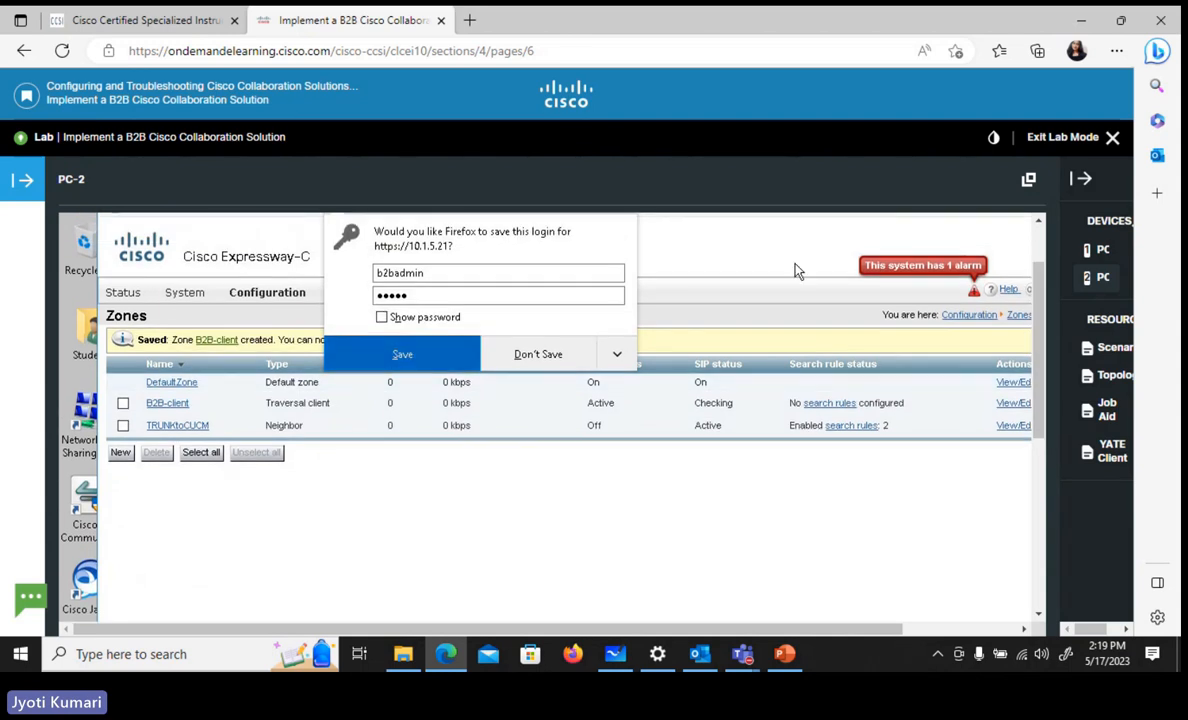
Switch to the Expressway-E page at 10.1.25.21 and reload its Zones list to check the B2B-Server status
left_click_drag(1040, 316, 1040, 293)
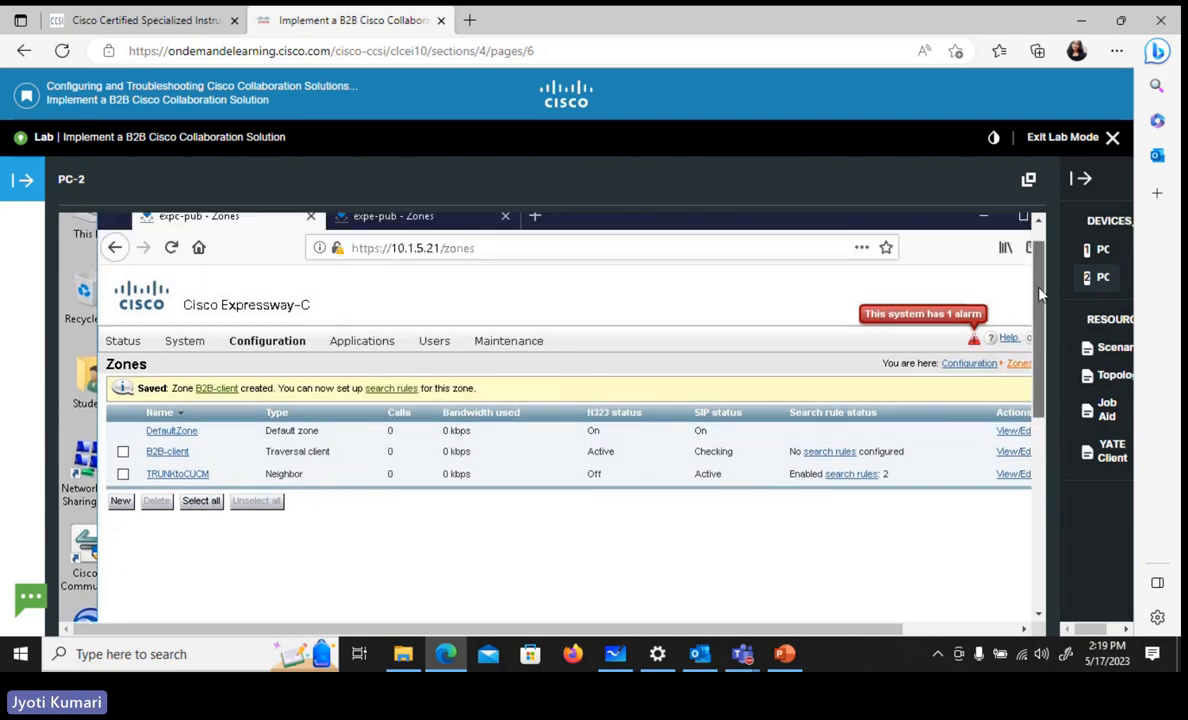
left_click(410, 250)
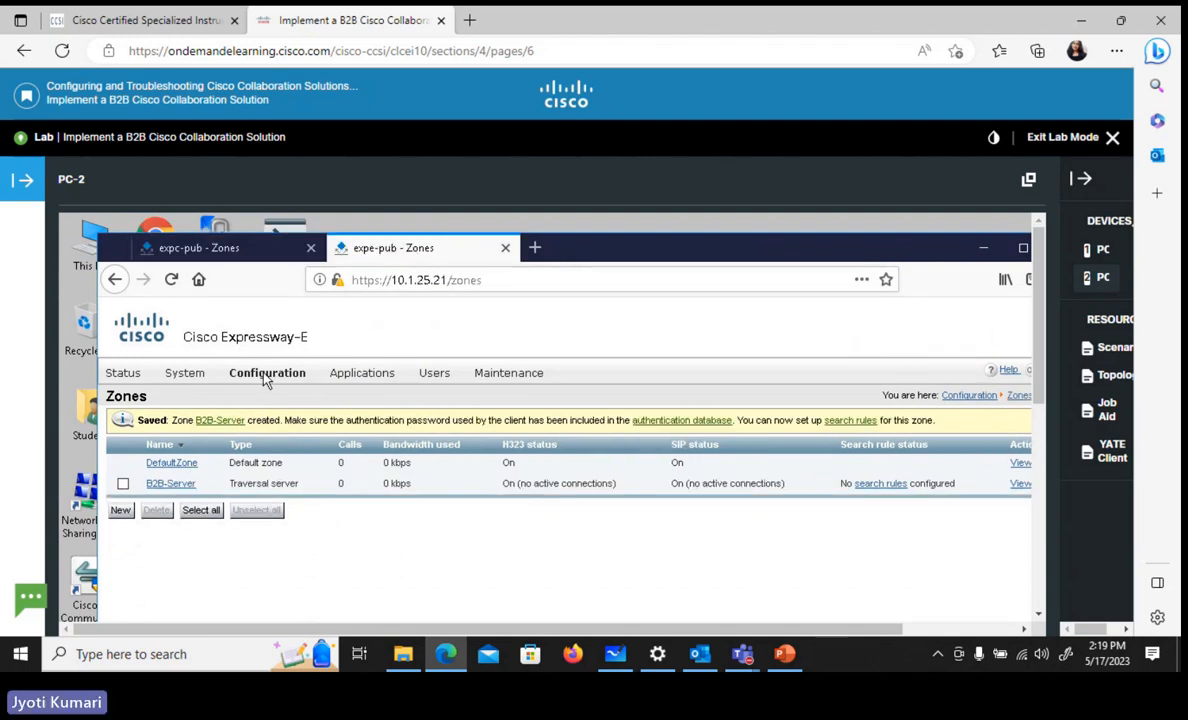
mouse_move(265, 374)
mouse_move(283, 515)
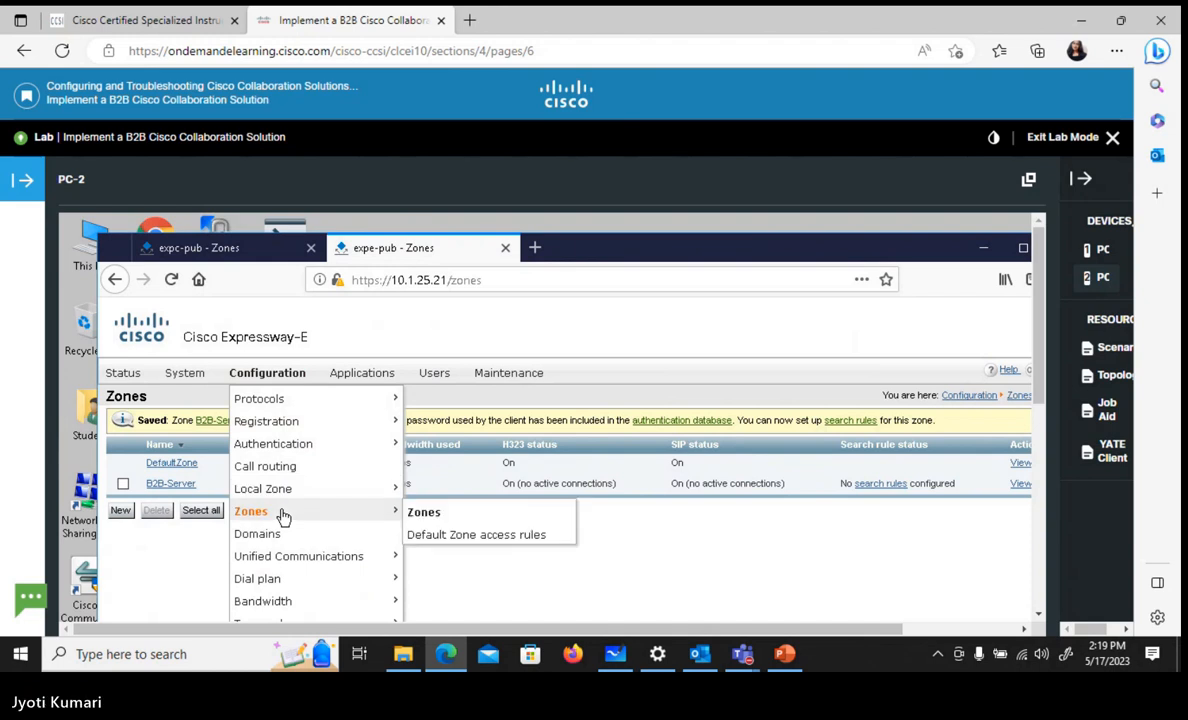
left_click(436, 515)
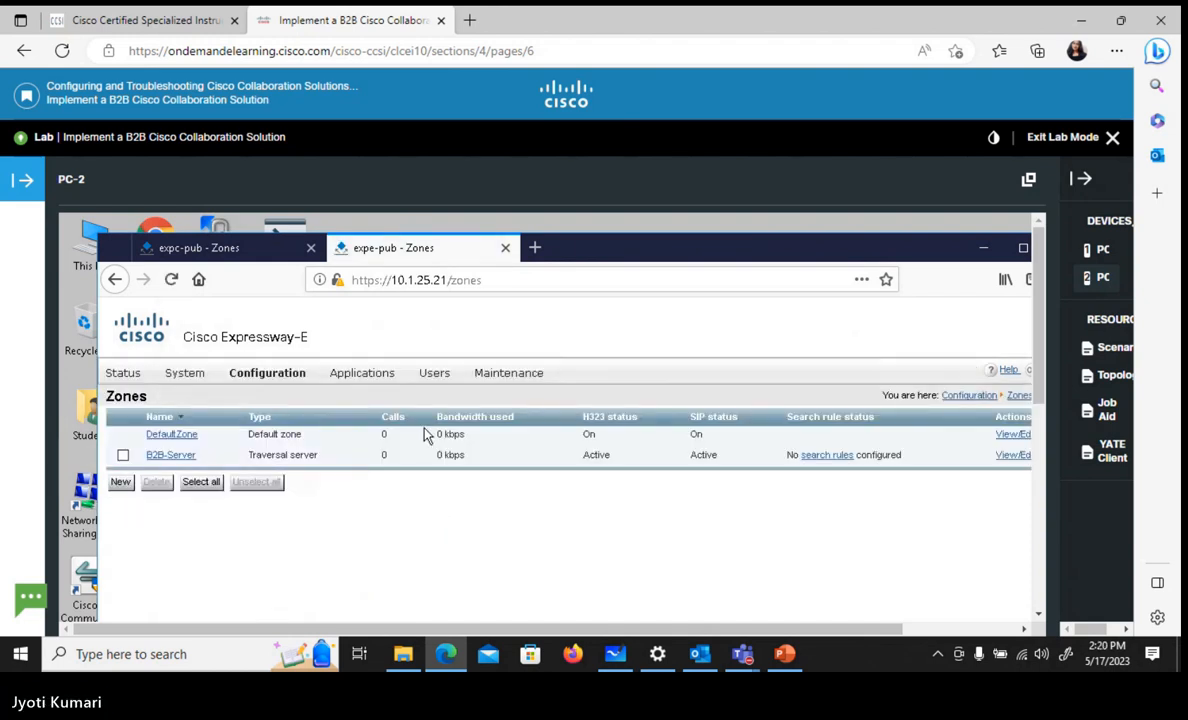
Start a new zone on the Expressway-E, name it B2B-DNS and choose DNS as its type
left_click(119, 483)
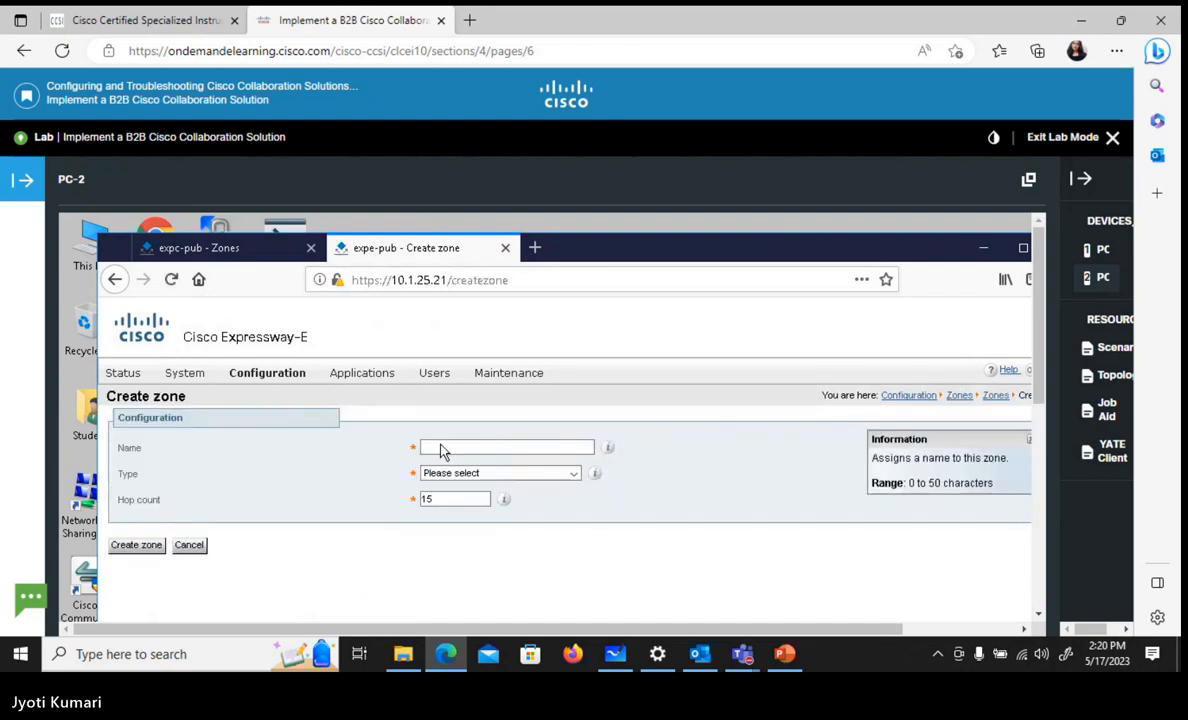
left_click(442, 449)
type("B")
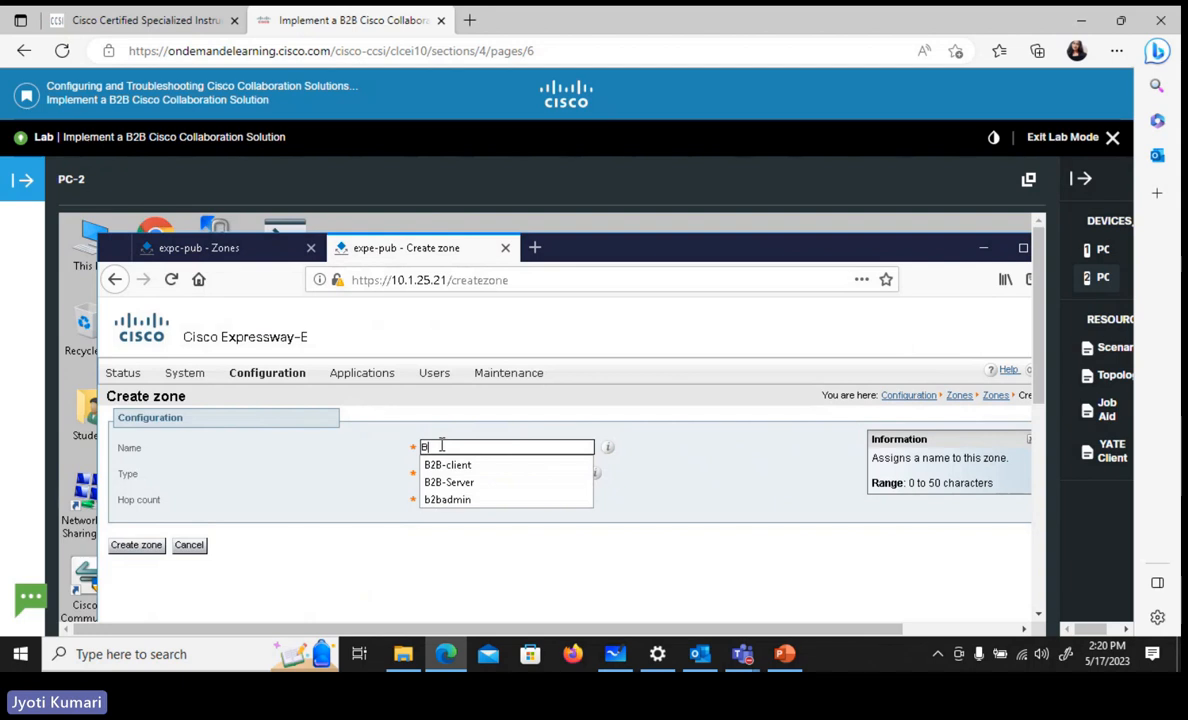
type("2B")
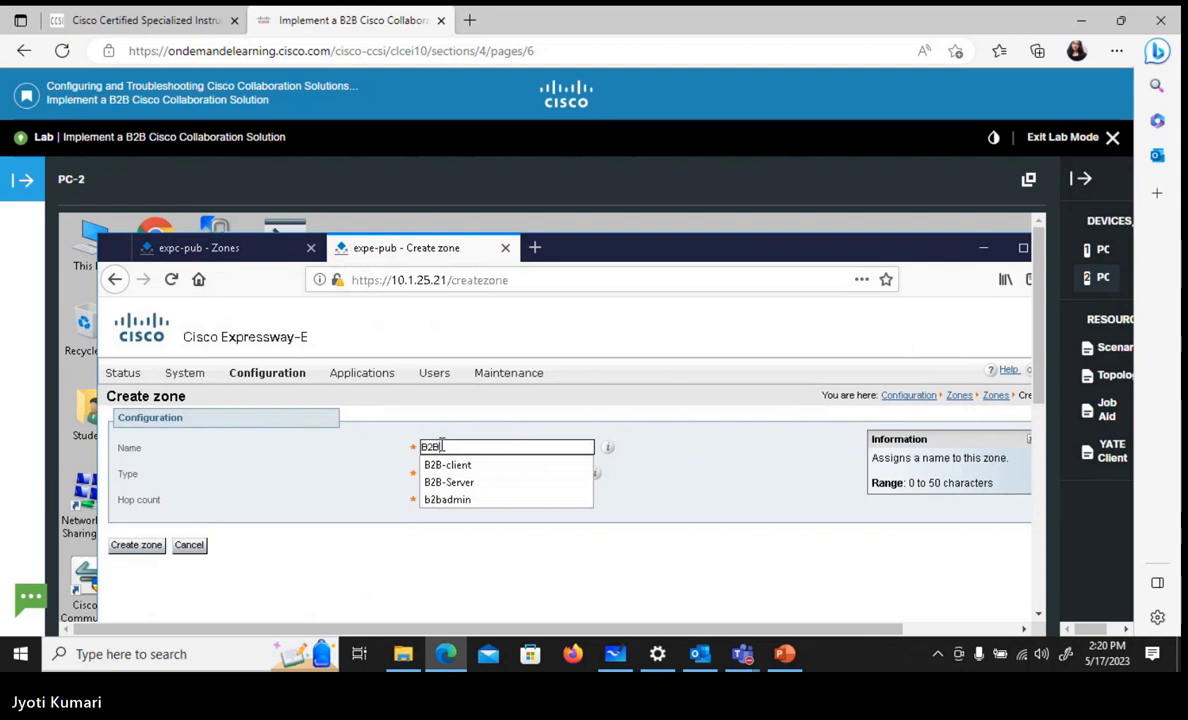
type("-DNS")
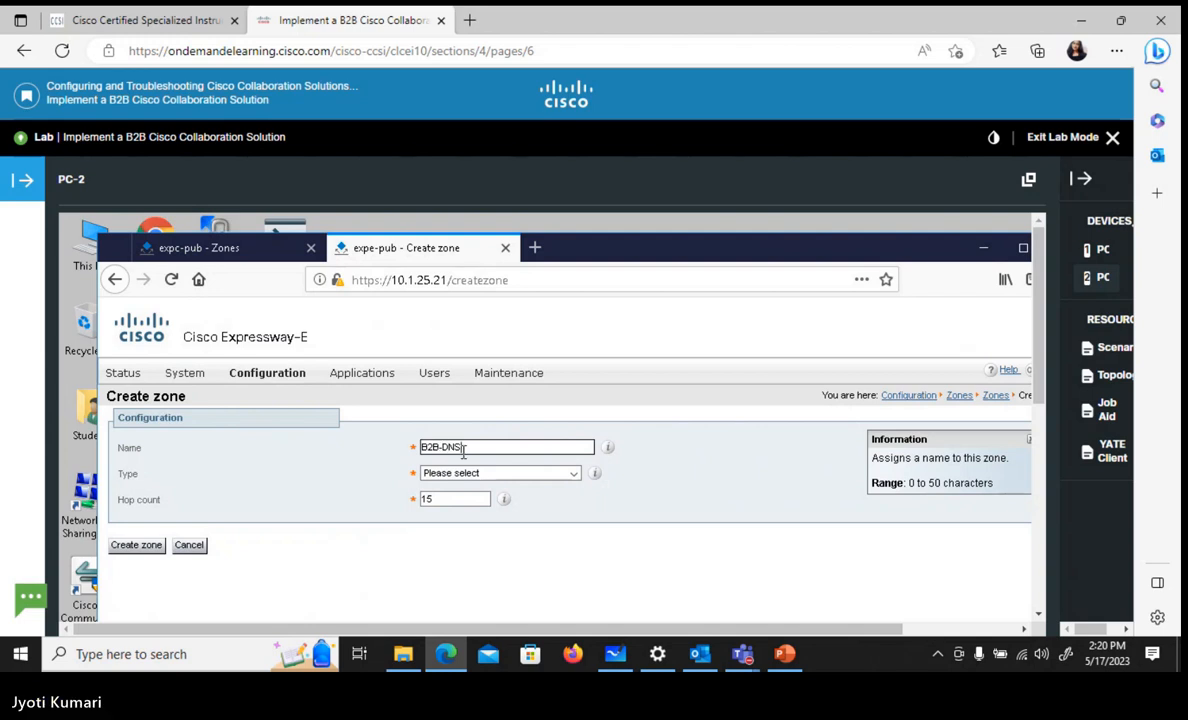
left_click(533, 474)
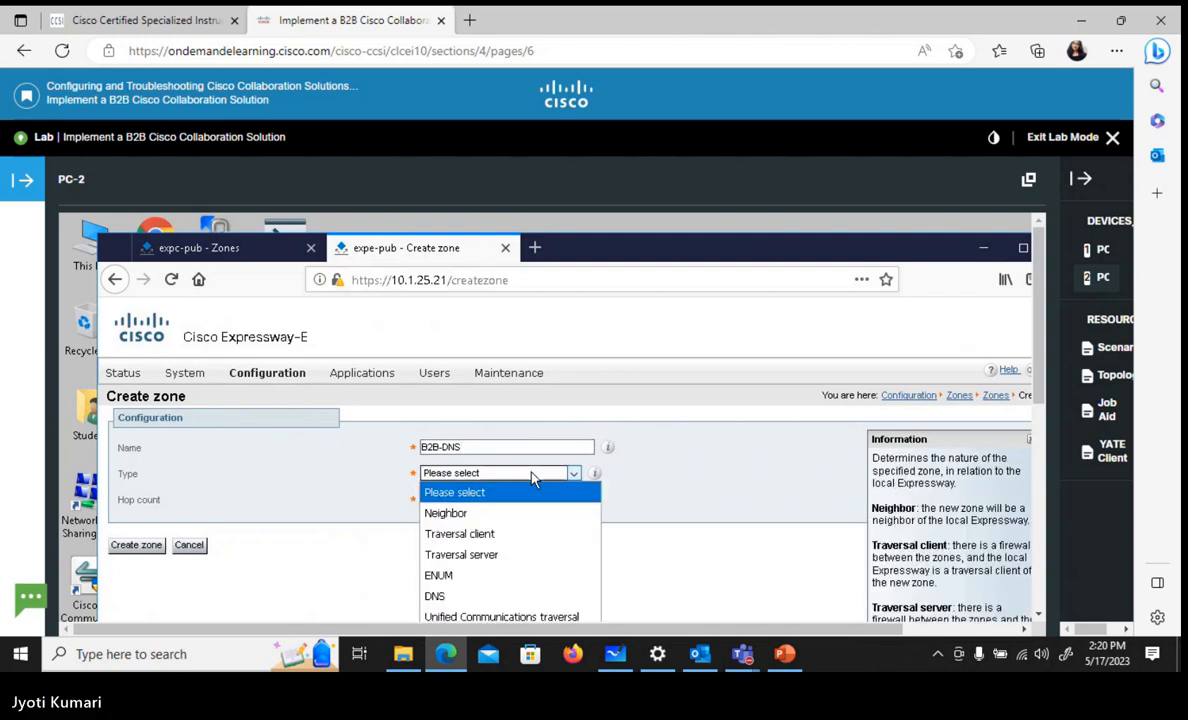
left_click(484, 604)
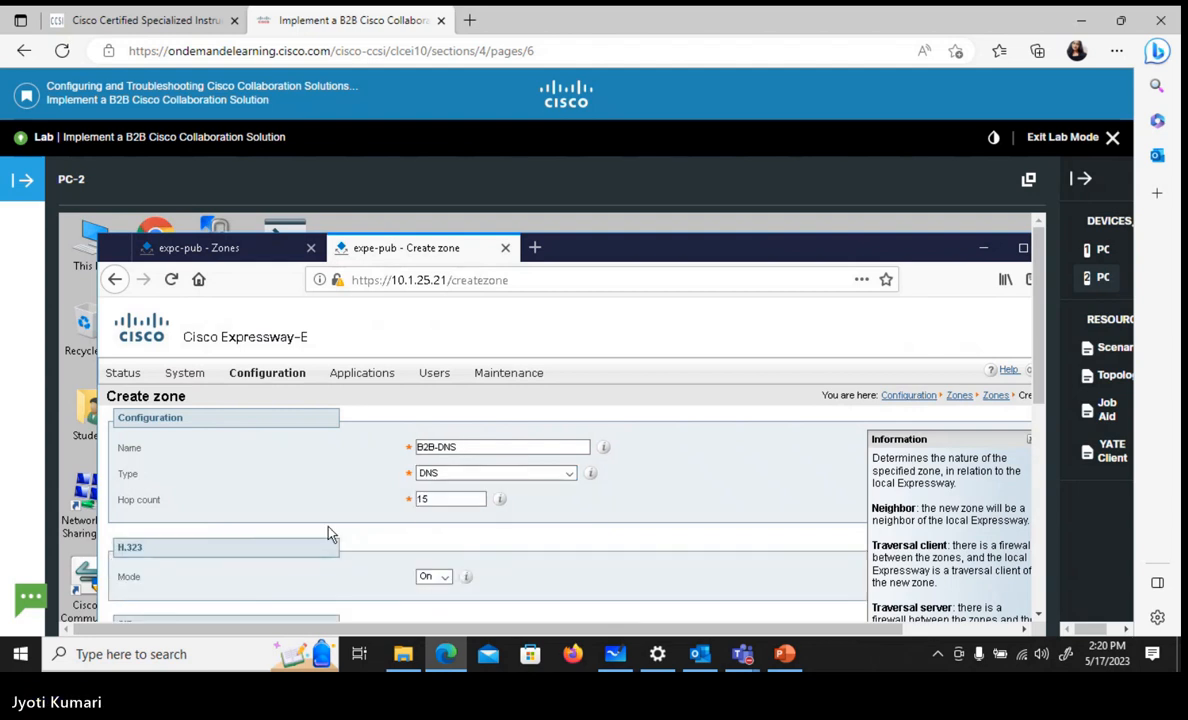
Set the B2B-DNS zone's SIP fallback transport protocol to TCP
scroll(331, 534, "down", 3)
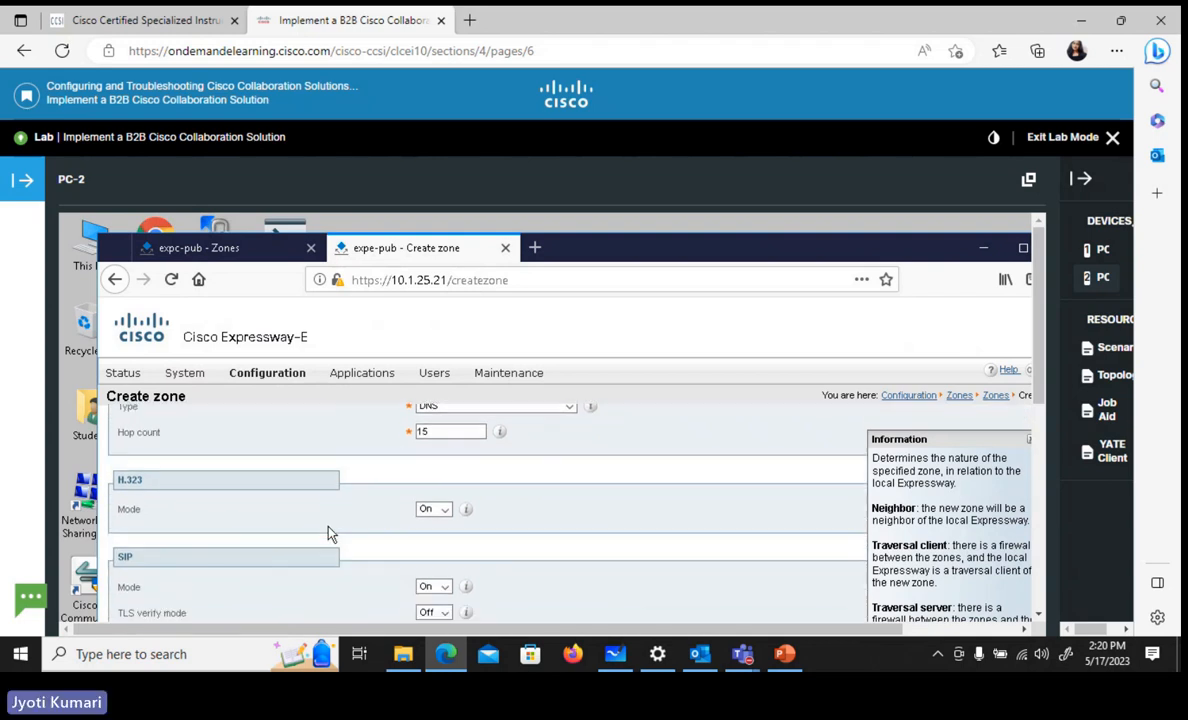
scroll(331, 534, "down", 3)
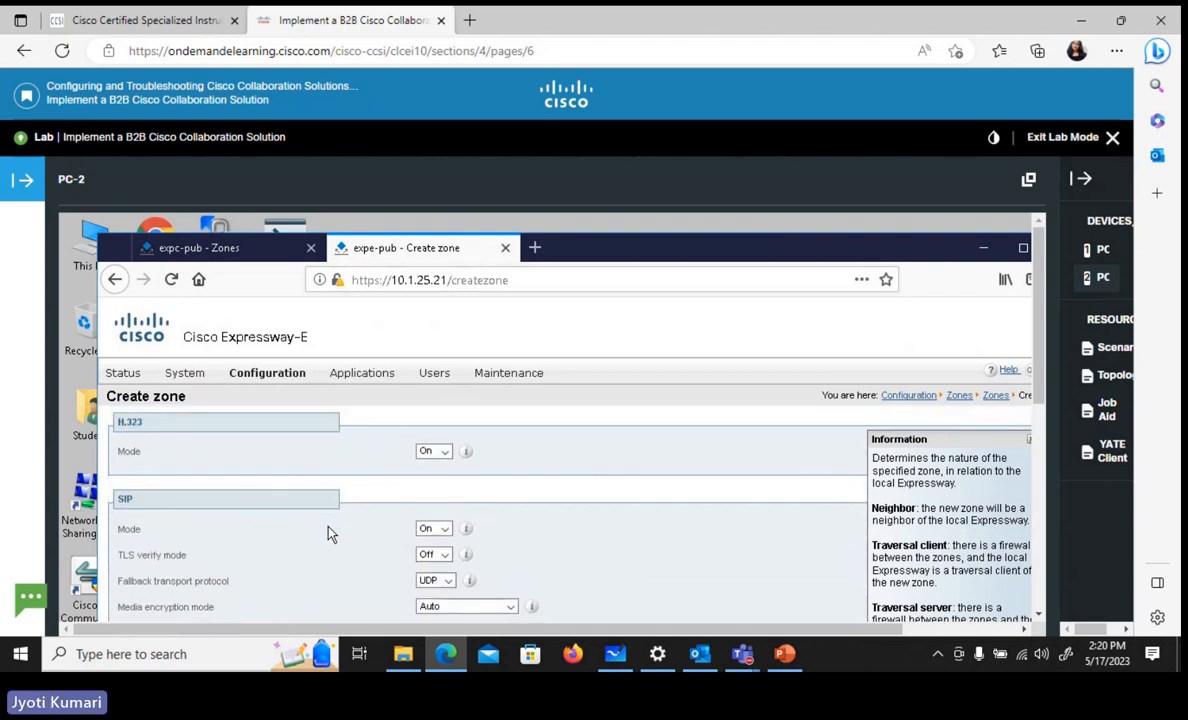
left_click(447, 583)
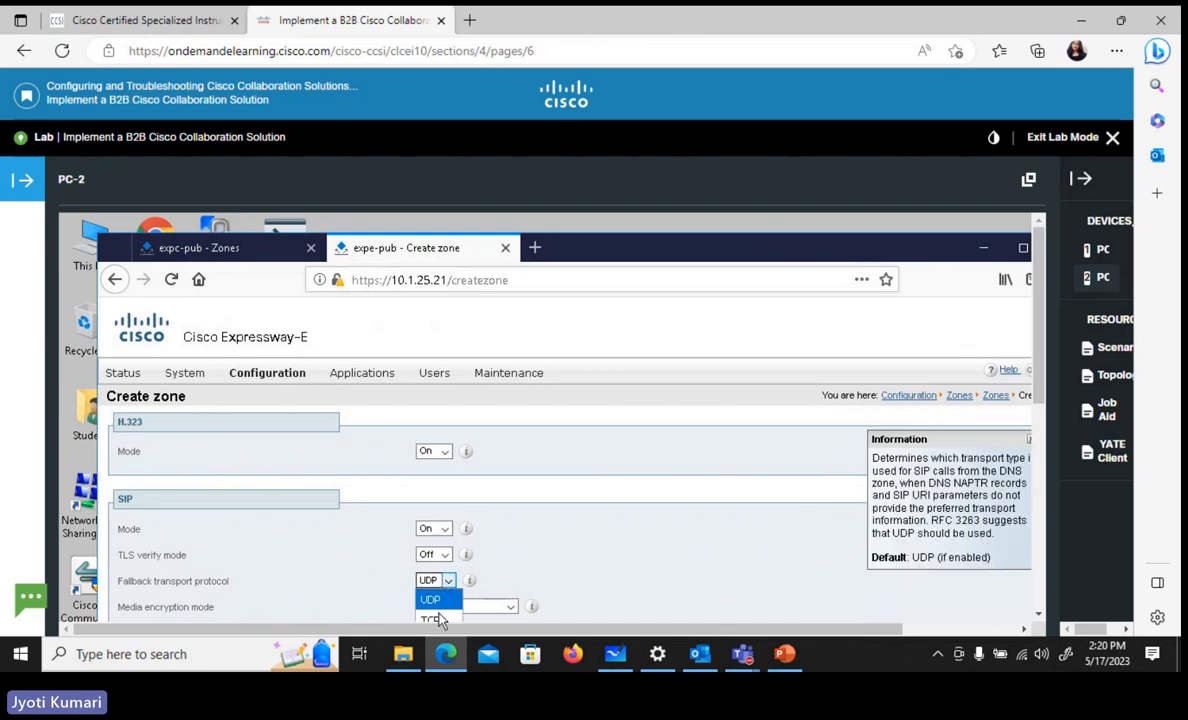
left_click(440, 620)
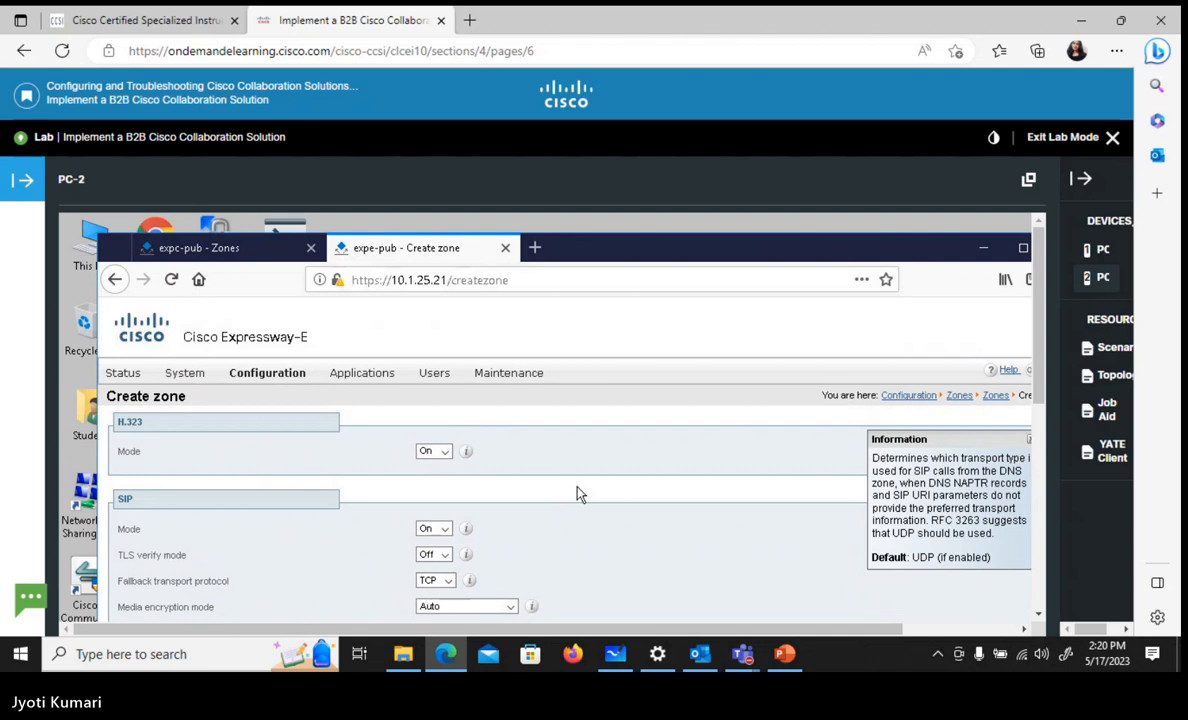
Review the remaining SIP and advanced settings, keep the Default zone profile, and create the B2B-DNS zone
left_click_drag(1038, 380, 1085, 477)
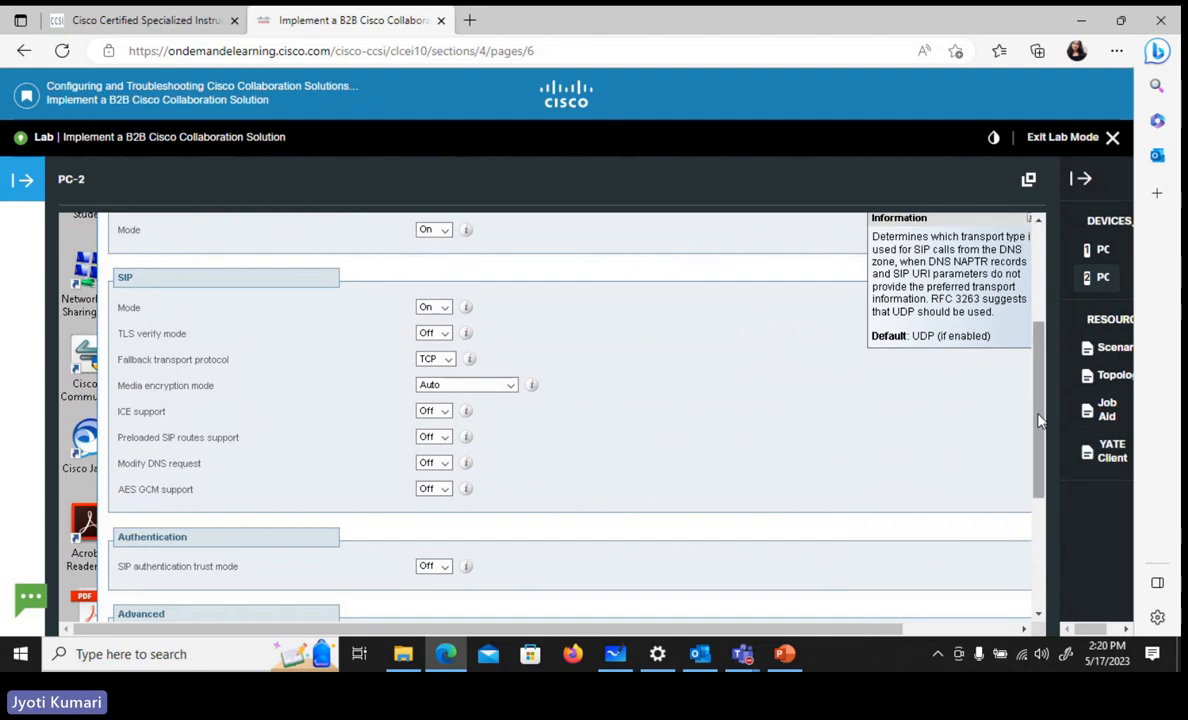
left_click_drag(1040, 420, 1046, 525)
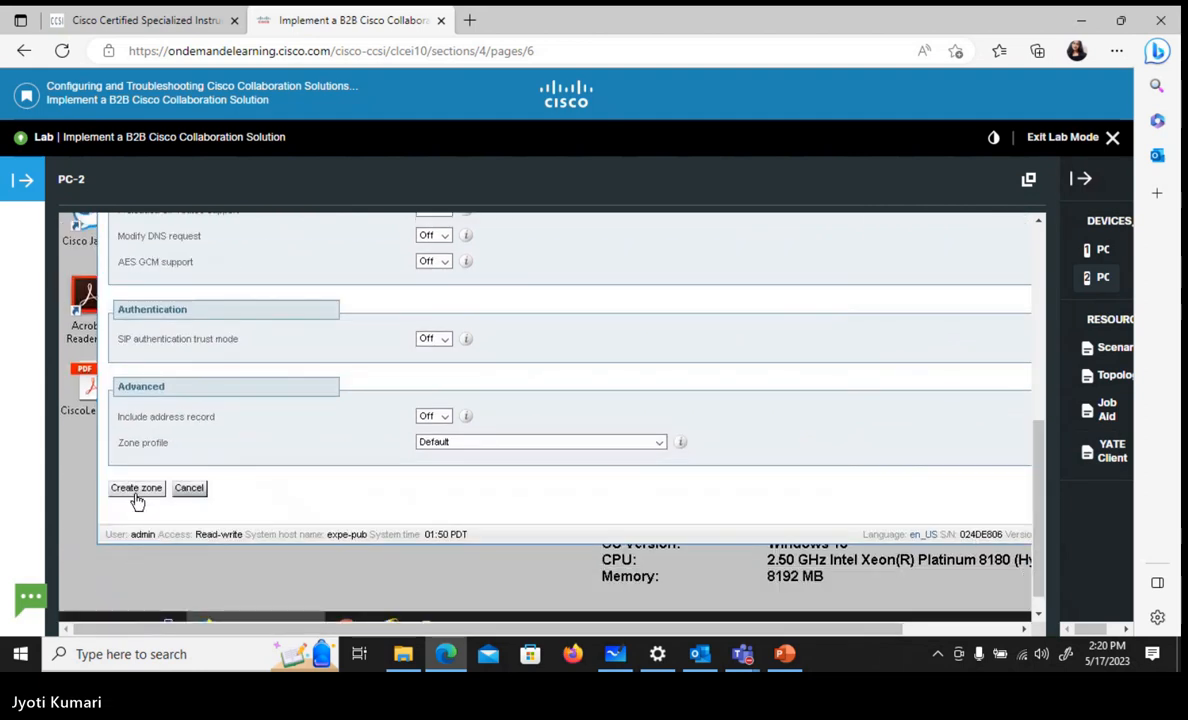
left_click(516, 451)
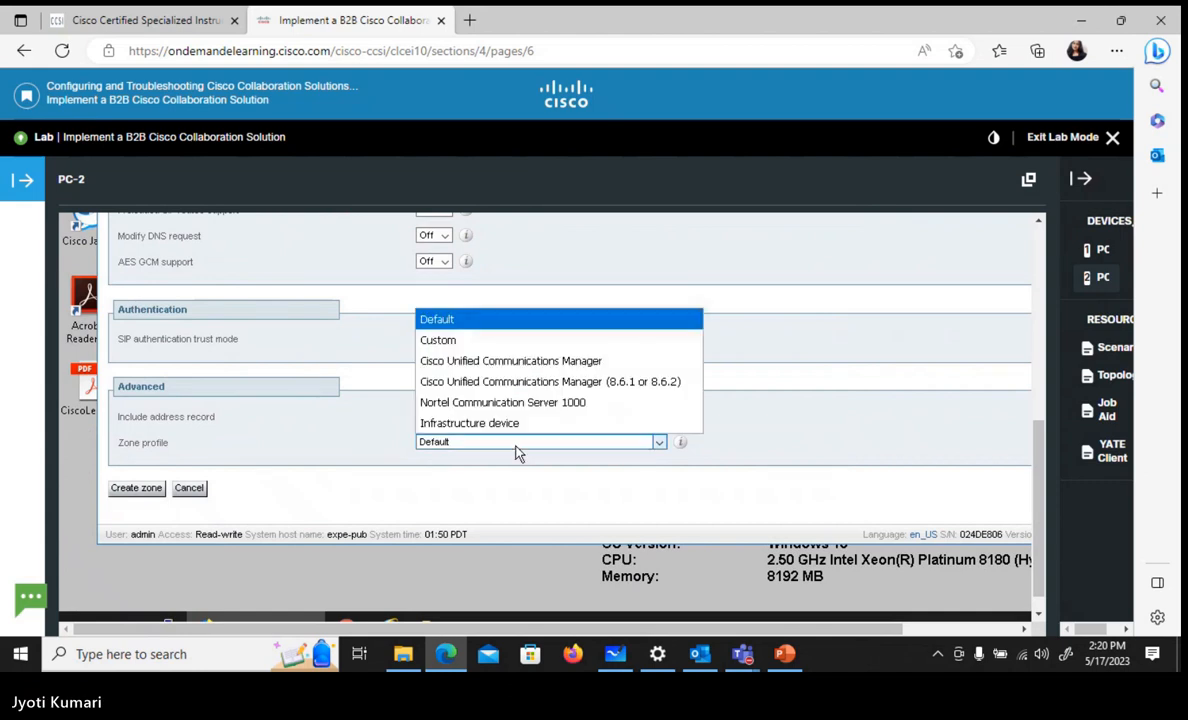
left_click(518, 453)
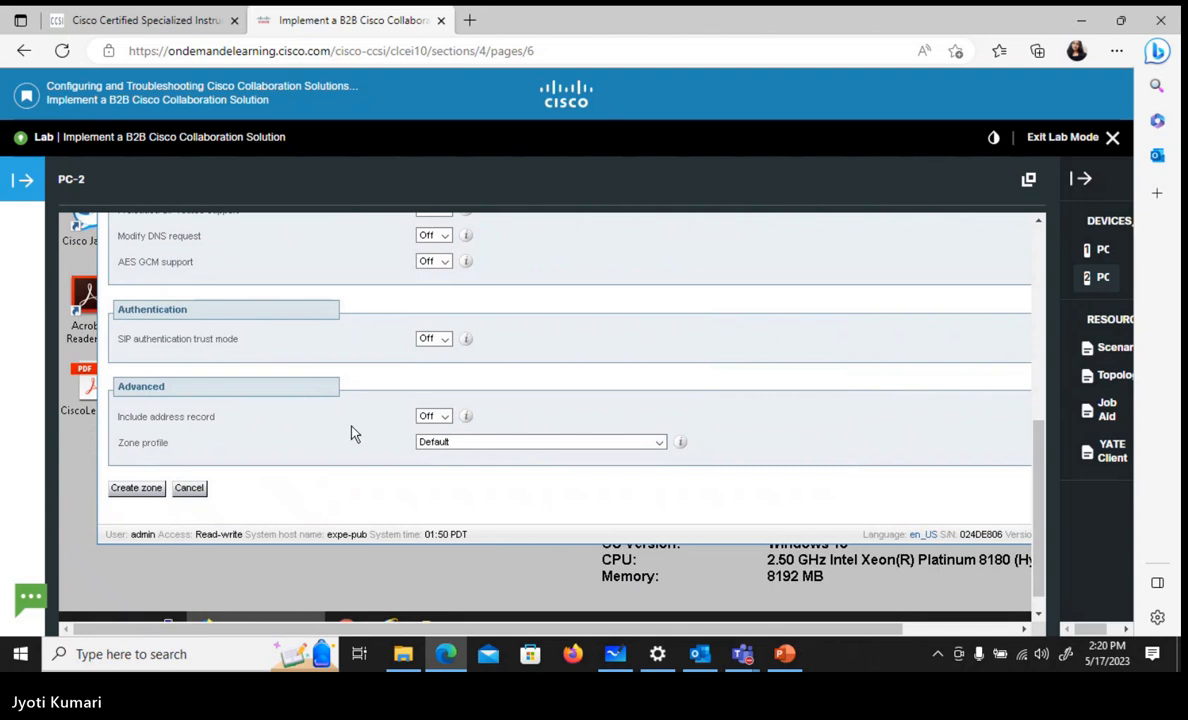
scroll(684, 311, "up", 3)
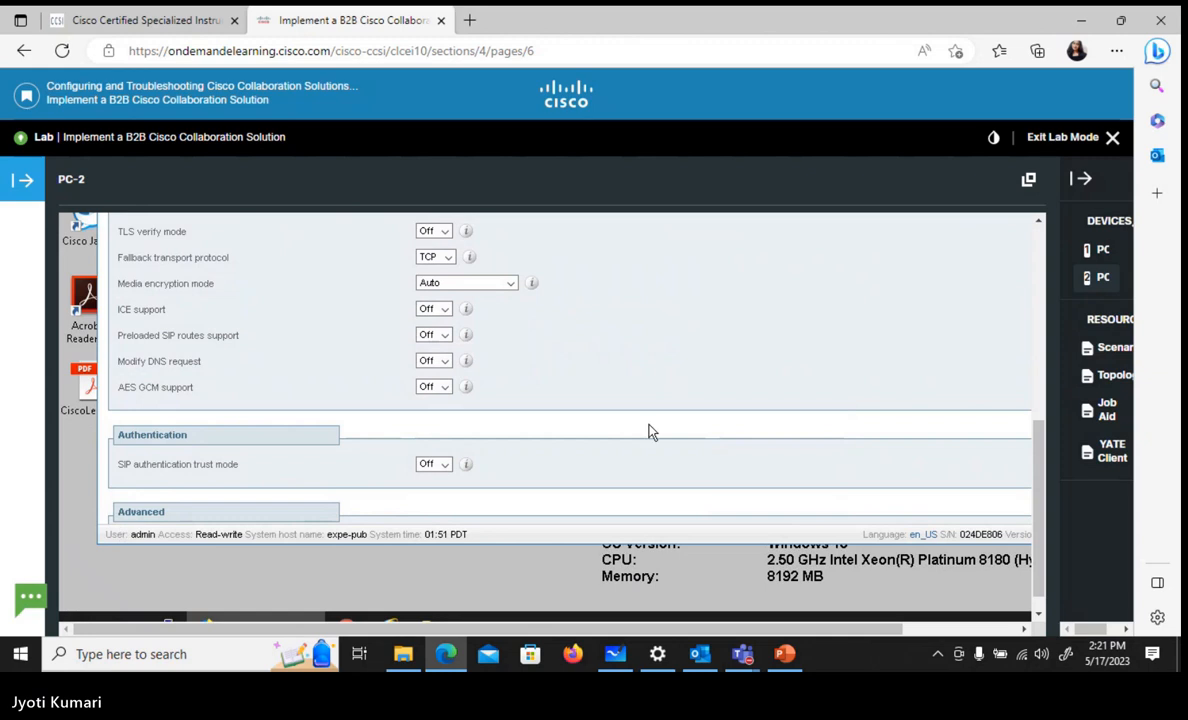
scroll(650, 430, "down", 3)
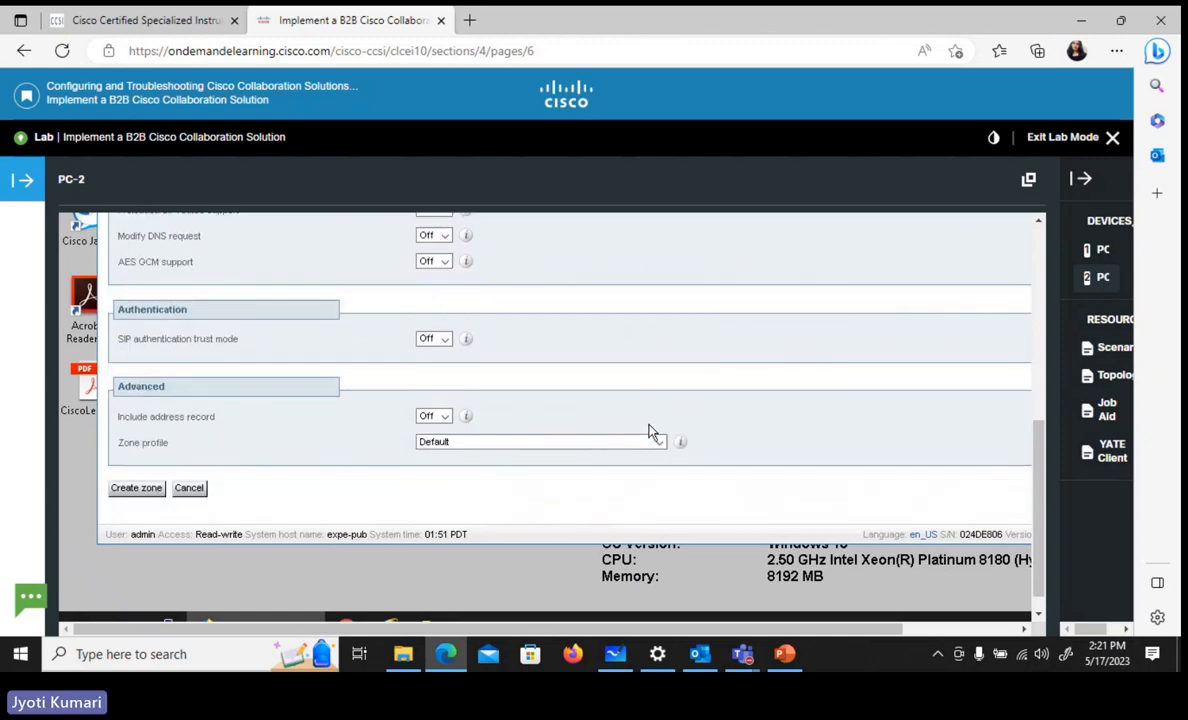
left_click(131, 494)
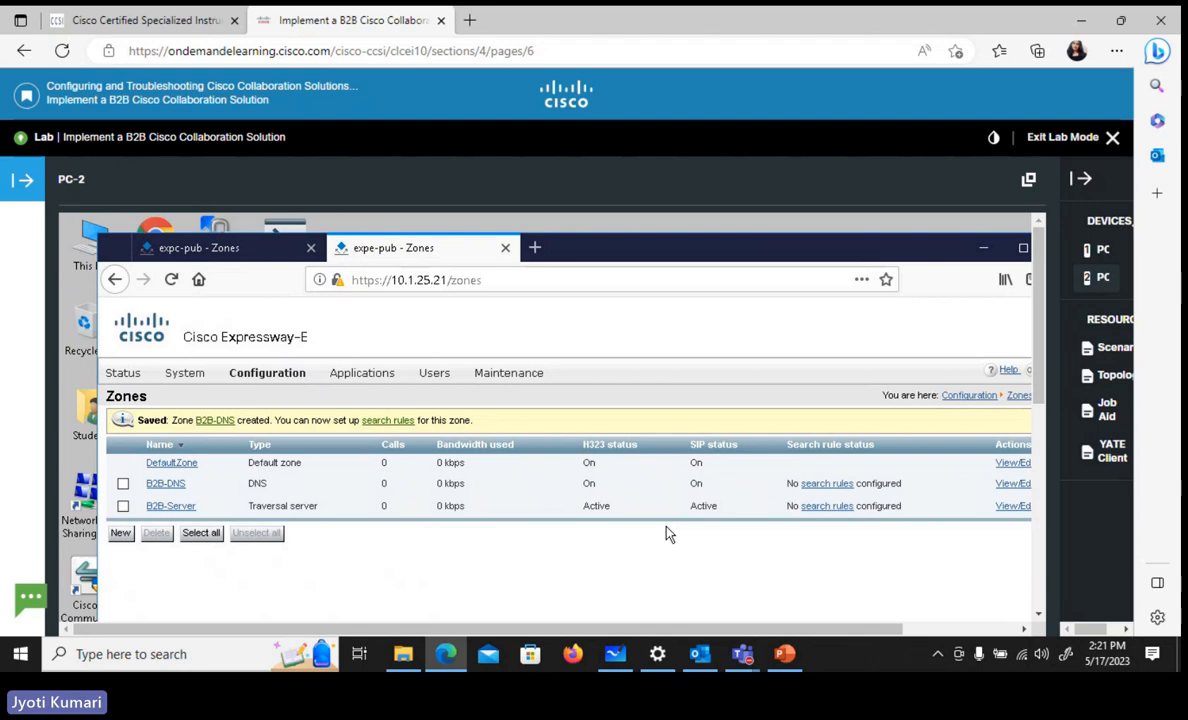
Open 10.1.5.5 in a new browser tab and go to Cisco Unified Communications Manager
left_click(535, 249)
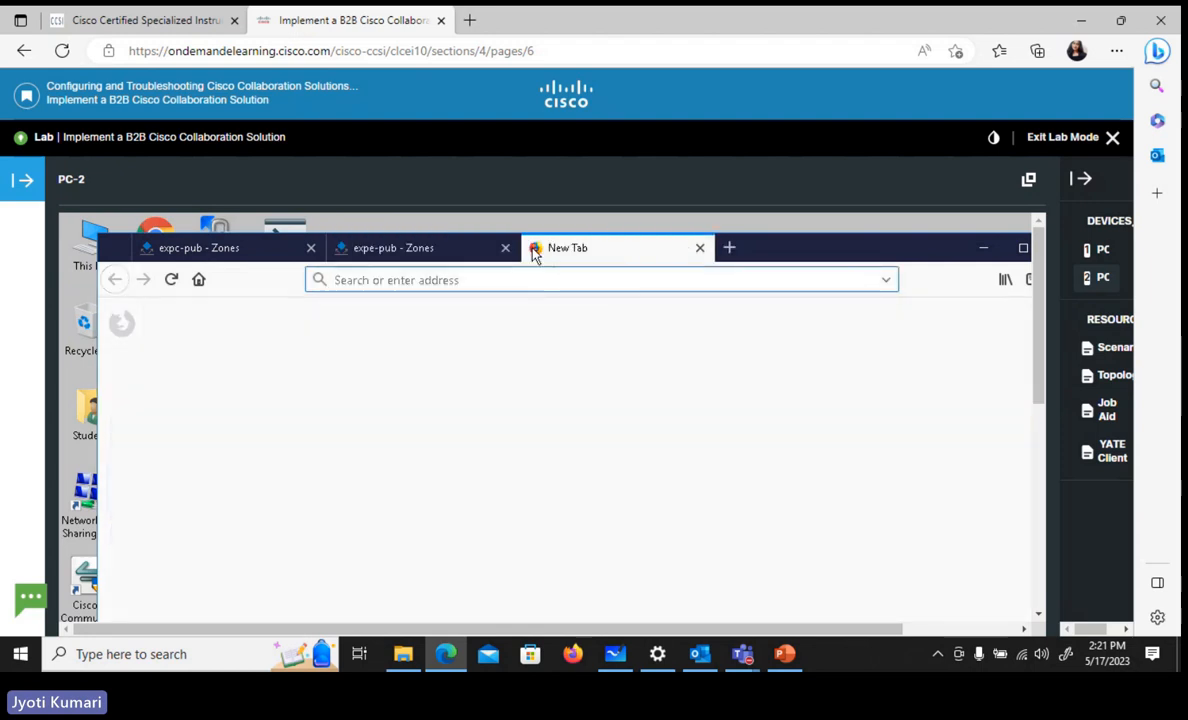
type("10.1")
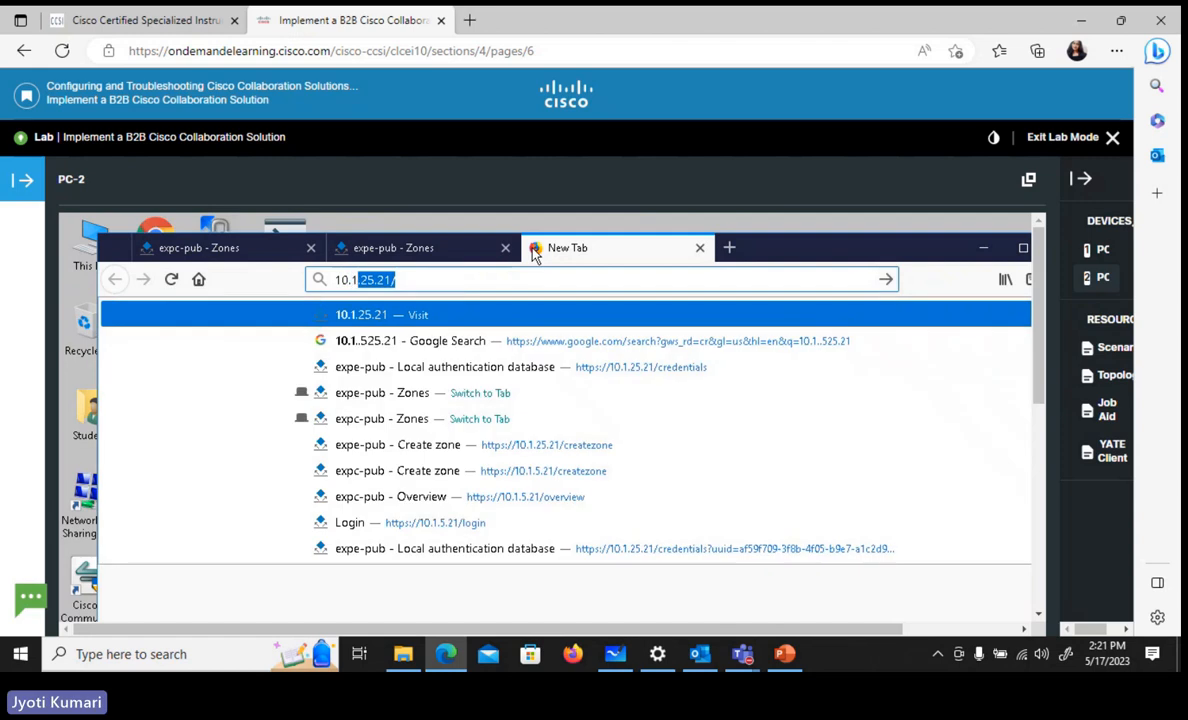
type(".5.5")
key("Return")
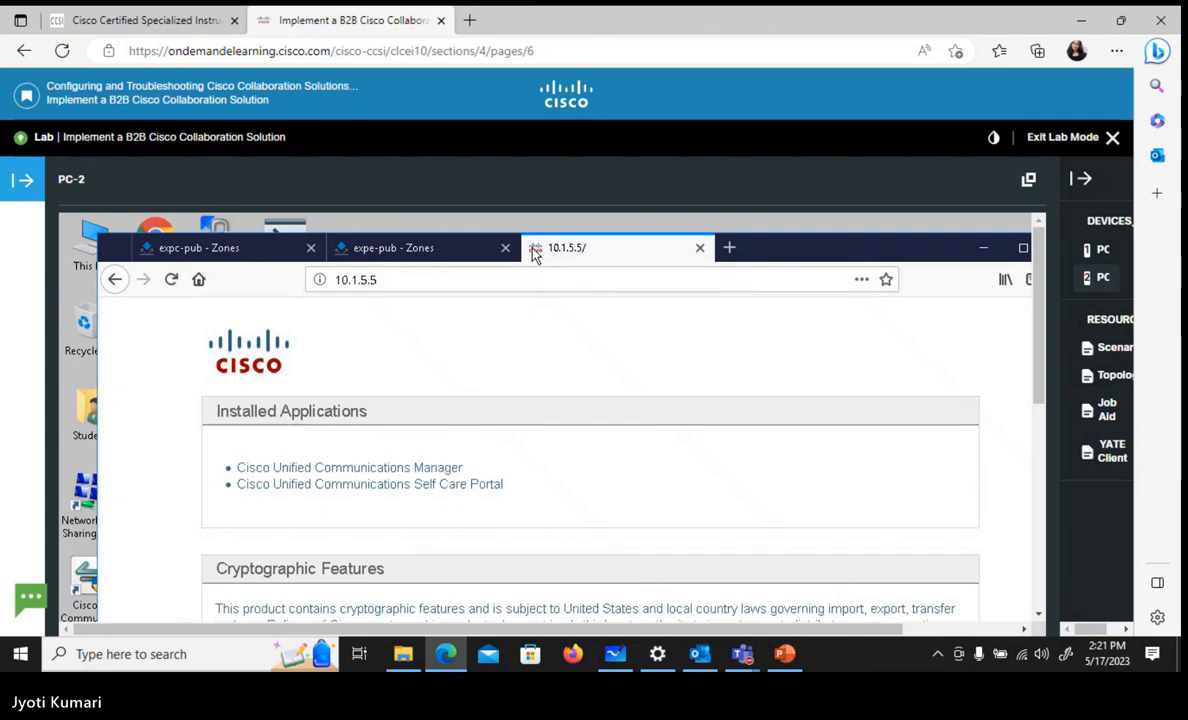
left_click(455, 470)
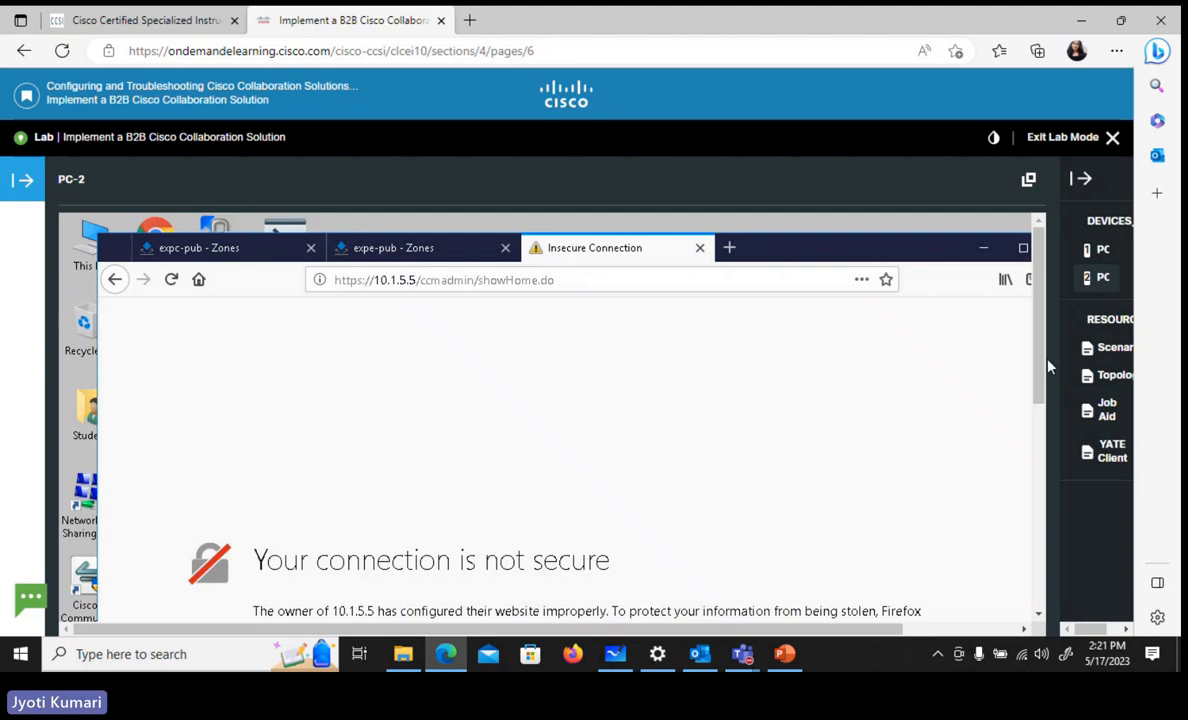
Add a permanent security exception for the 10.1.5.5 certificate
scroll(1038, 366, "down", 5)
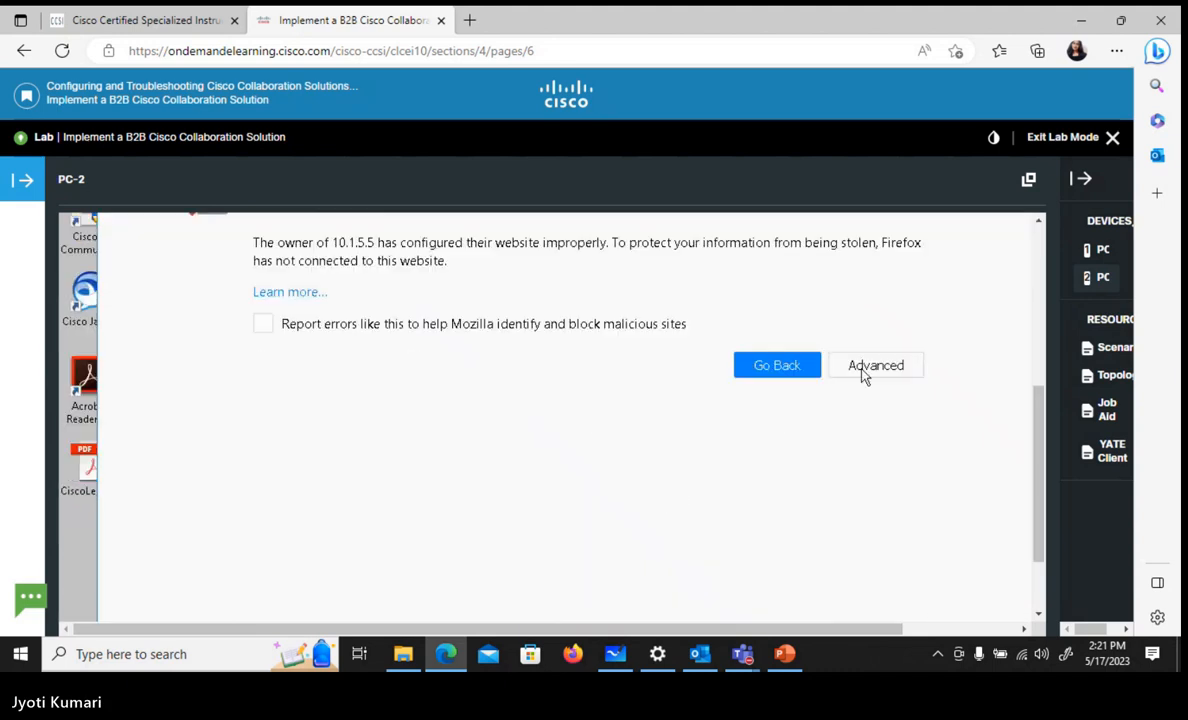
left_click(862, 368)
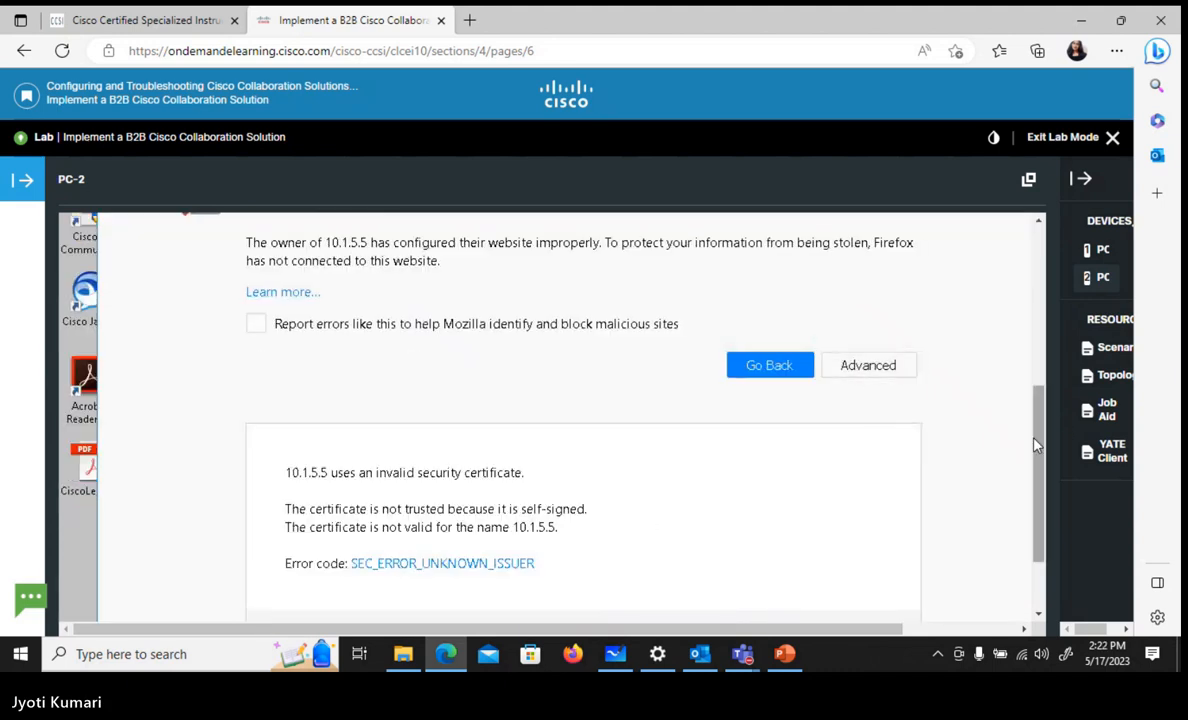
scroll(1008, 450, "down", 1)
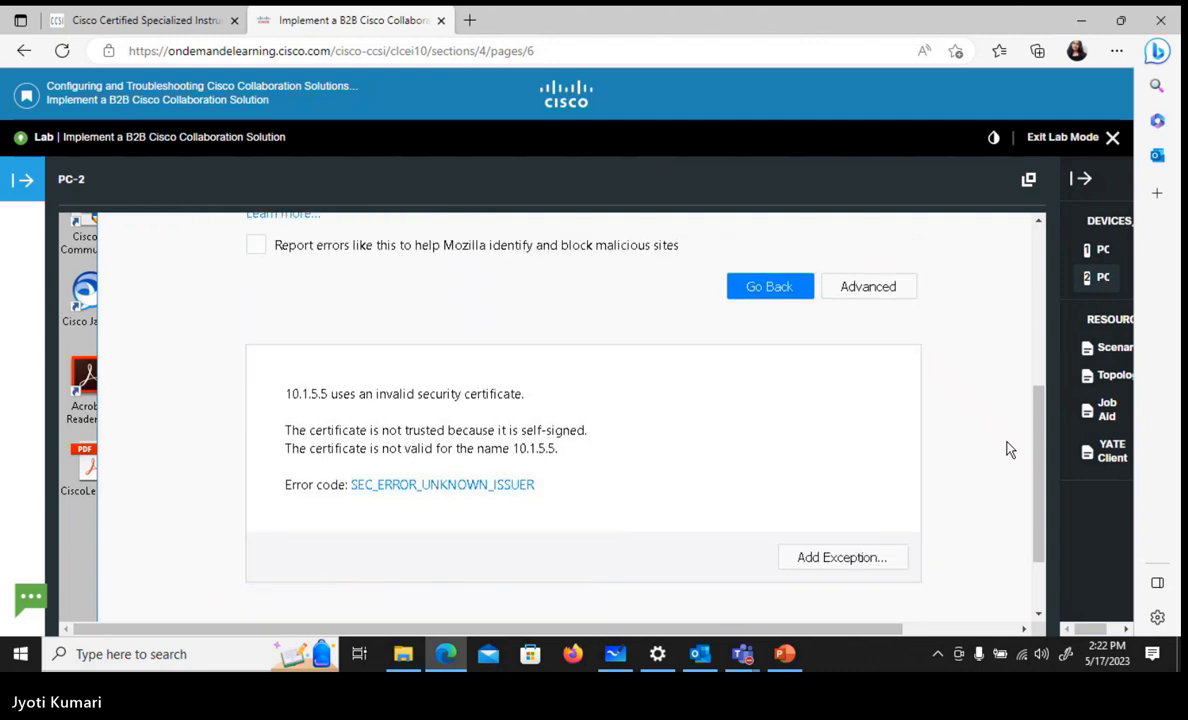
left_click(819, 565)
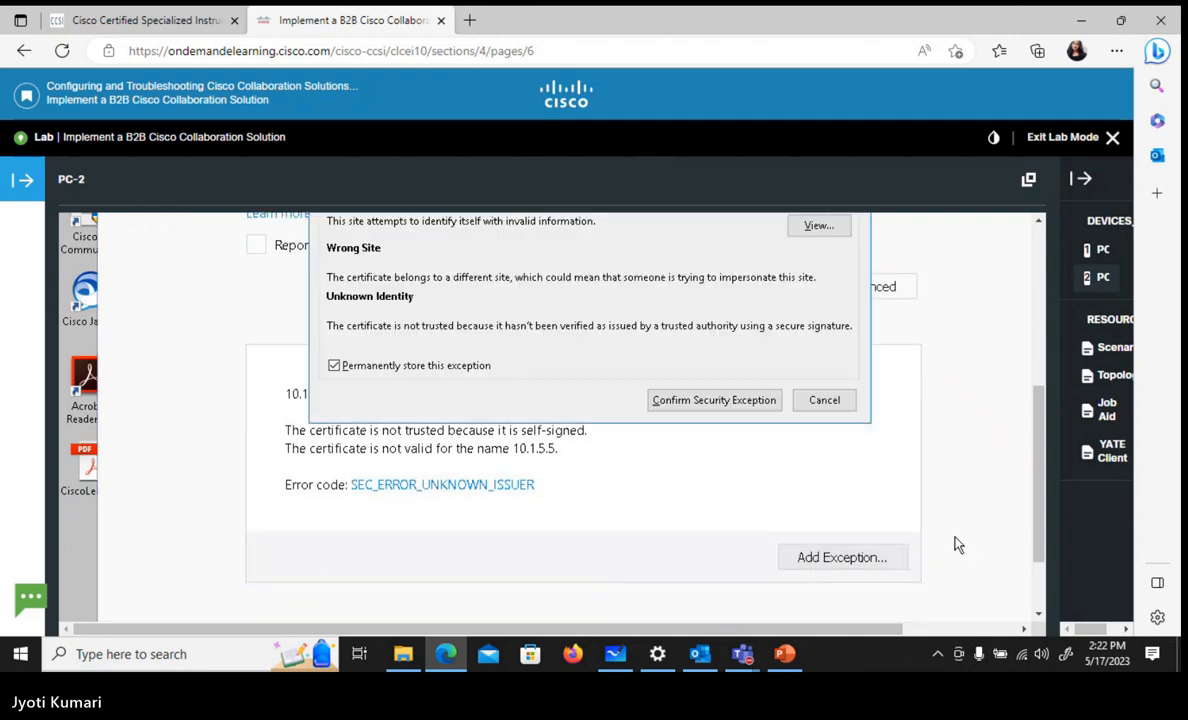
left_click(713, 400)
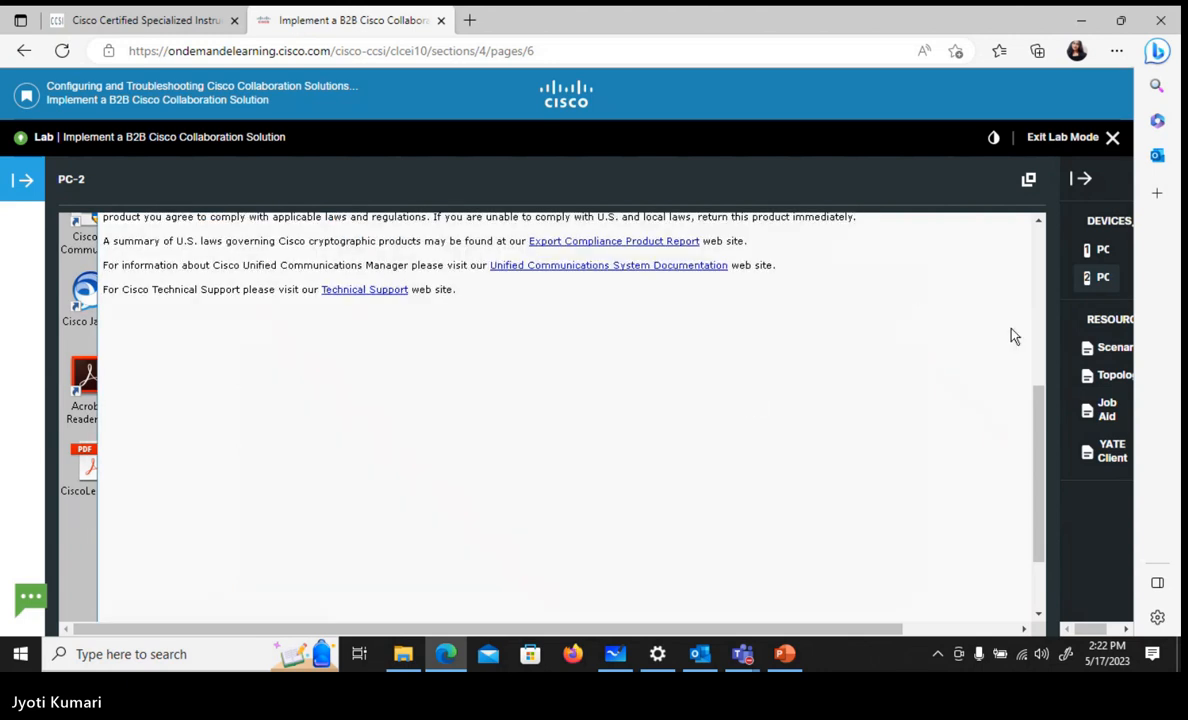
Log in to Cisco Unified CM Administration as administrator with the account password, and save the login in the browser
left_click_drag(1042, 424, 1030, 315)
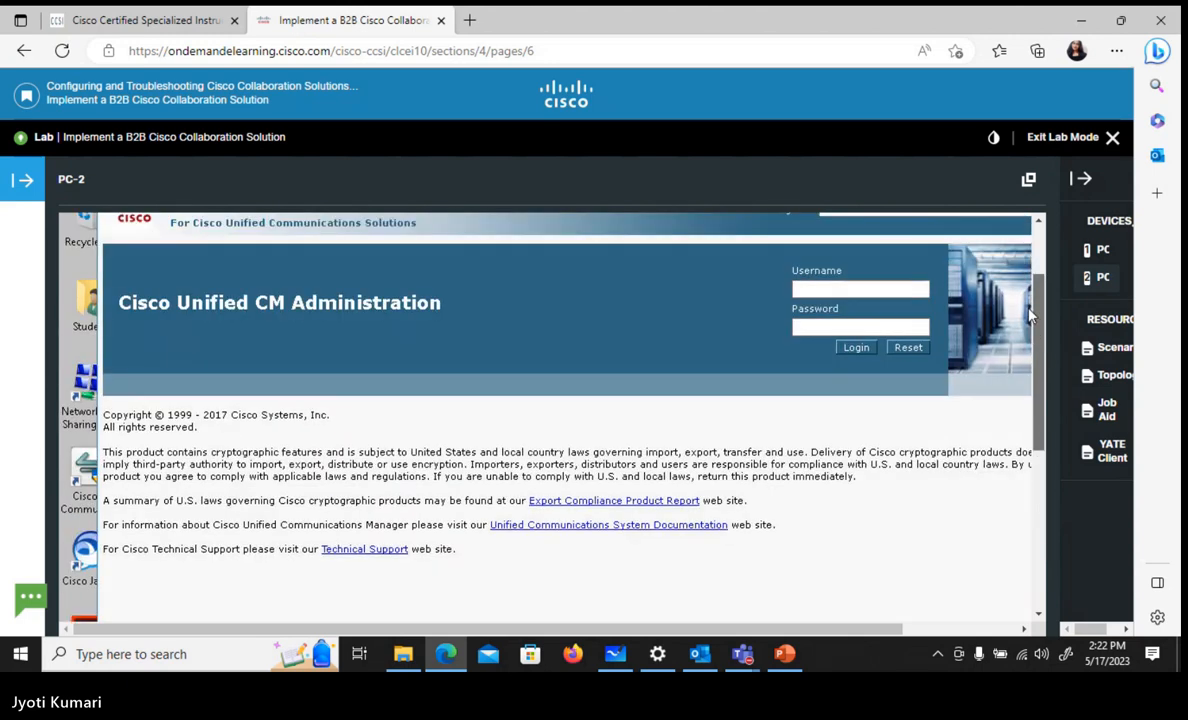
left_click(808, 288)
type("admi")
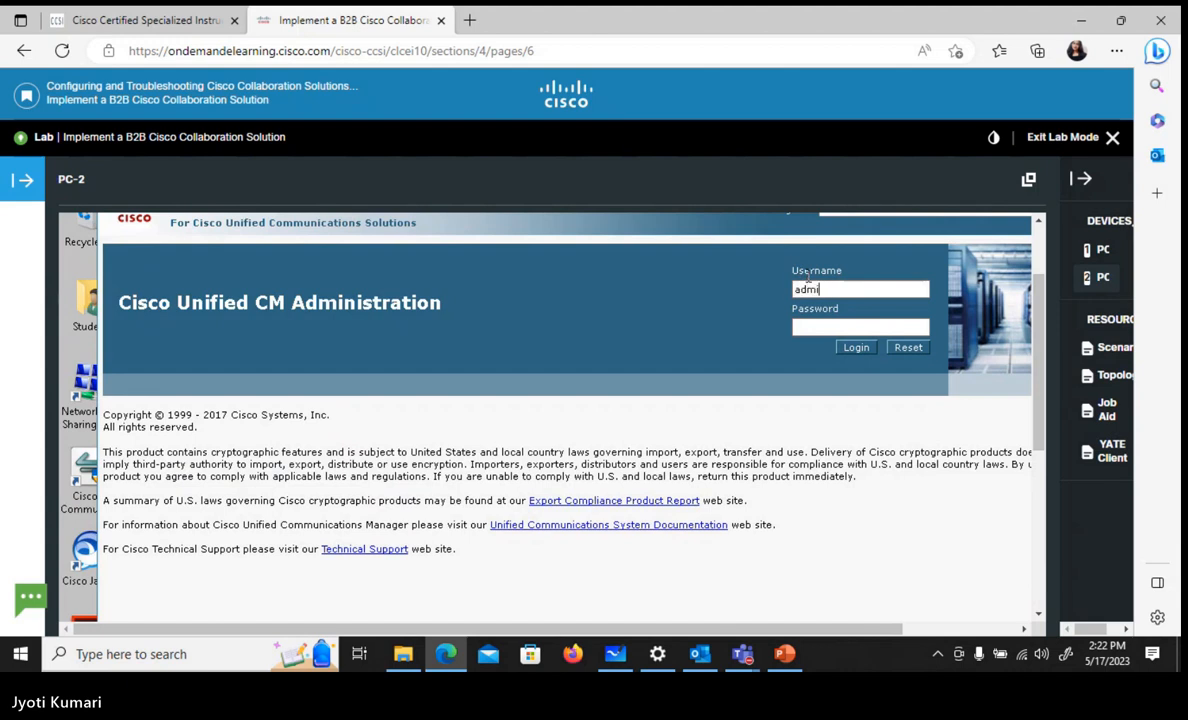
type("nistrator")
key("Tab")
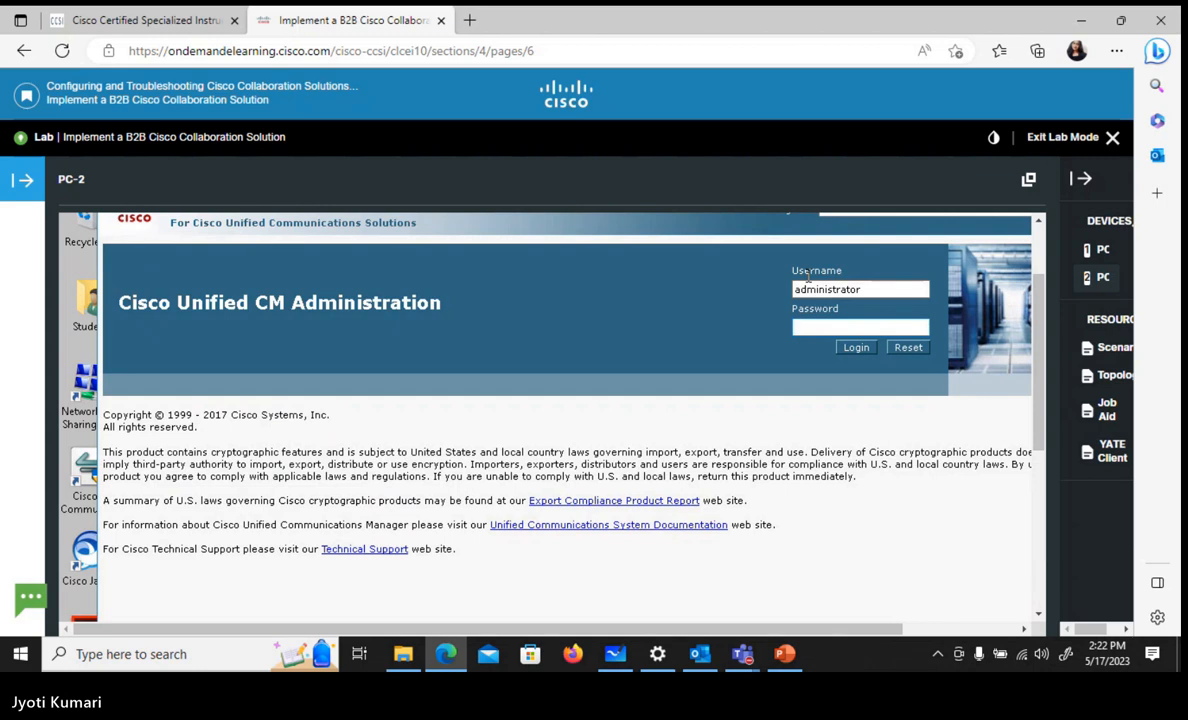
type("******")
key("Return")
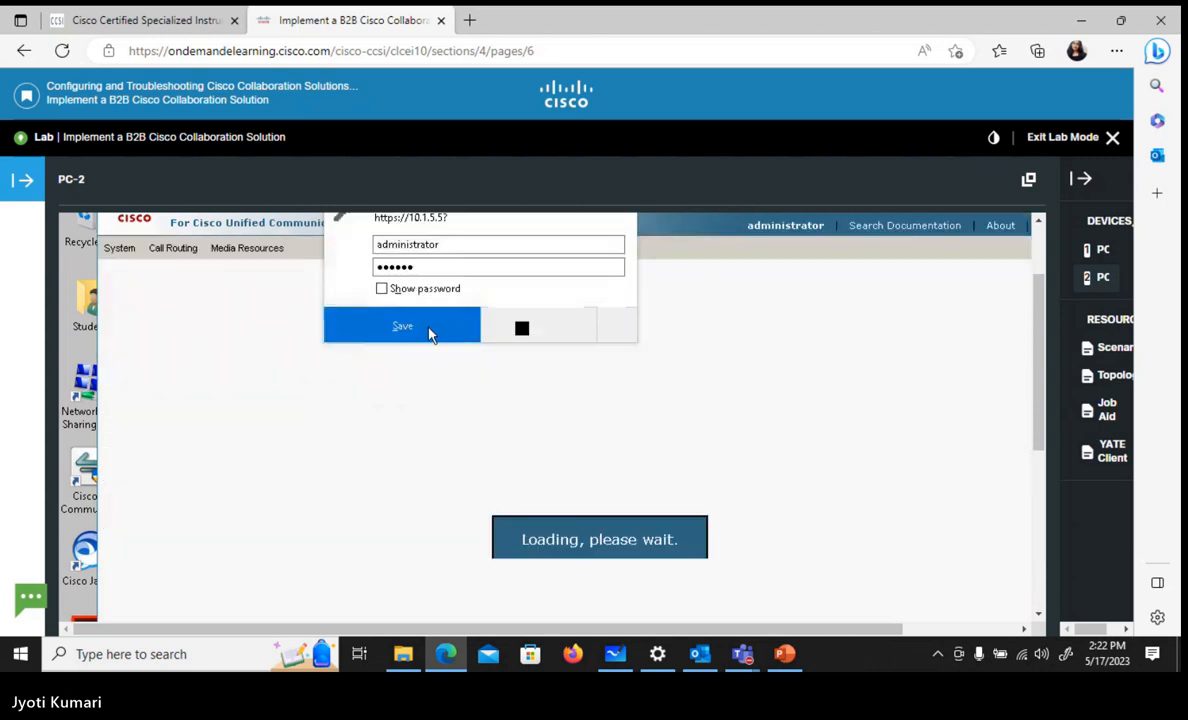
left_click(428, 334)
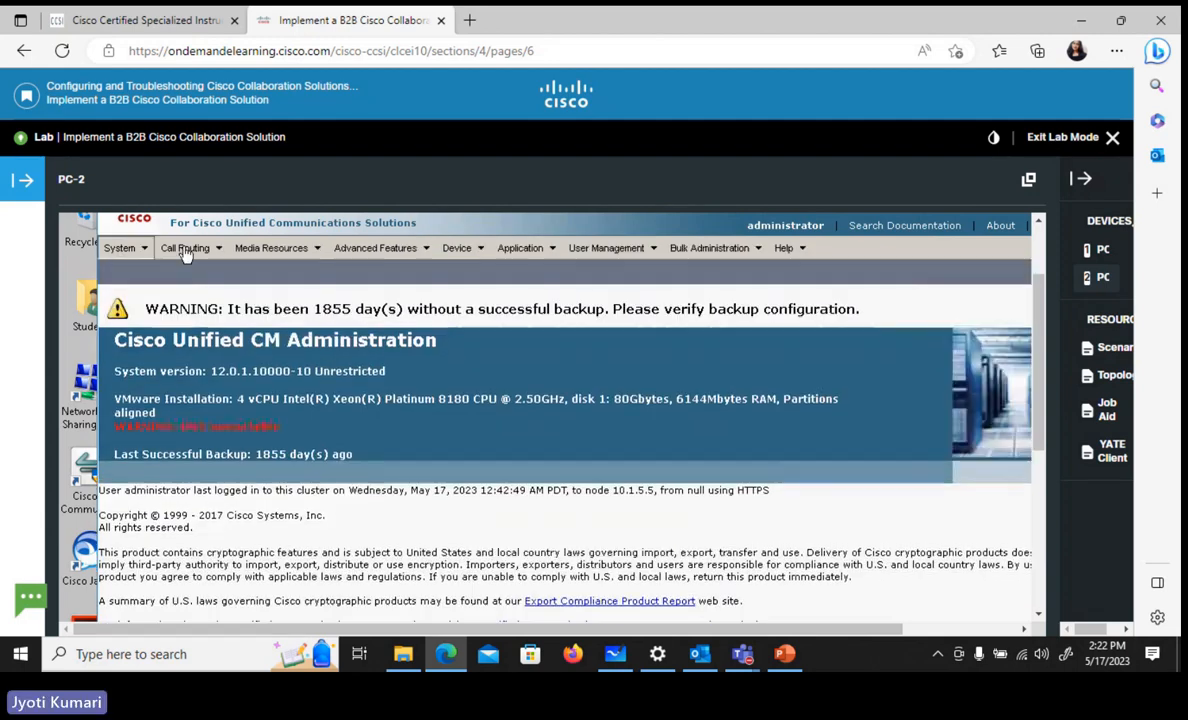
Start a new route pattern in Unified CM and enter 6100X as its pattern
mouse_move(185, 251)
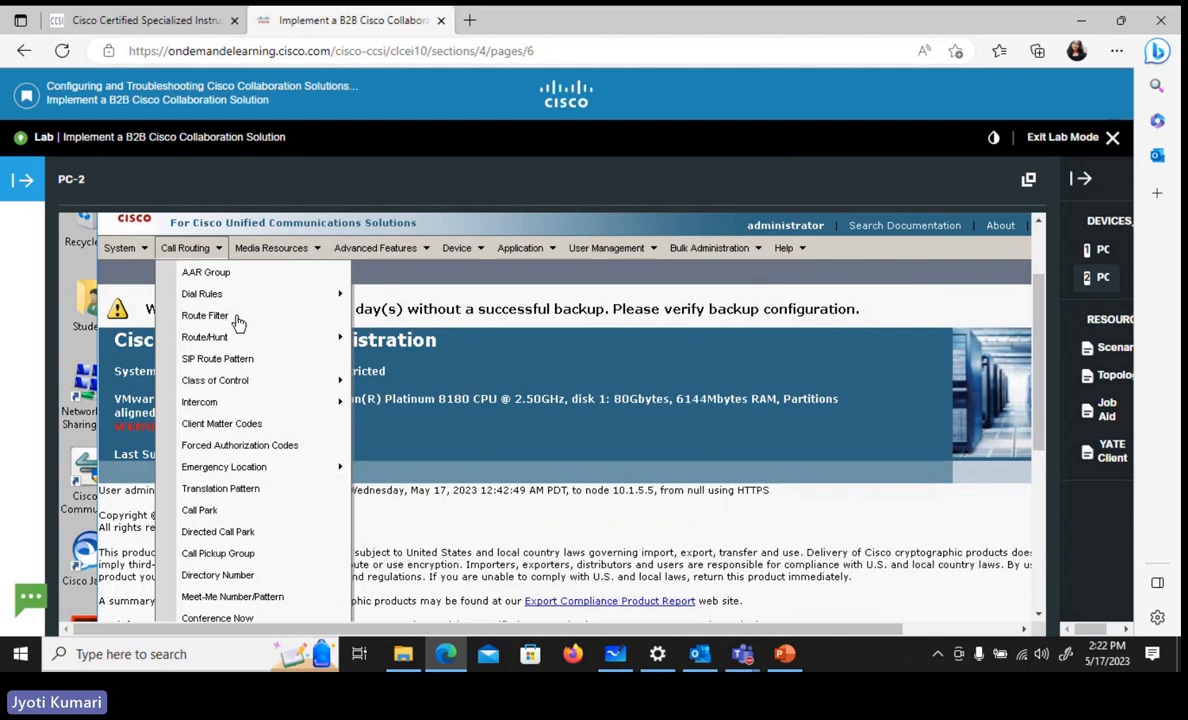
mouse_move(240, 345)
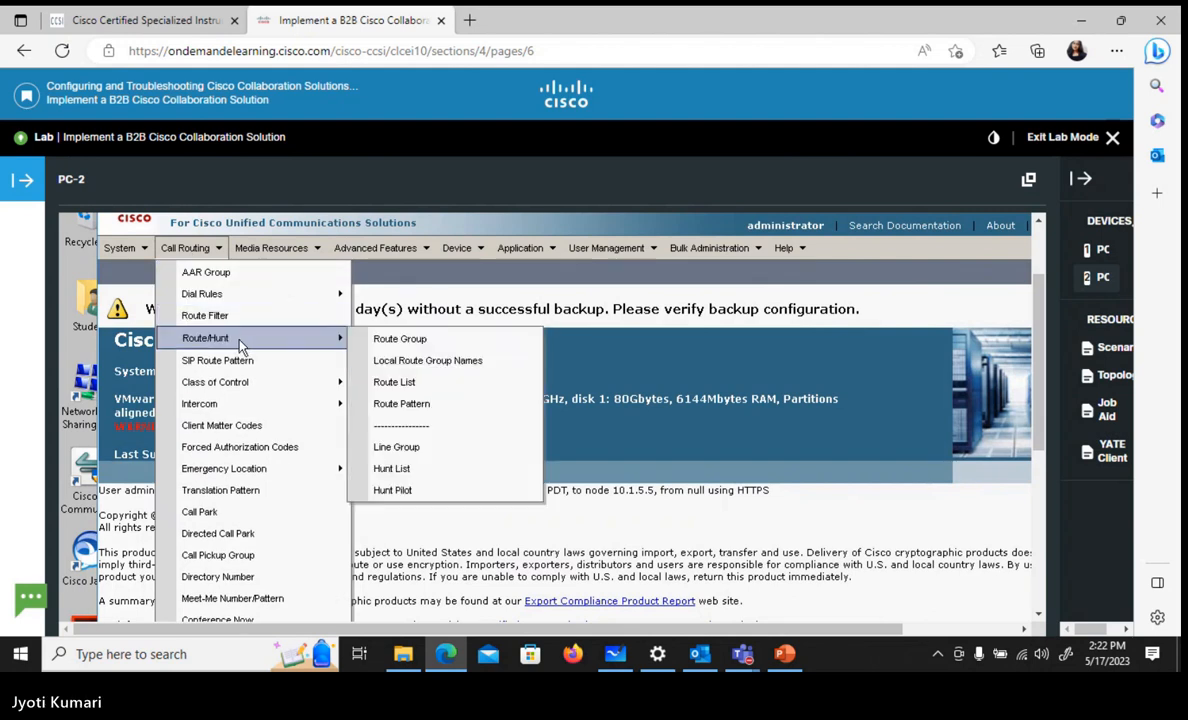
left_click(405, 410)
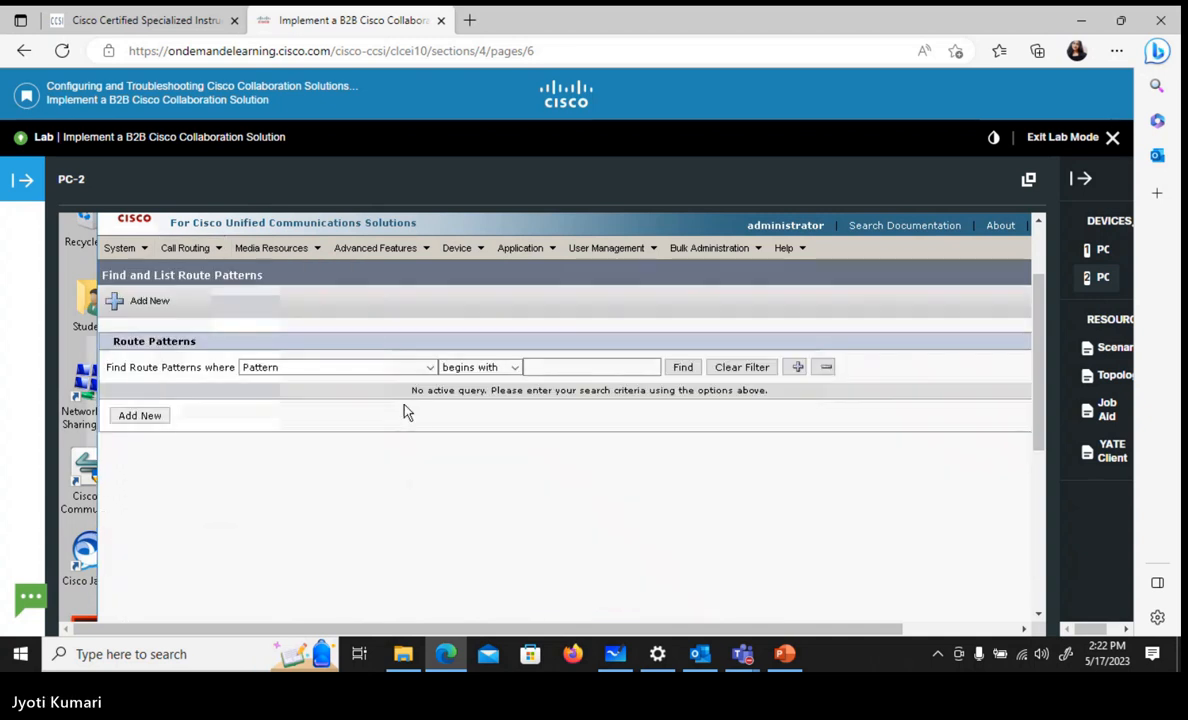
left_click(140, 416)
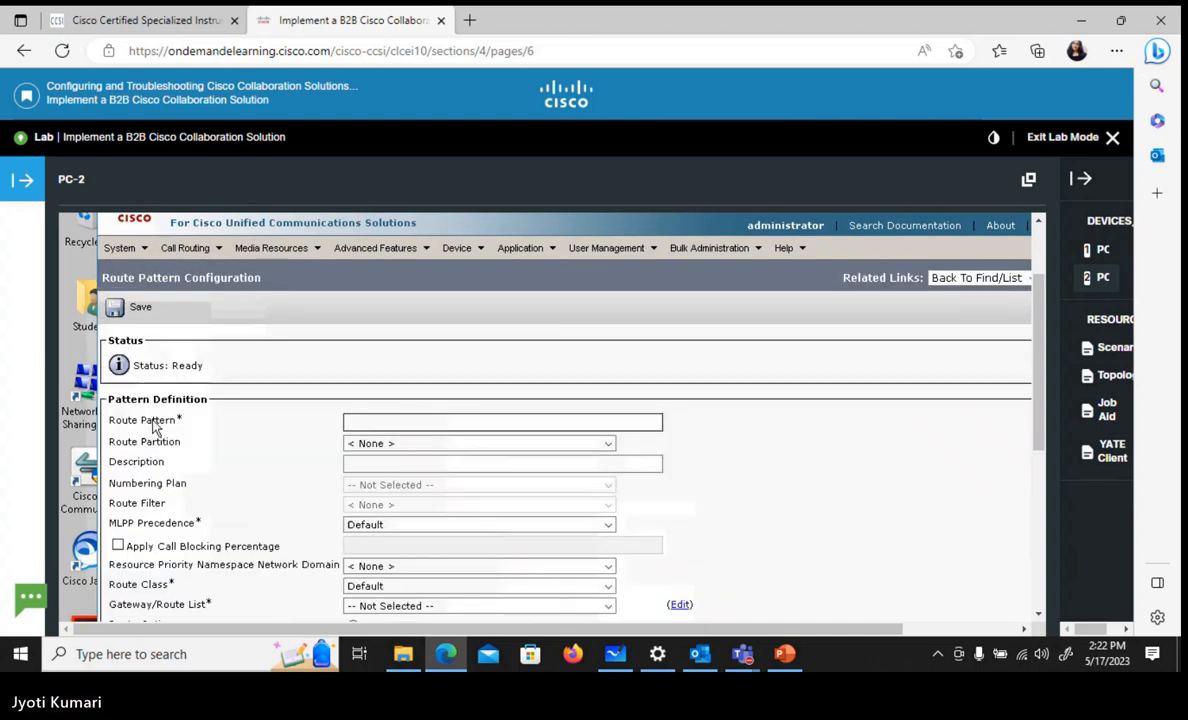
left_click(376, 422)
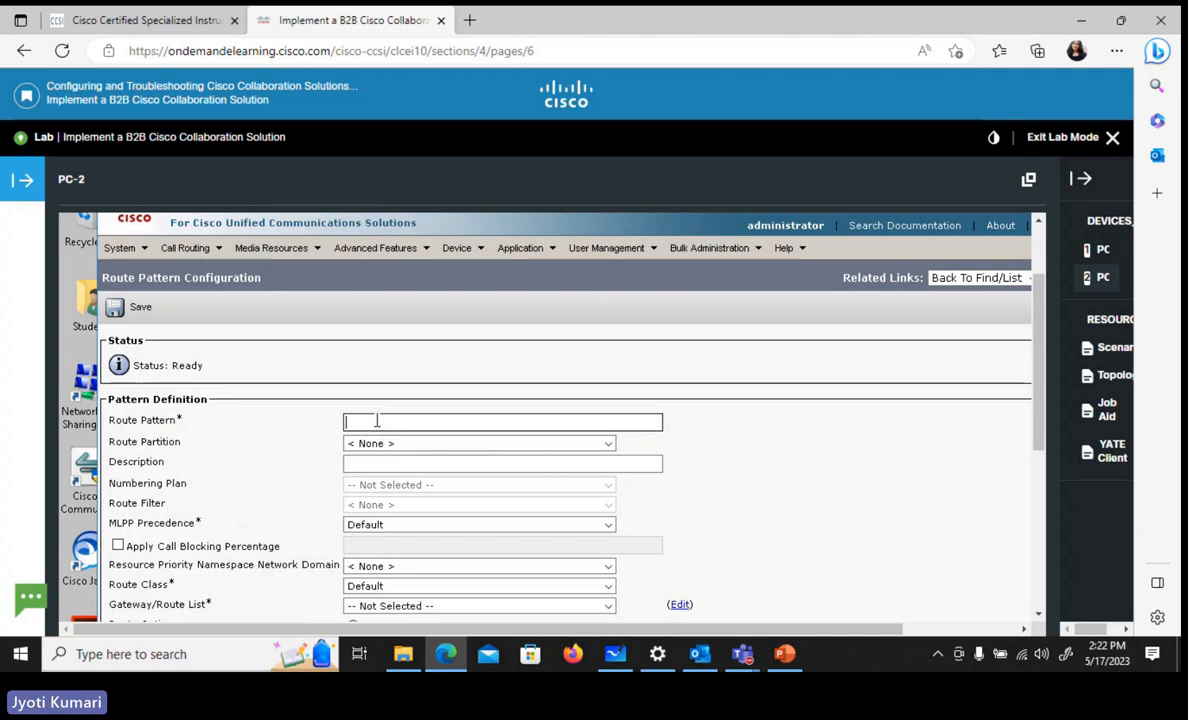
type("6")
type("100x")
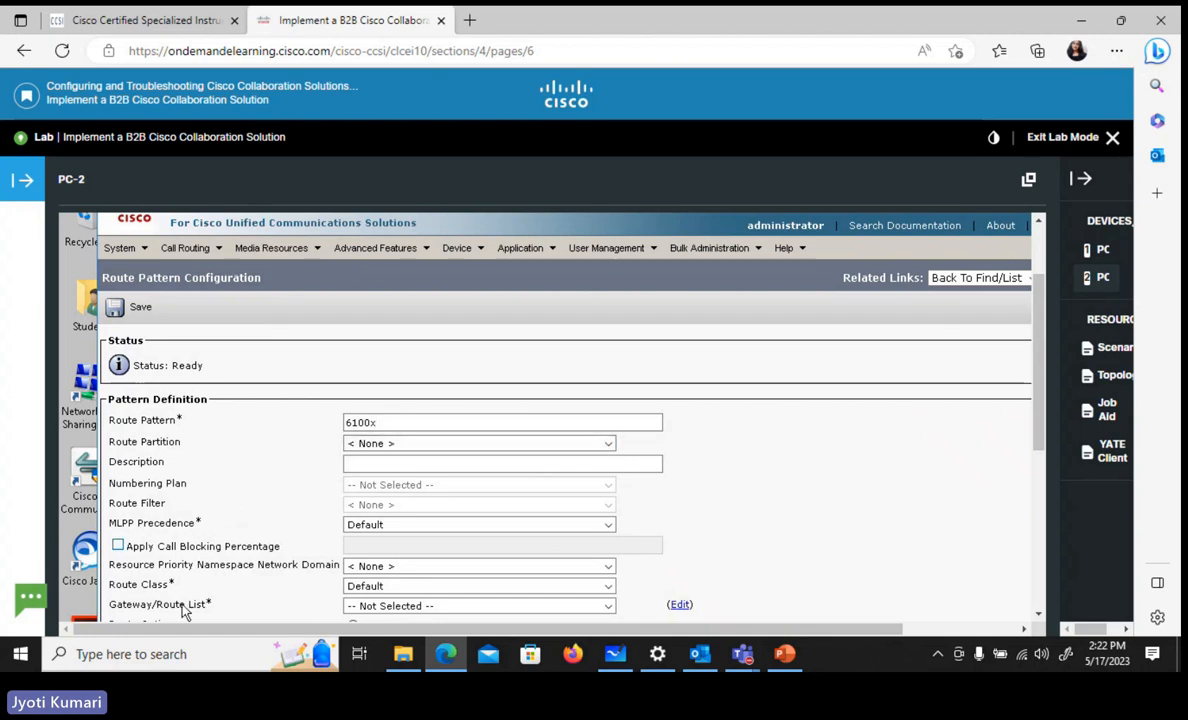
Set the 6100X route pattern's Gateway/Route List to RLtoEXPRESSWAY
left_click(385, 613)
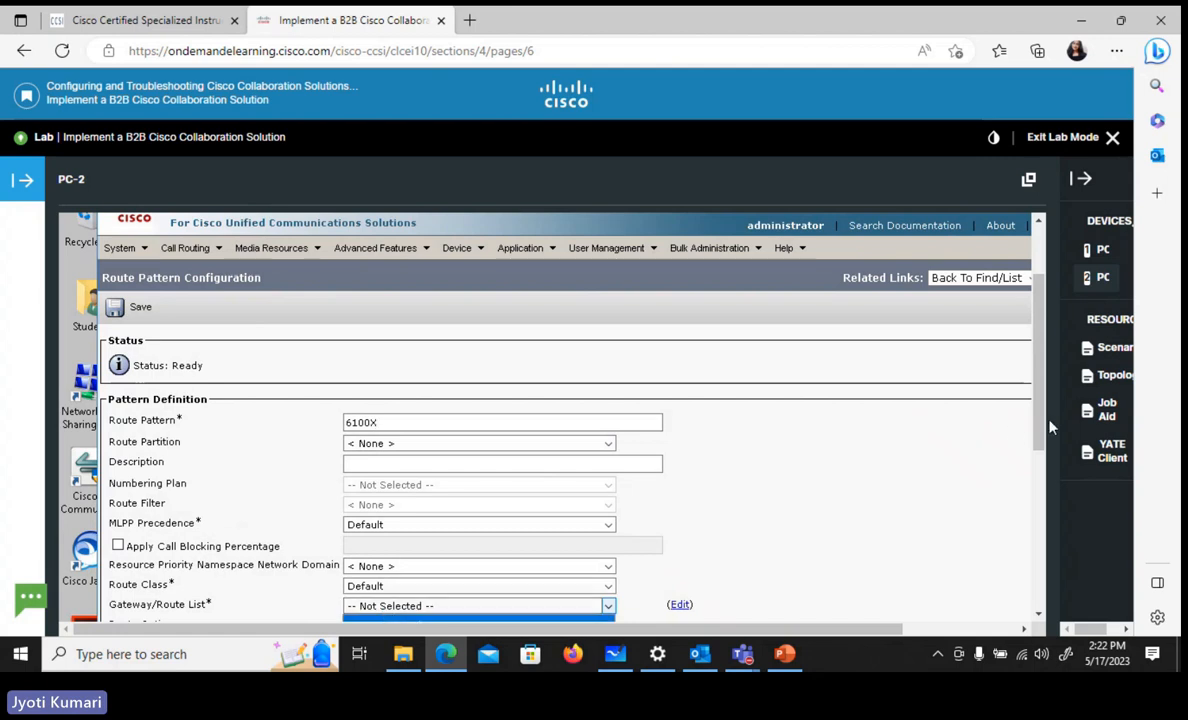
scroll(1040, 430, "down", 1)
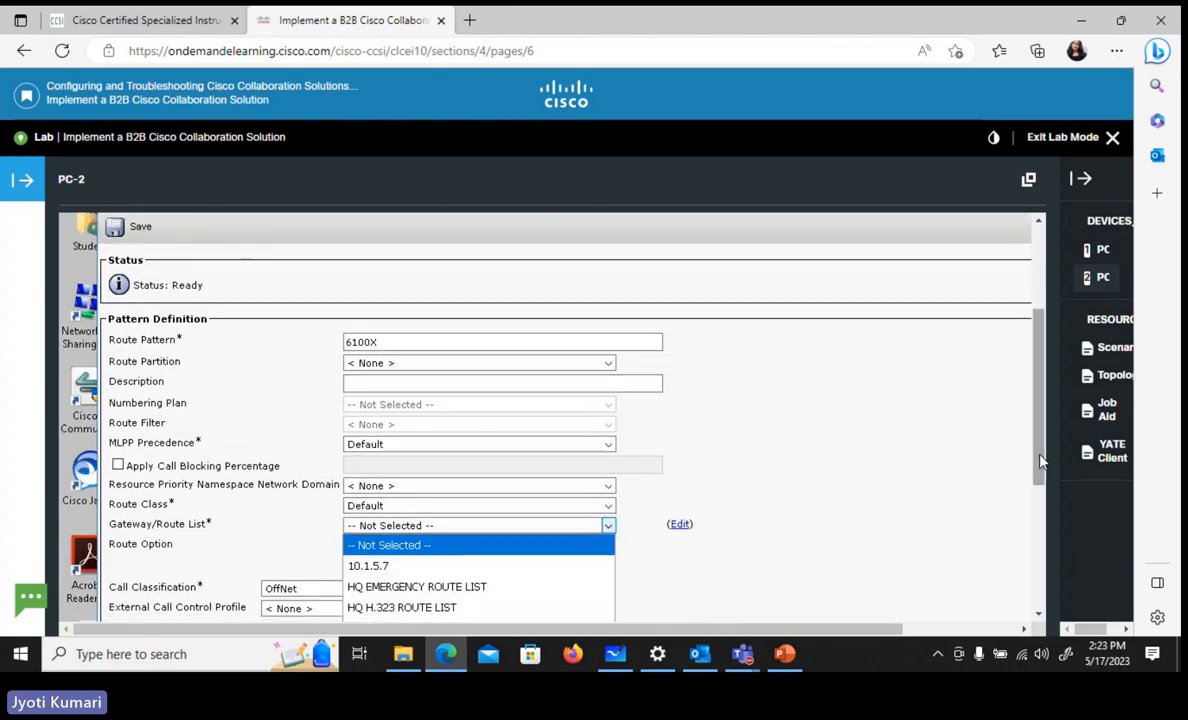
scroll(1040, 460, "down", 2)
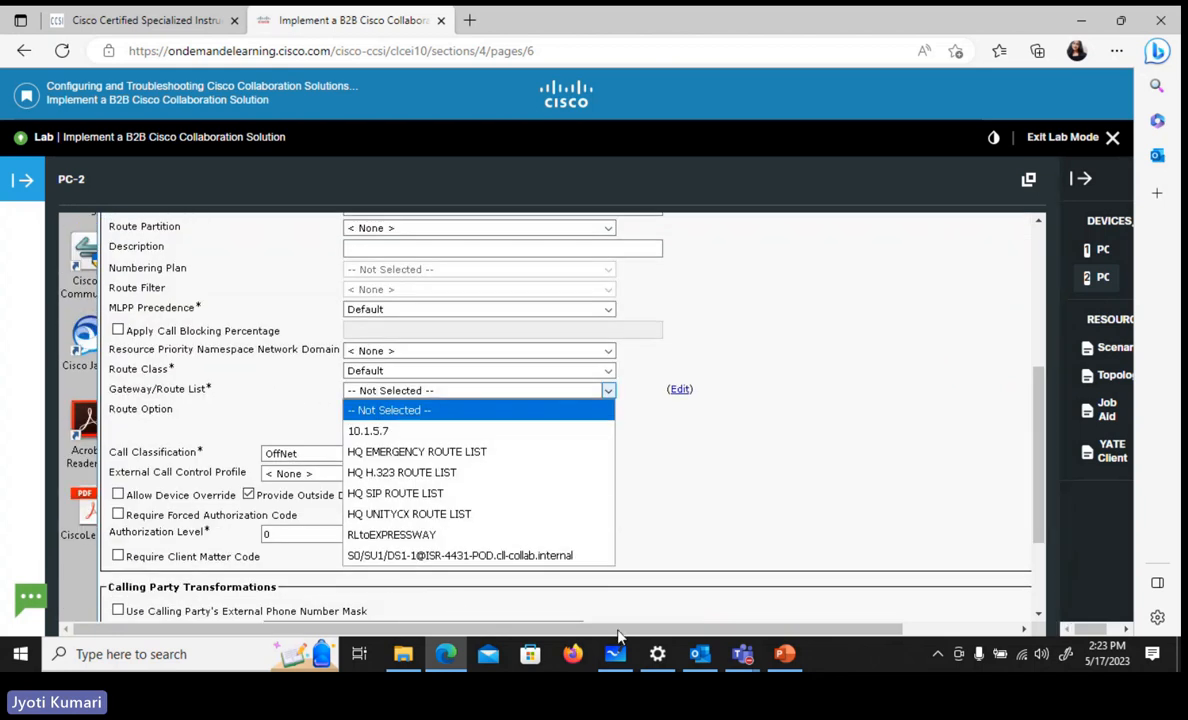
left_click(401, 534)
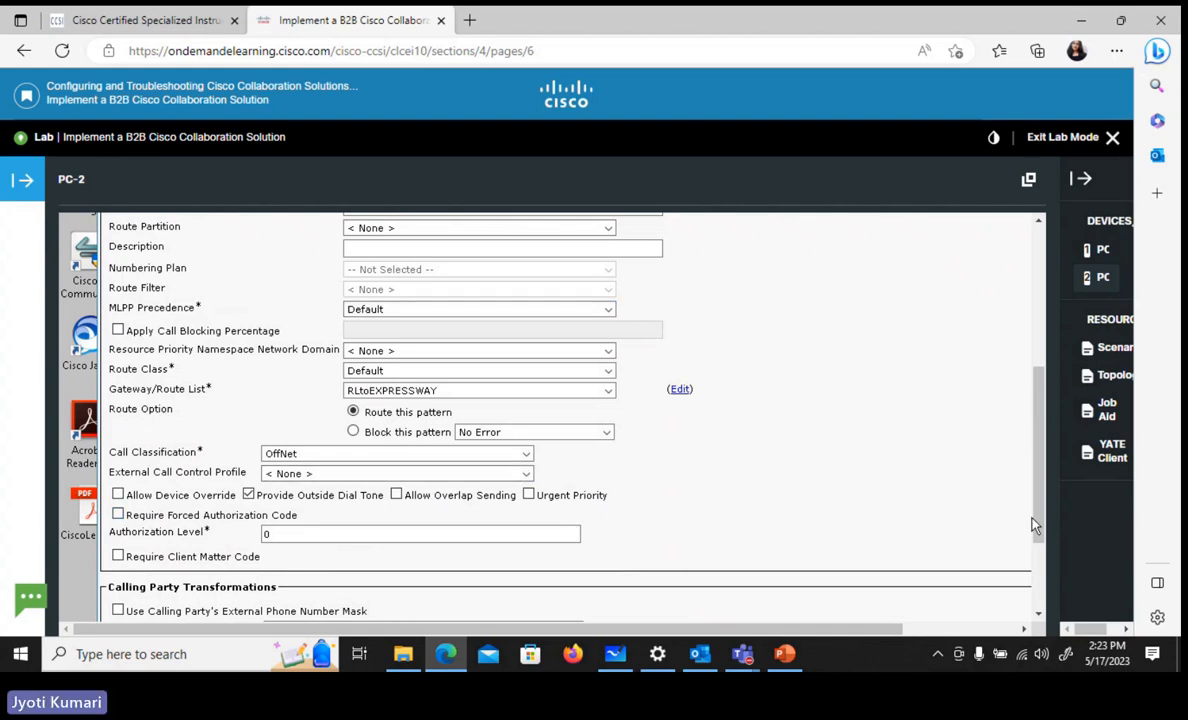
Save the 6100X route pattern and accept the prompts about resetting the associated gateway or route list
left_click_drag(1040, 527, 1038, 545)
scroll(869, 502, "down", 8)
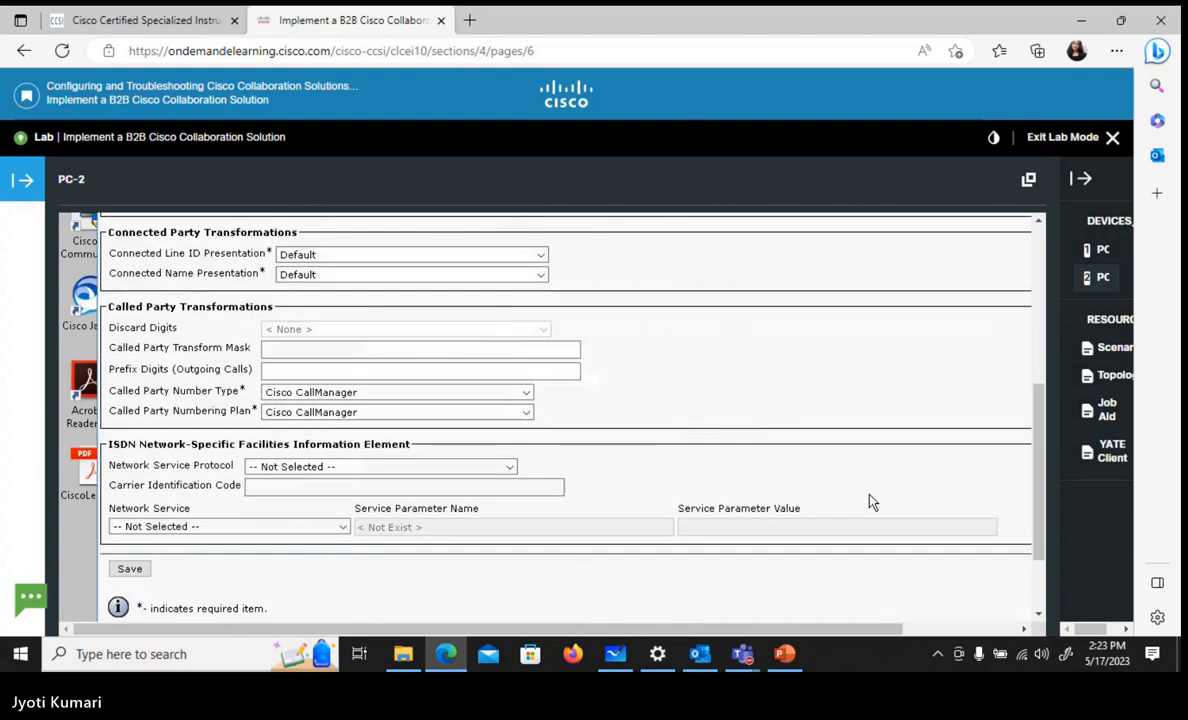
left_click(130, 569)
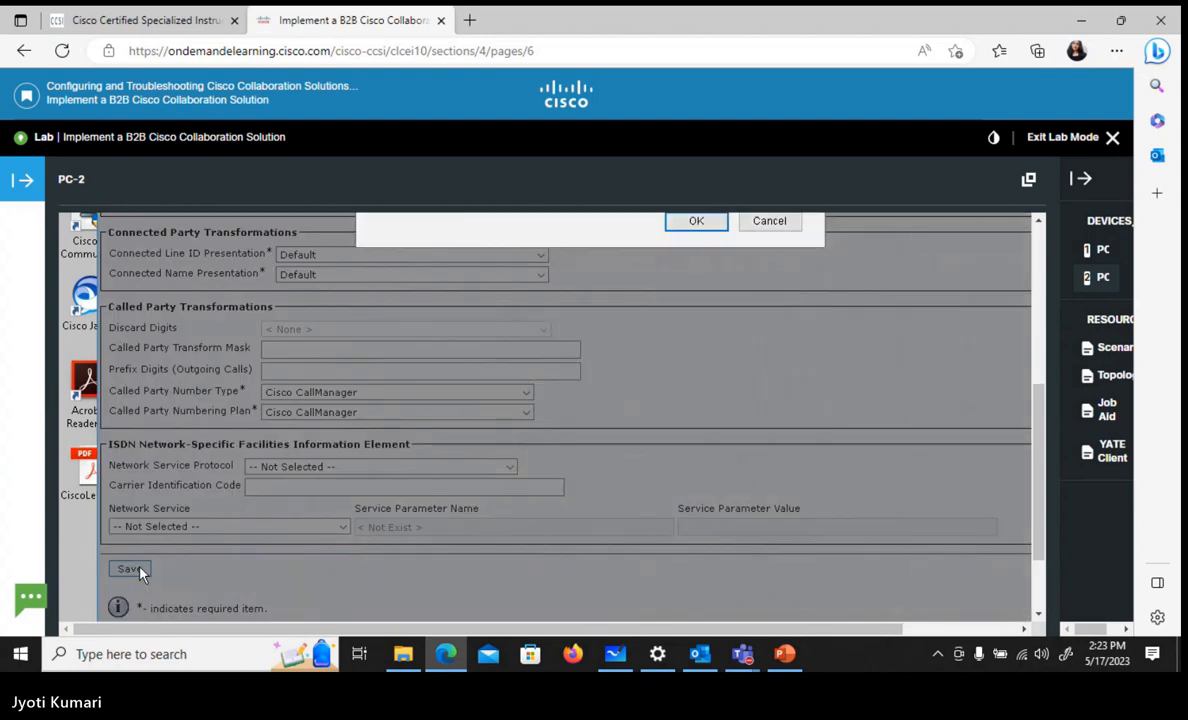
left_click(1040, 222)
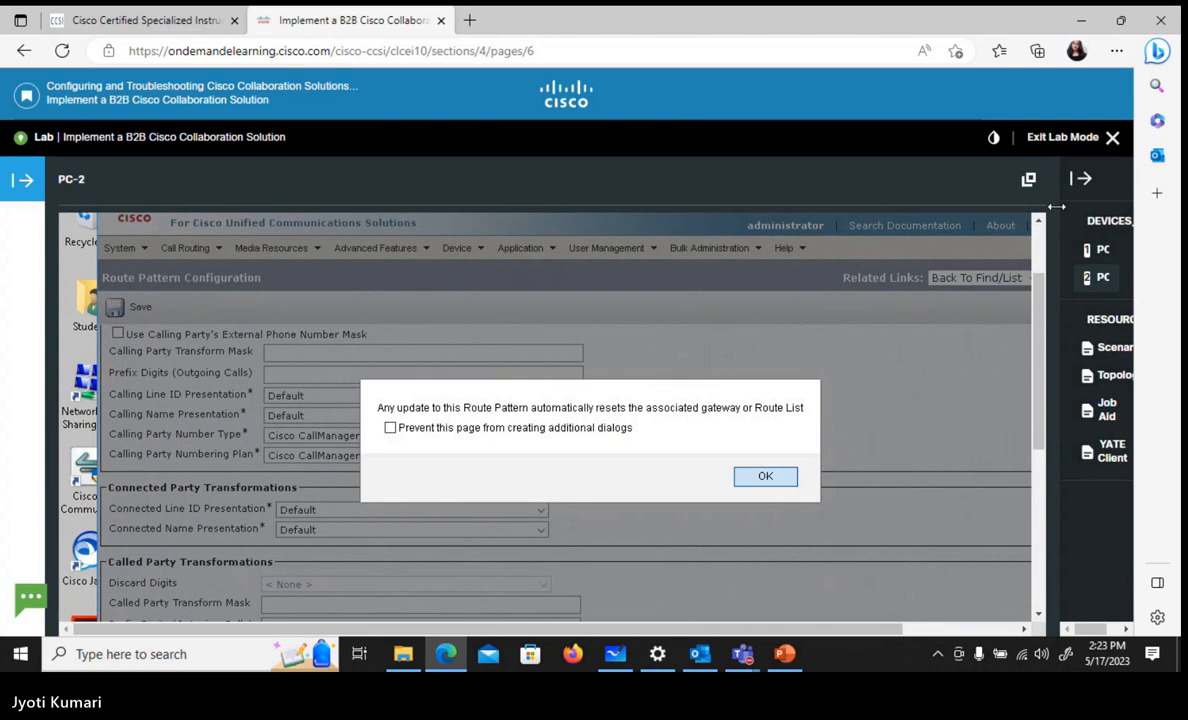
left_click(765, 477)
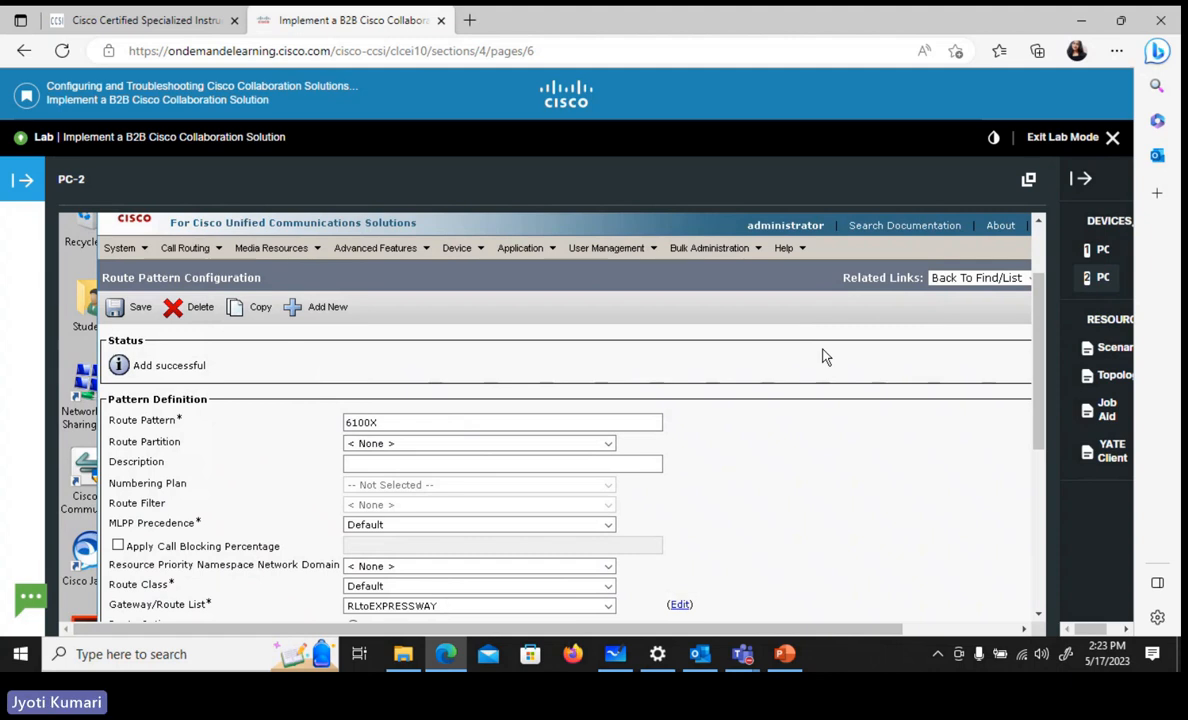
Go back to the route pattern search and list all route patterns
left_click(1023, 628)
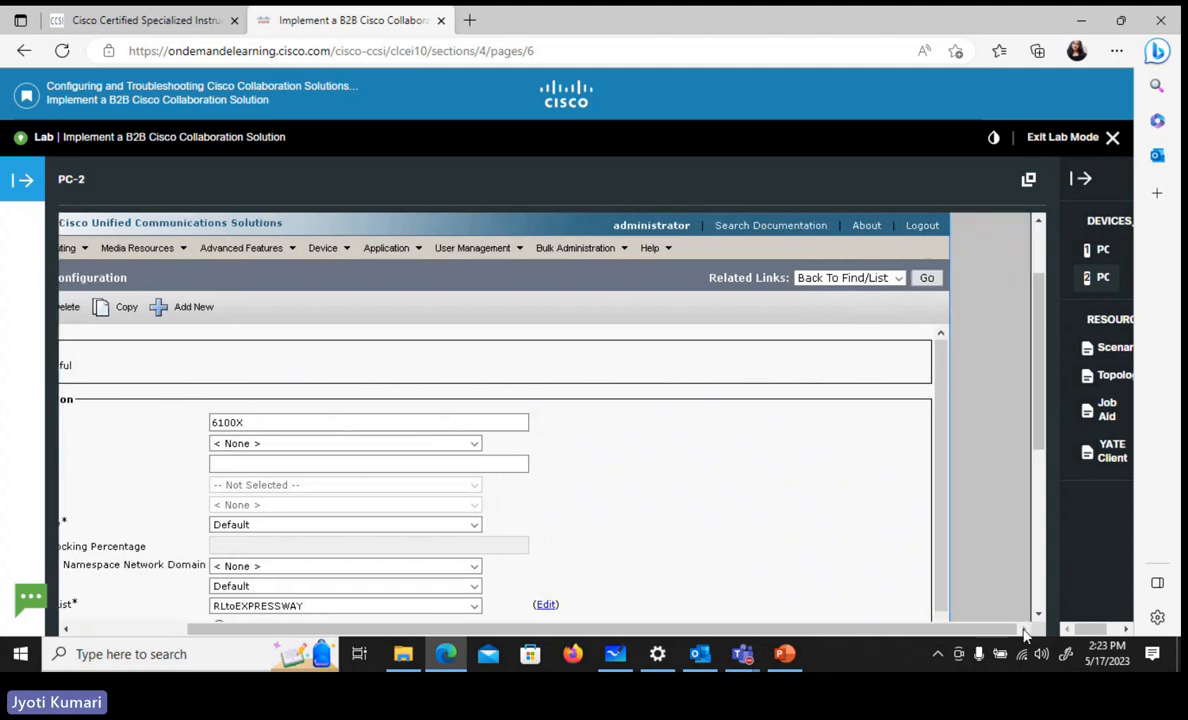
left_click(926, 280)
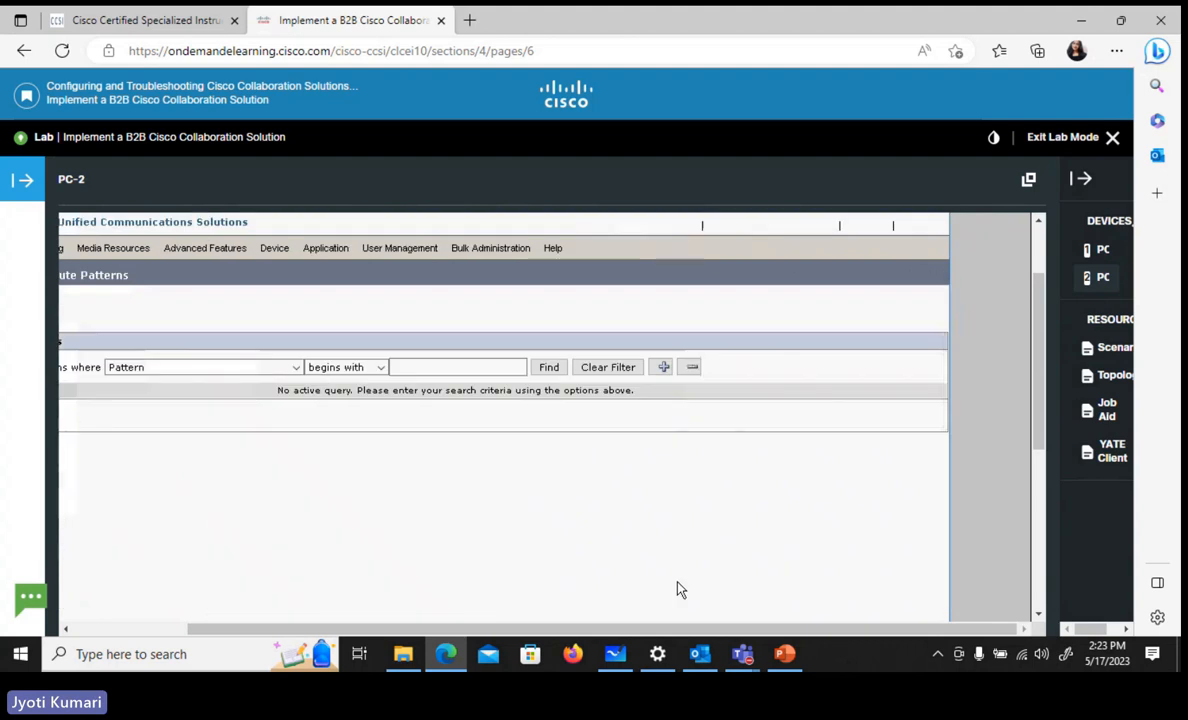
left_click(548, 368)
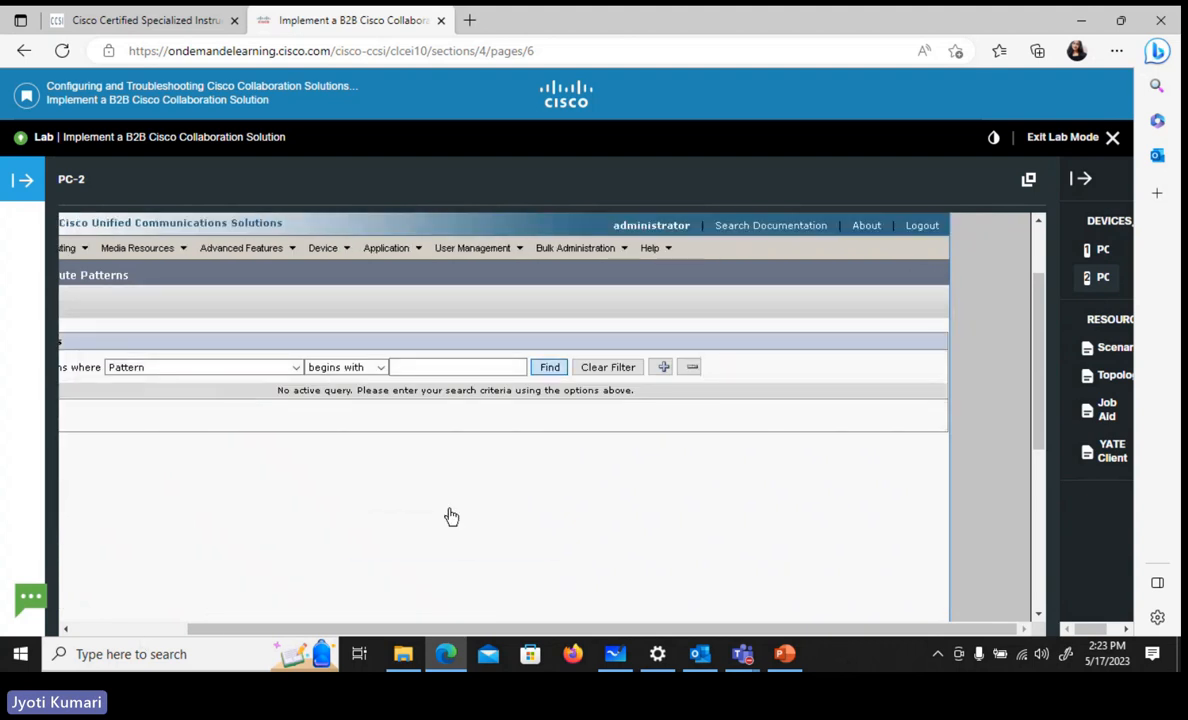
left_click(65, 628)
left_click(65, 630)
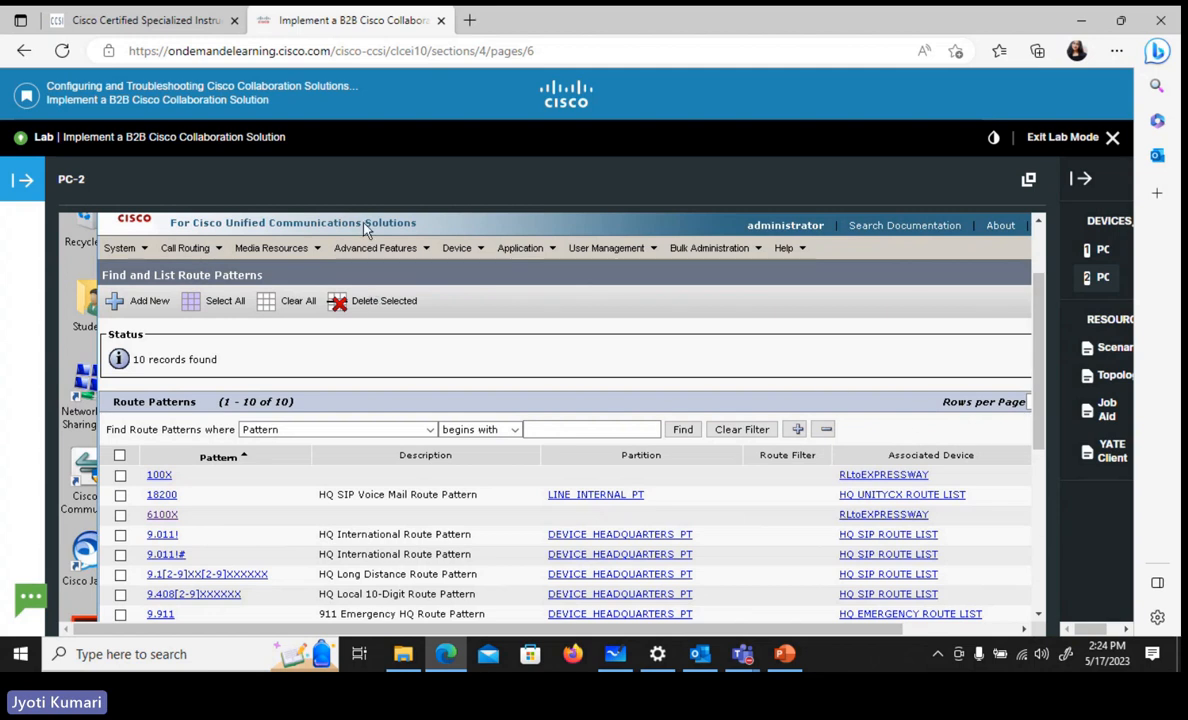
Switch to the expc-pub Expressway-C and start a new dial plan transform with the description "Change IP to domain"
scroll(1036, 400, "up", 3)
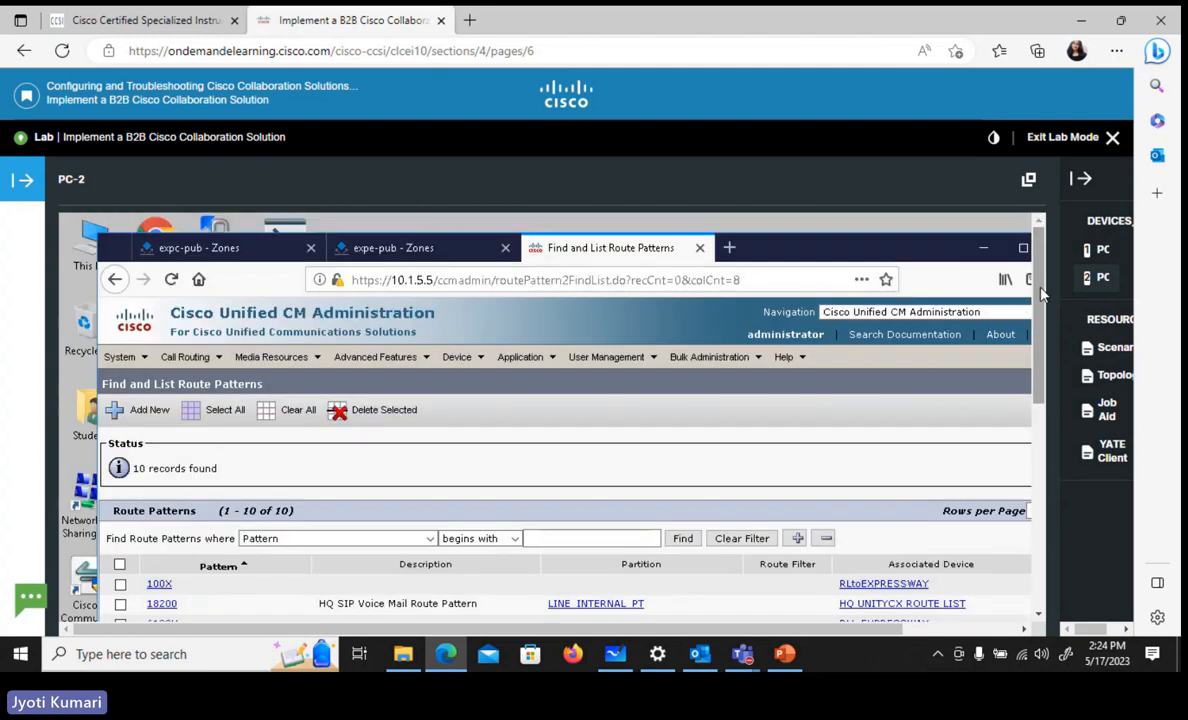
left_click(205, 248)
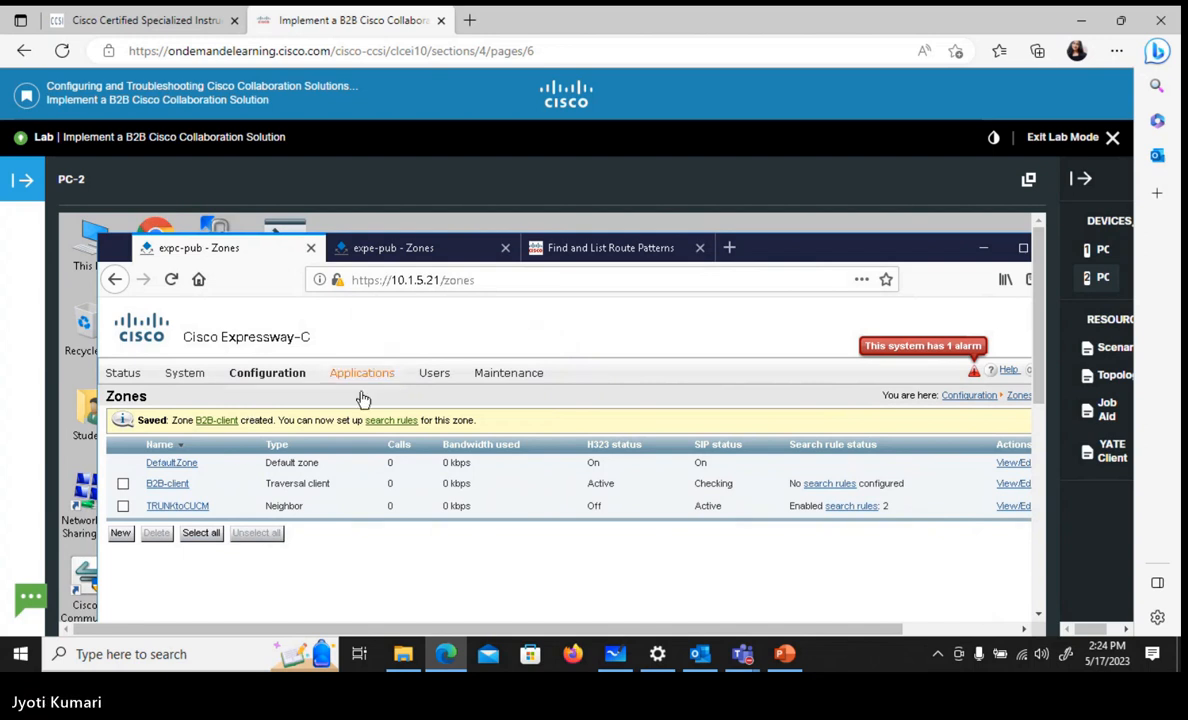
mouse_move(288, 385)
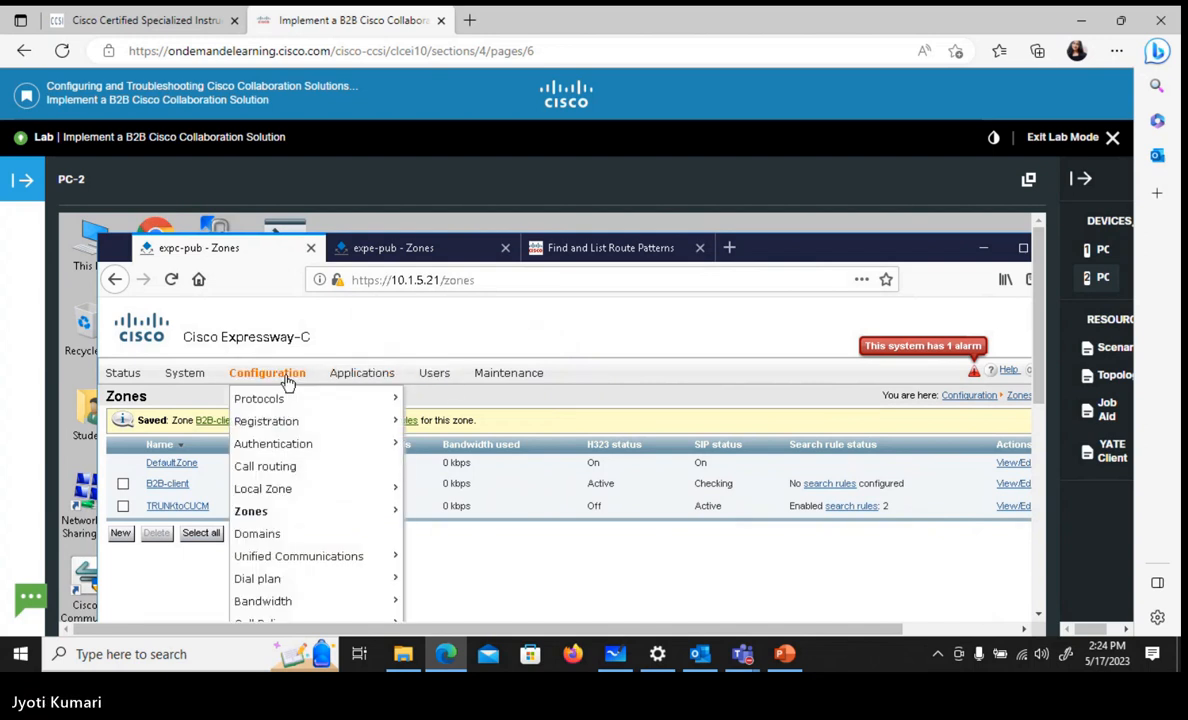
mouse_move(290, 578)
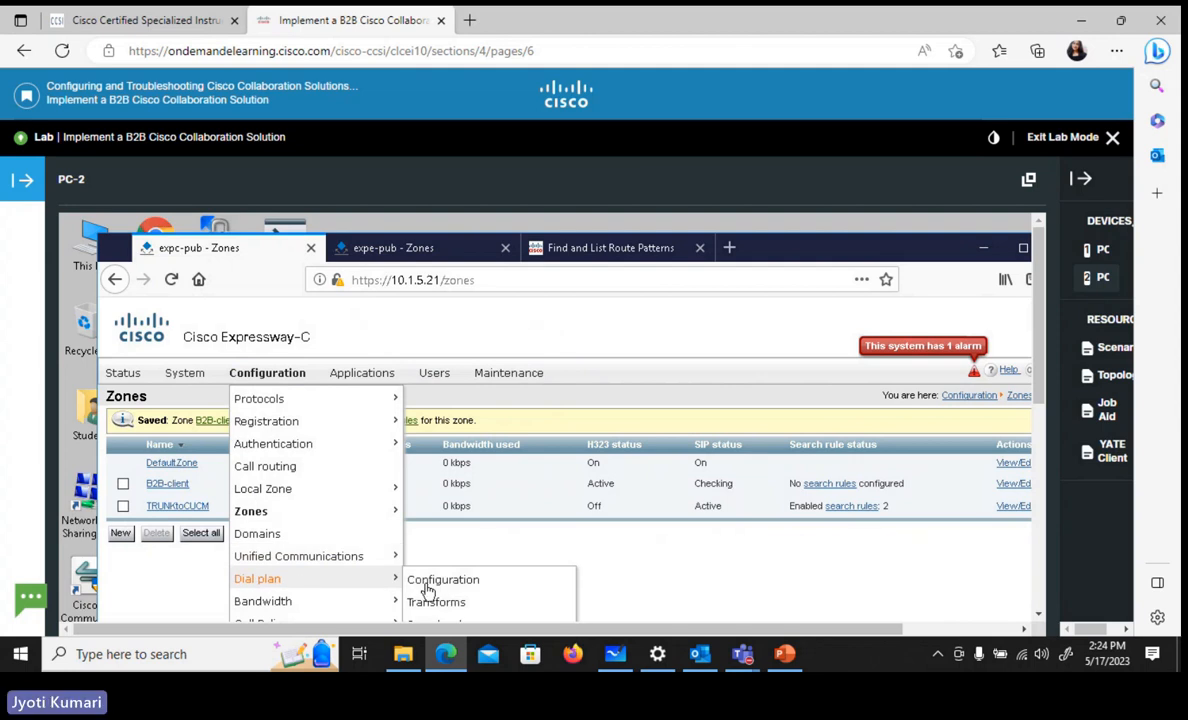
left_click(441, 604)
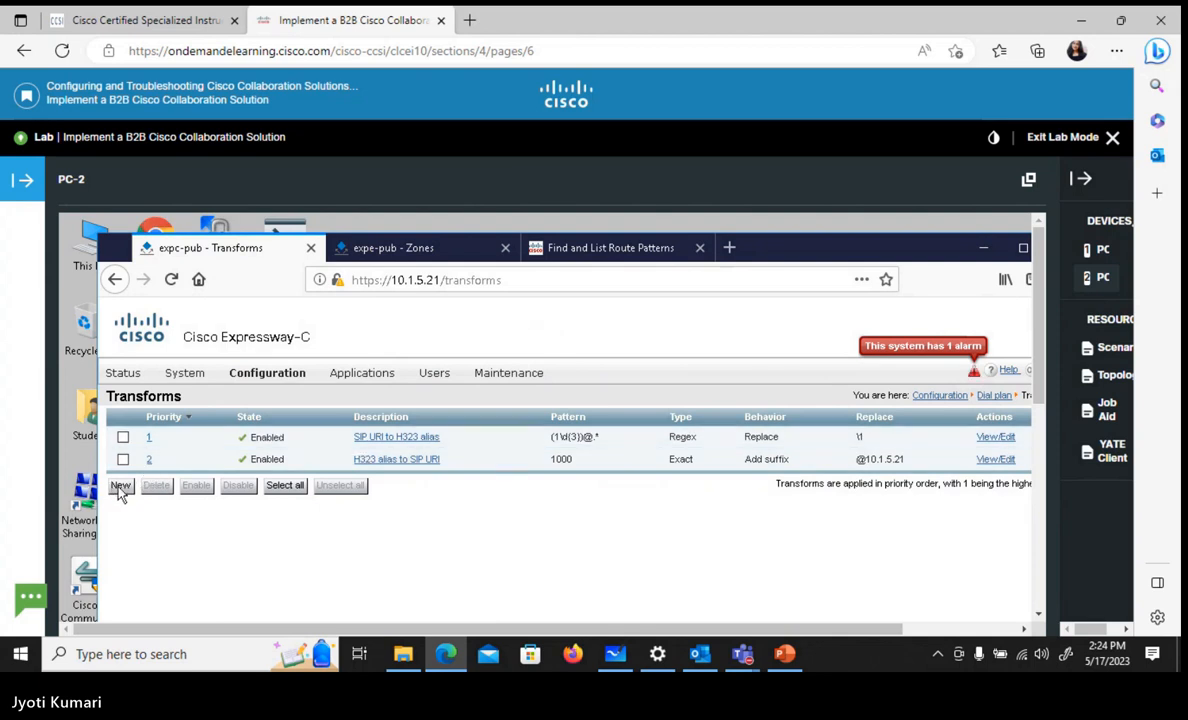
left_click(120, 486)
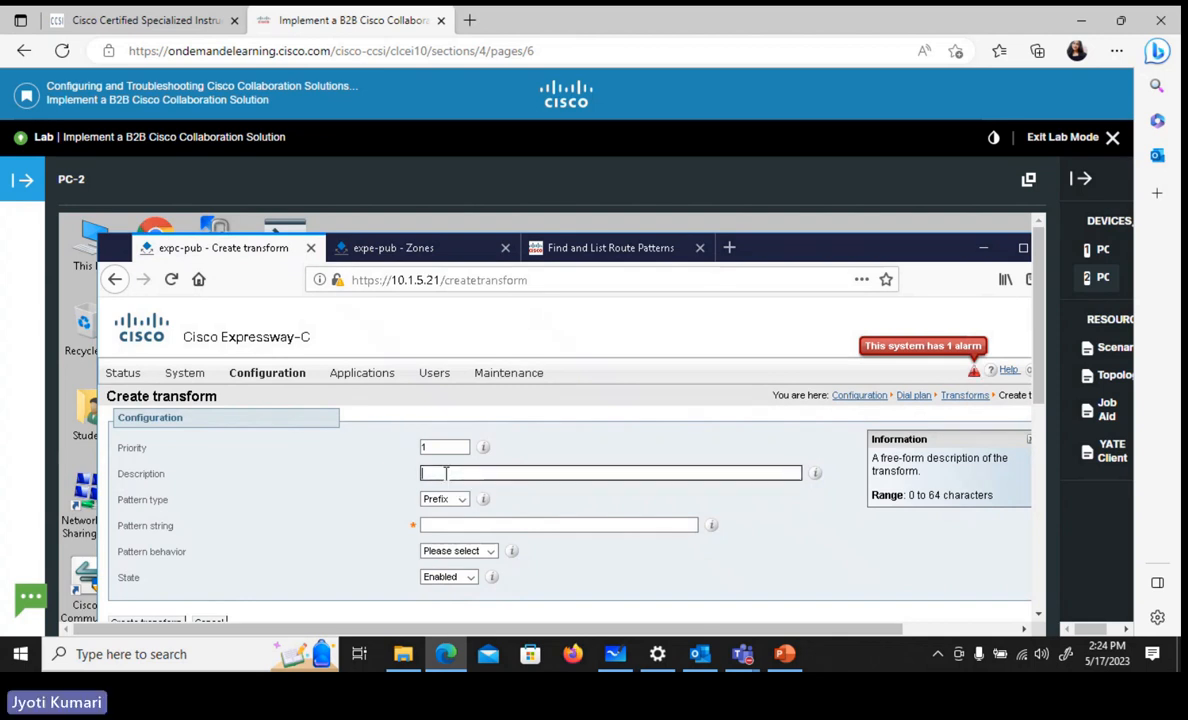
type("Change Ip")
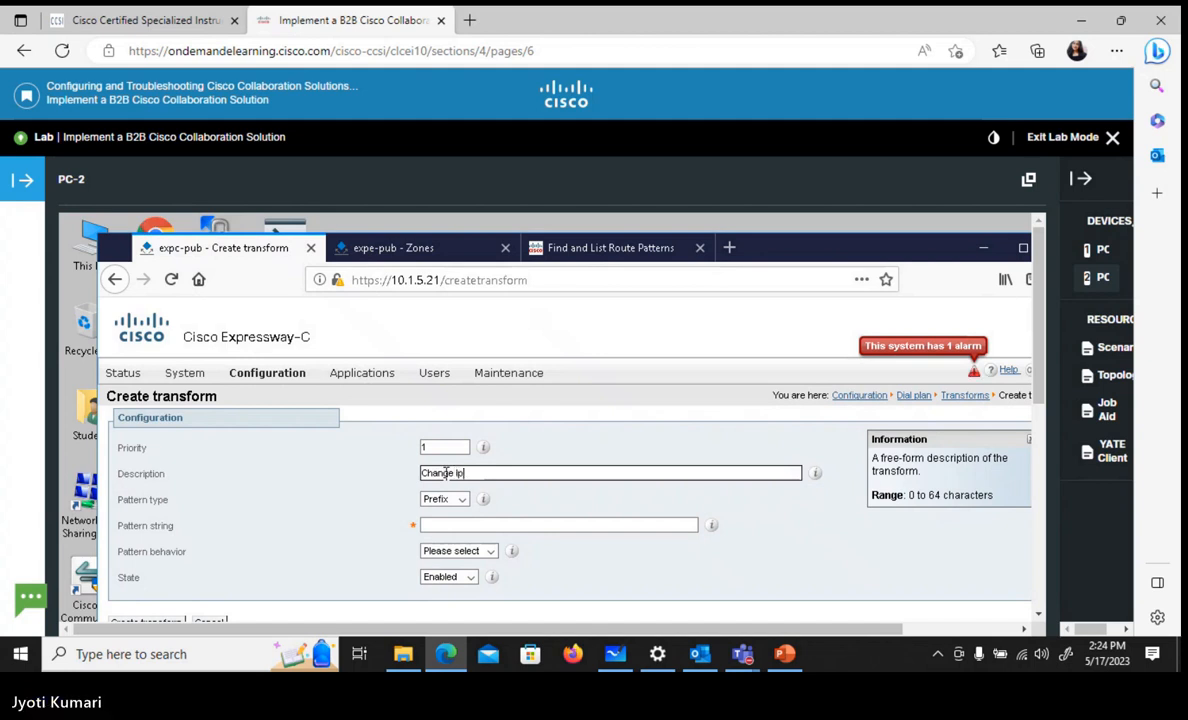
key("BackSpace")
type("P to")
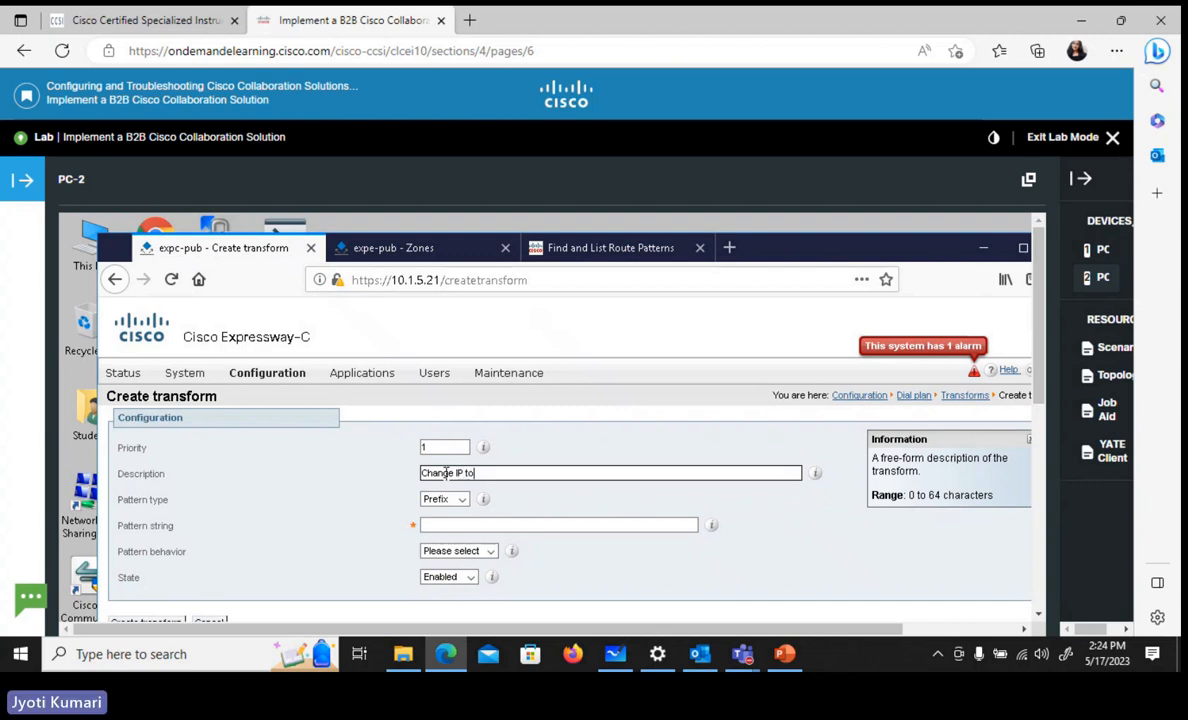
type(" domain")
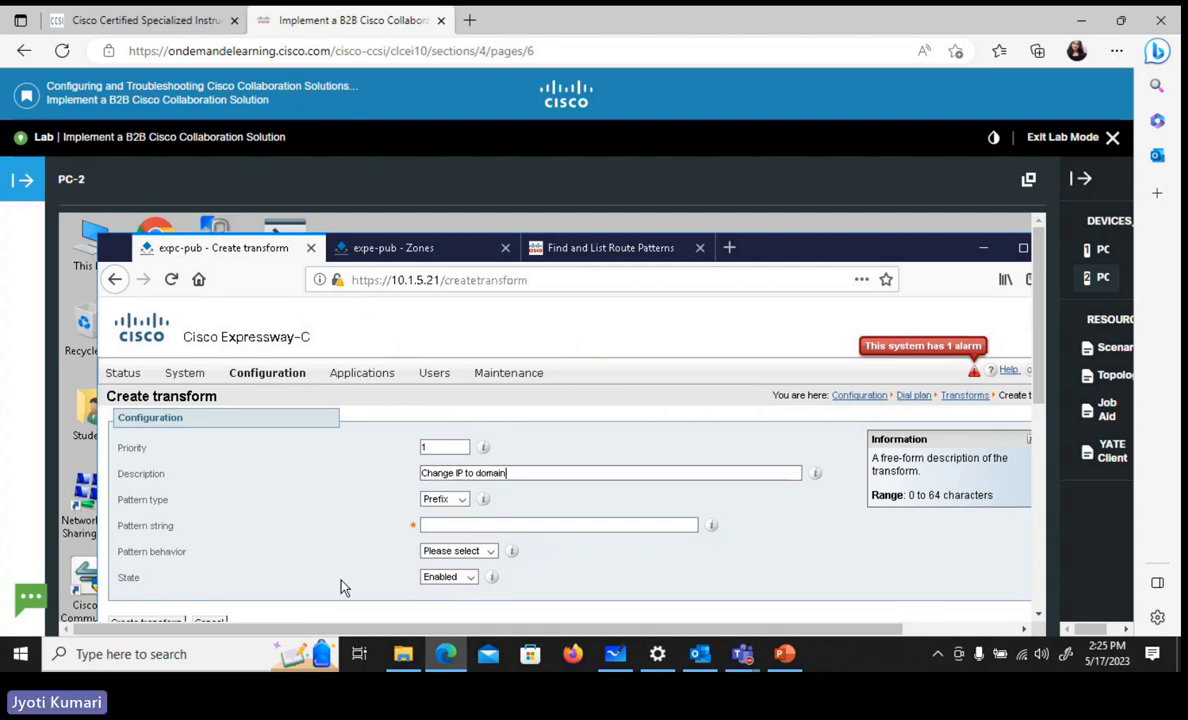
Set the transform's pattern type to Regex and its pattern string to (6100.)@.*
left_click(437, 505)
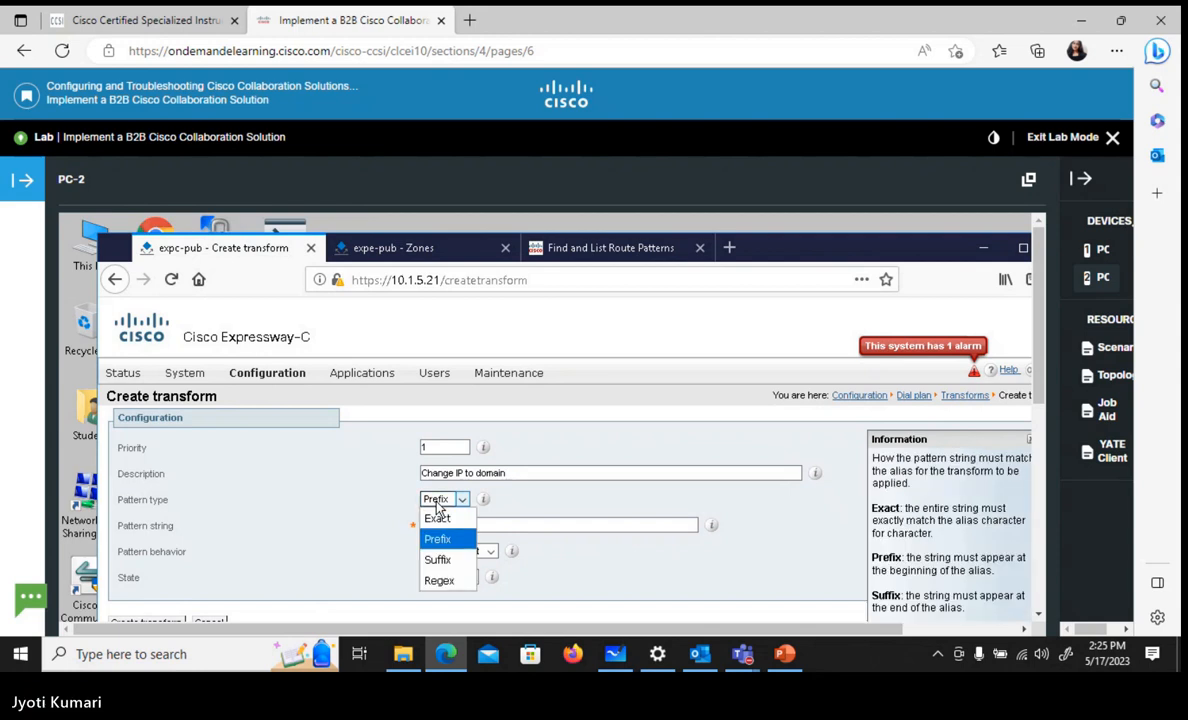
left_click(450, 580)
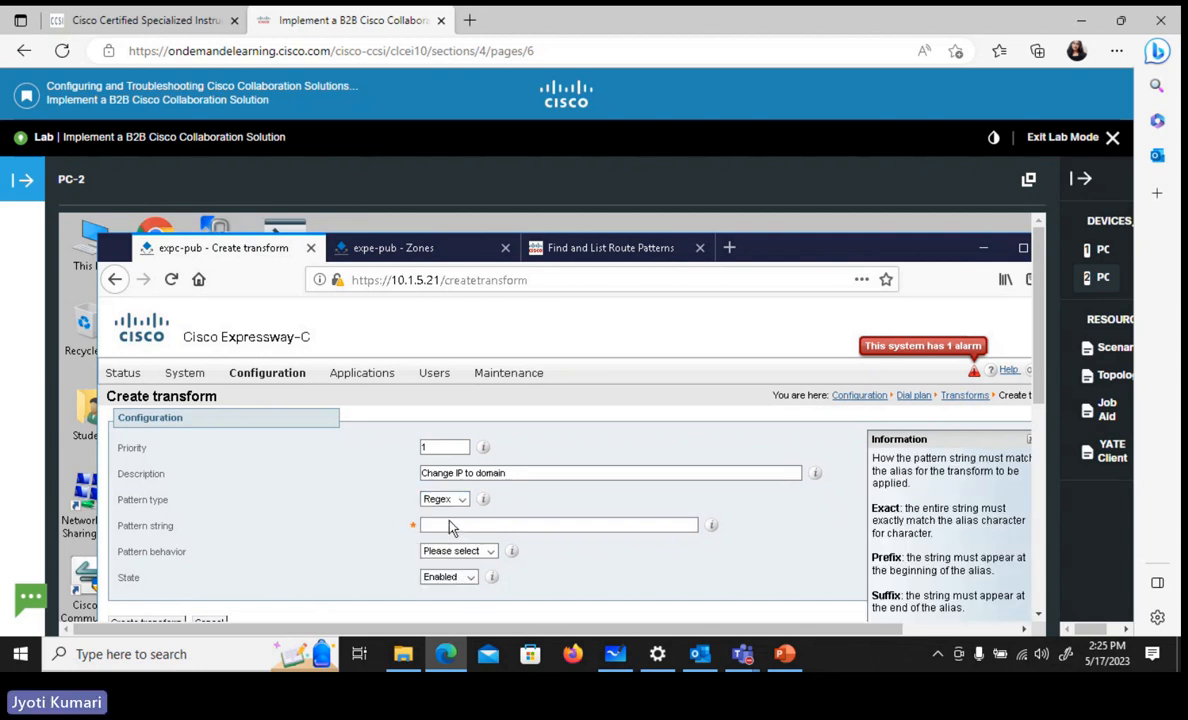
left_click(450, 522)
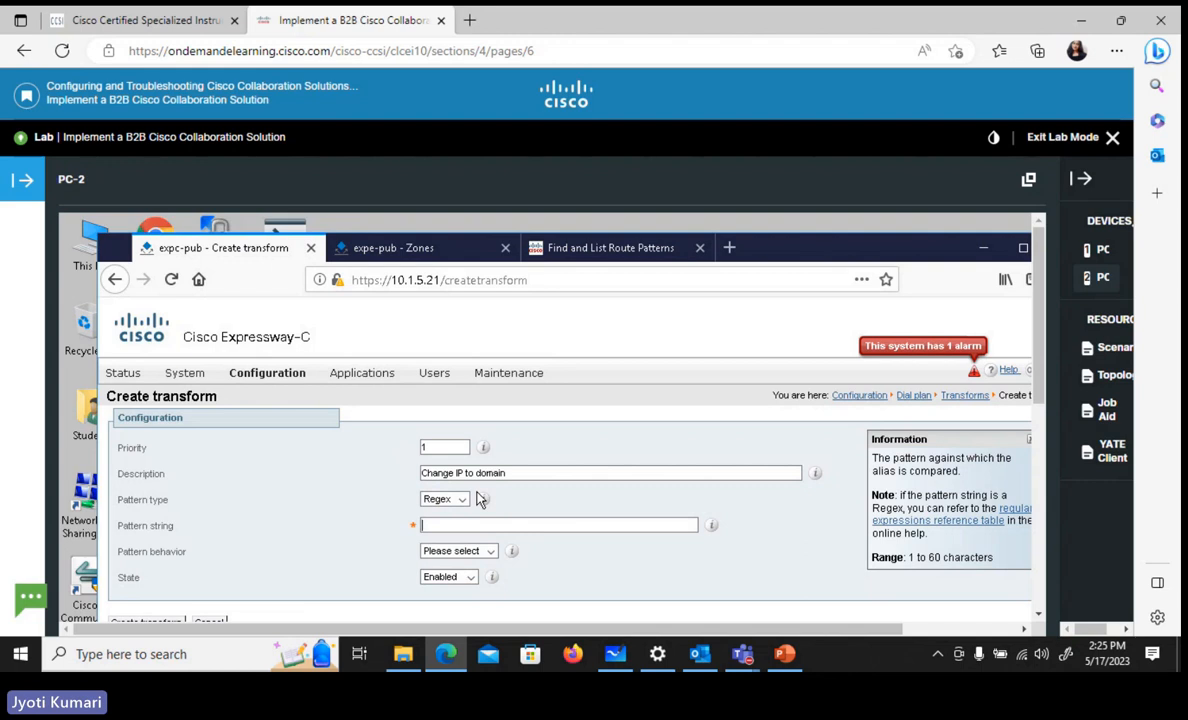
type("(")
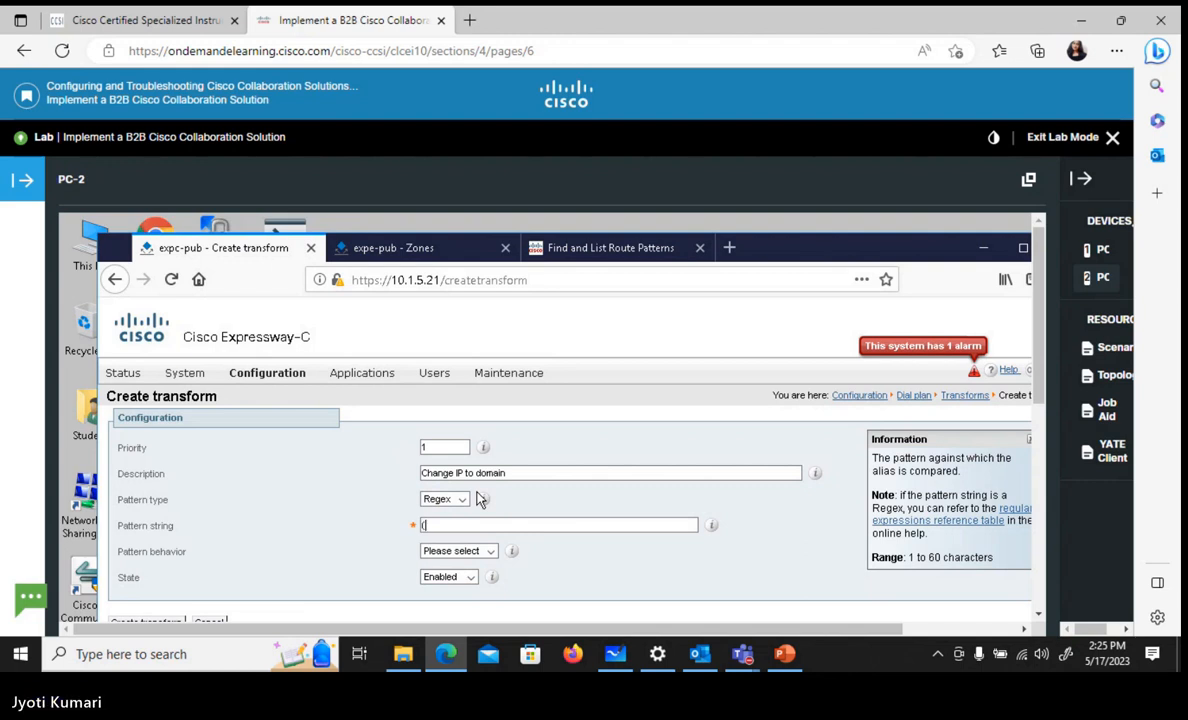
type("6100.)@")
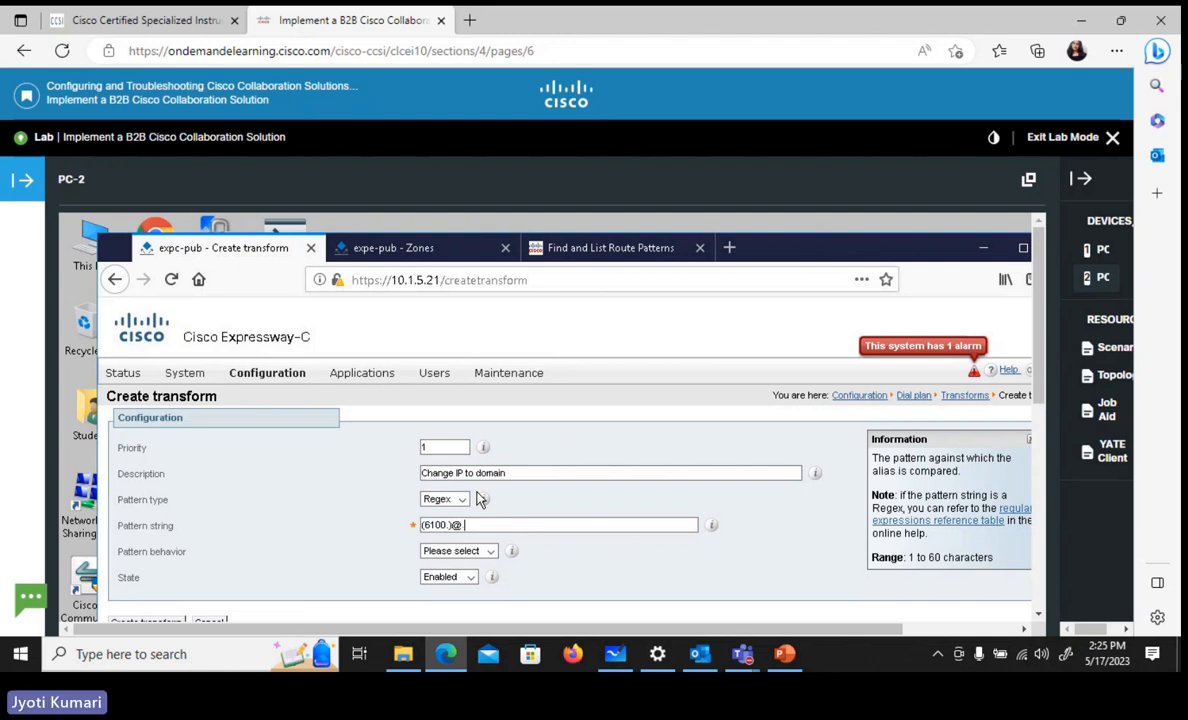
type(".*")
left_click(491, 553)
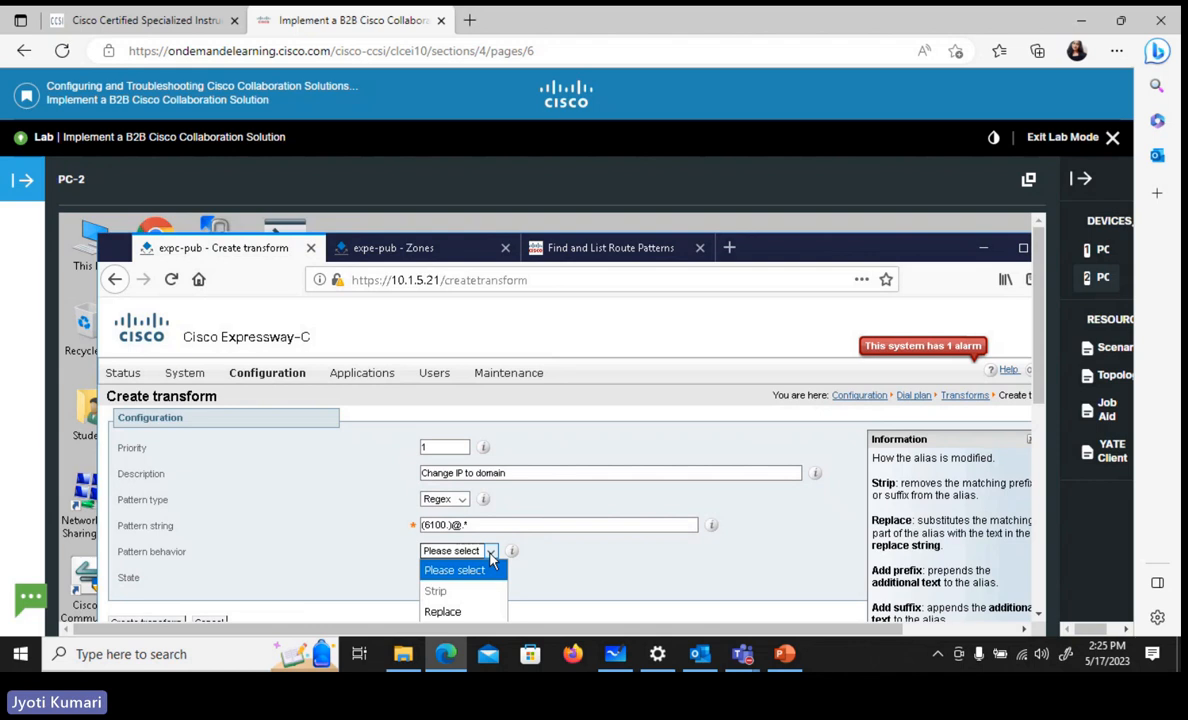
left_click(491, 608)
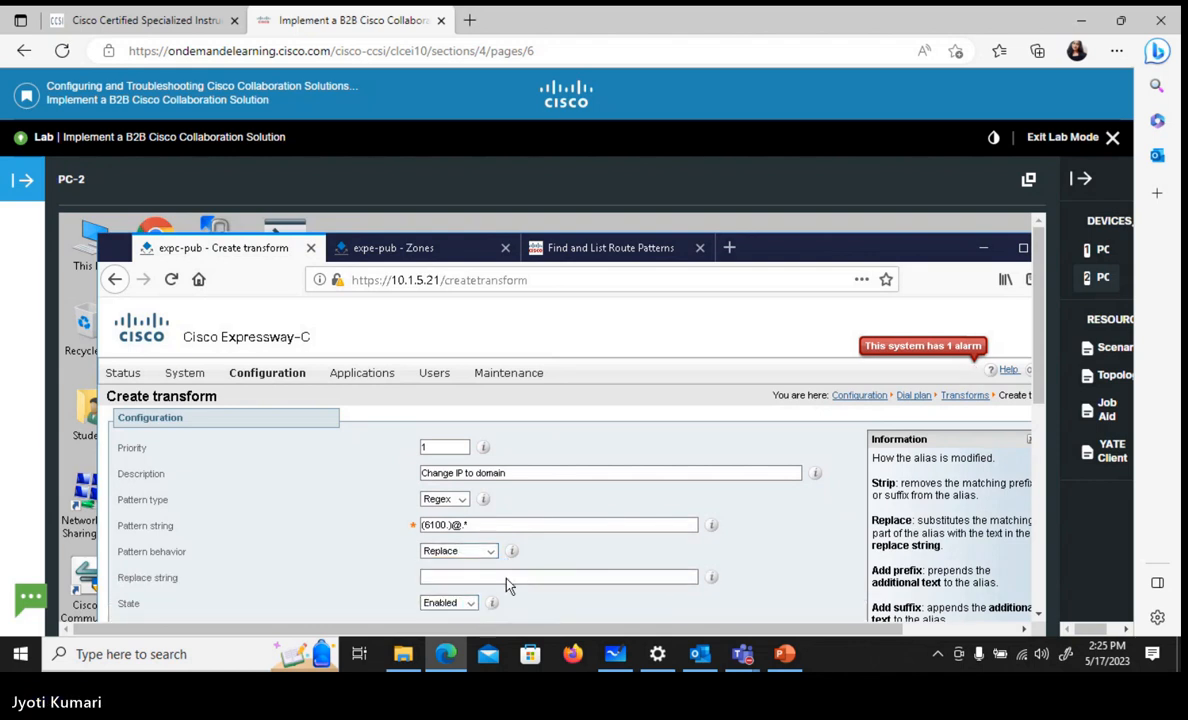
left_click(510, 576)
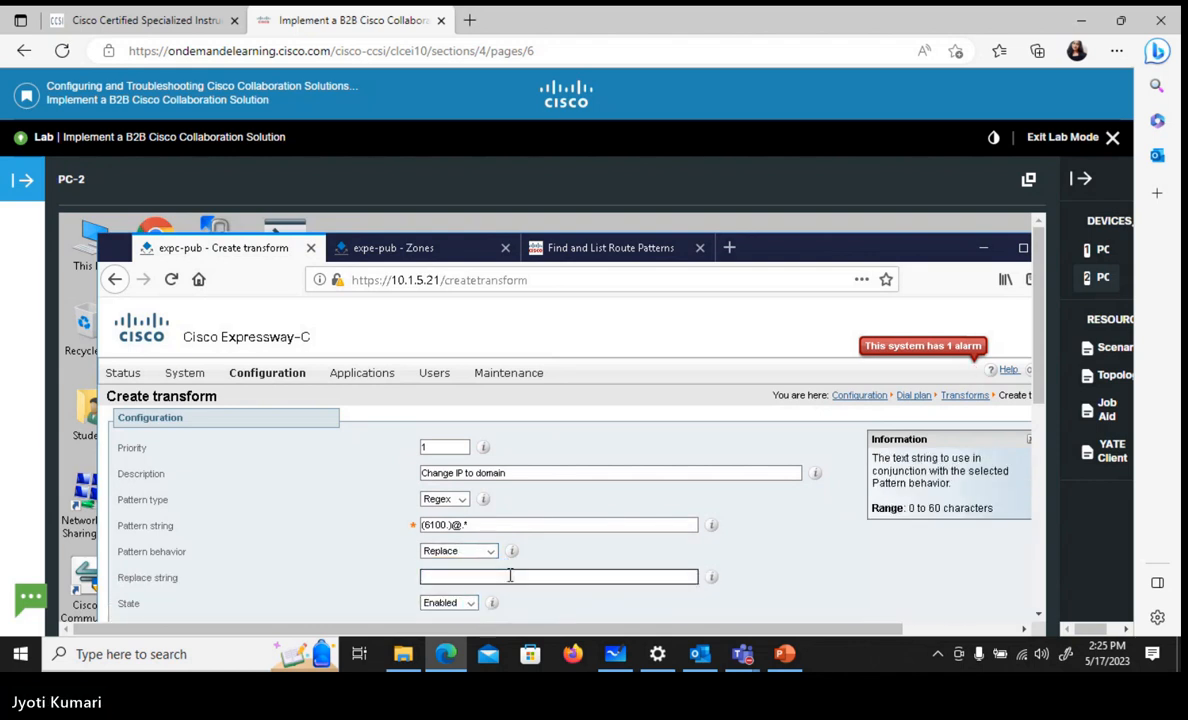
type("\\1@")
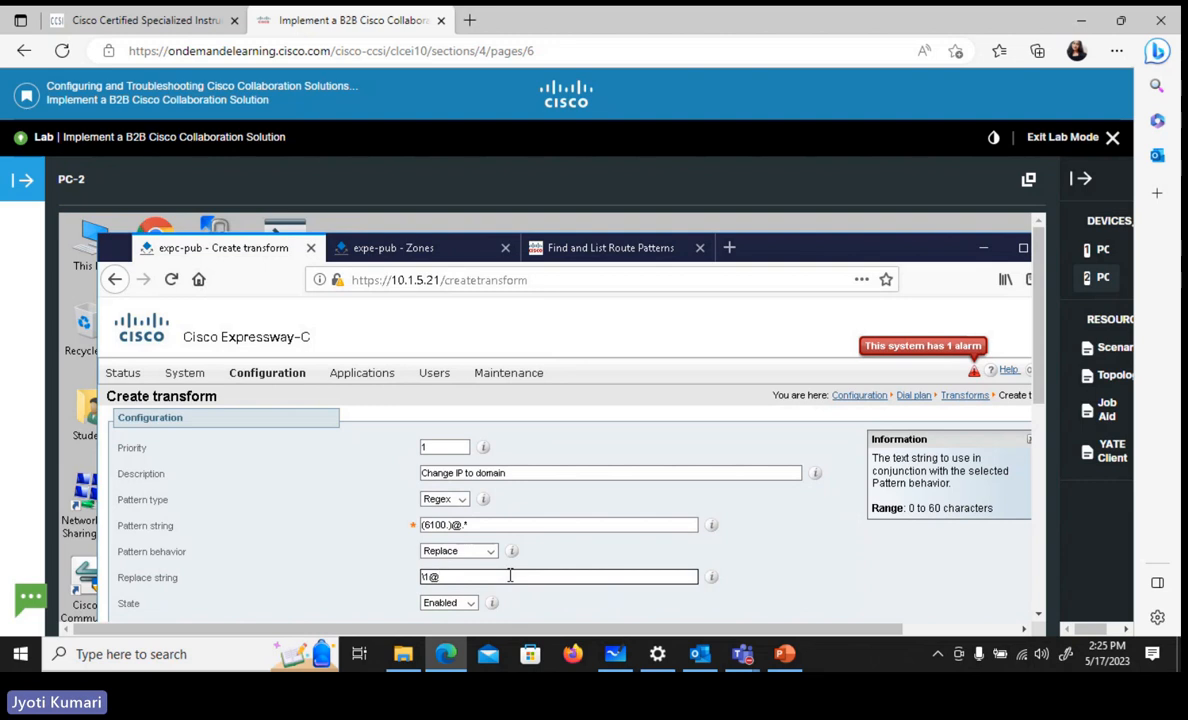
type("cll-collab.i")
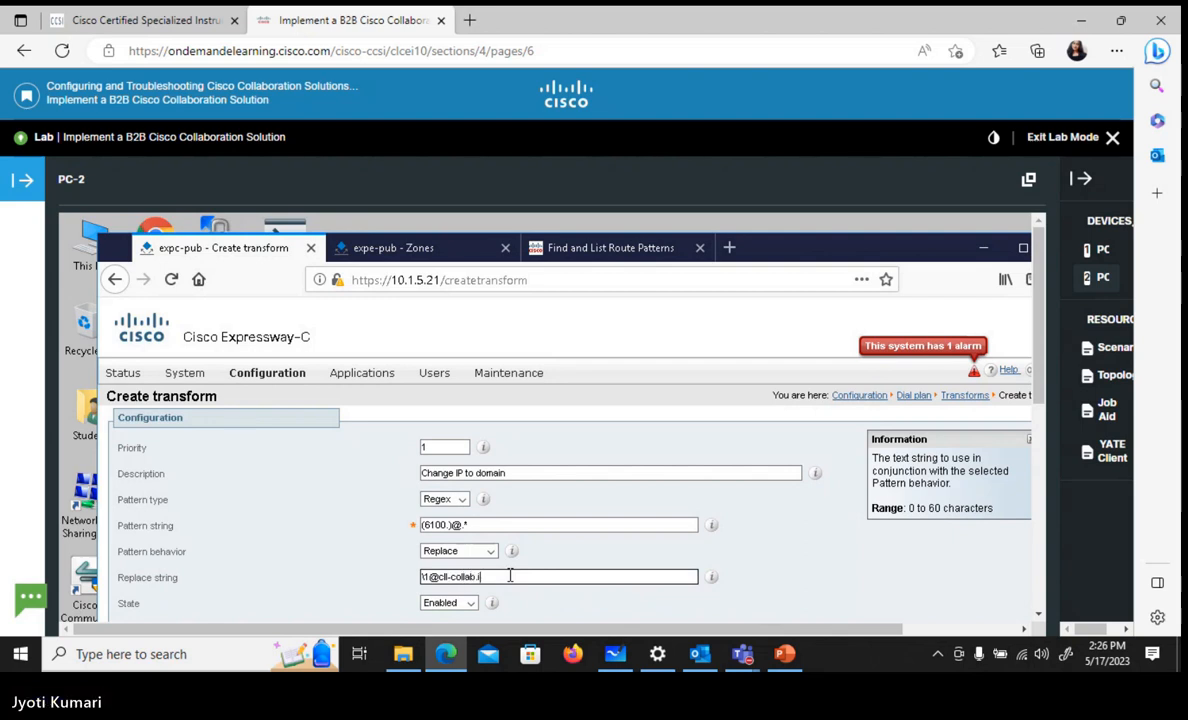
key("BackSpace")
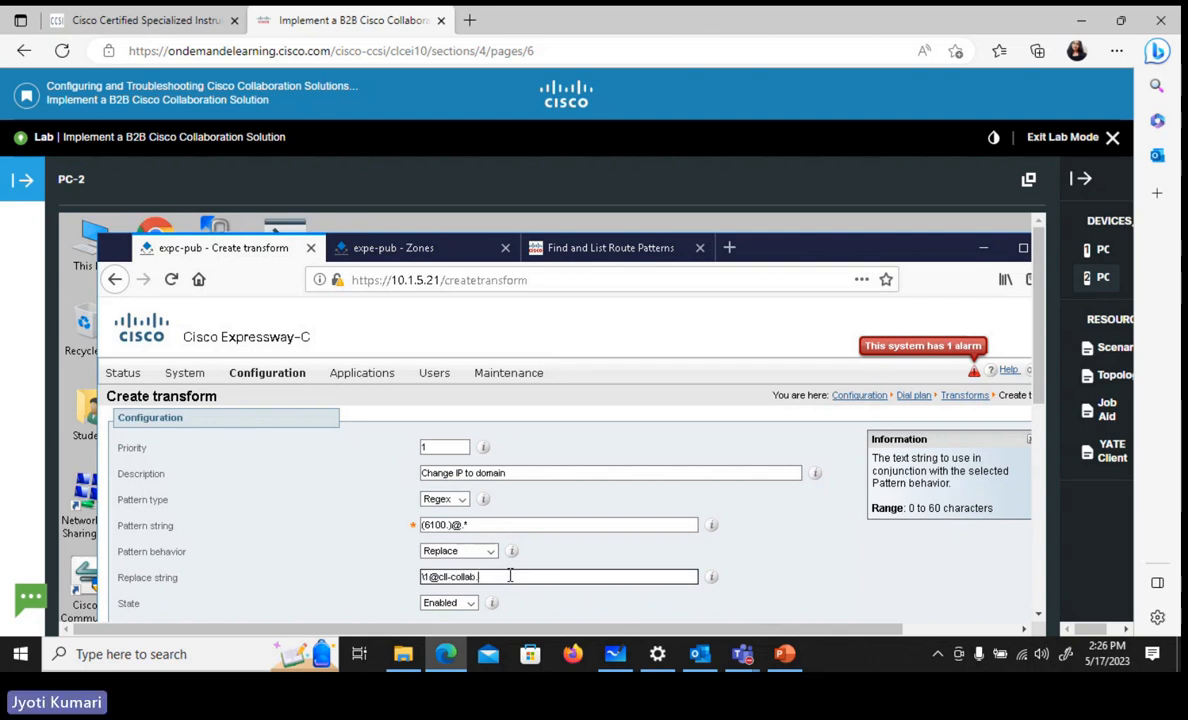
type("exter")
type("nal")
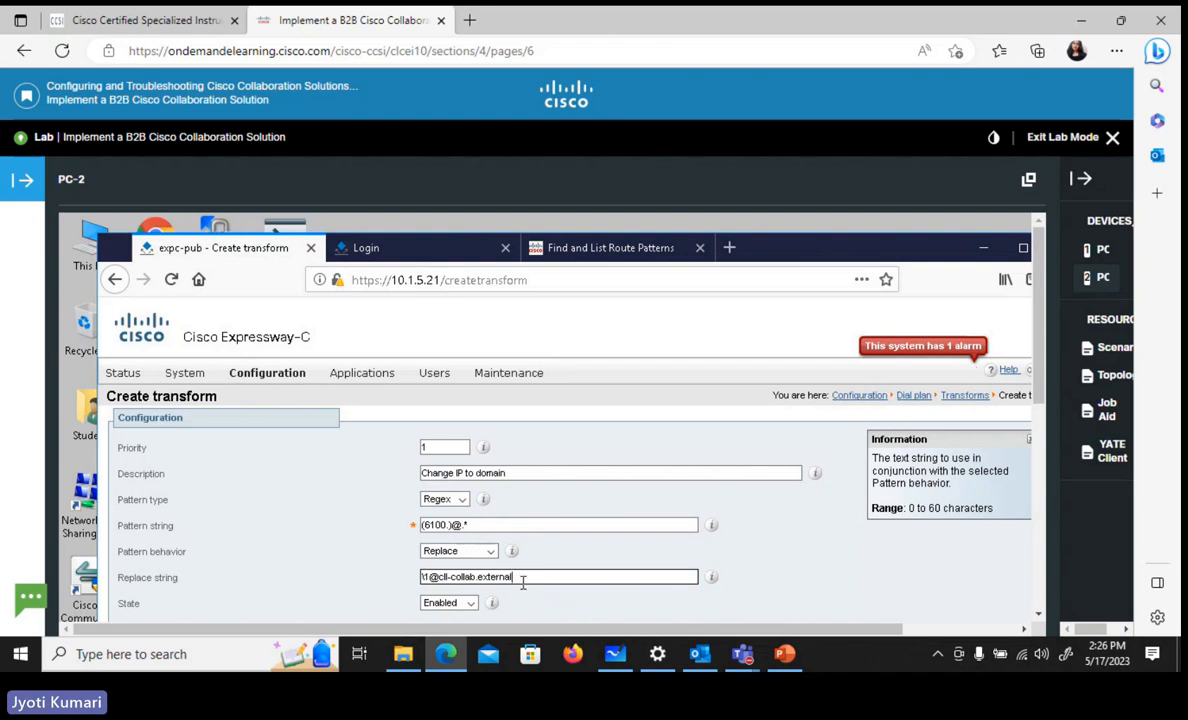
left_click_drag(1041, 394, 1043, 444)
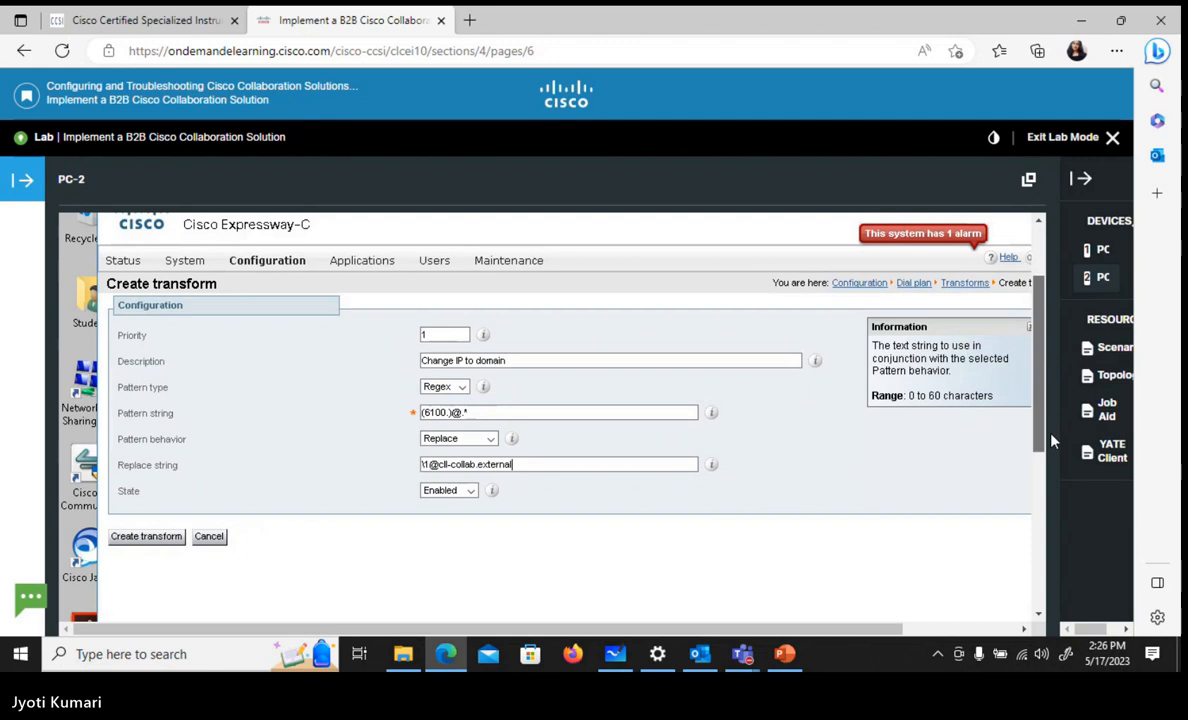
left_click(147, 537)
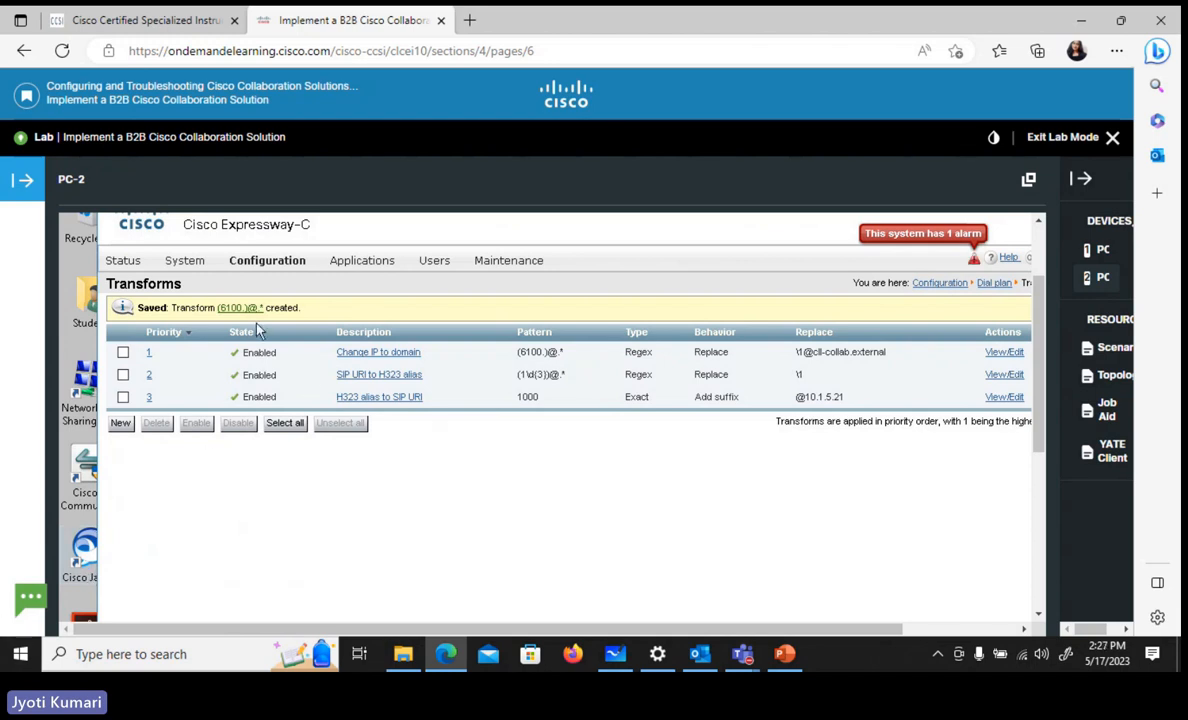
Start a new dial plan search rule on the Expressway-C and name it B2B-out
mouse_move(268, 258)
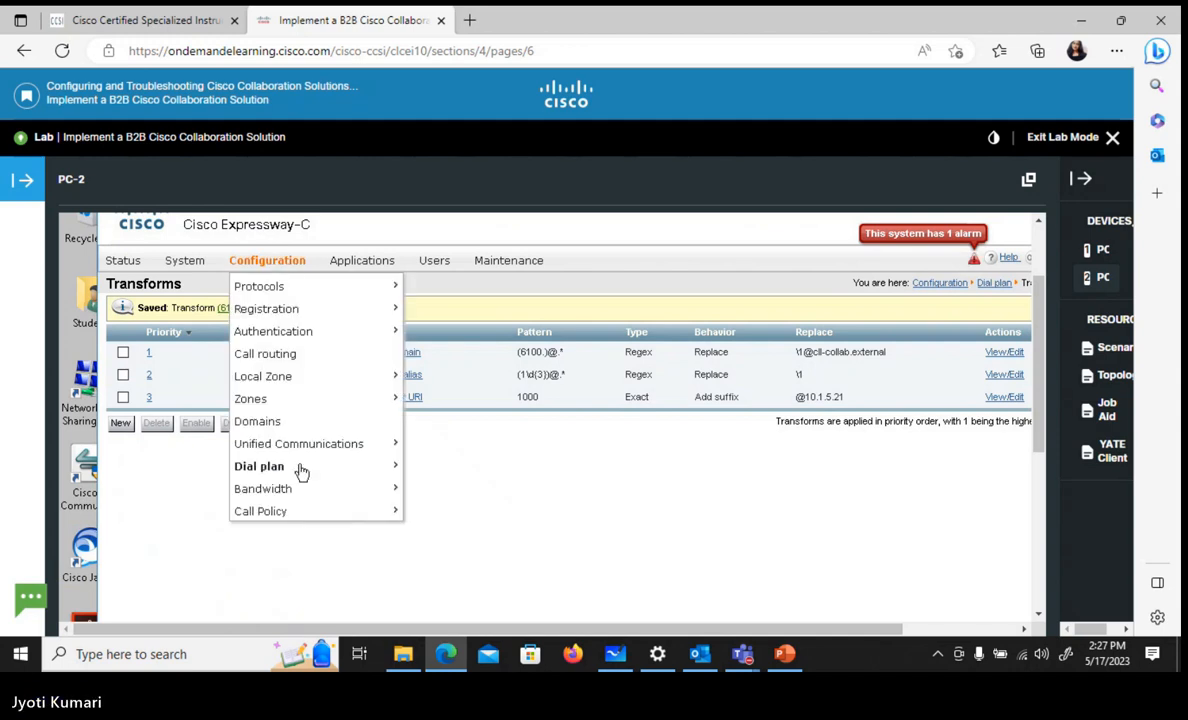
mouse_move(303, 472)
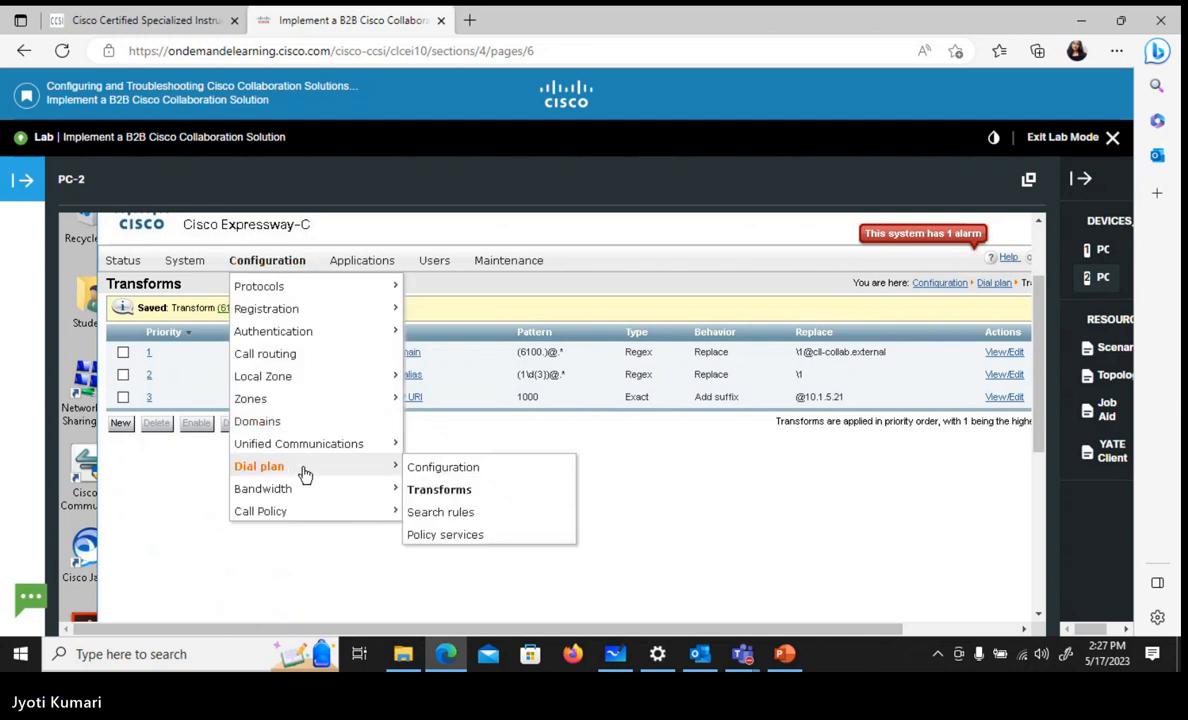
left_click(504, 521)
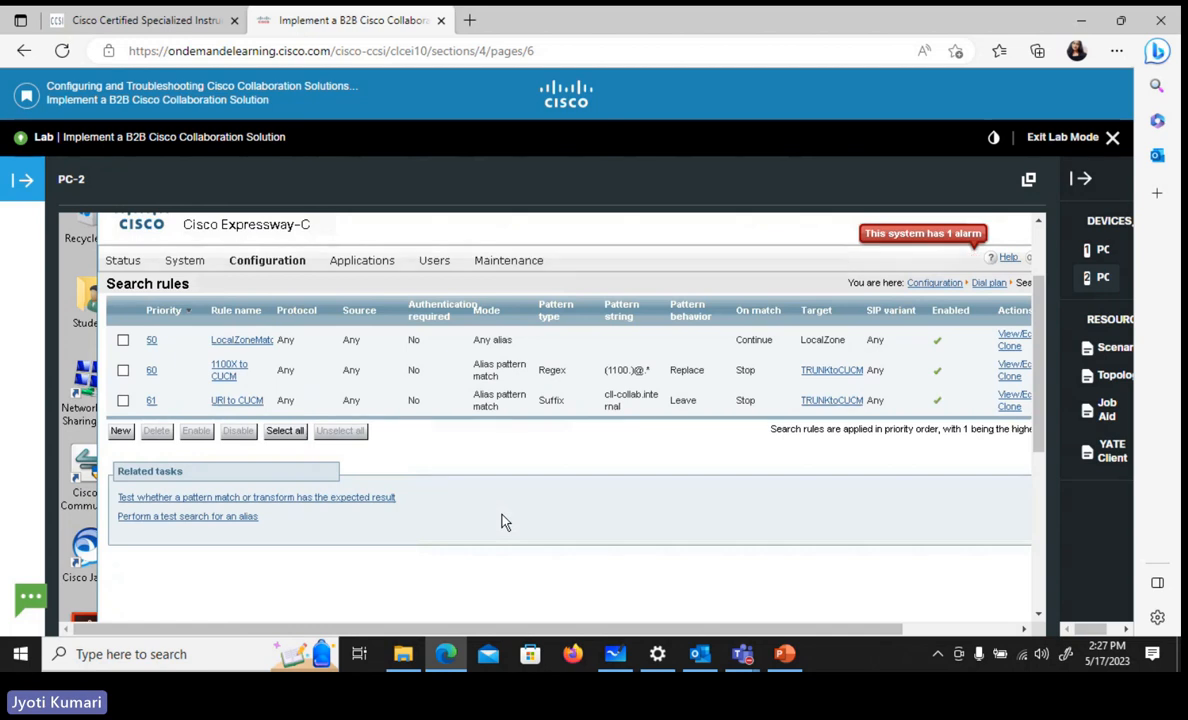
left_click(120, 431)
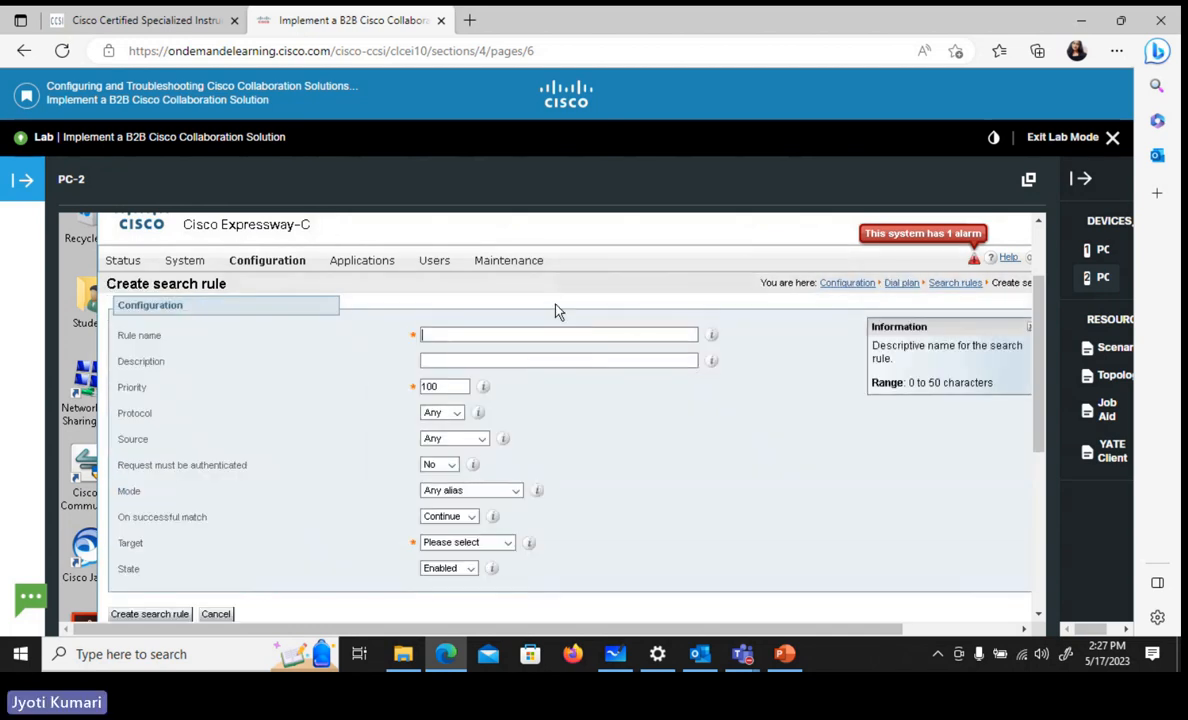
left_click(479, 335)
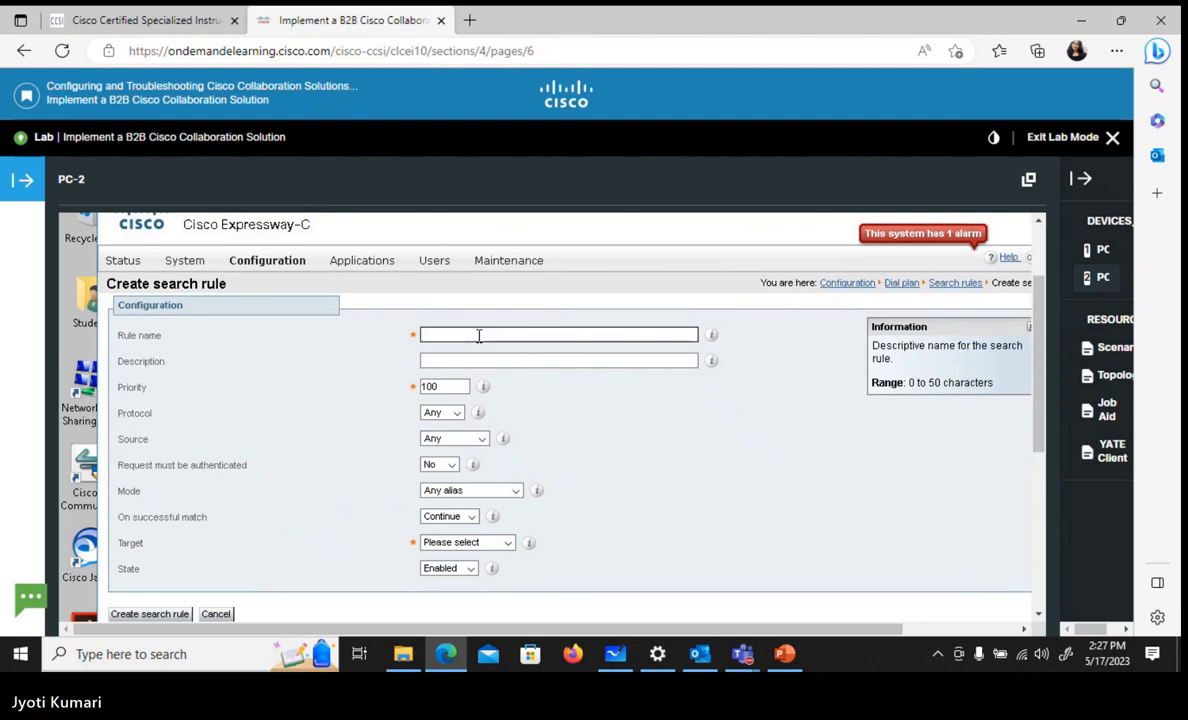
type("B2")
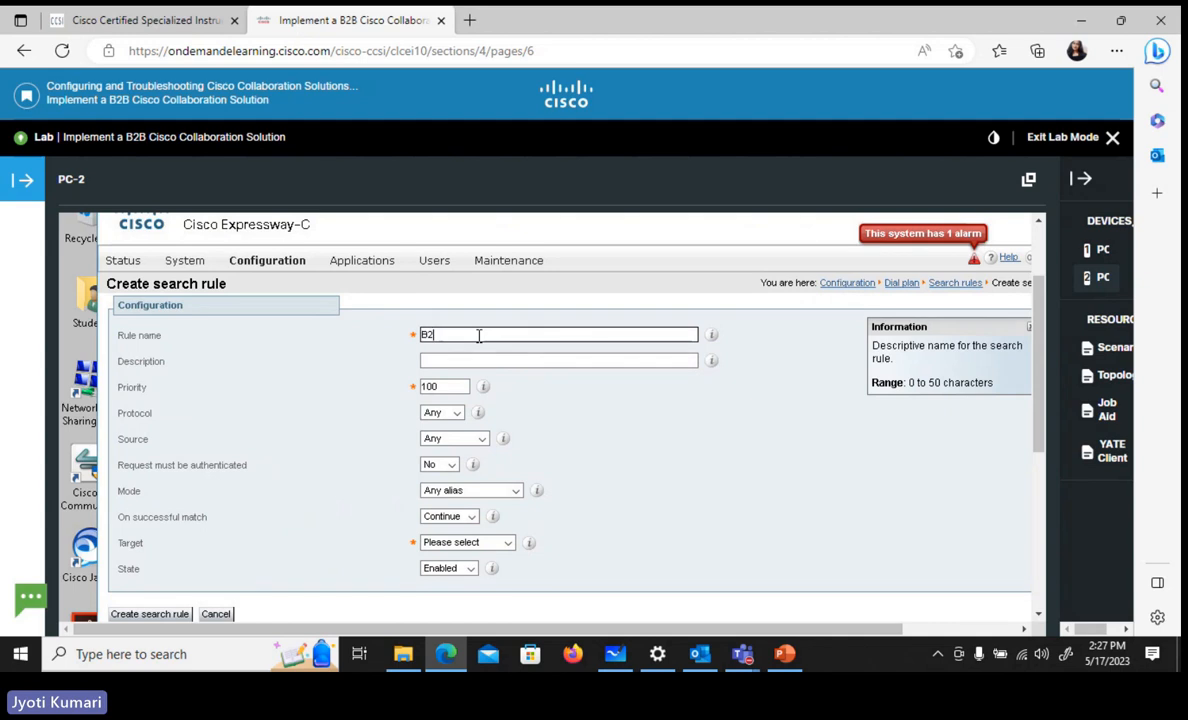
type("B-out")
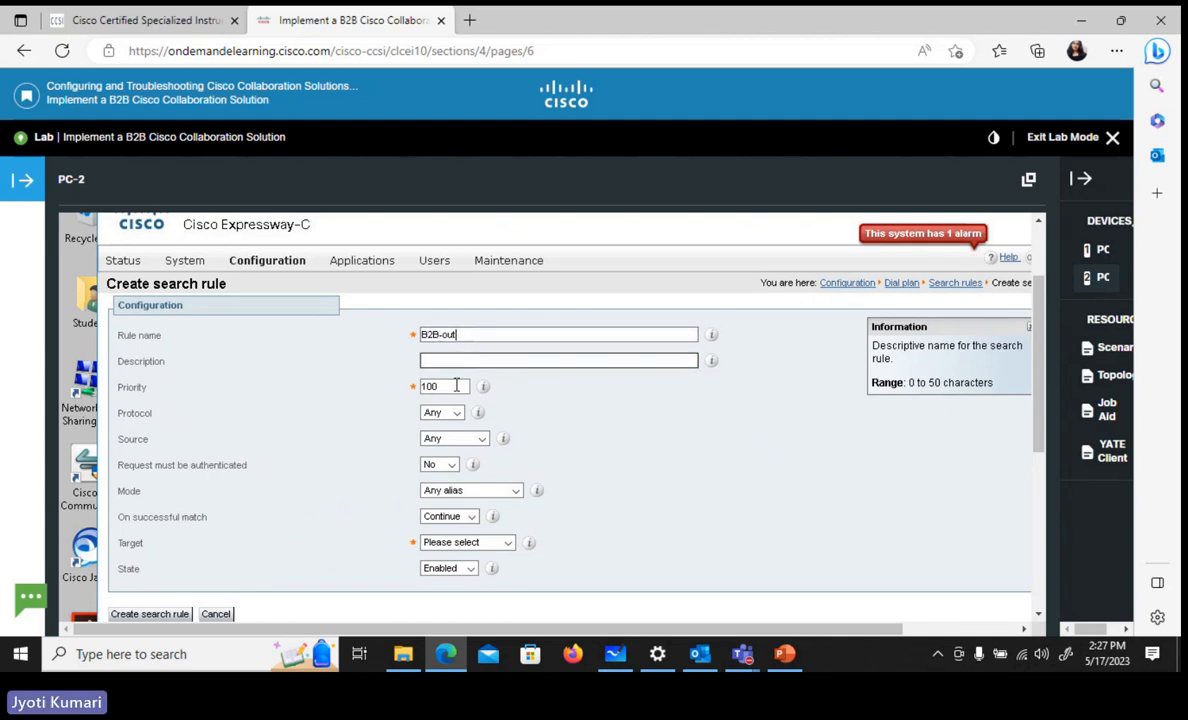
Give the search rule the description "outgoing b2b calls" and set its priority to 101
left_click(437, 366)
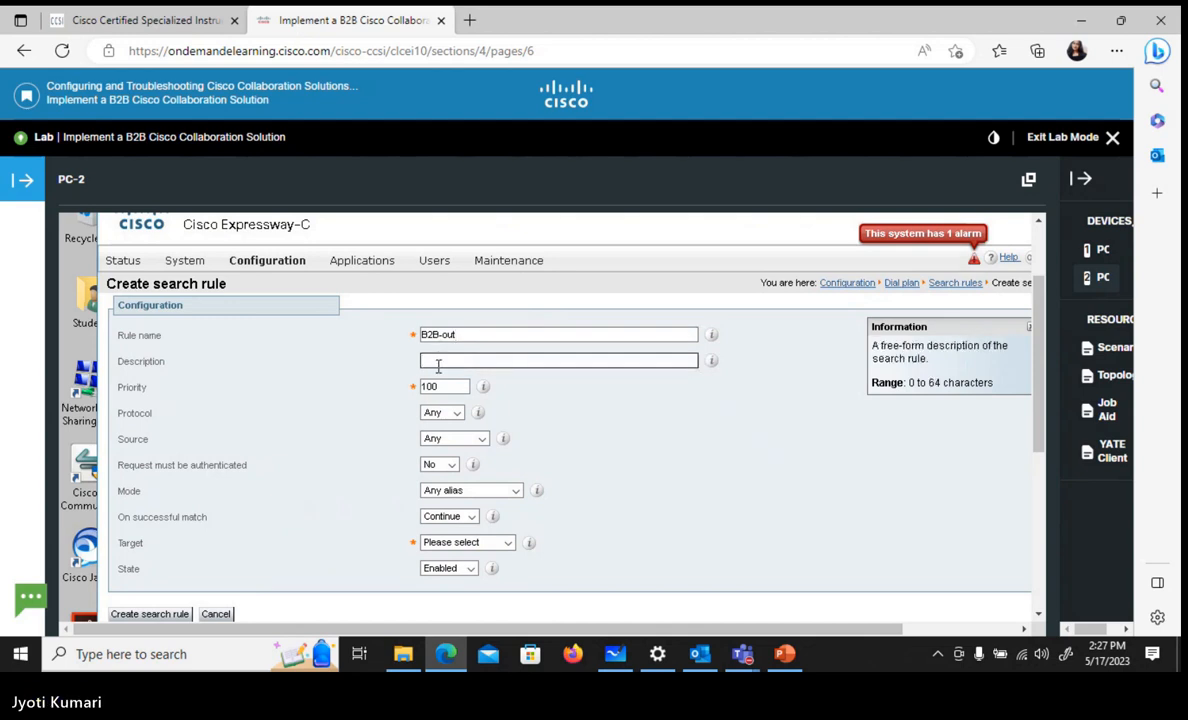
type("outgoi")
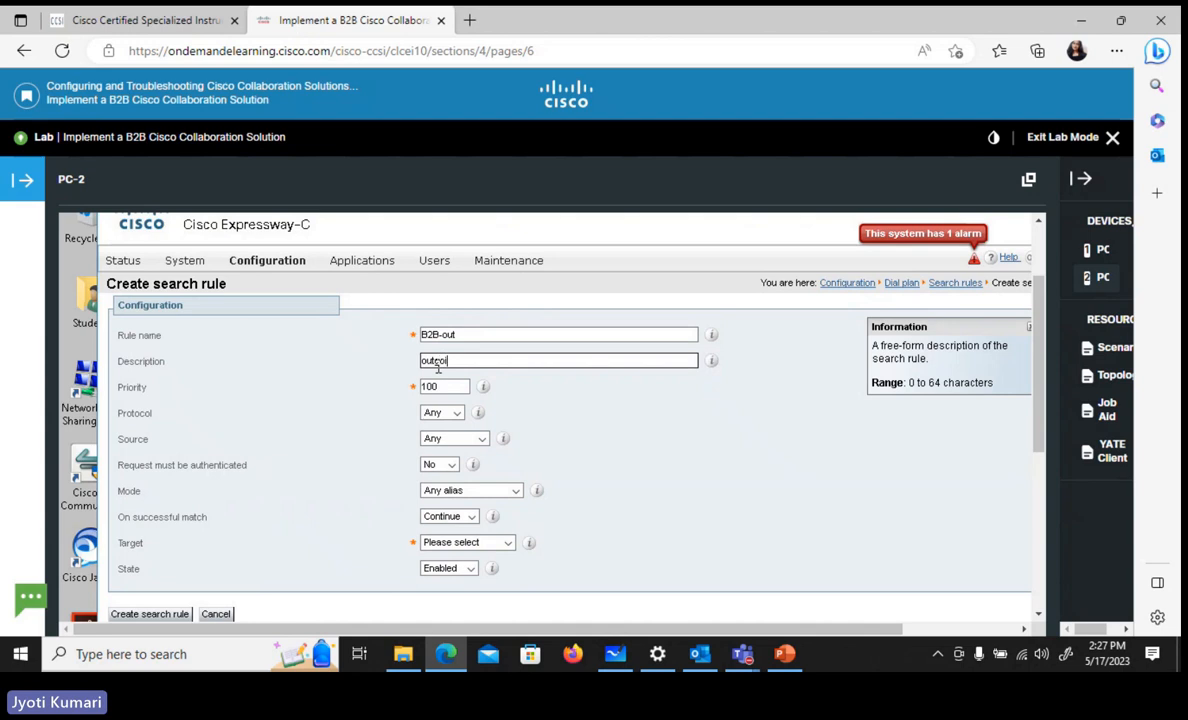
type("ng b2b calls")
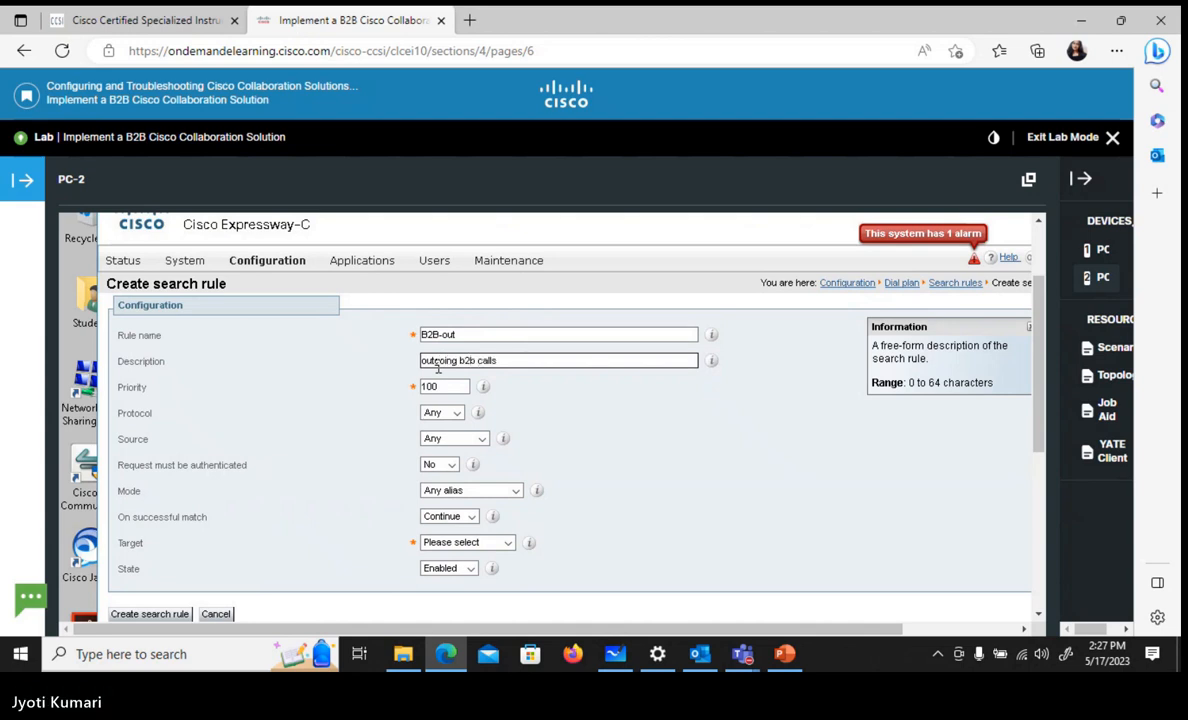
left_click(442, 387)
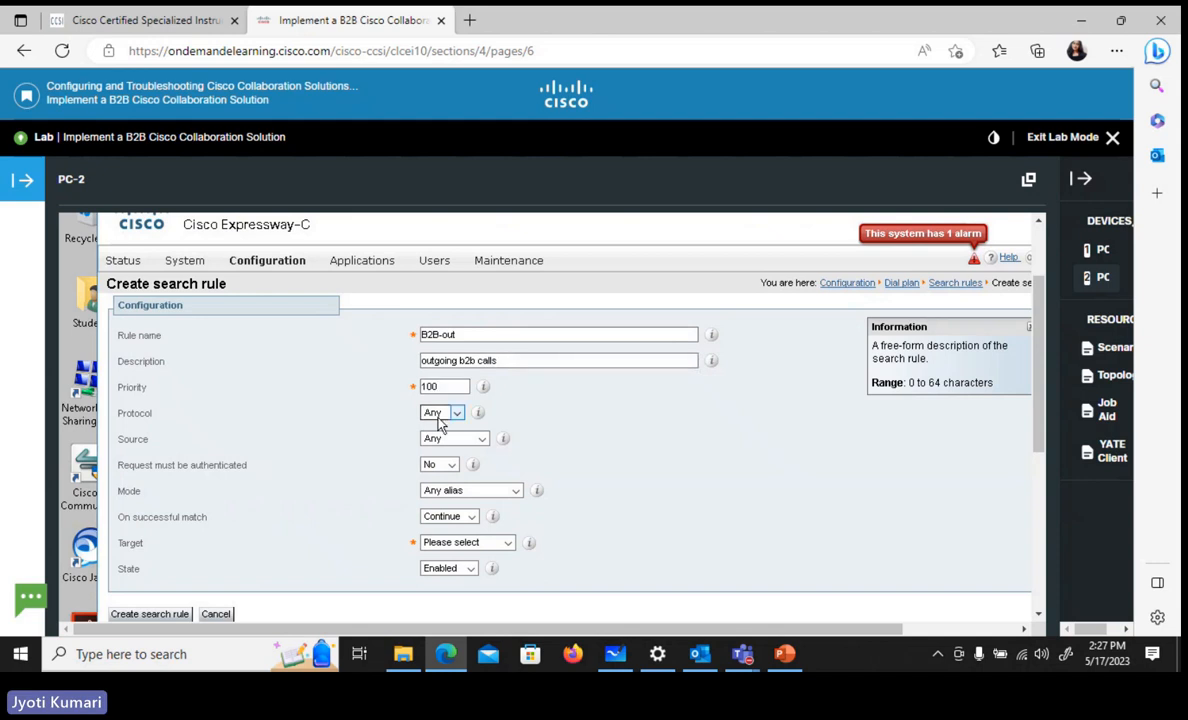
left_click(443, 387)
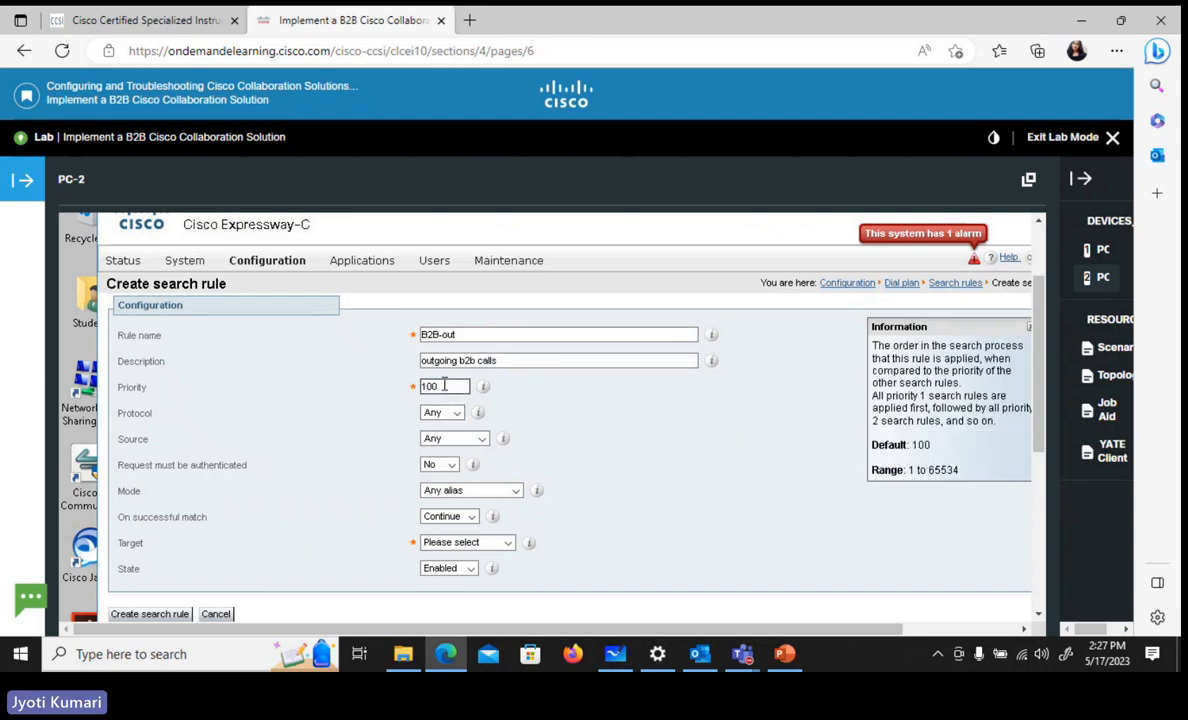
key("BackSpace")
type("1")
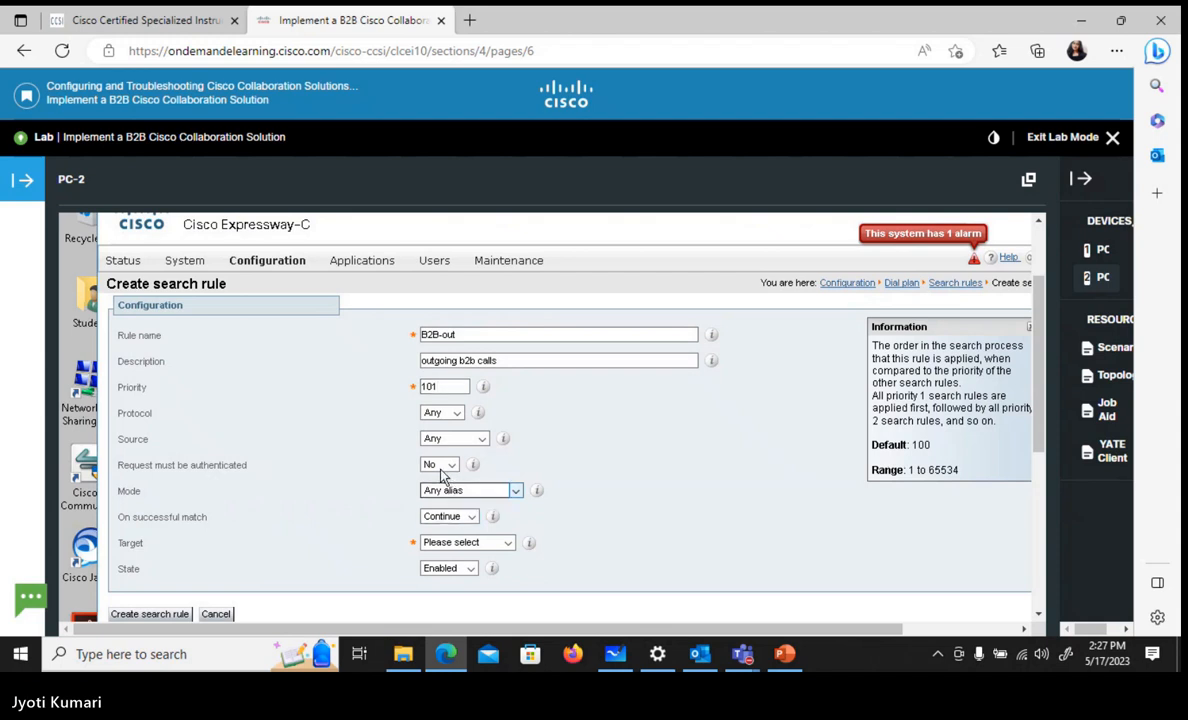
Set the search rule's mode to Alias pattern match and its pattern type to Regex
left_click(455, 491)
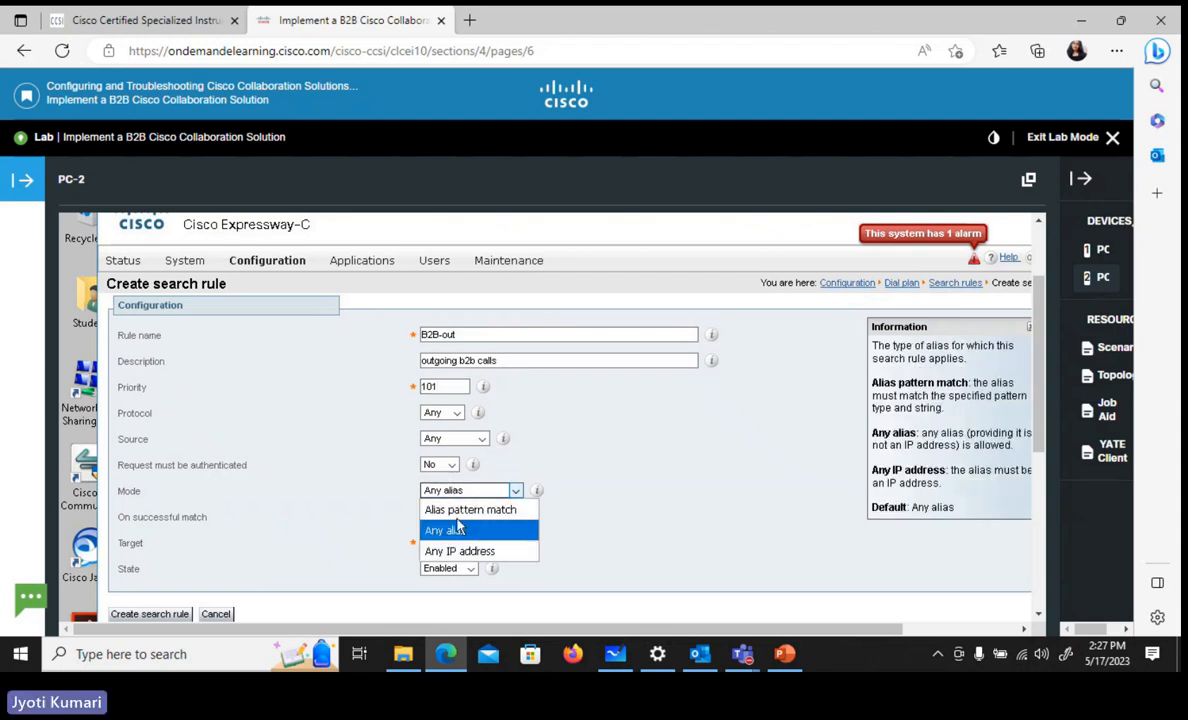
left_click(463, 510)
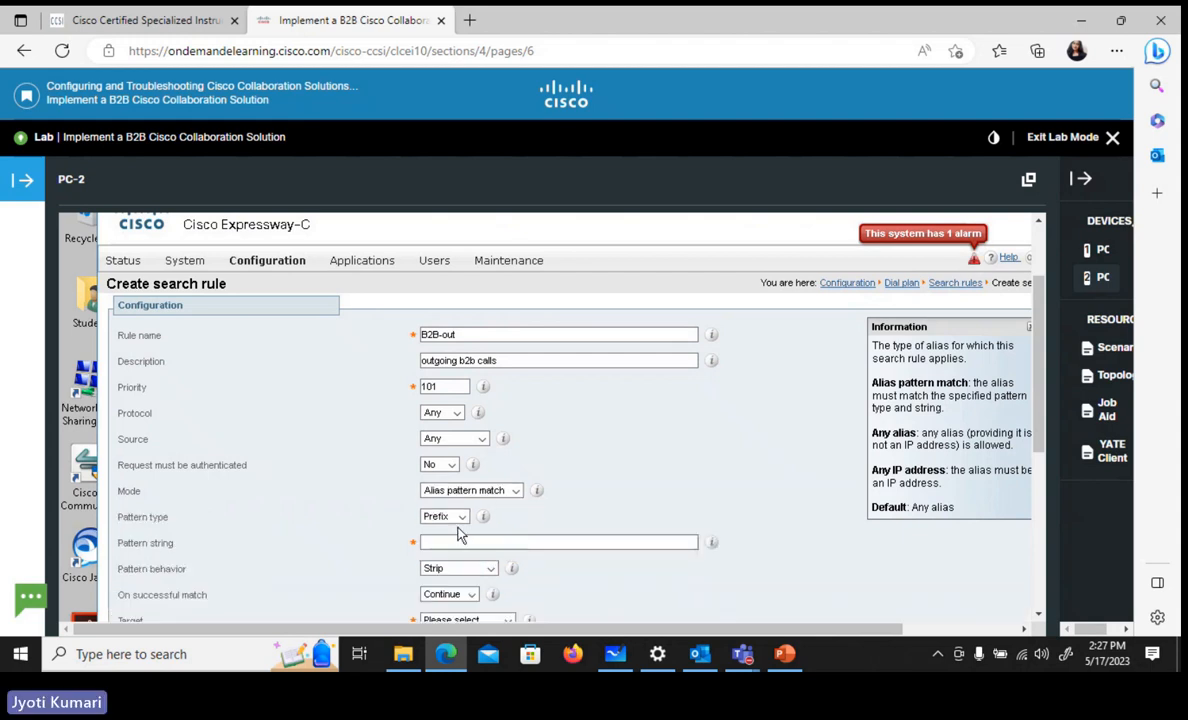
left_click(456, 519)
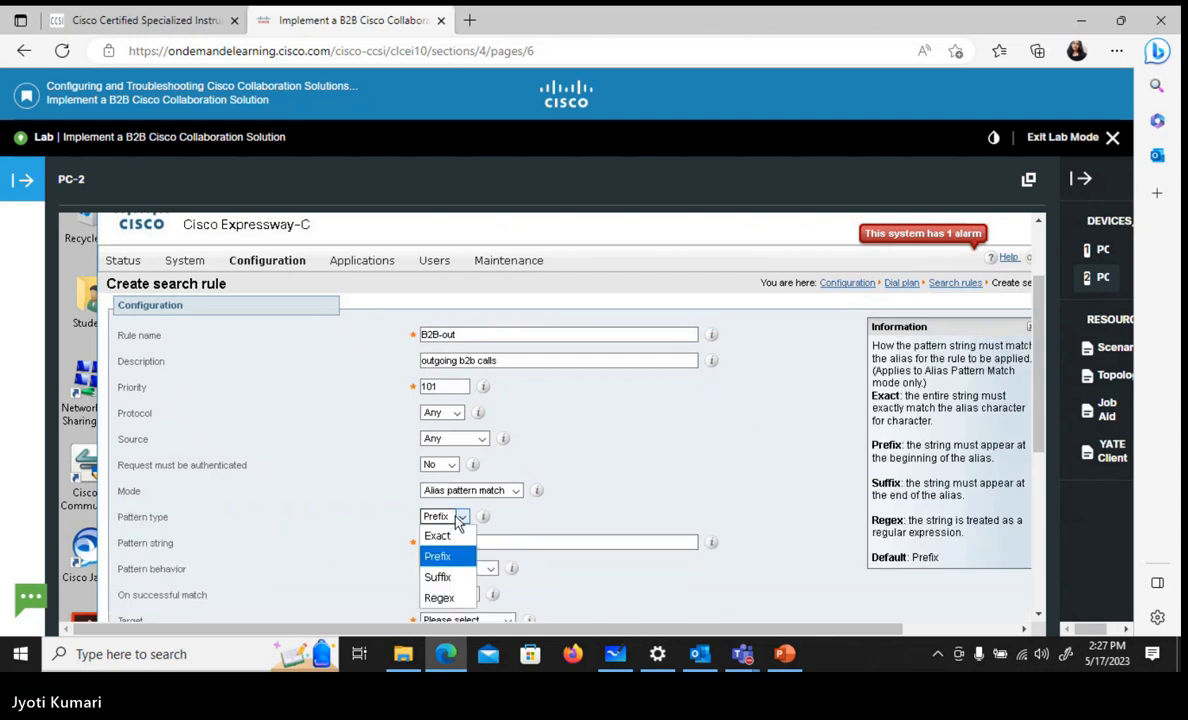
left_click(449, 600)
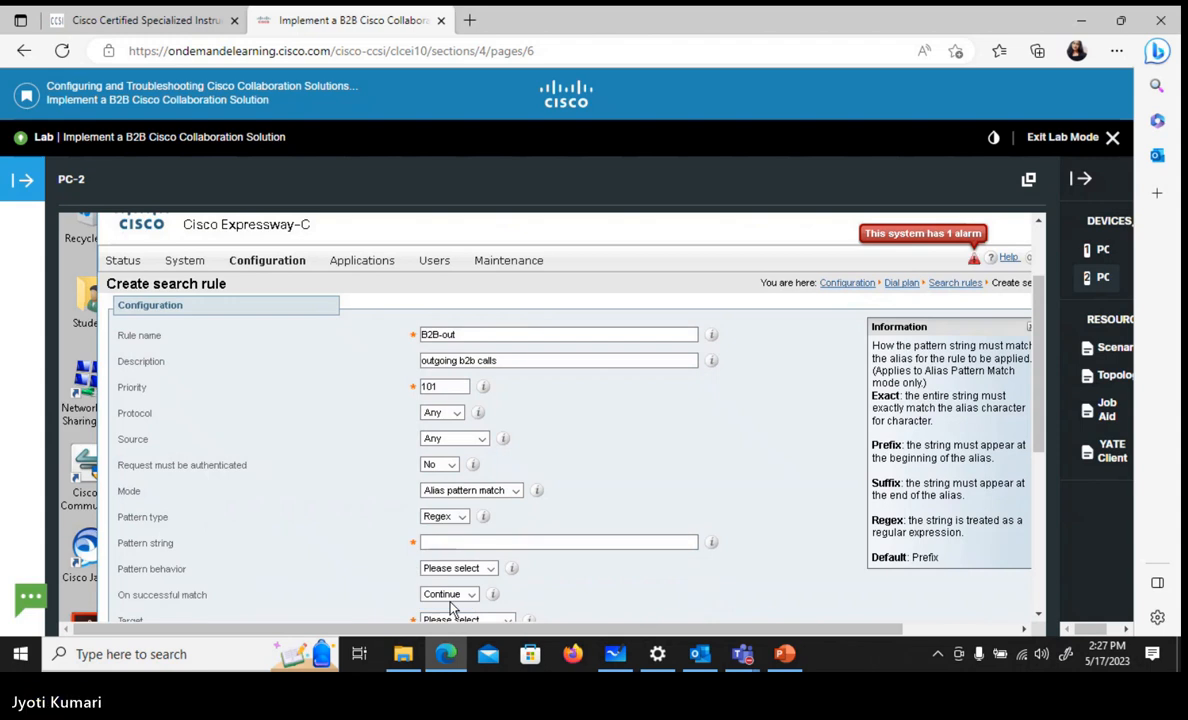
left_click(476, 542)
type("(")
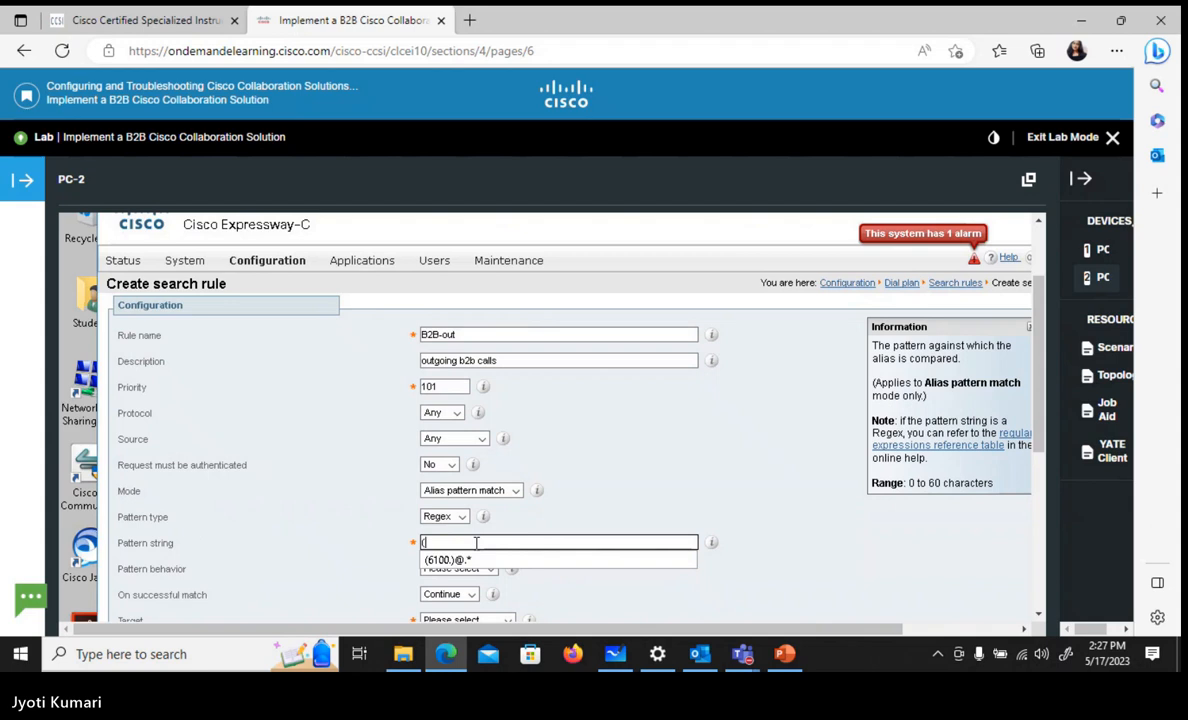
type("/")
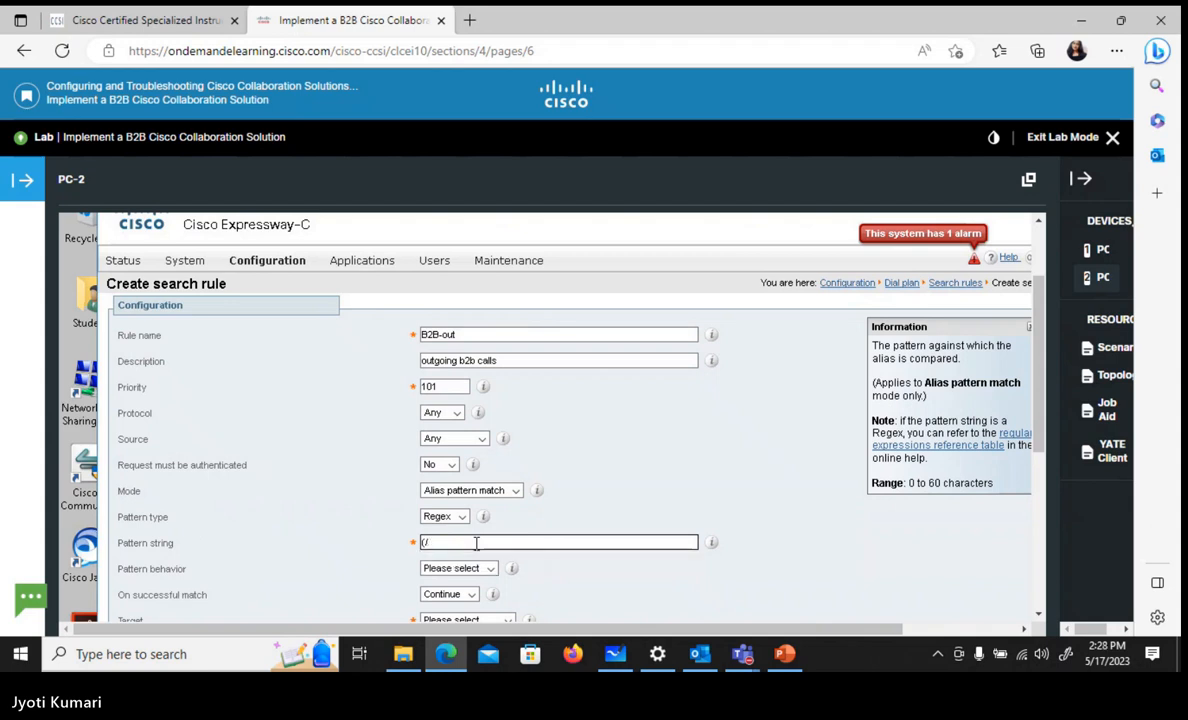
key("BackSpace")
type("?")
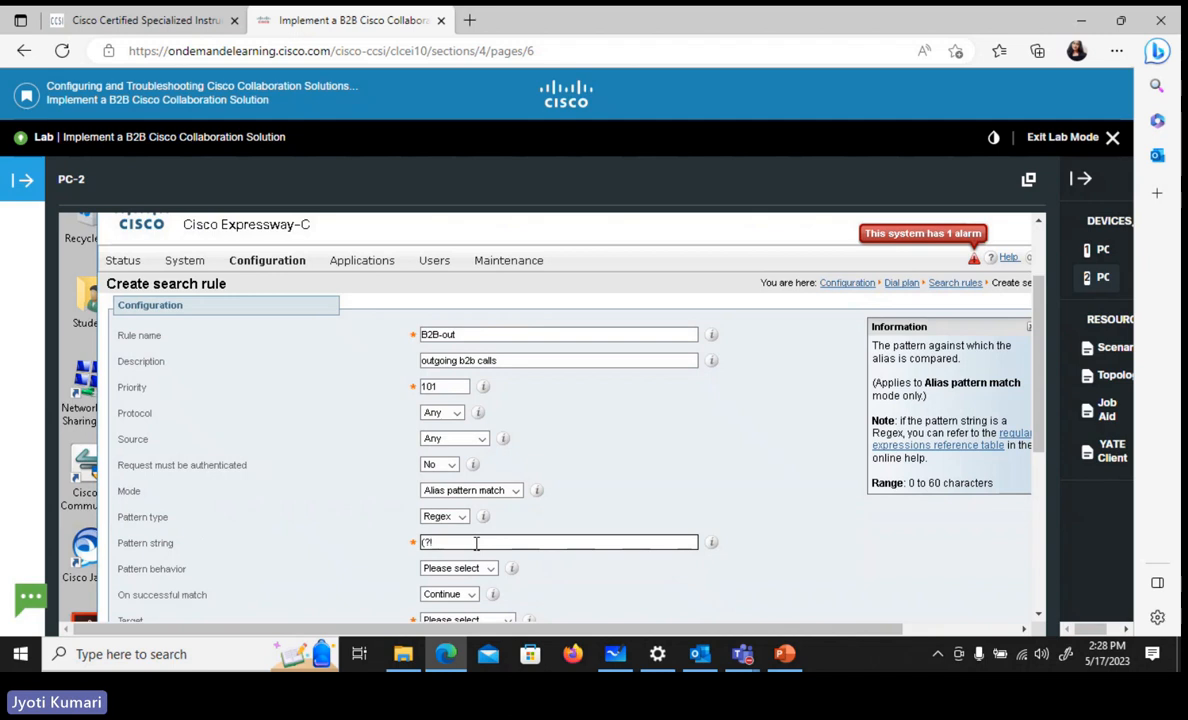
type("!")
type(".")
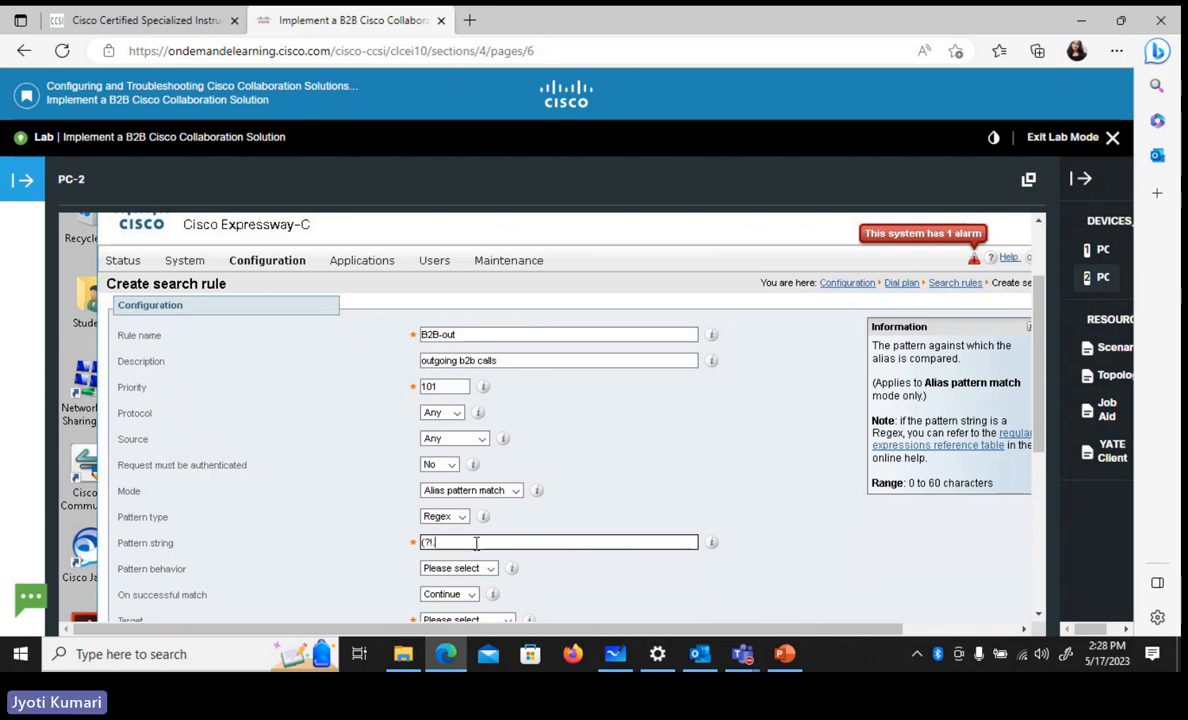
type("@cll")
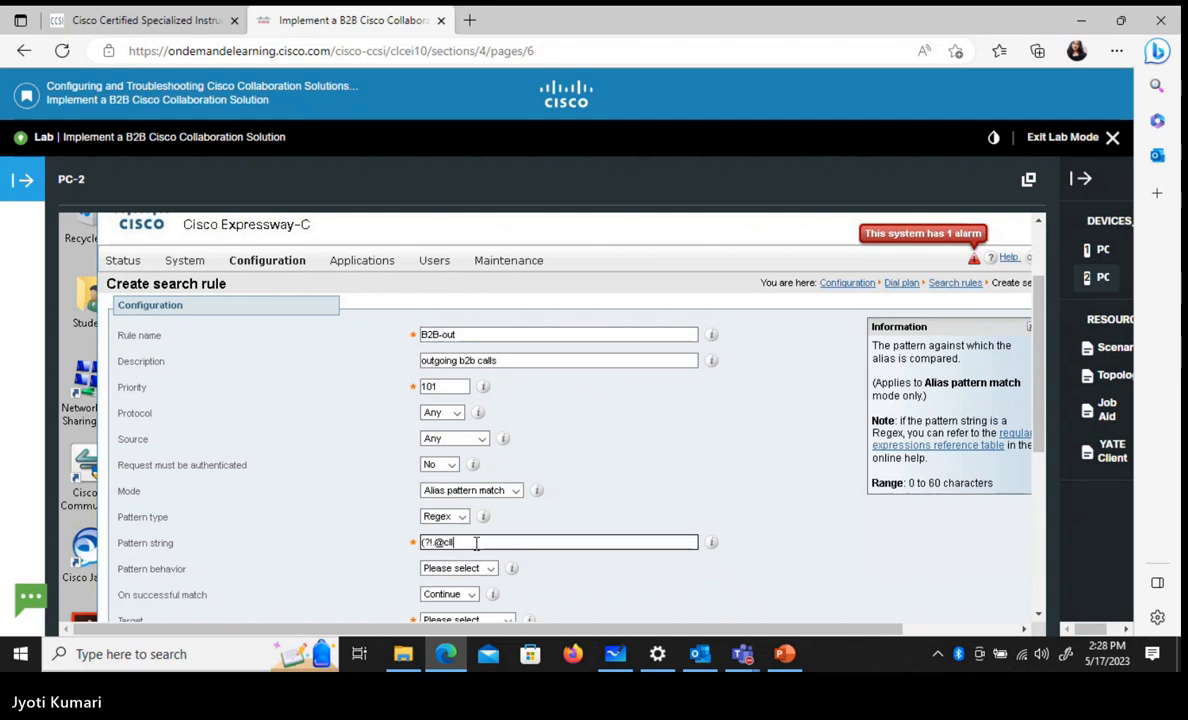
type("-collab")
type(".in")
right_click(655, 528)
left_click(402, 372)
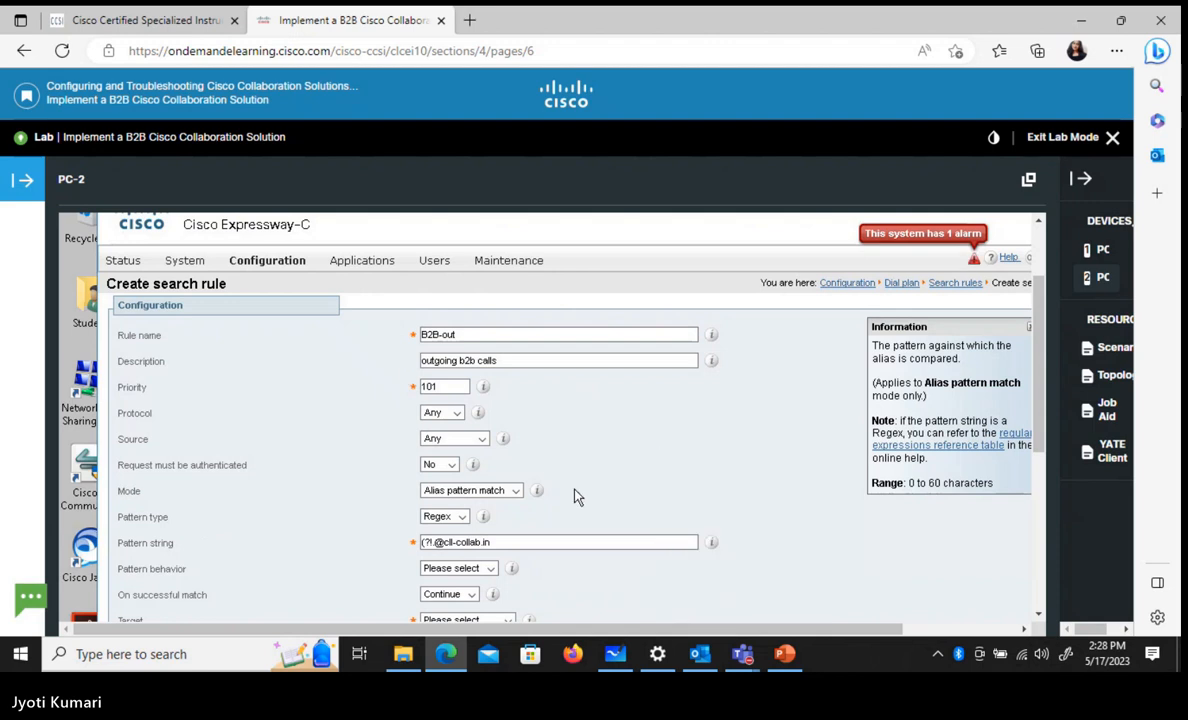
left_click(503, 541)
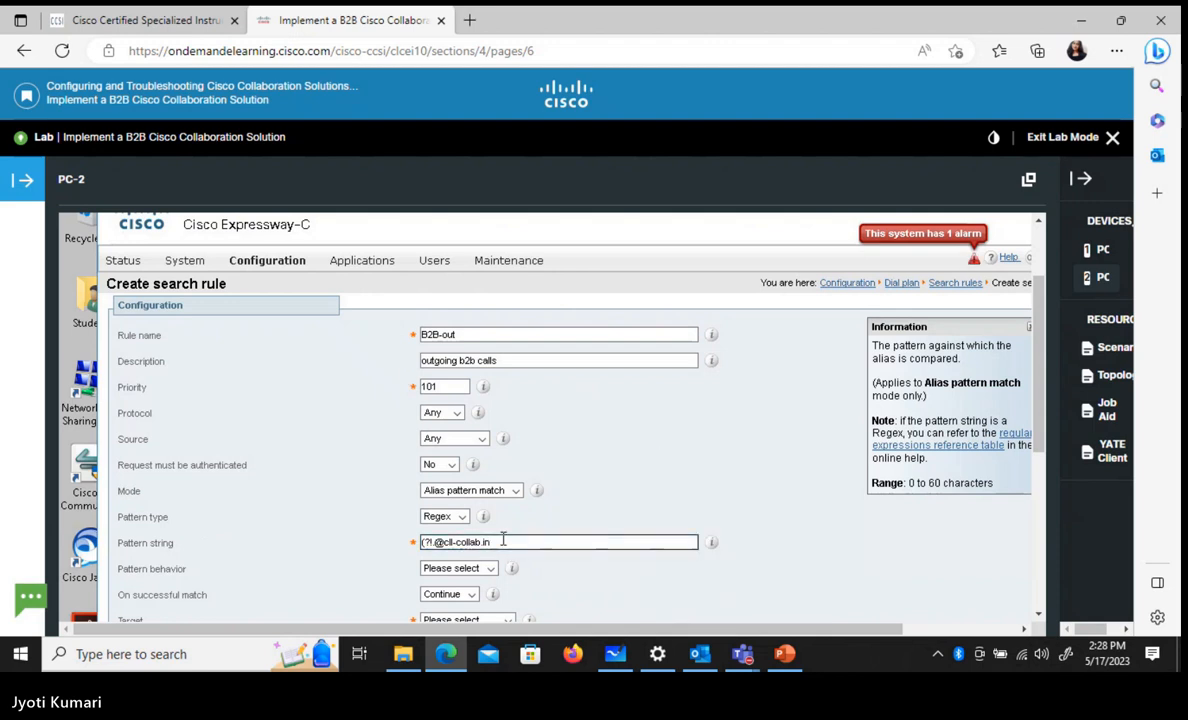
type("ternal")
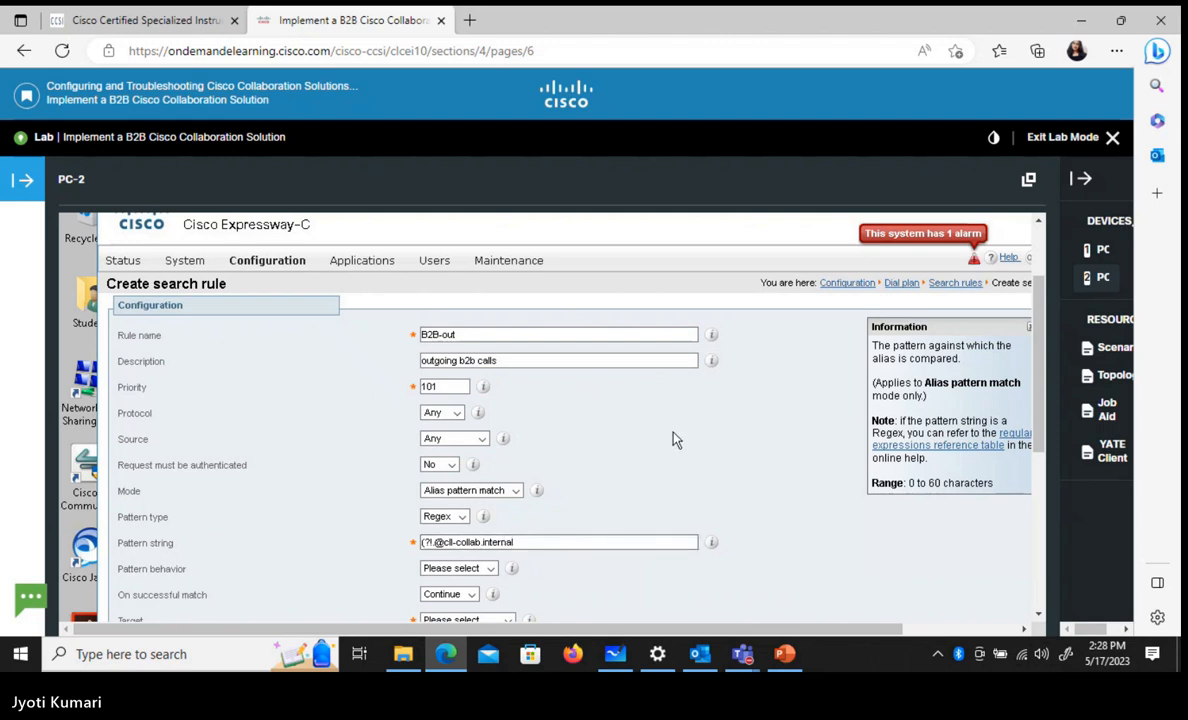
type("$).*")
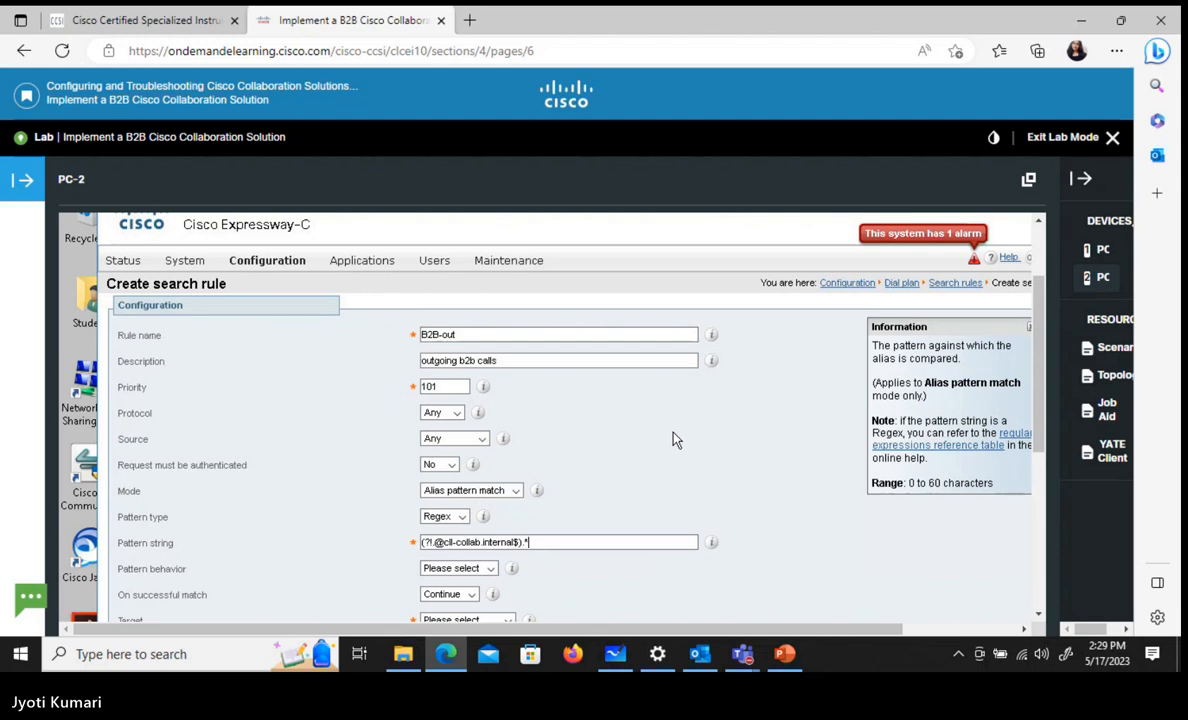
Set the search rule's pattern behavior to Leave and its action on a successful match to Stop
left_click(491, 569)
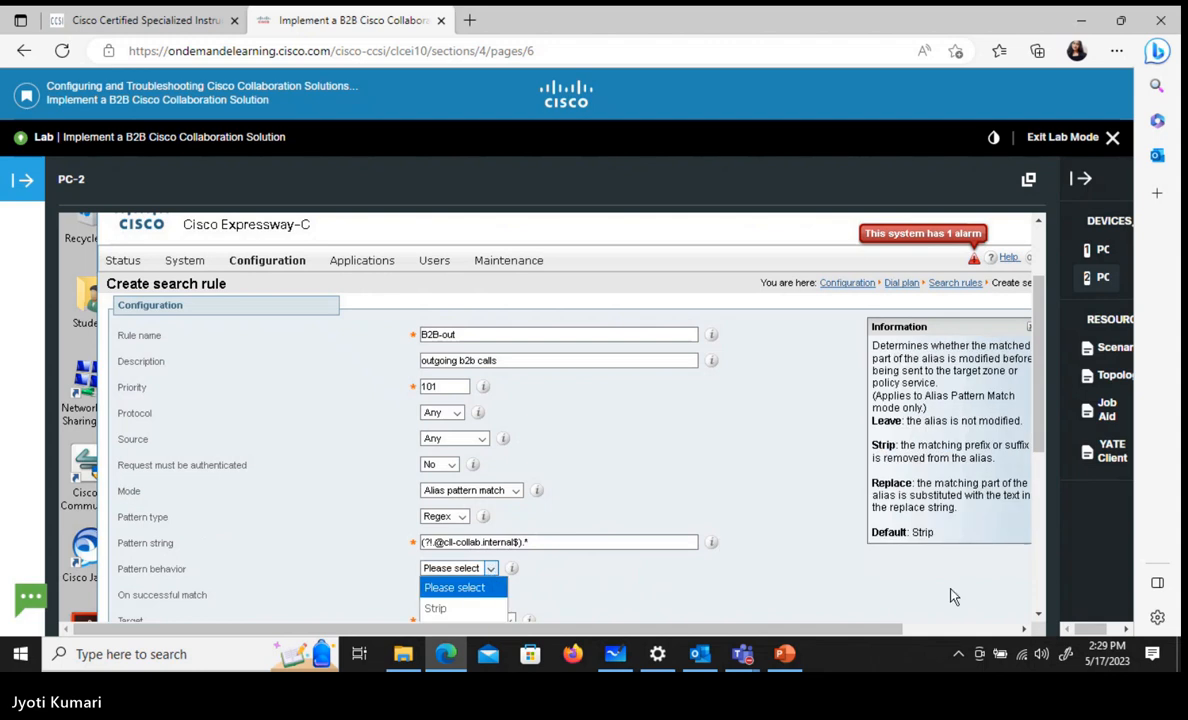
scroll(560, 420, "down", 1)
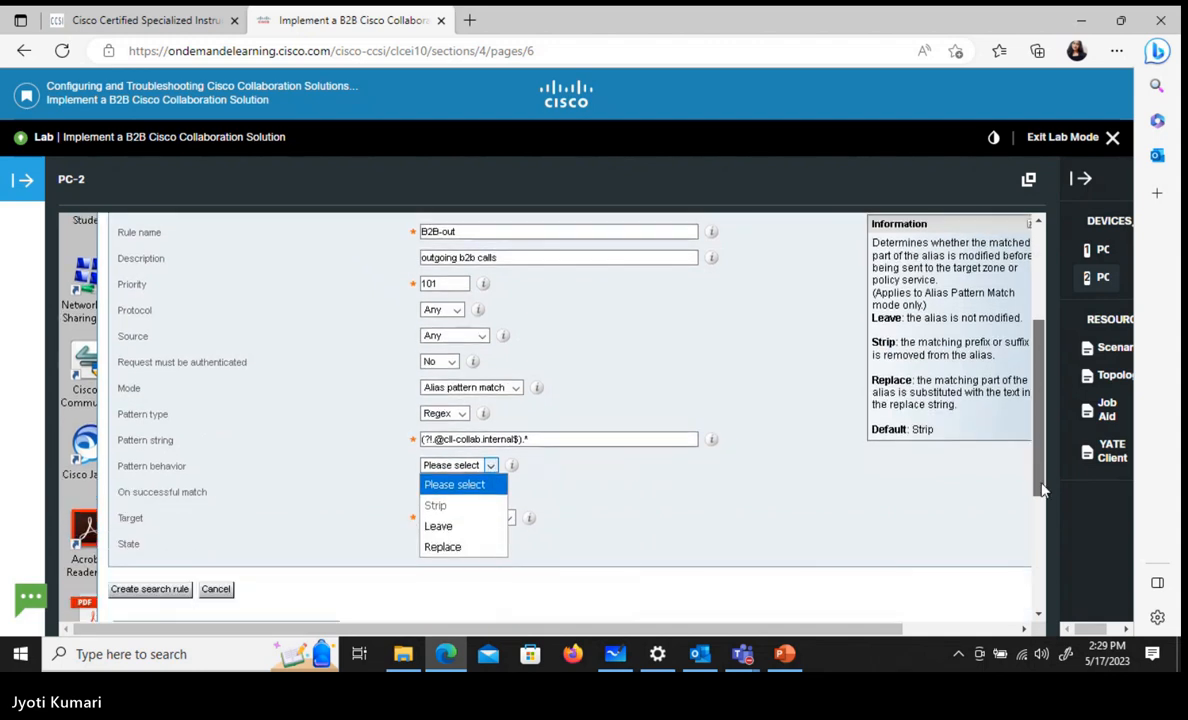
left_click(452, 527)
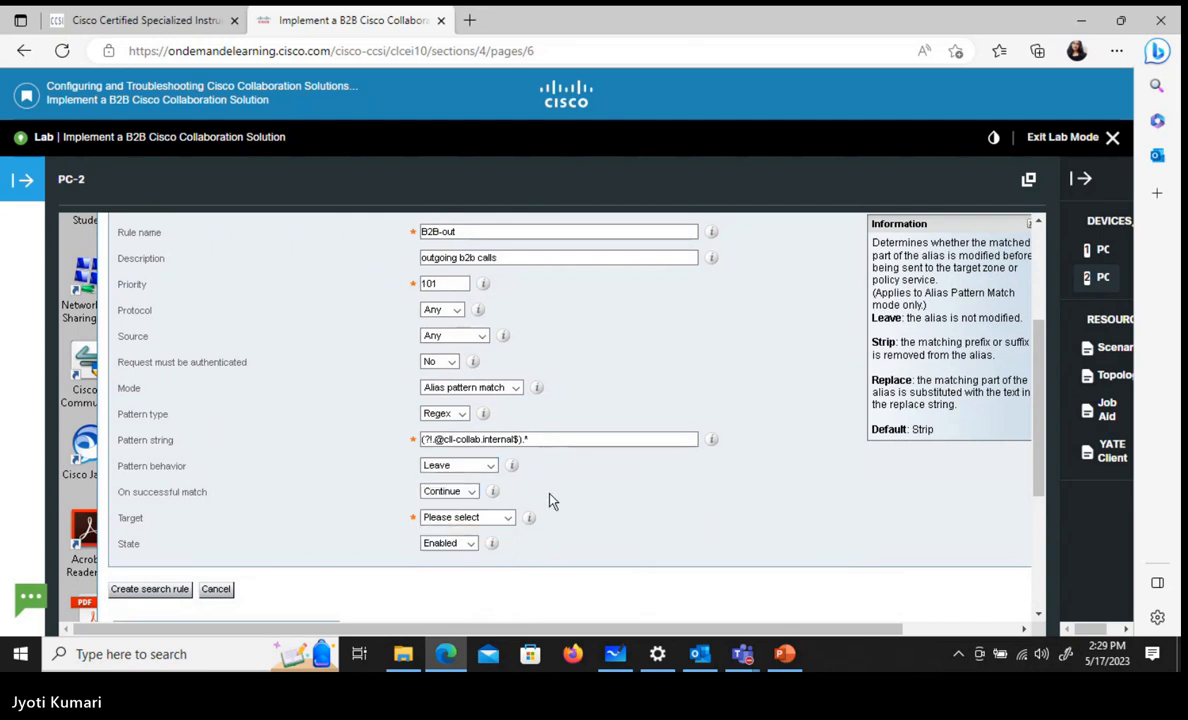
left_click(475, 498)
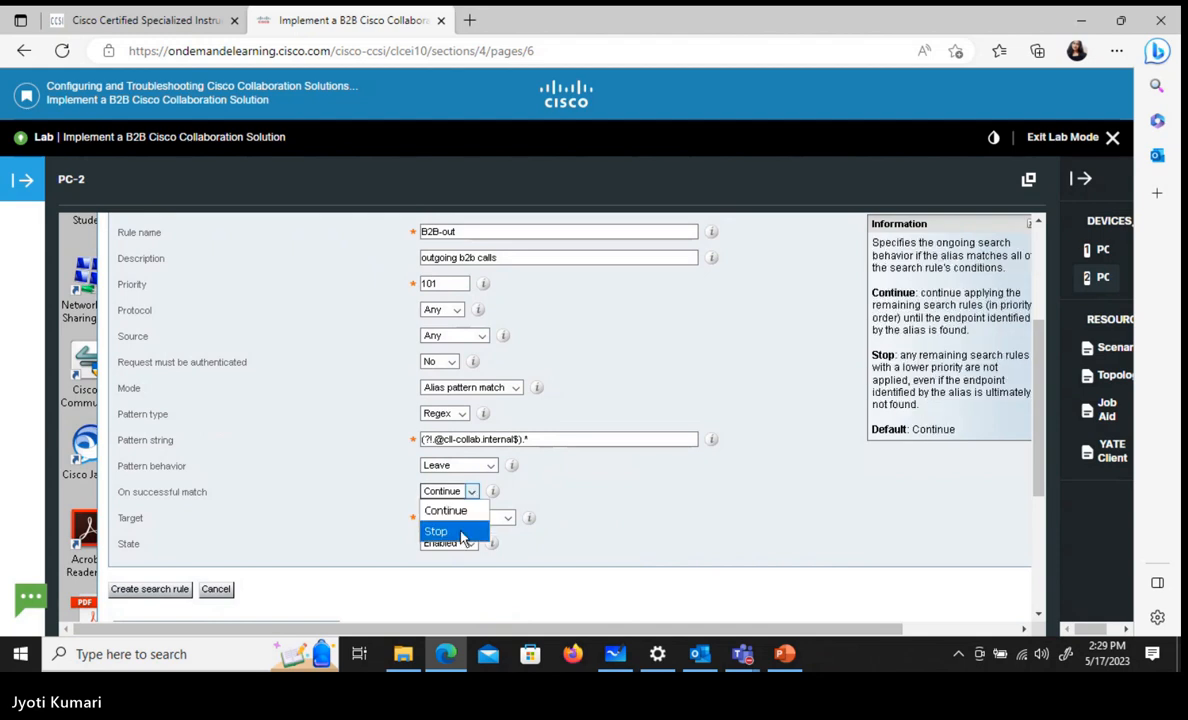
left_click(460, 532)
Choose the B2B-client zone as the search rule's target
left_click(497, 519)
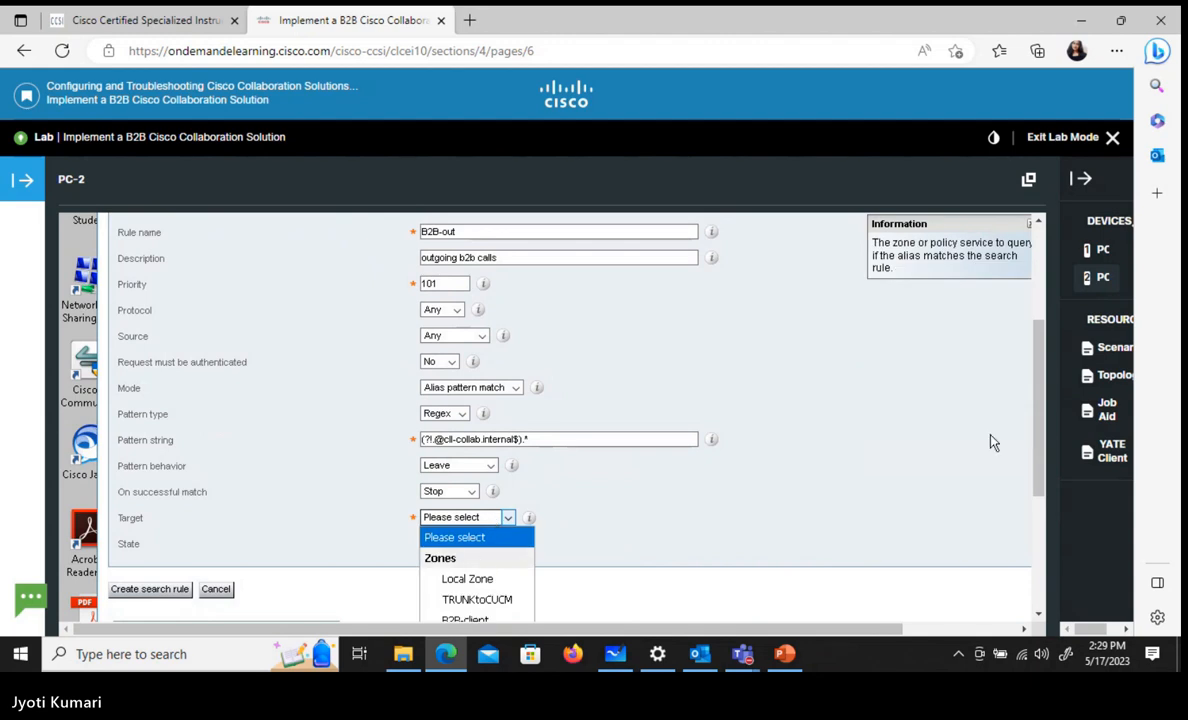
left_click_drag(1045, 443, 1046, 488)
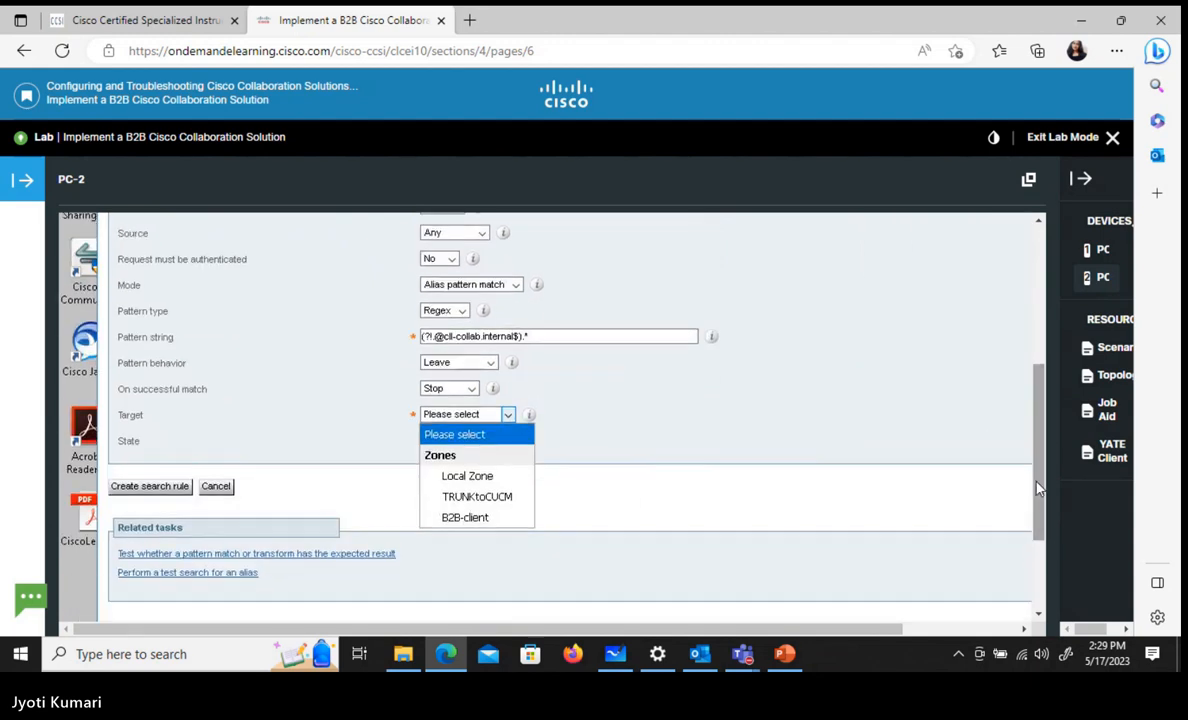
left_click(503, 518)
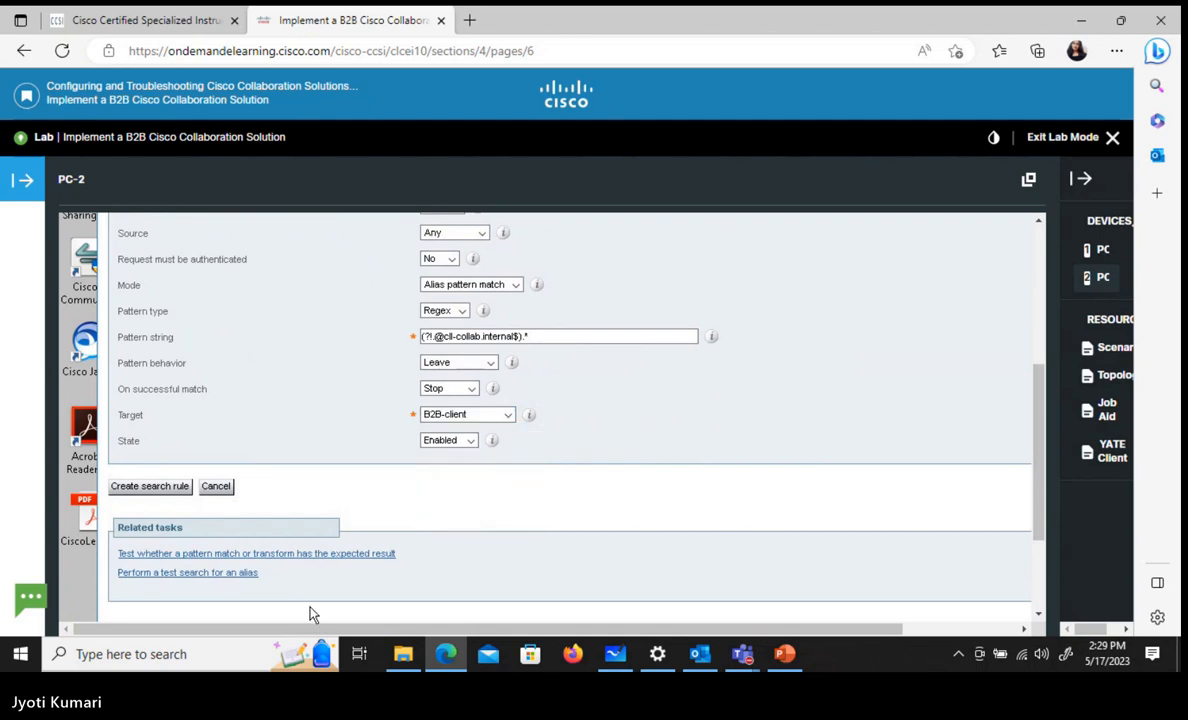